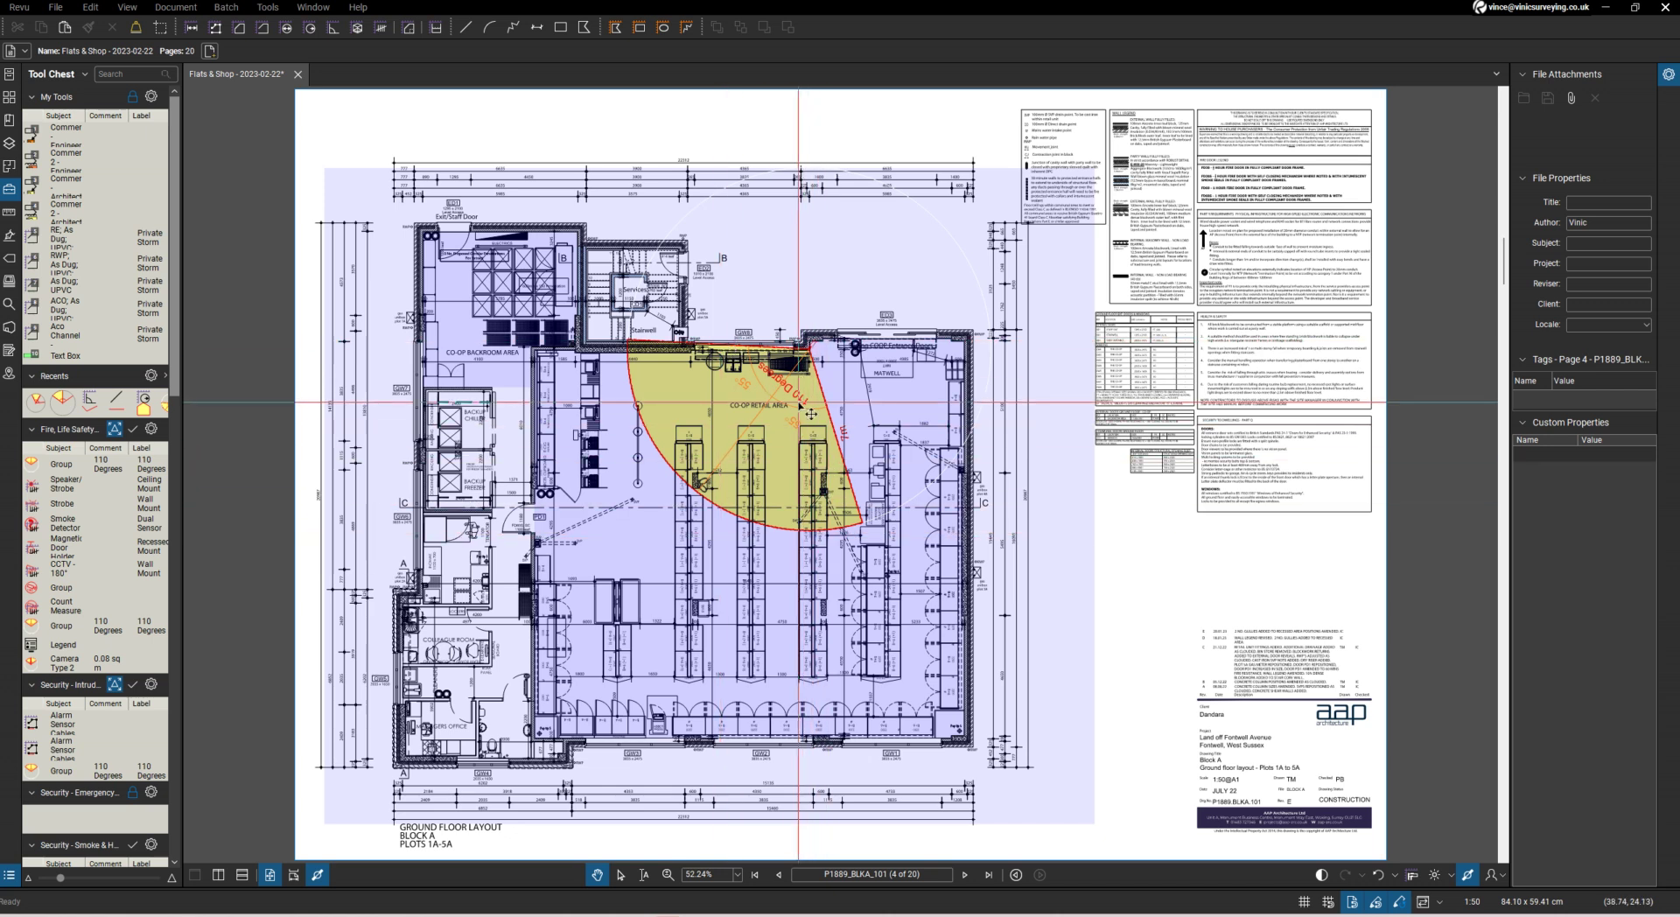
Move the yellow 110-degree camera coverage group so its apex sits at the shop's lower-right wall corner on the ground floor plan
{"action": "mouse_move", "coordinate": [811, 414]}
{"action": "left_mouse_down"}
{"action": "mouse_move", "coordinate": [869, 627]}
{"action": "mouse_move", "coordinate": [914, 680]}
{"action": "left_mouse_up"}
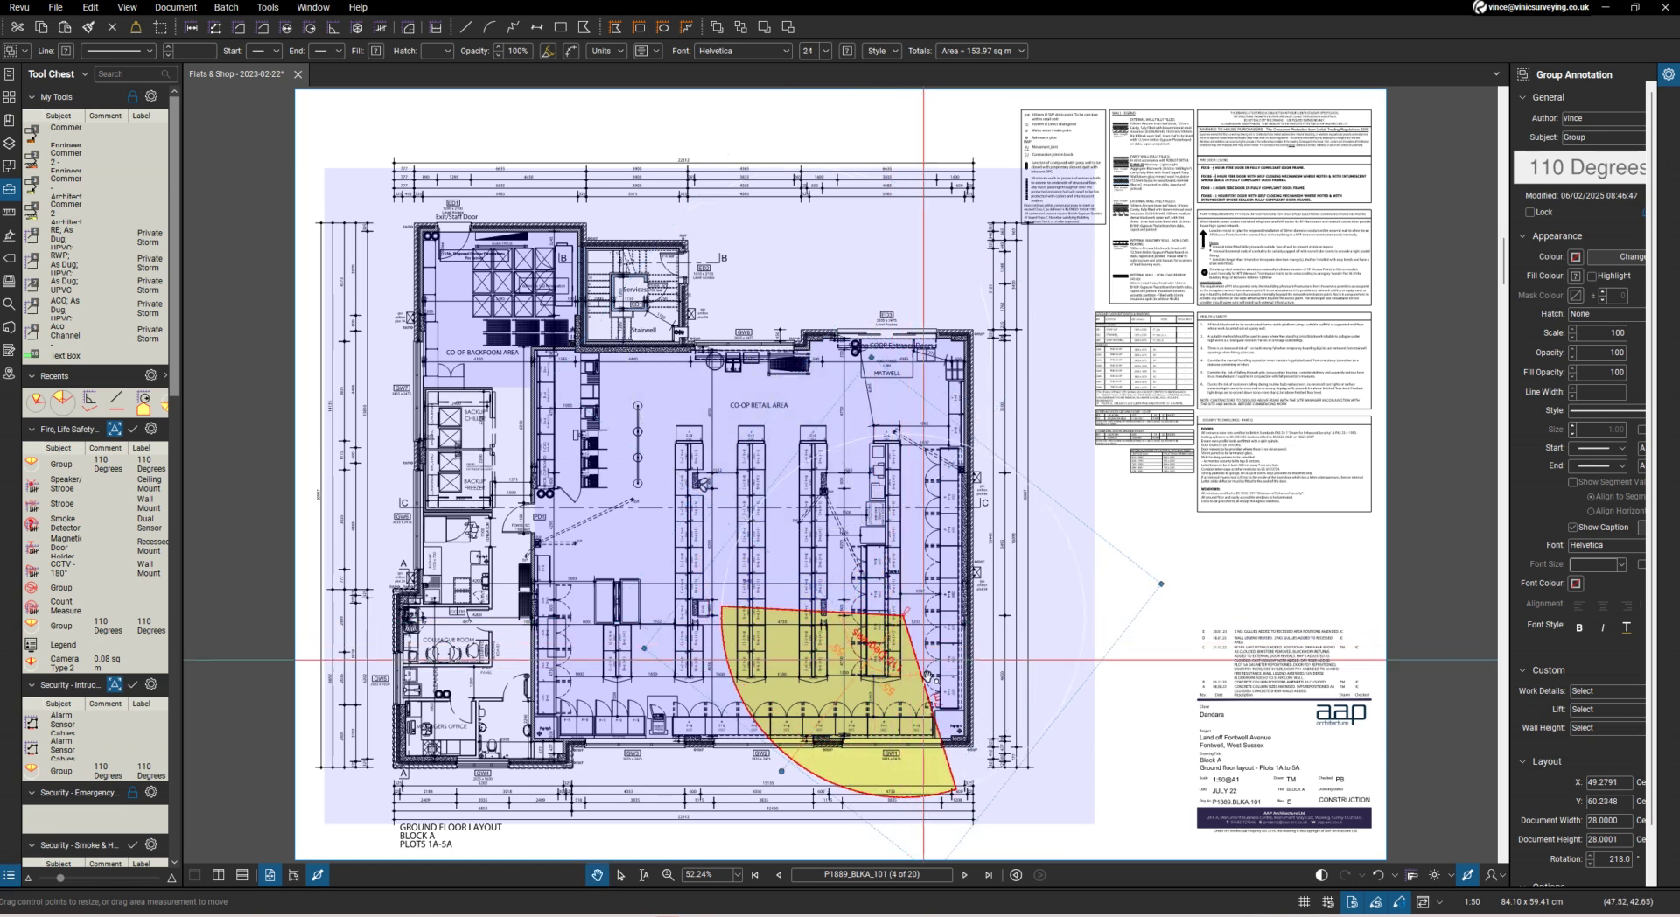
{"action": "scroll", "coordinate": [914, 680], "scroll_direction": "up", "scroll_amount": 6}
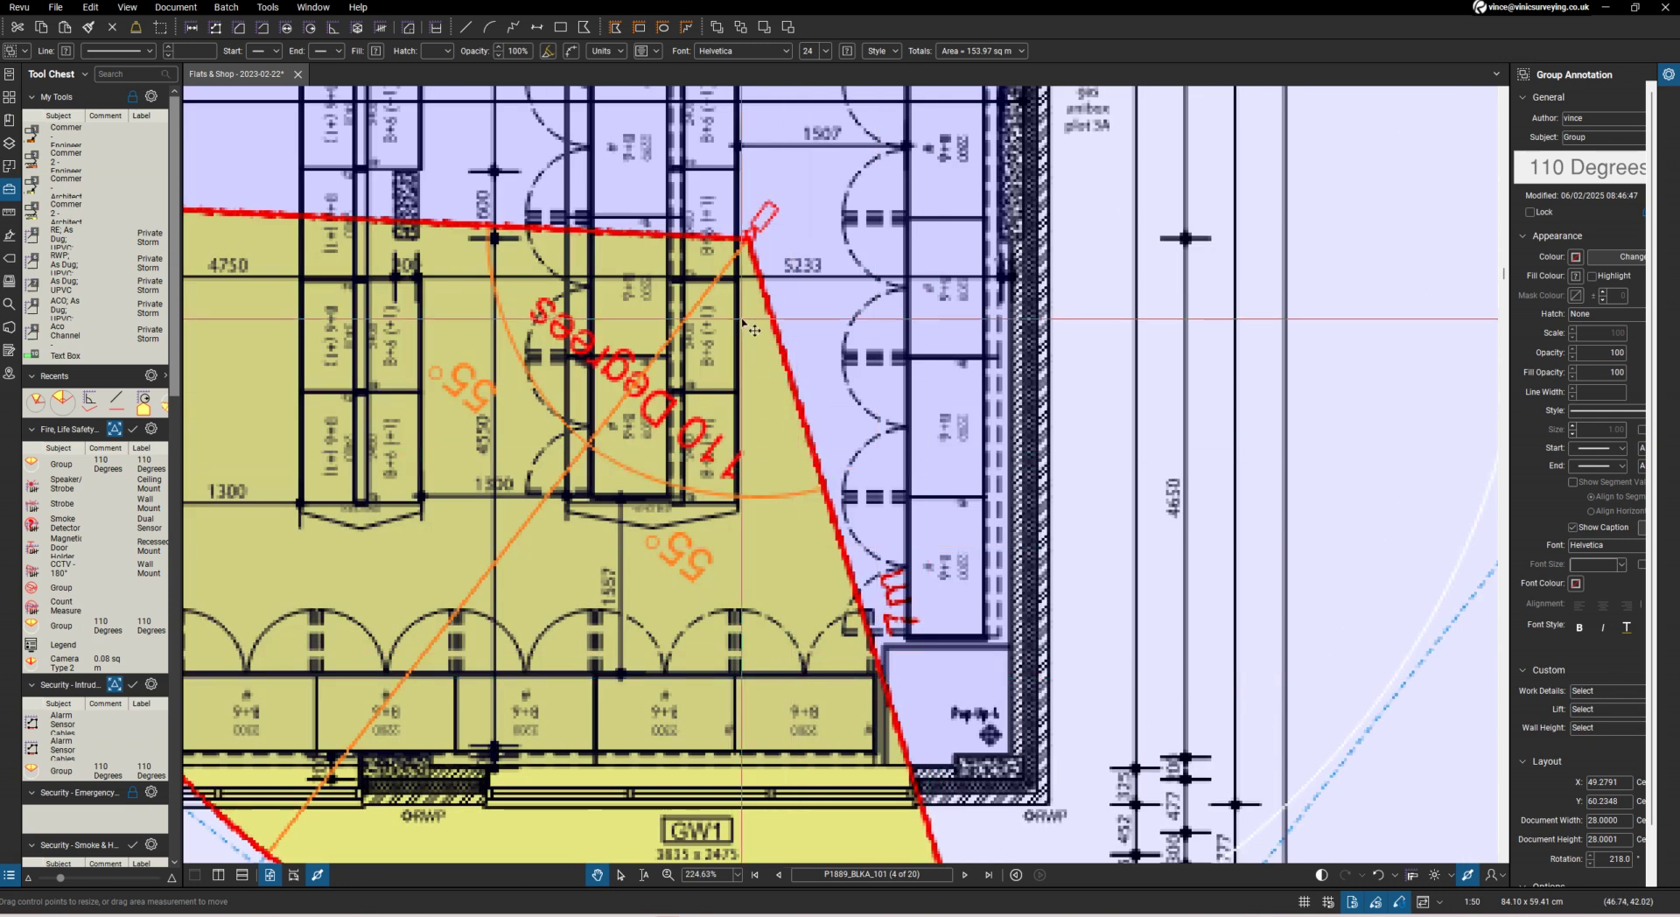
{"action": "left_click_drag", "start_coordinate": [932, 667], "coordinate": [1020, 844]}
{"action": "scroll", "coordinate": [922, 404], "scroll_direction": "down", "scroll_amount": 8}
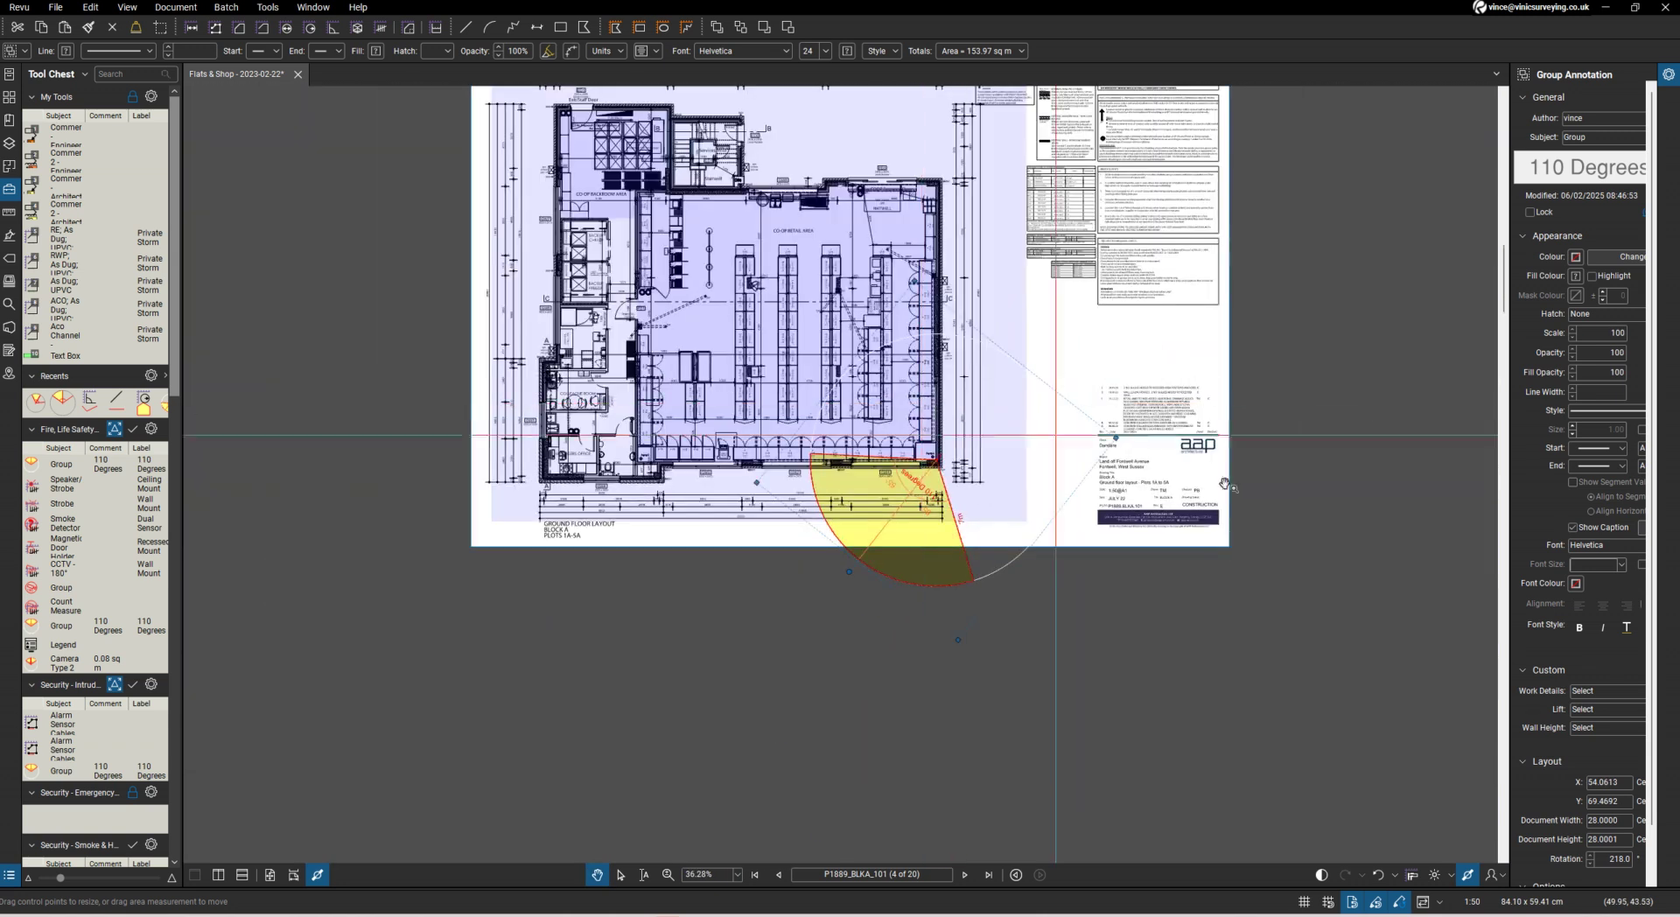
Reset the coverage group's rotation to 0, and turn it to 313 degrees to aim it from the corner into the shop
{"action": "left_click", "coordinate": [1618, 781]}
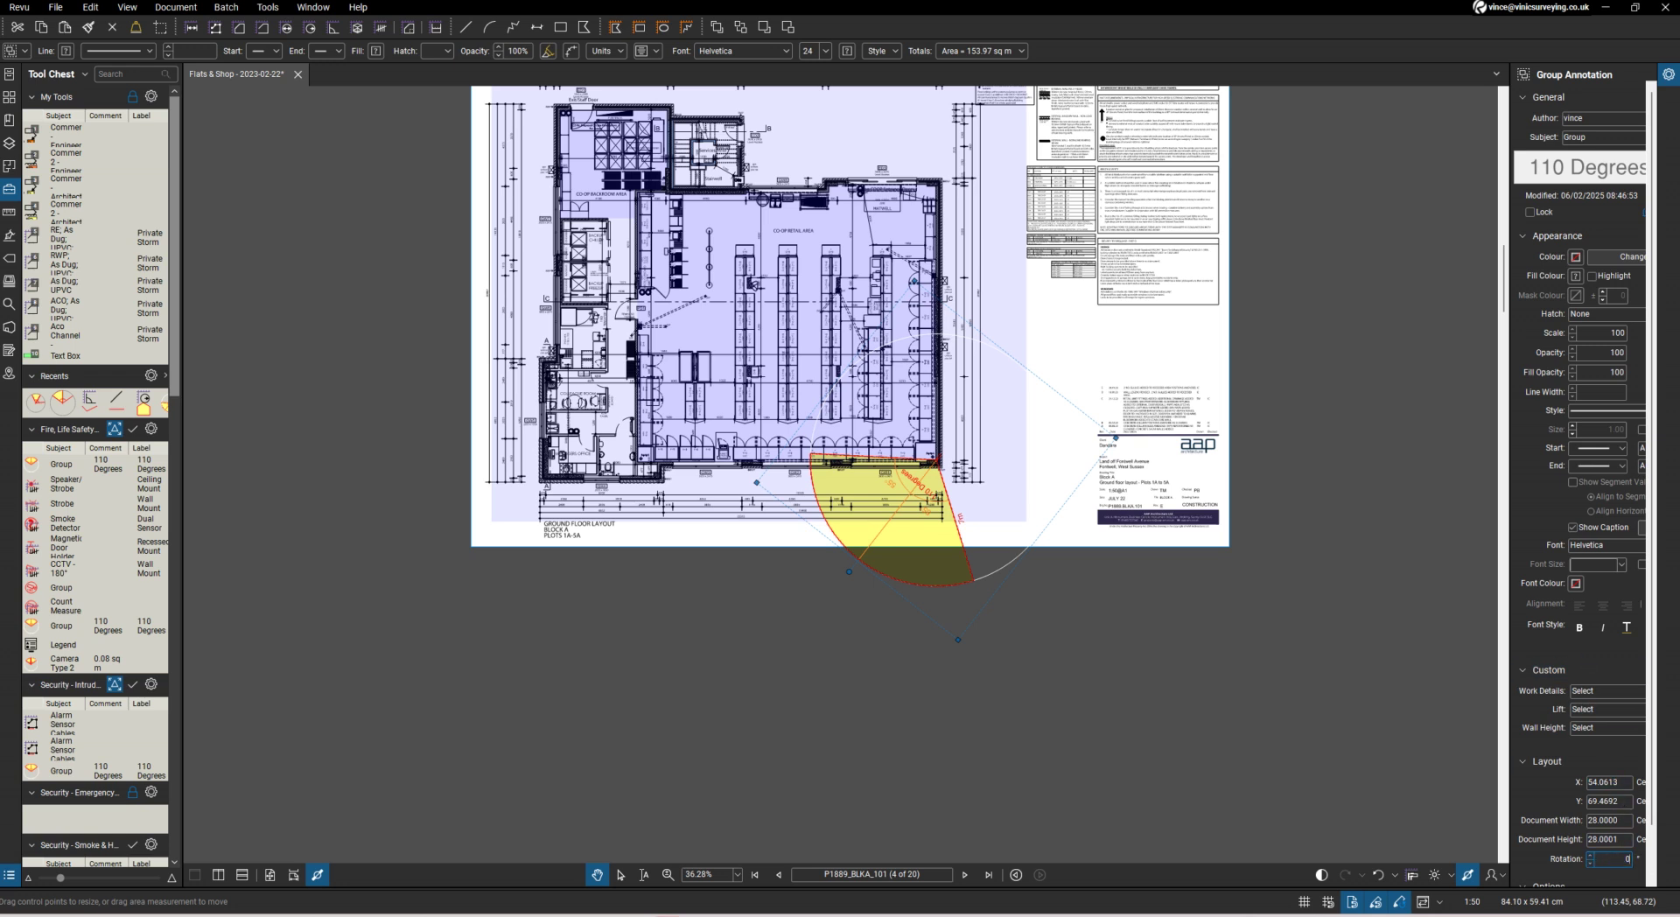
{"action": "key", "text": "Return"}
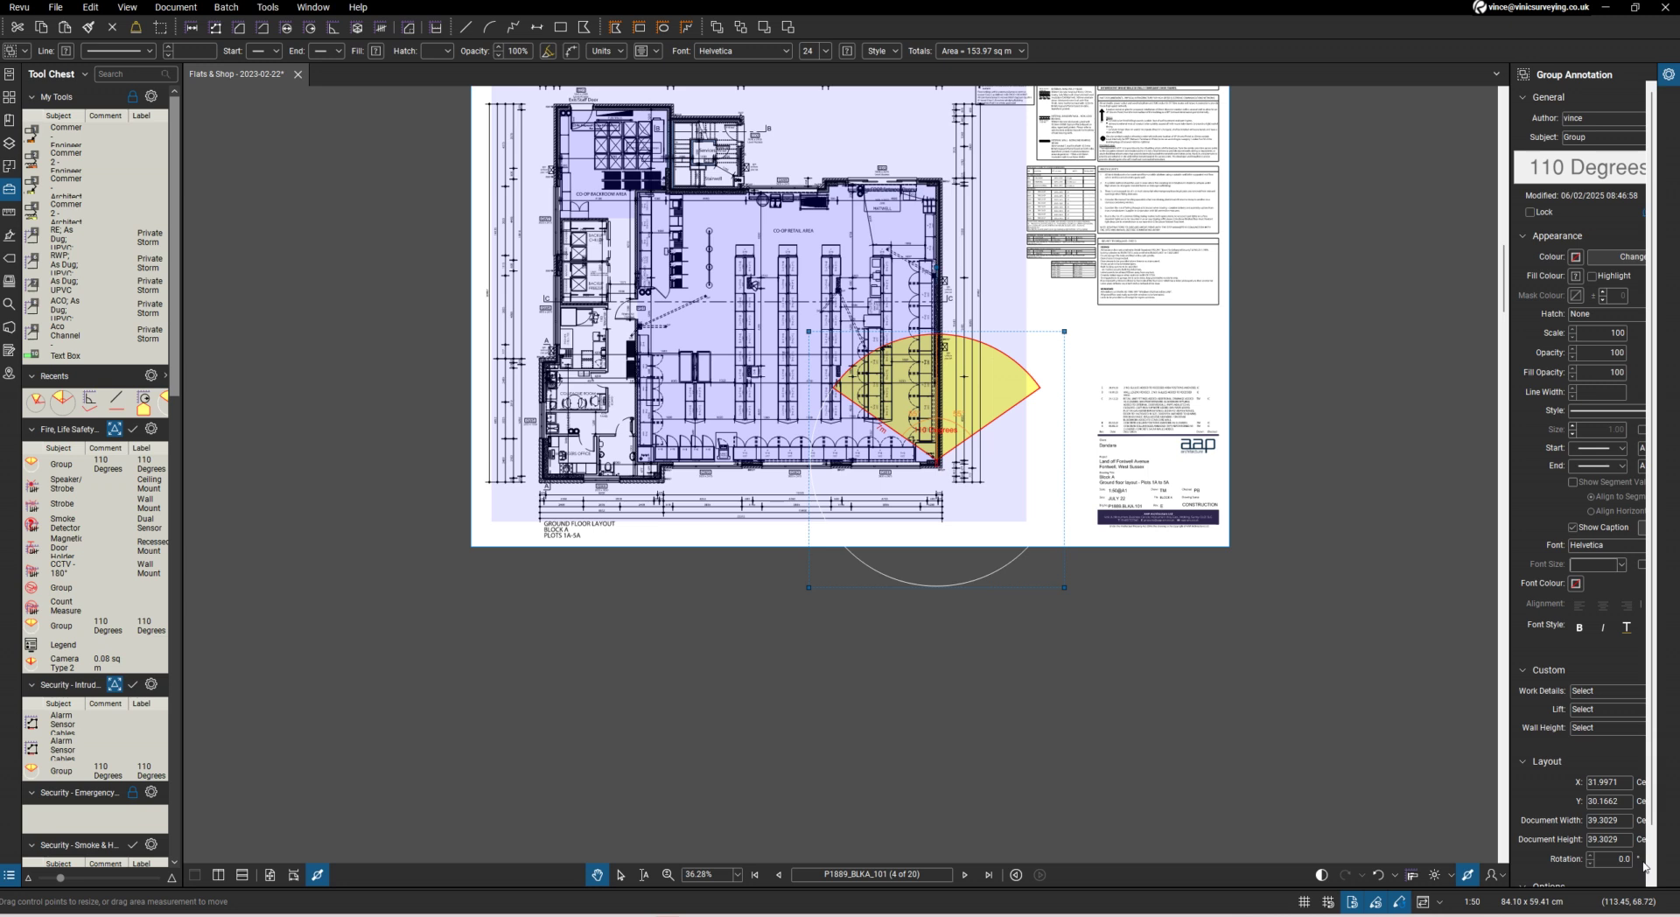
{"action": "left_click", "coordinate": [1593, 862]}
{"action": "scroll", "coordinate": [1591, 861], "scroll_direction": "down", "scroll_amount": 7}
{"action": "scroll", "coordinate": [1591, 861], "scroll_direction": "down", "scroll_amount": 7}
{"action": "scroll", "coordinate": [1590, 861], "scroll_direction": "down", "scroll_amount": 7}
{"action": "scroll", "coordinate": [1590, 861], "scroll_direction": "down", "scroll_amount": 9}
{"action": "scroll", "coordinate": [1591, 861], "scroll_direction": "down", "scroll_amount": 7}
{"action": "scroll", "coordinate": [1591, 861], "scroll_direction": "down", "scroll_amount": 7}
{"action": "scroll", "coordinate": [1591, 861], "scroll_direction": "down", "scroll_amount": 3}
{"action": "scroll", "coordinate": [963, 455], "scroll_direction": "up", "scroll_amount": 5}
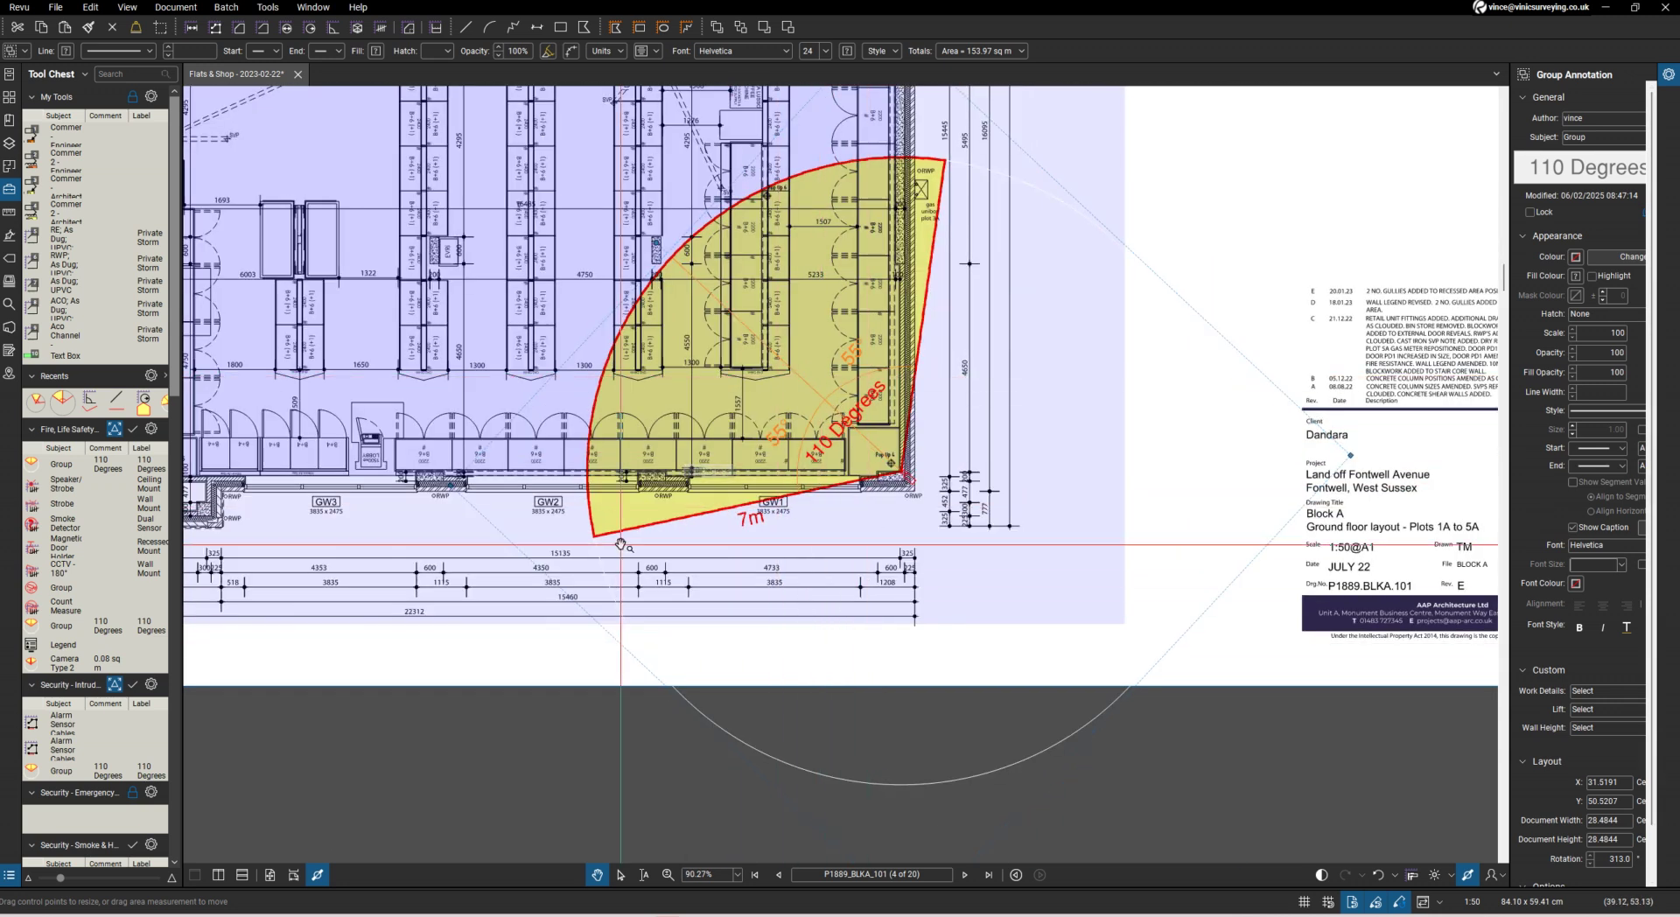
Go to blank page 6 of the document
{"action": "scroll", "coordinate": [600, 376], "scroll_direction": "down", "scroll_amount": 3}
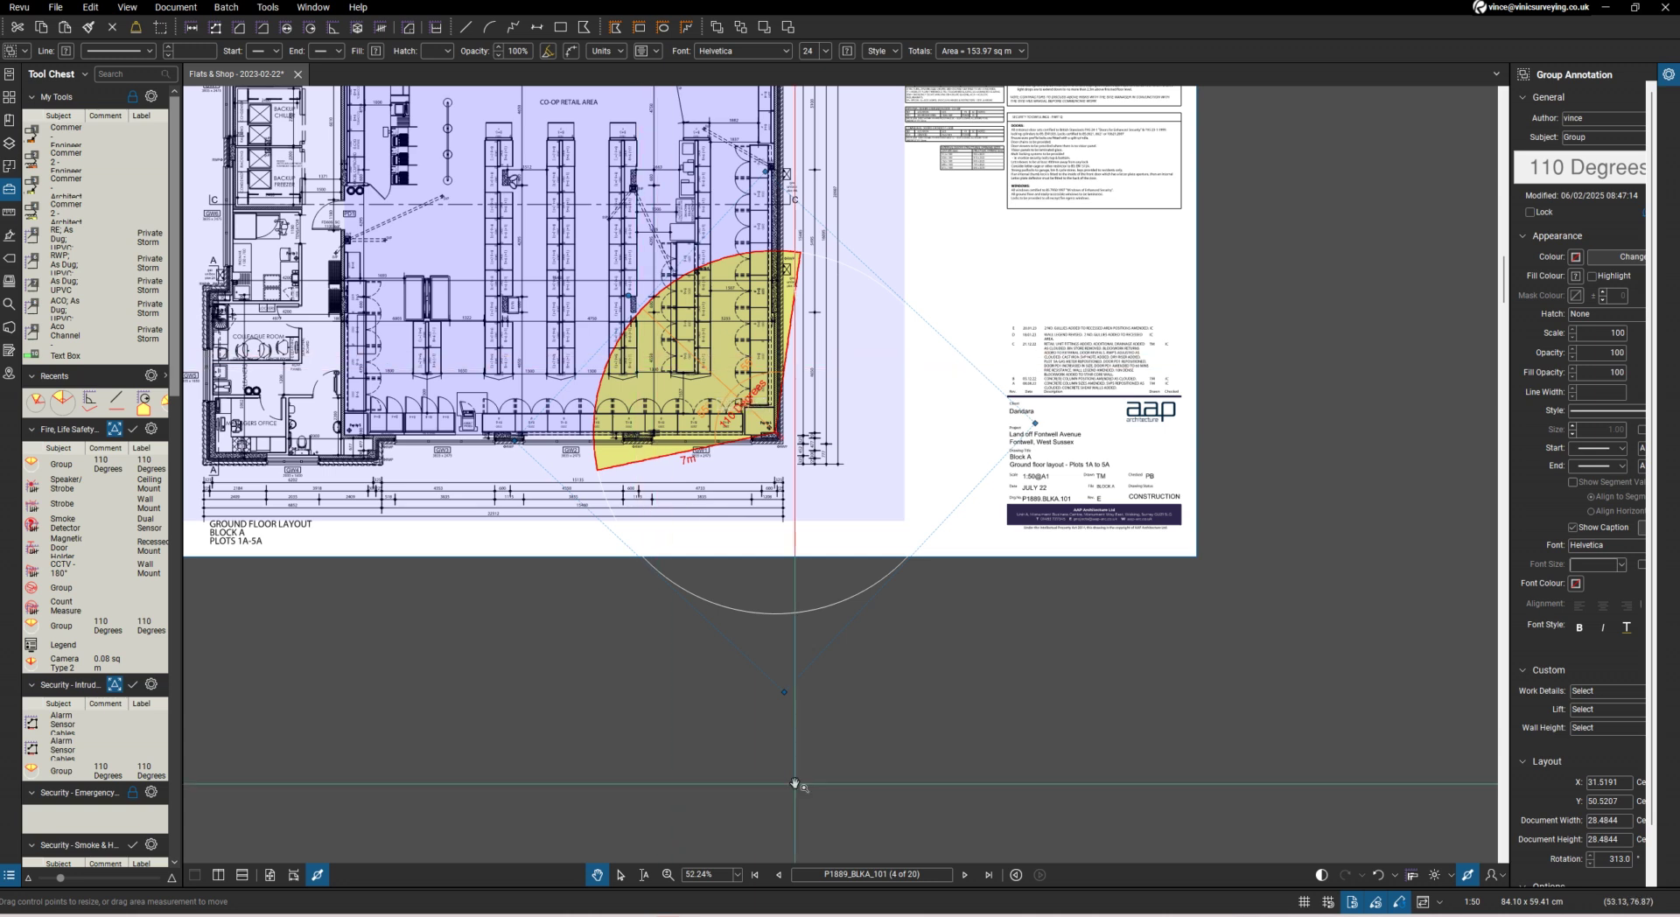
{"action": "scroll", "coordinate": [868, 666], "scroll_direction": "down", "scroll_amount": 1}
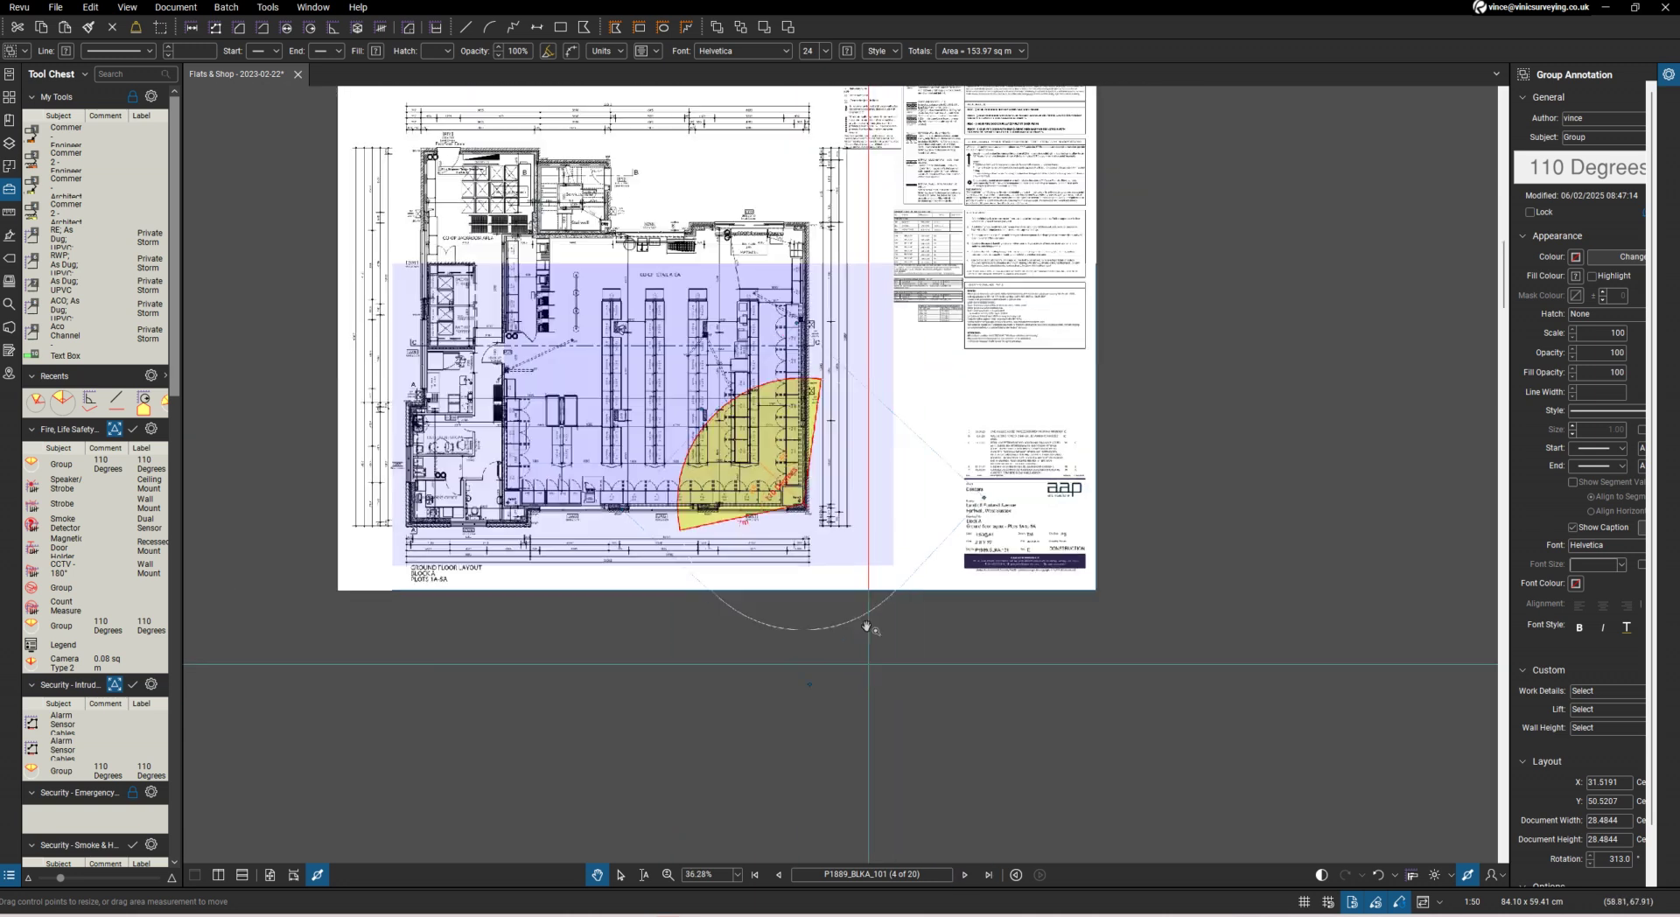
{"action": "scroll", "coordinate": [875, 770], "scroll_direction": "up", "scroll_amount": 1}
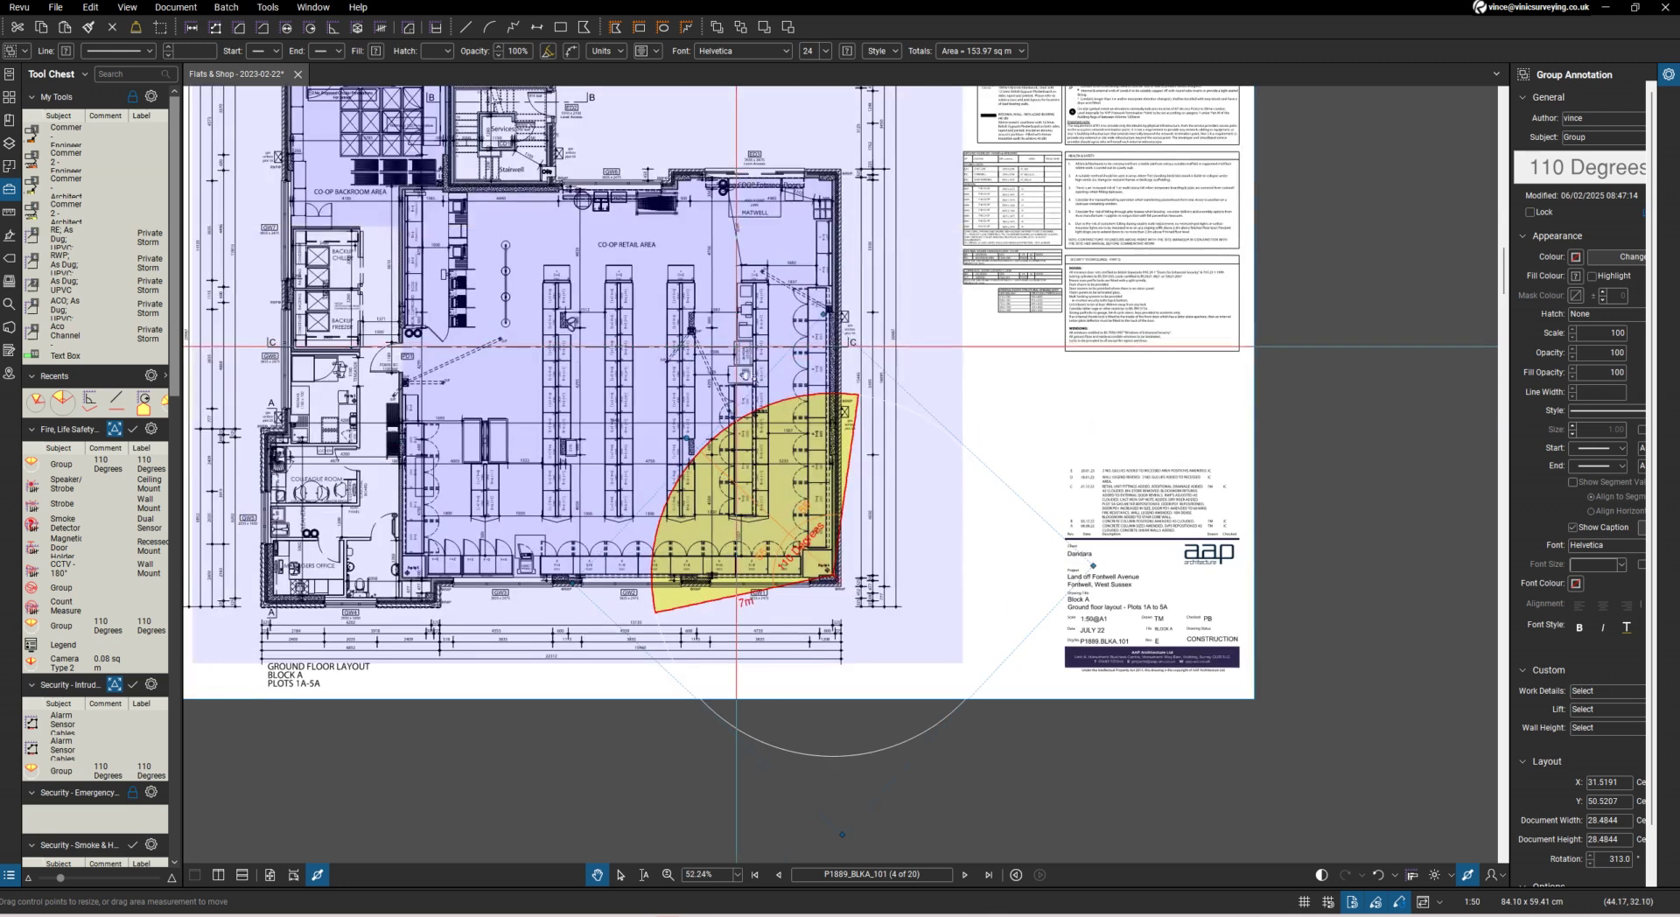
{"action": "left_click", "coordinate": [966, 874]}
{"action": "left_click", "coordinate": [966, 874]}
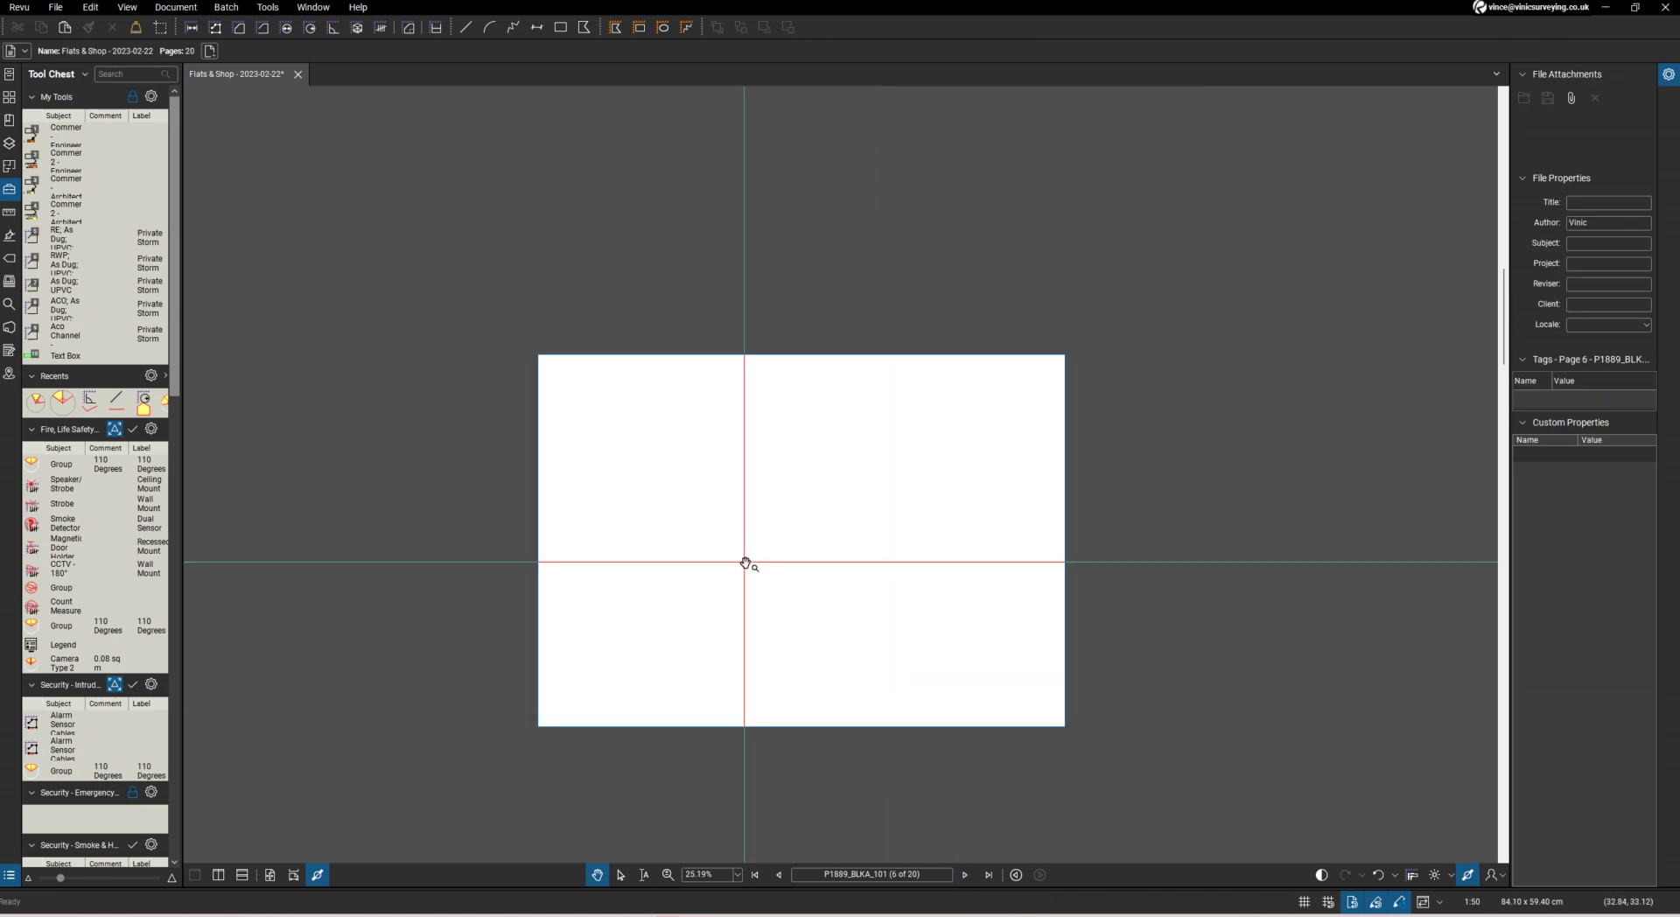
{"action": "scroll", "coordinate": [781, 605], "scroll_direction": "up", "scroll_amount": 3}
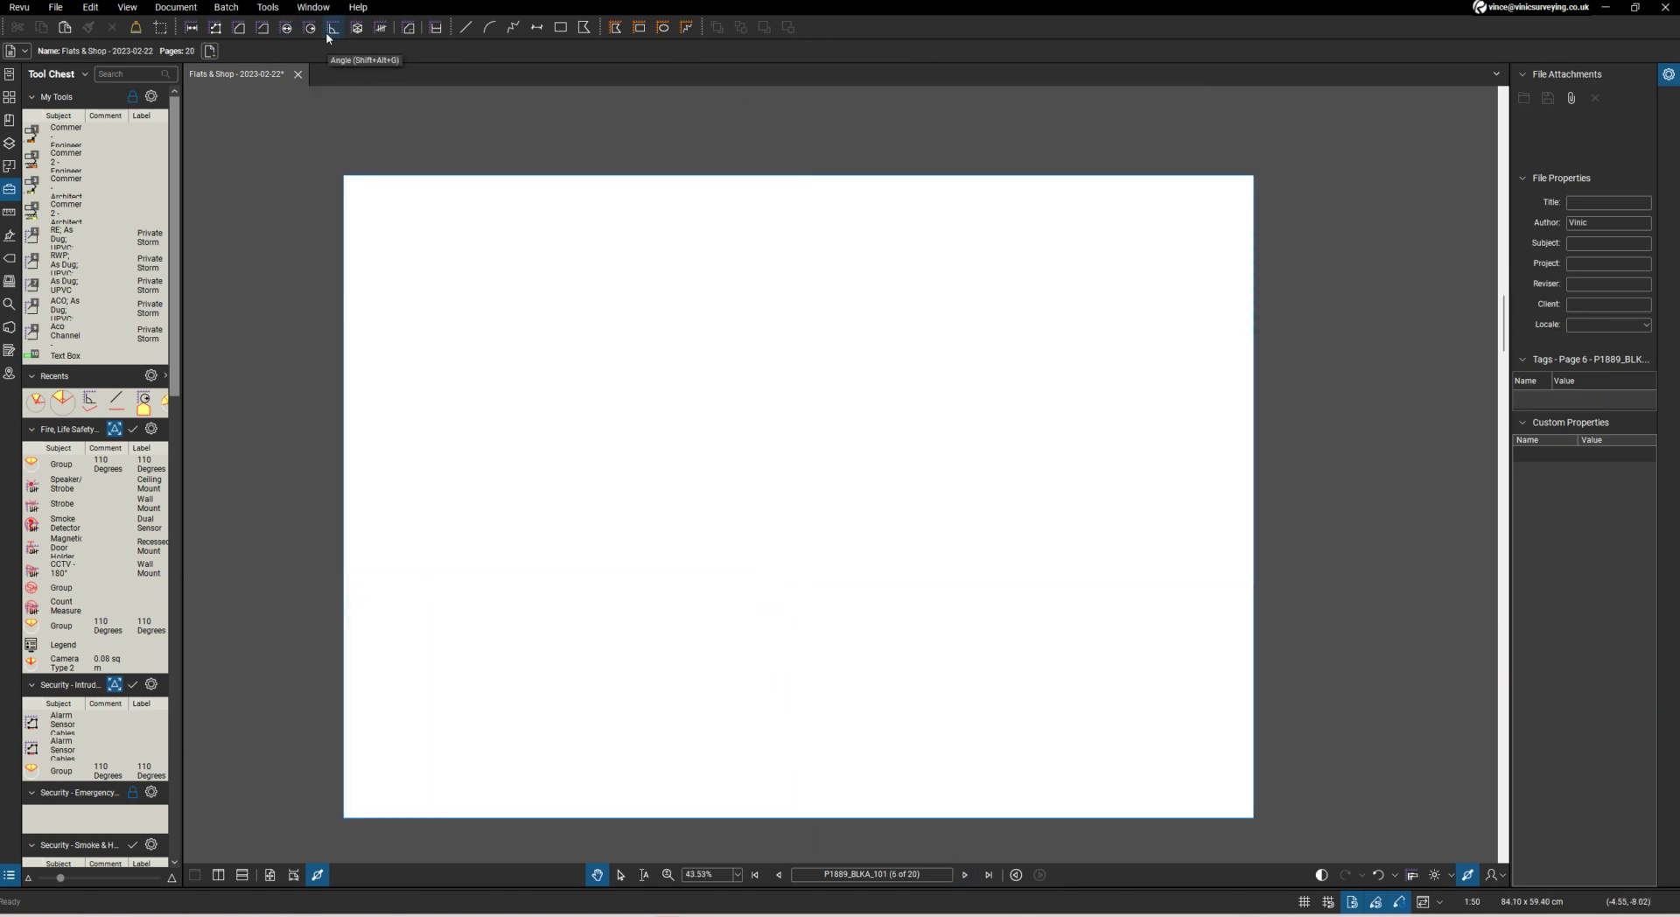
Sketch a to-scale circle with a radius of 7500 mm and move it to just left of the page centre
{"action": "left_click", "coordinate": [663, 29]}
{"action": "left_click", "coordinate": [621, 310]}
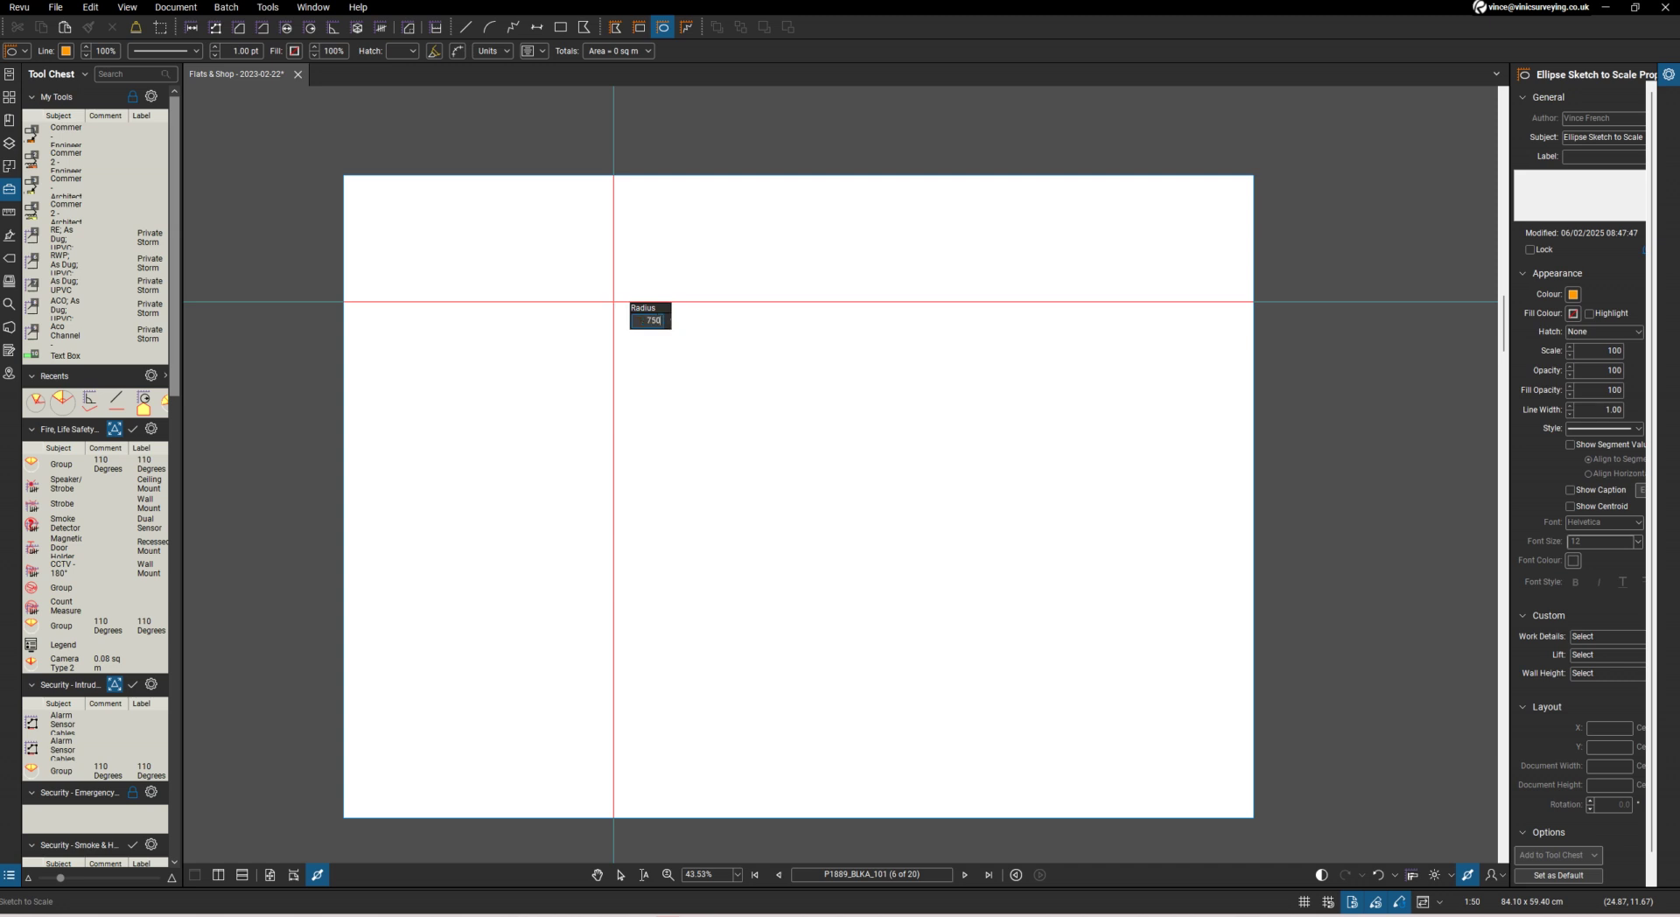
{"action": "key", "text": "Return"}
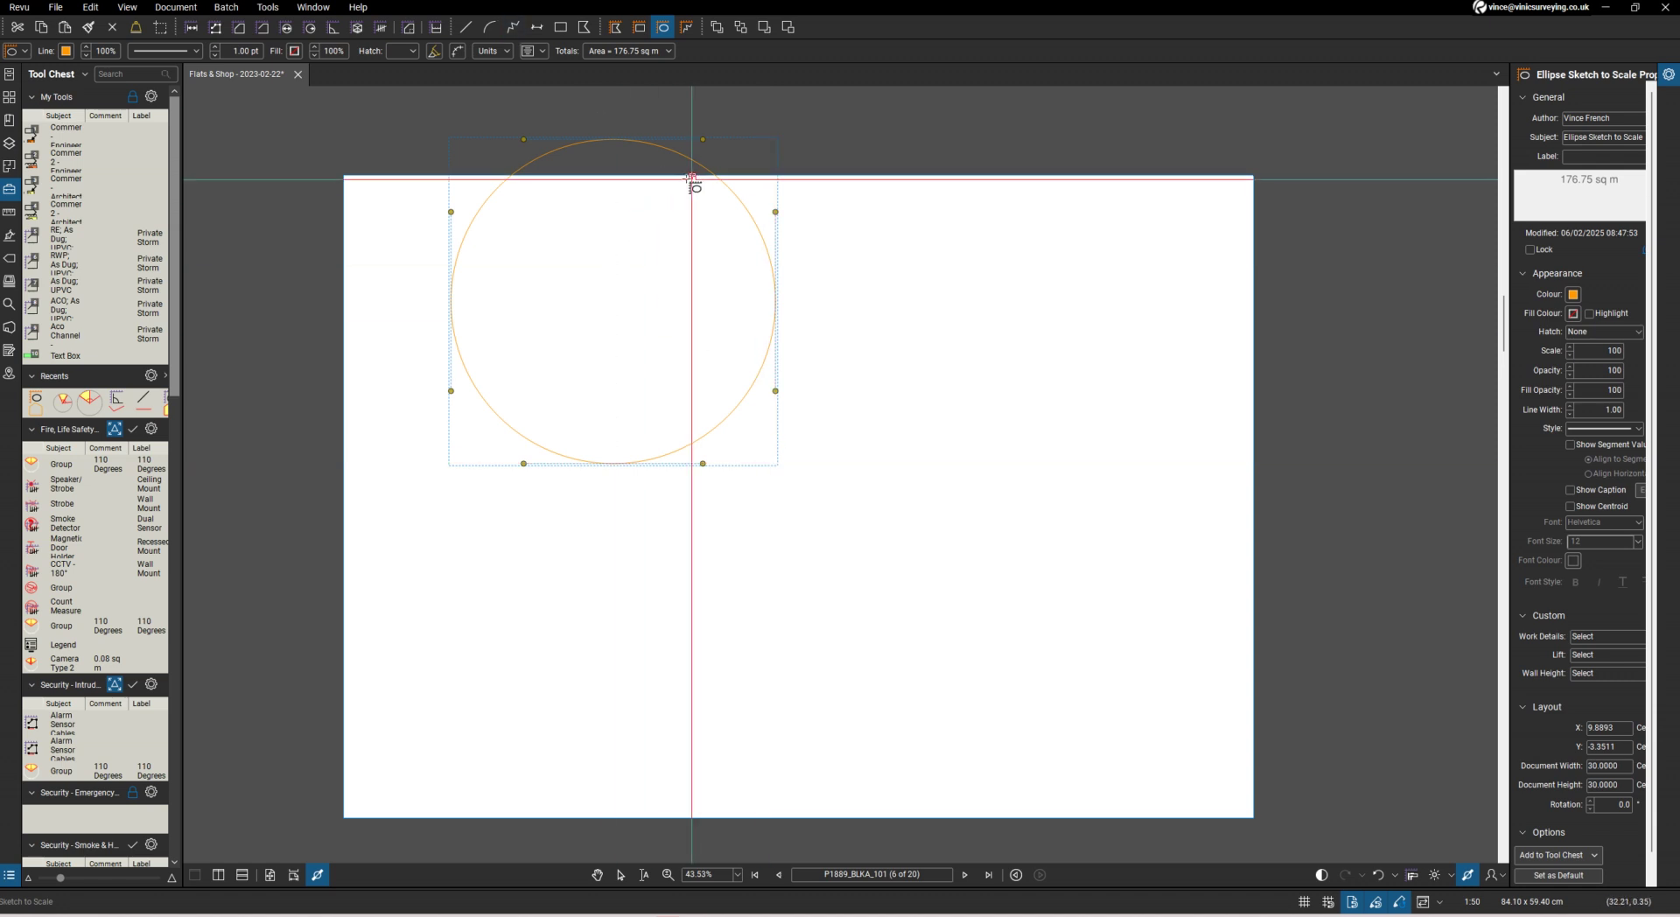
{"action": "key", "text": "Escape"}
{"action": "left_click_drag", "start_coordinate": [648, 150], "coordinate": [721, 371]}
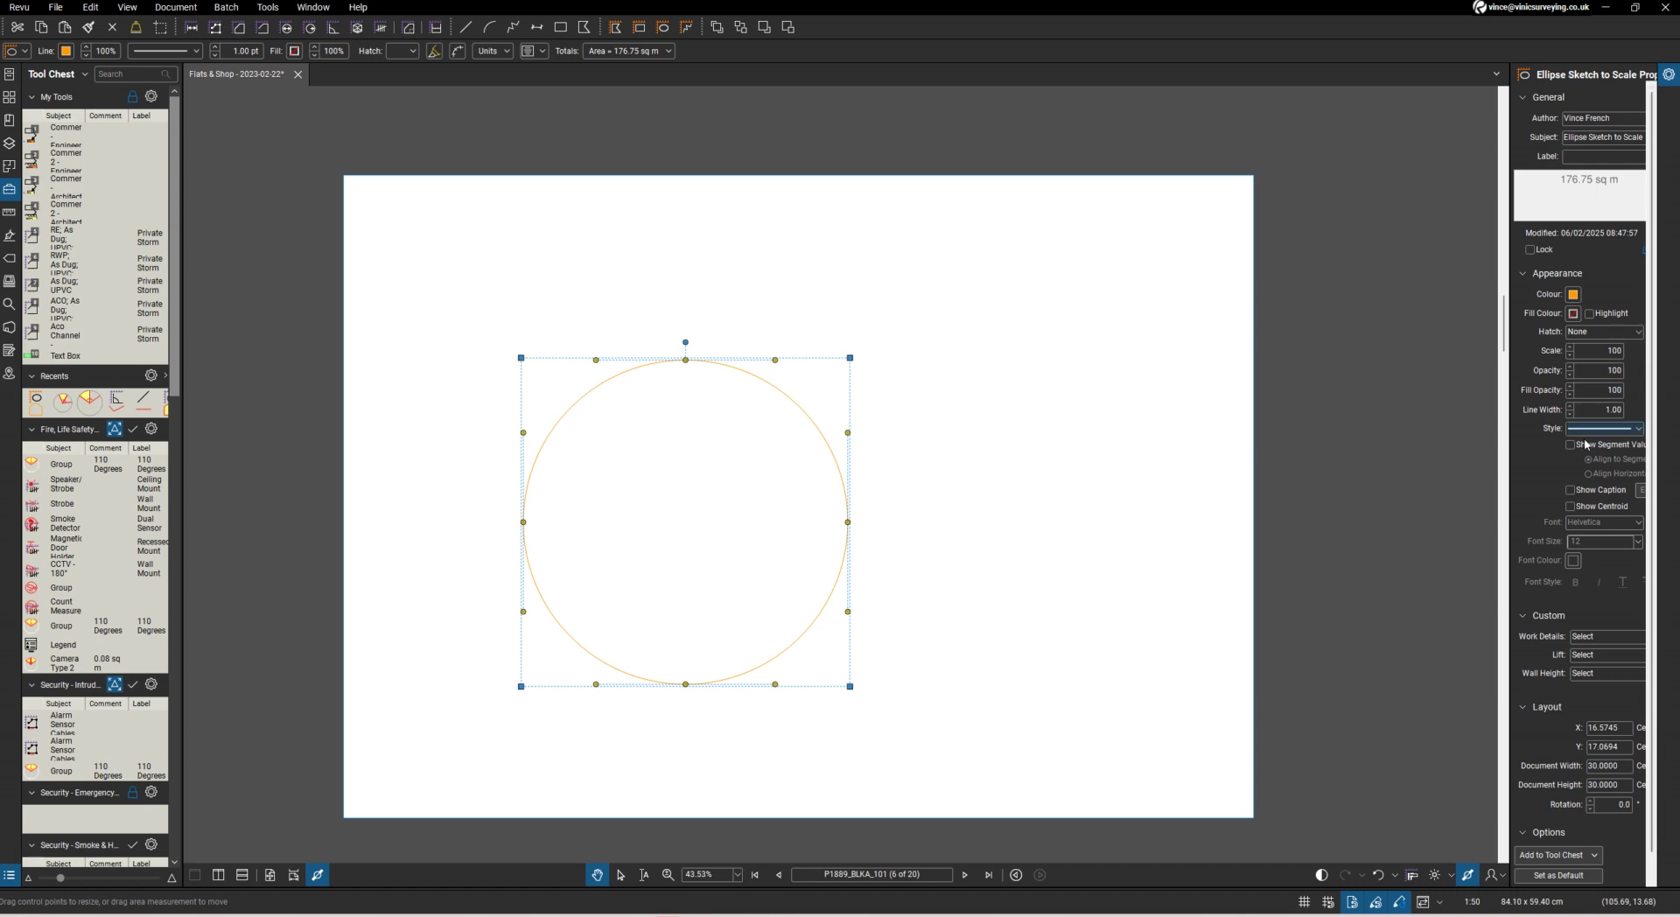
Show the circle's centroid and change its line colour to light grey
{"action": "left_click", "coordinate": [1571, 508]}
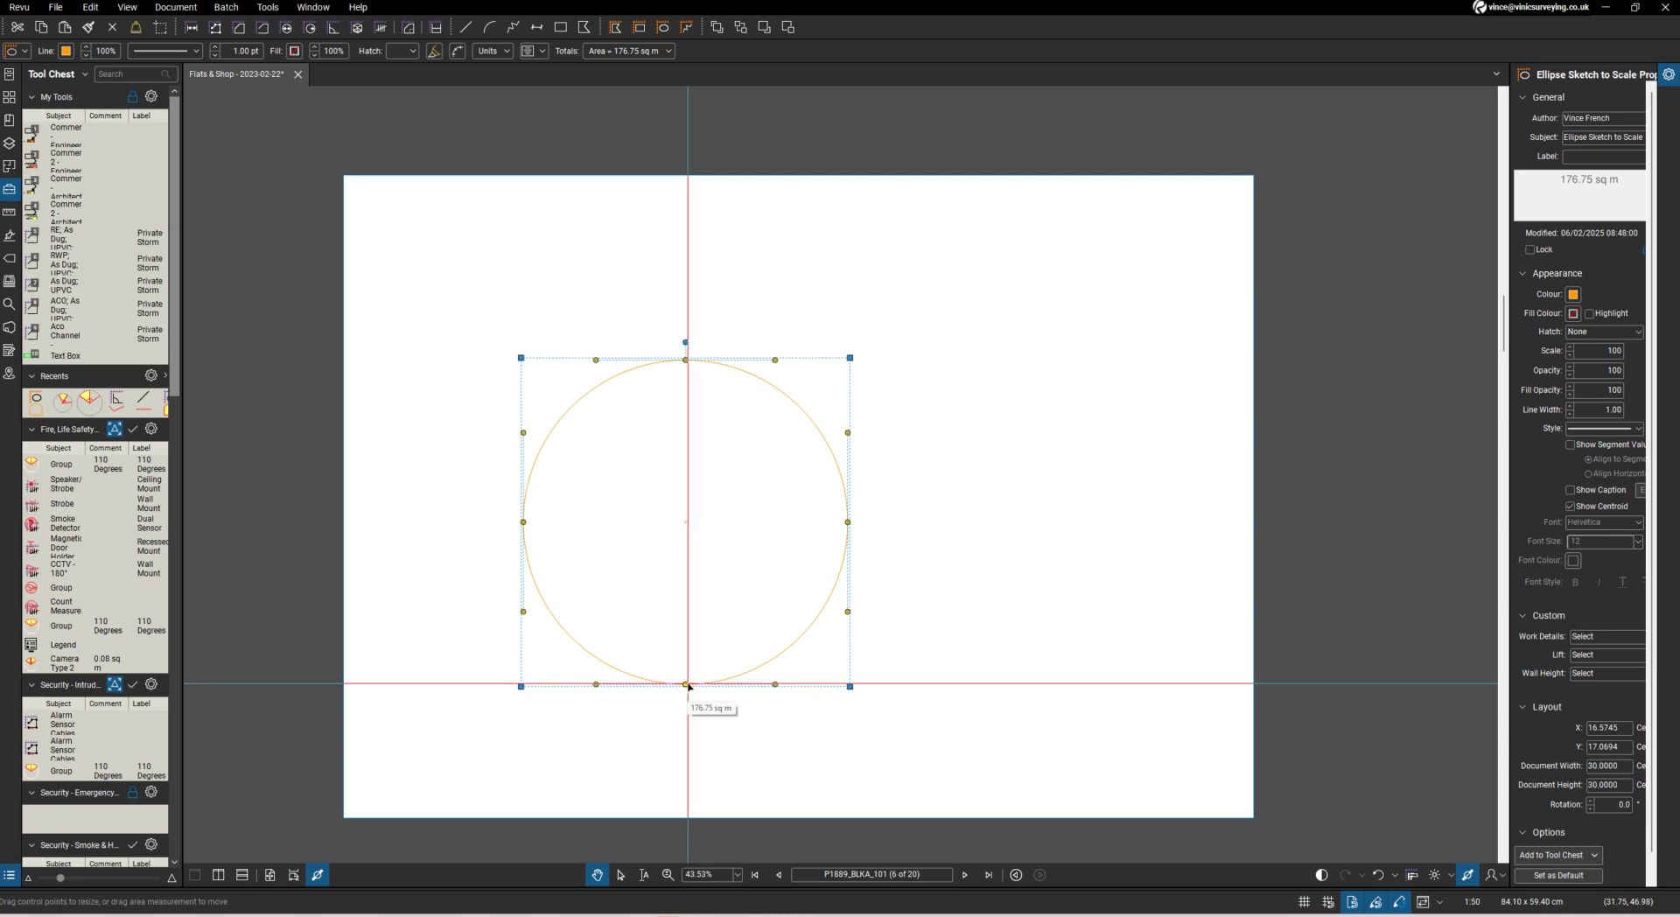
{"action": "scroll", "coordinate": [688, 685], "scroll_direction": "up", "scroll_amount": 1}
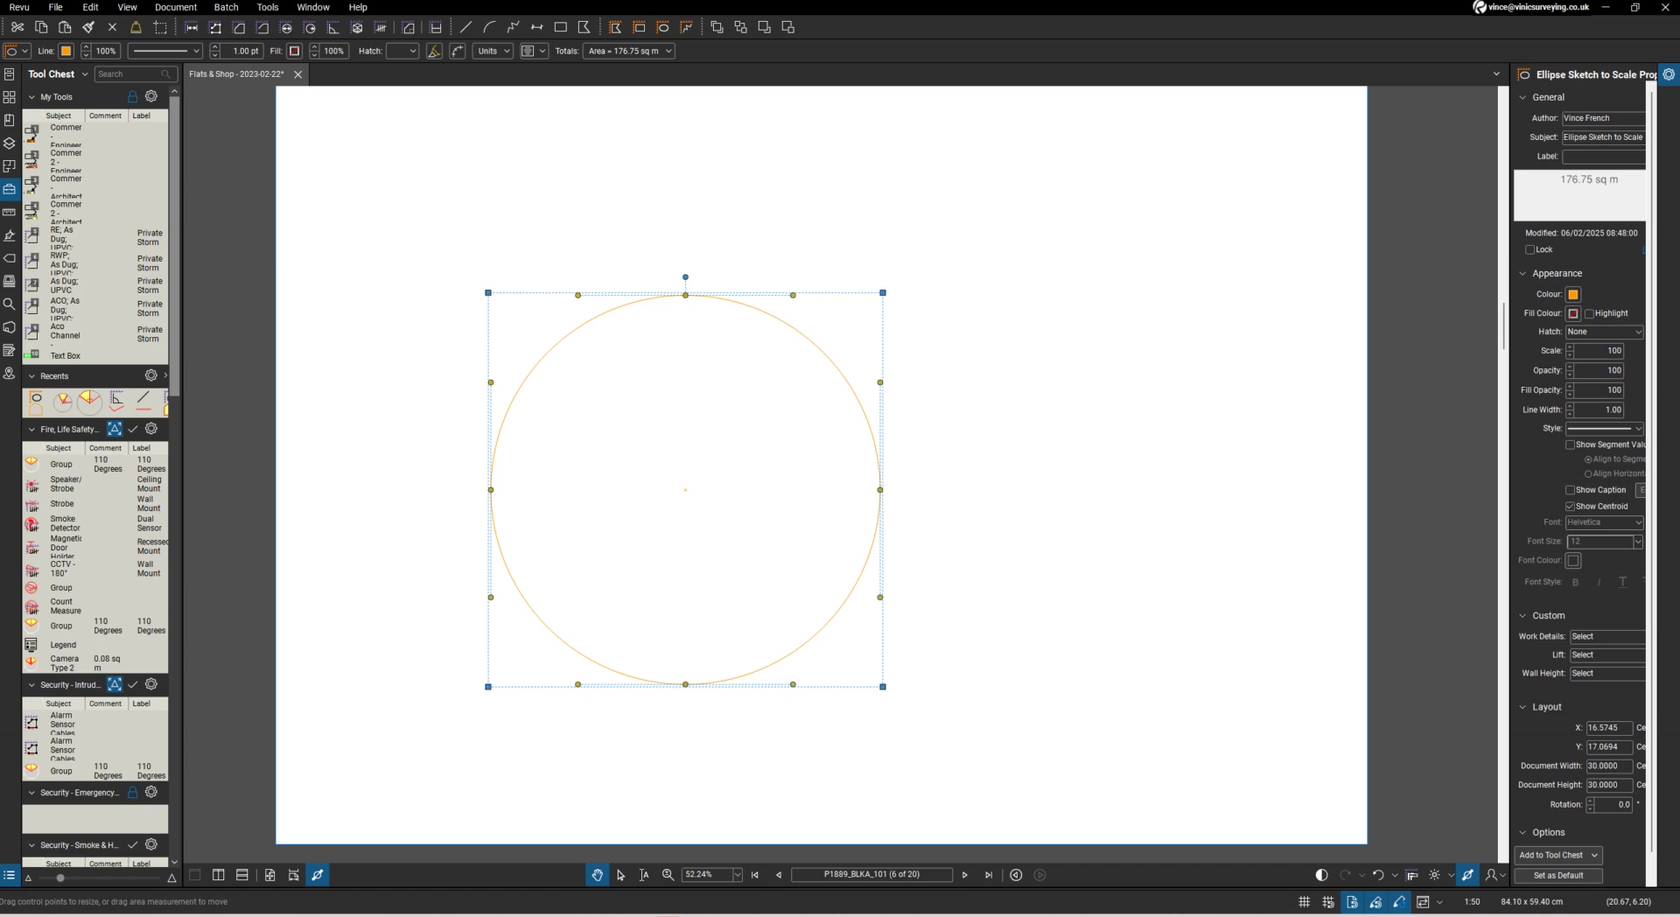
{"action": "left_click", "coordinate": [67, 52]}
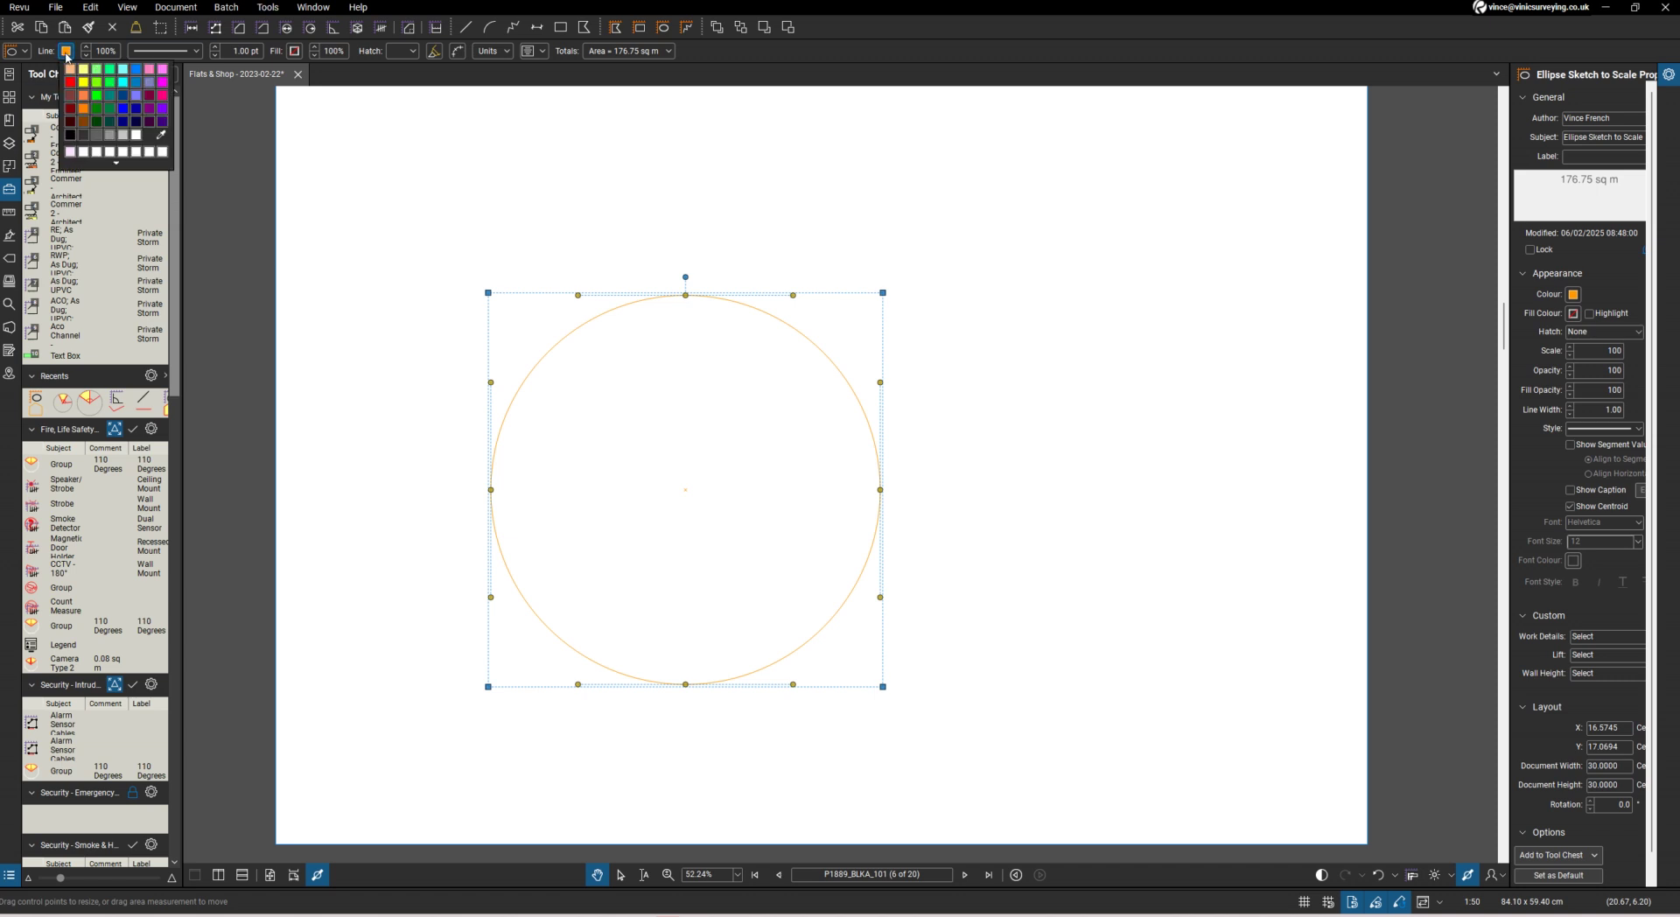
{"action": "left_click", "coordinate": [124, 136]}
{"action": "scroll", "coordinate": [542, 564], "scroll_direction": "up", "scroll_amount": 1}
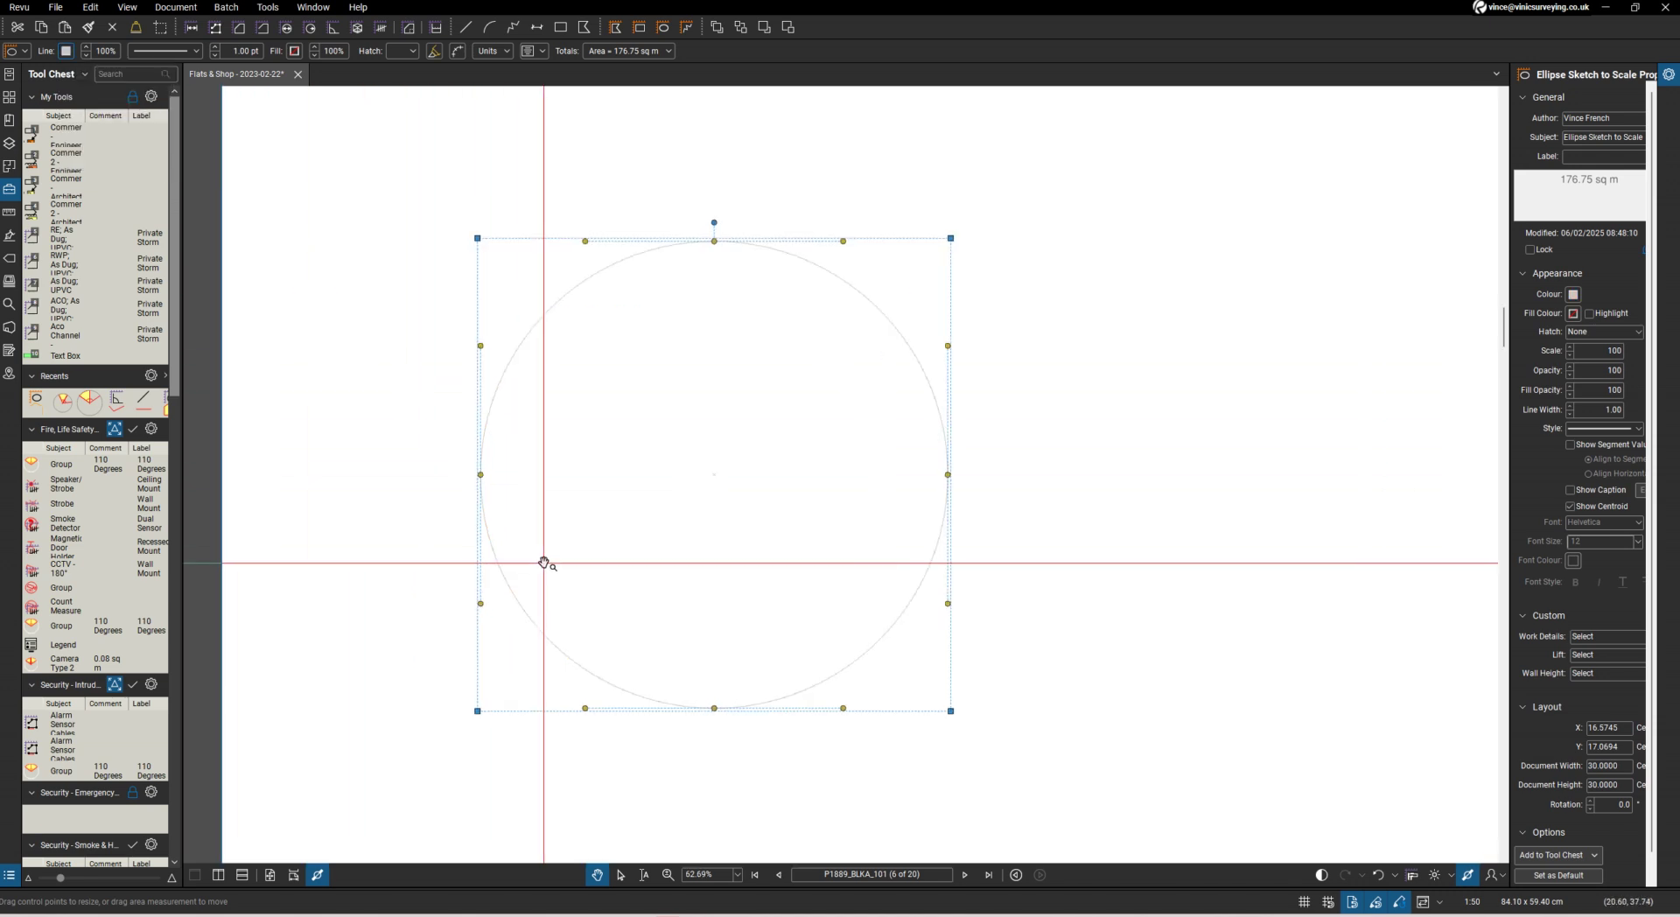
{"action": "left_click", "coordinate": [332, 30]}
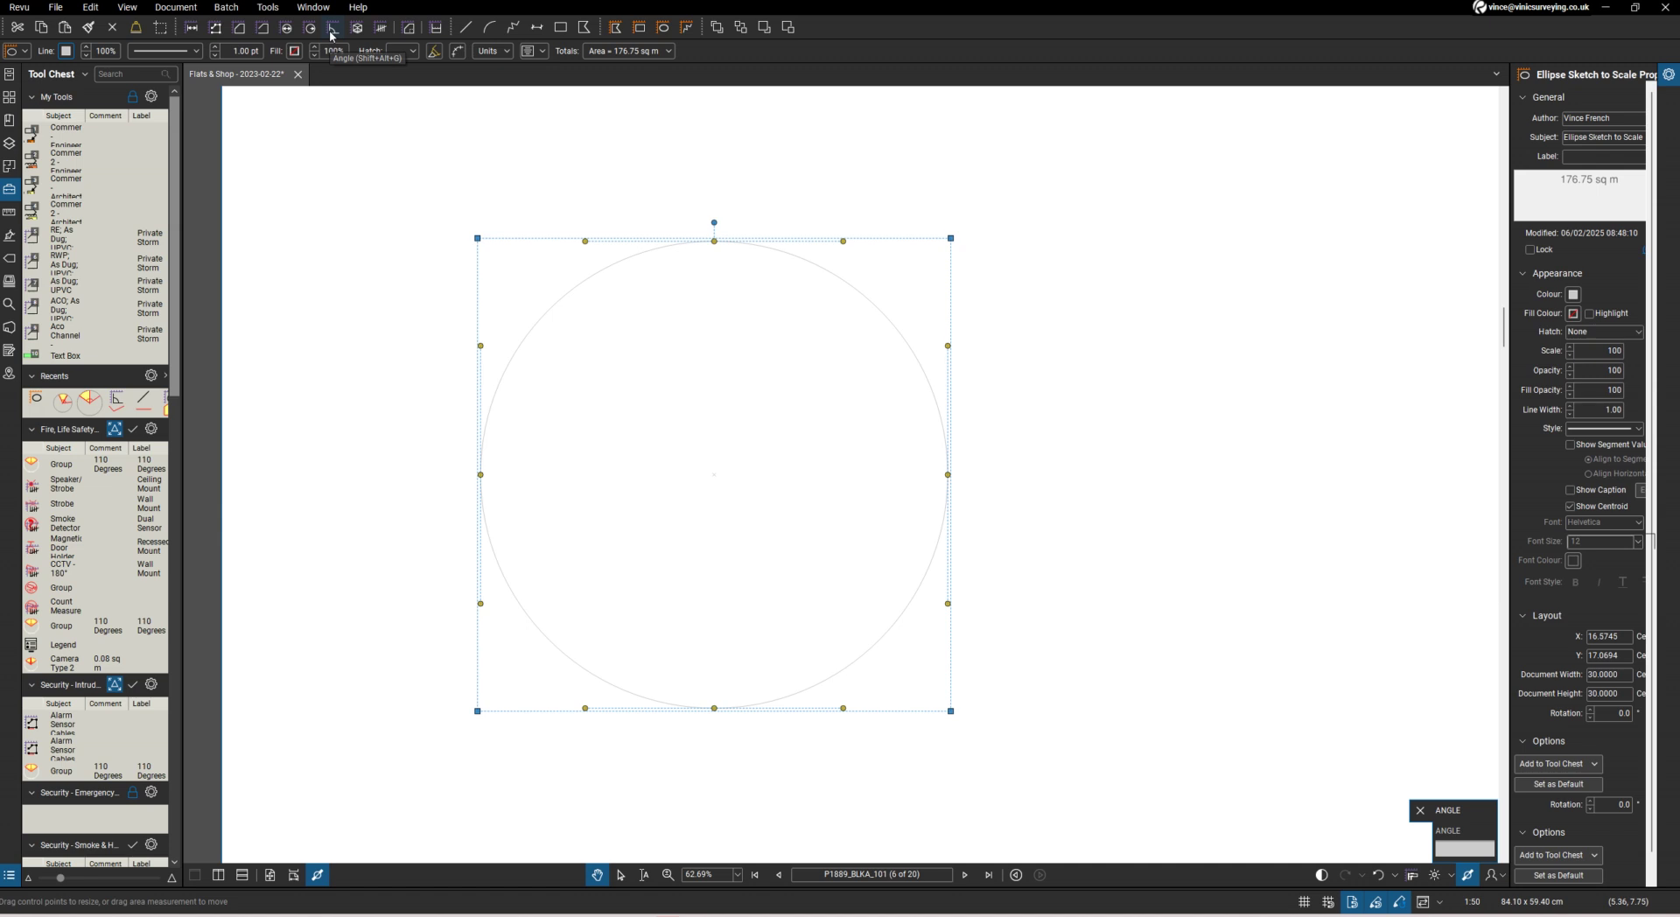
{"action": "scroll", "coordinate": [738, 495], "scroll_direction": "up", "scroll_amount": 1}
{"action": "scroll", "coordinate": [735, 473], "scroll_direction": "up", "scroll_amount": 2}
{"action": "scroll", "coordinate": [709, 402], "scroll_direction": "down", "scroll_amount": 3}
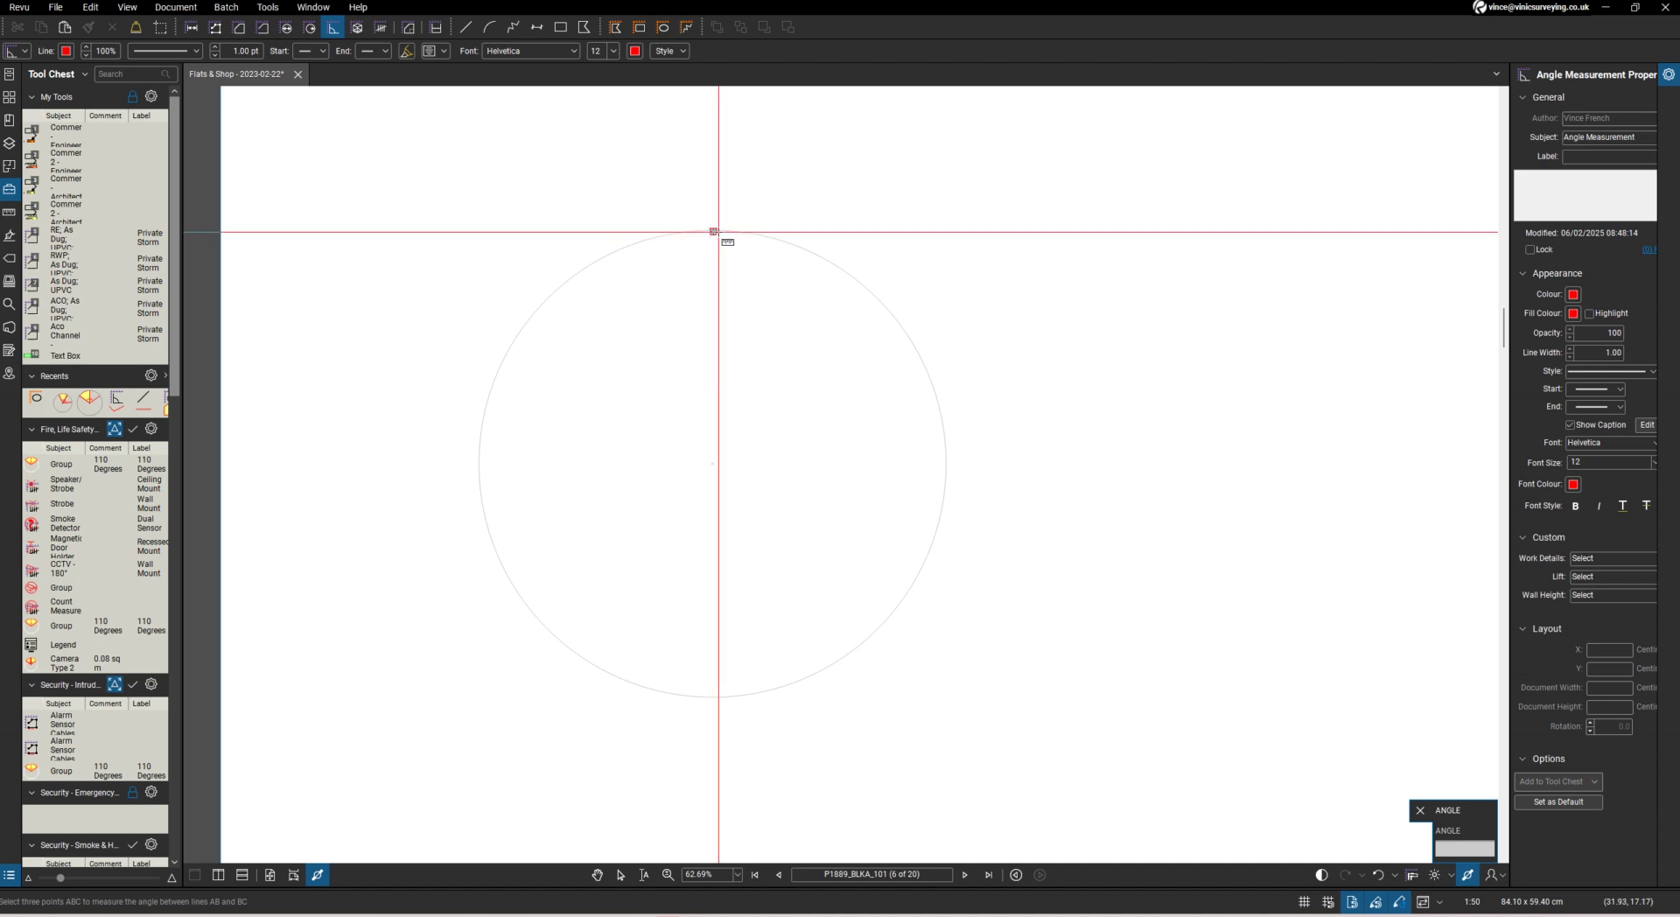
Draw a 15 cm vertical red line from the circle's centre mark up to the top of the circle
{"action": "left_click", "coordinate": [466, 27]}
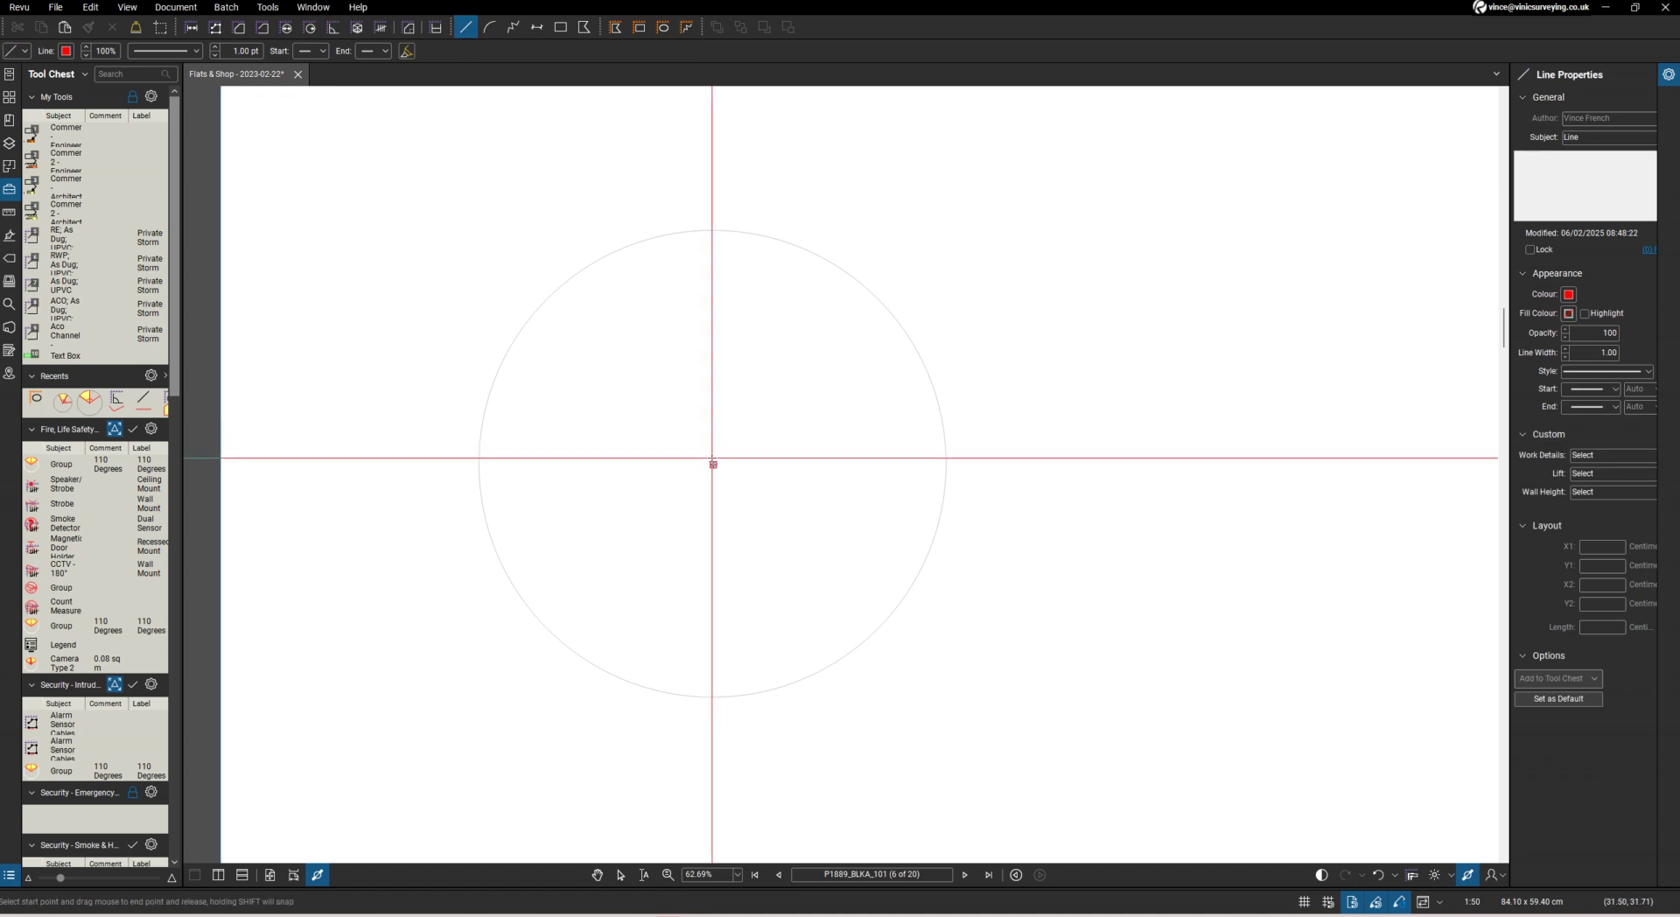
{"action": "scroll", "coordinate": [713, 459], "scroll_direction": "up", "scroll_amount": 10}
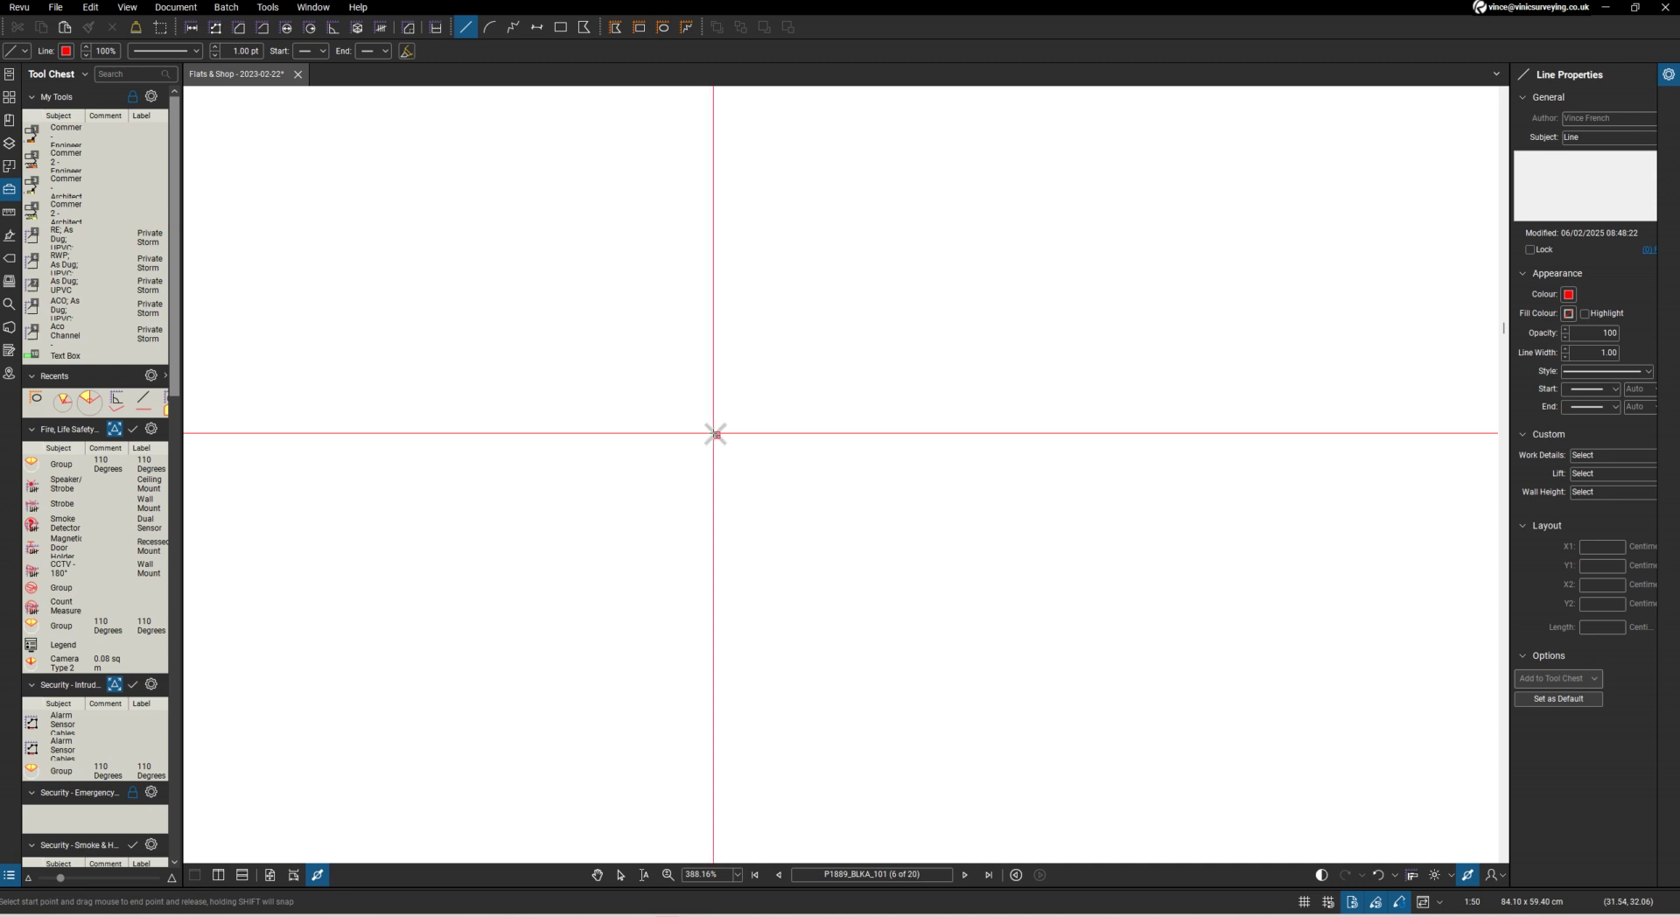
{"action": "mouse_move", "coordinate": [715, 433]}
{"action": "left_mouse_down"}
{"action": "mouse_move", "coordinate": [863, 348]}
{"action": "mouse_move", "coordinate": [839, 445]}
{"action": "mouse_move", "coordinate": [585, 441]}
{"action": "mouse_move", "coordinate": [663, 438]}
{"action": "mouse_move", "coordinate": [656, 466]}
{"action": "mouse_move", "coordinate": [686, 498]}
{"action": "mouse_move", "coordinate": [712, 213]}
{"action": "mouse_move", "coordinate": [694, 146]}
{"action": "left_mouse_up"}
{"action": "scroll", "coordinate": [663, 437], "scroll_direction": "up", "scroll_amount": 4}
{"action": "scroll", "coordinate": [656, 466], "scroll_direction": "down", "scroll_amount": 1}
{"action": "scroll", "coordinate": [665, 479], "scroll_direction": "down", "scroll_amount": 10}
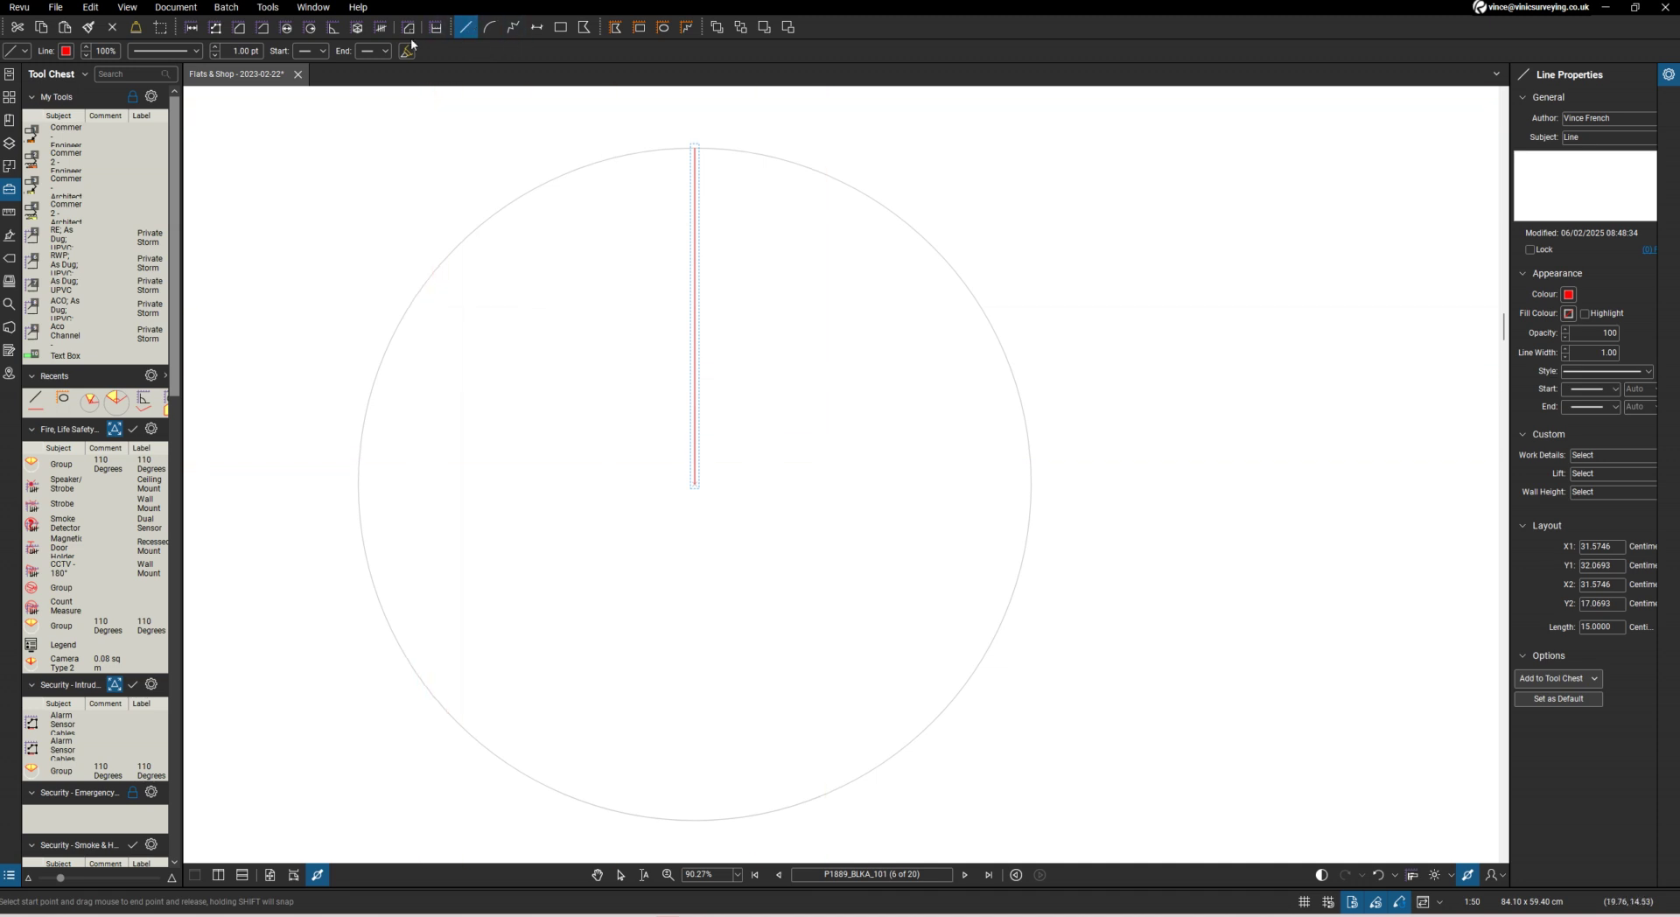
Add a 60° angle measurement from the vertical line, with its vertex at the centre and its end on the circle's left side
{"action": "left_click", "coordinate": [335, 31]}
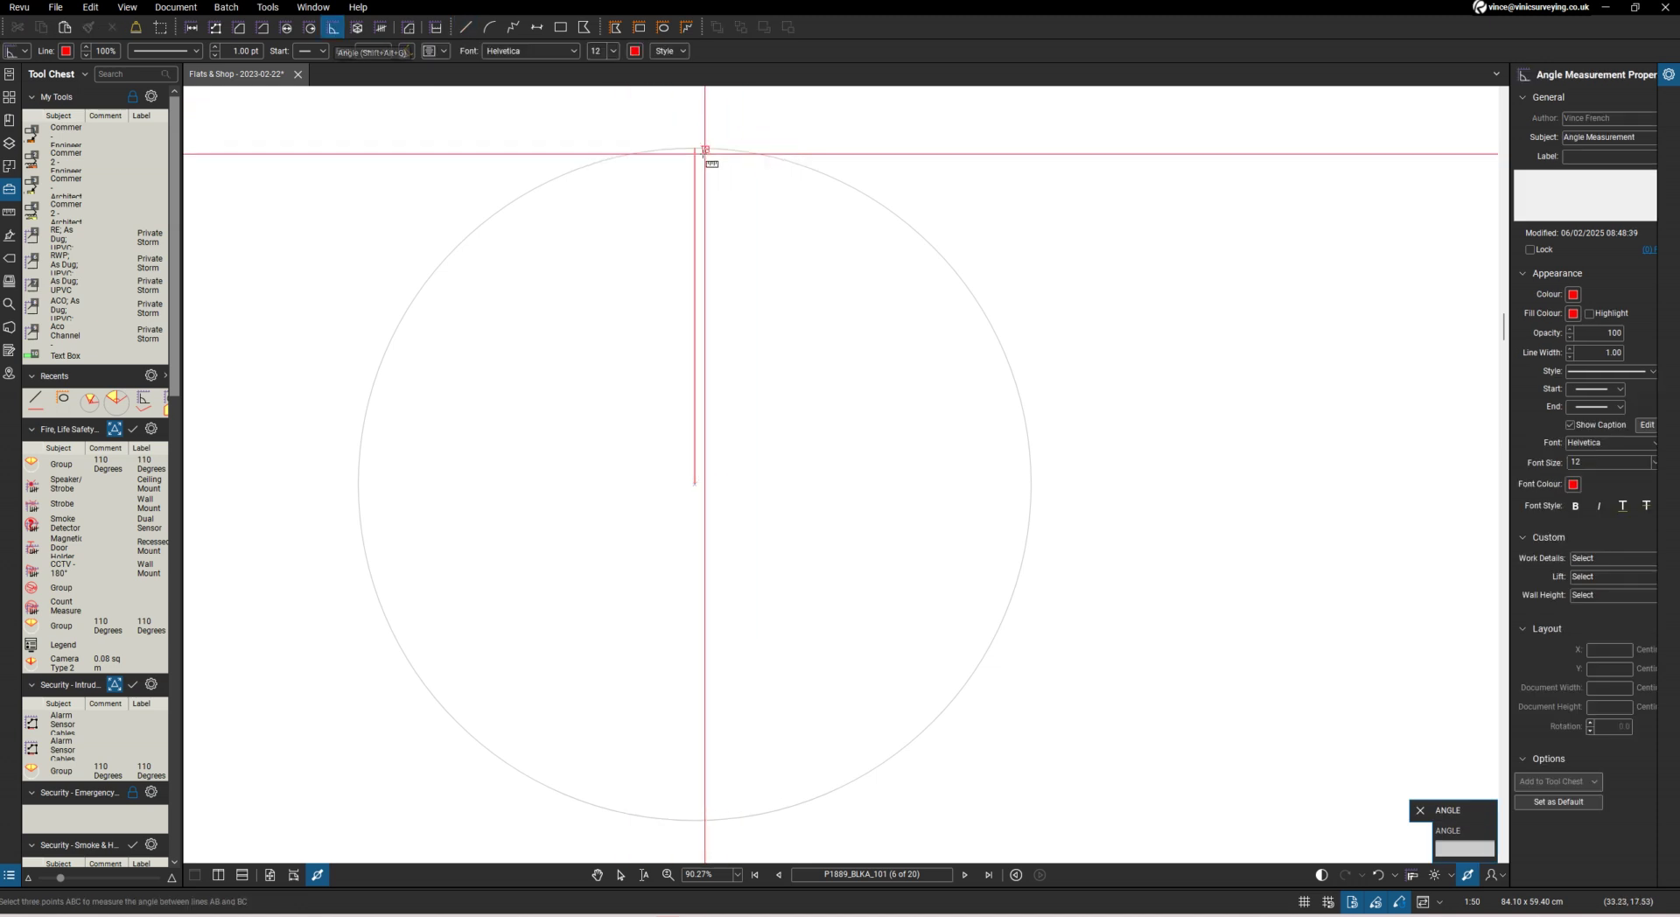
{"action": "left_click", "coordinate": [695, 149]}
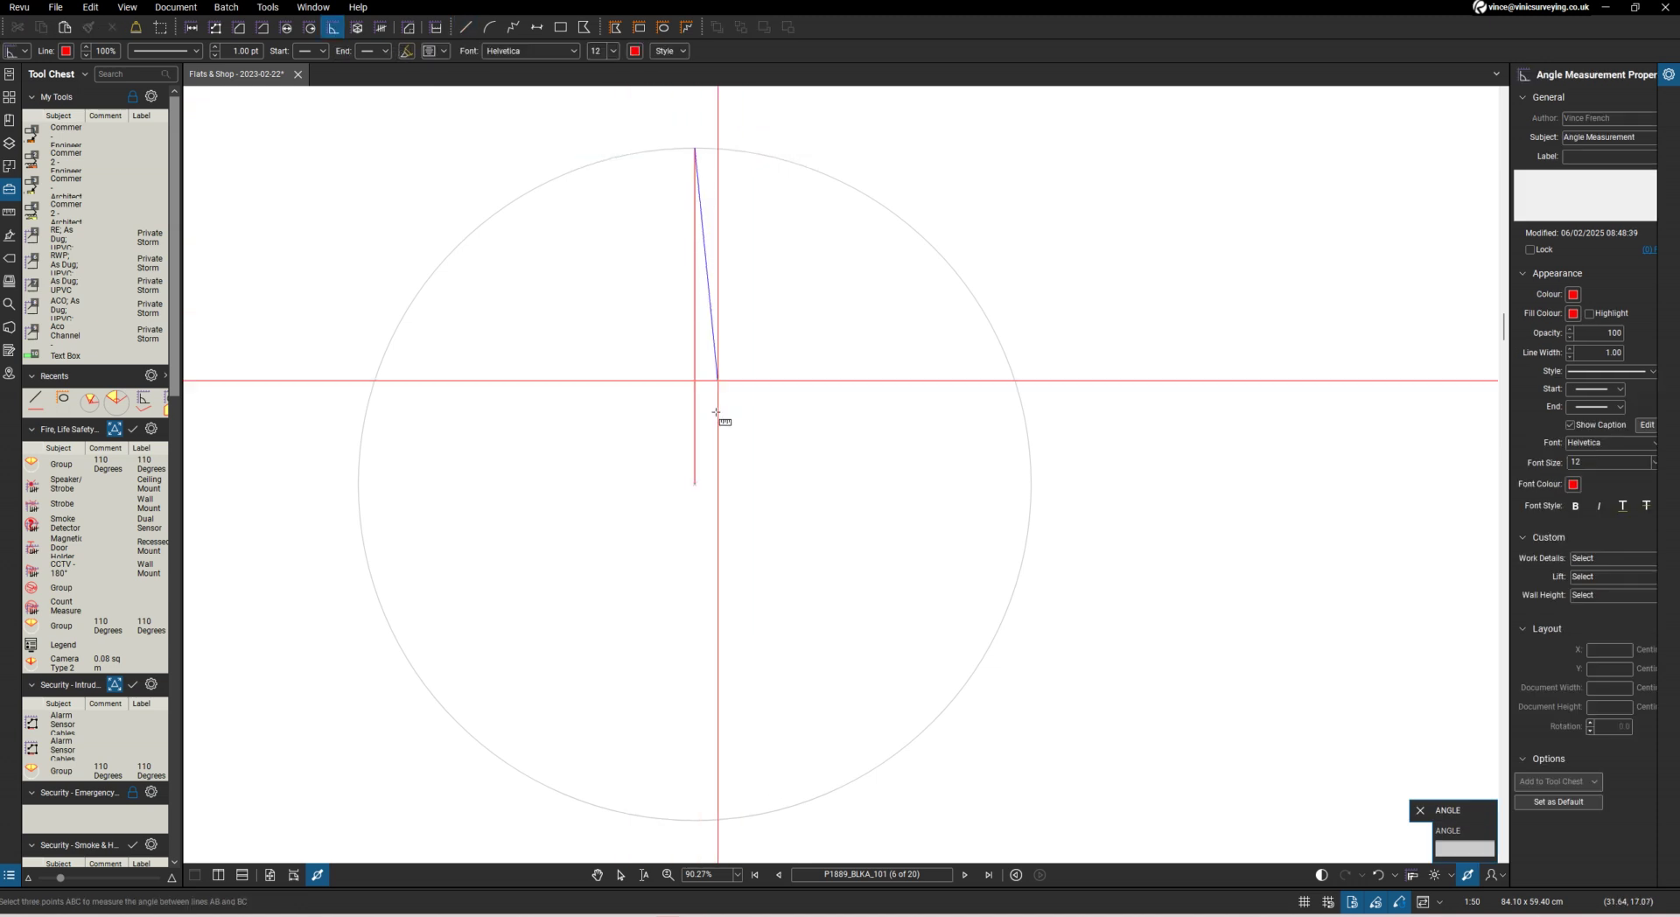
{"action": "left_click", "coordinate": [691, 486]}
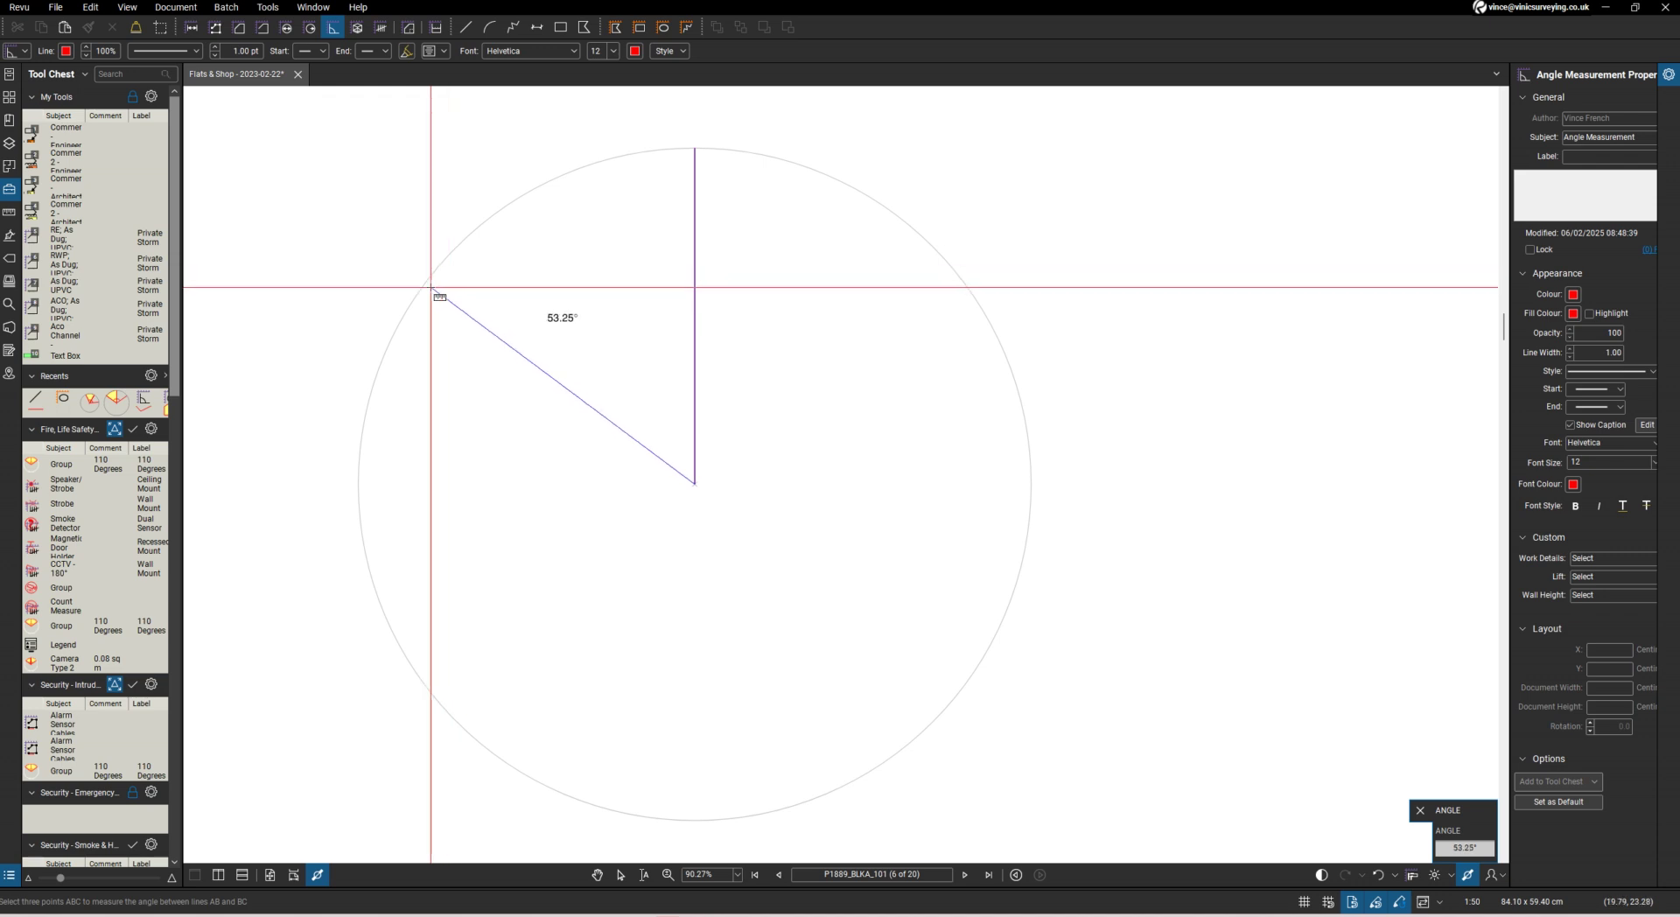
{"action": "scroll", "coordinate": [437, 295], "scroll_direction": "up", "scroll_amount": 4}
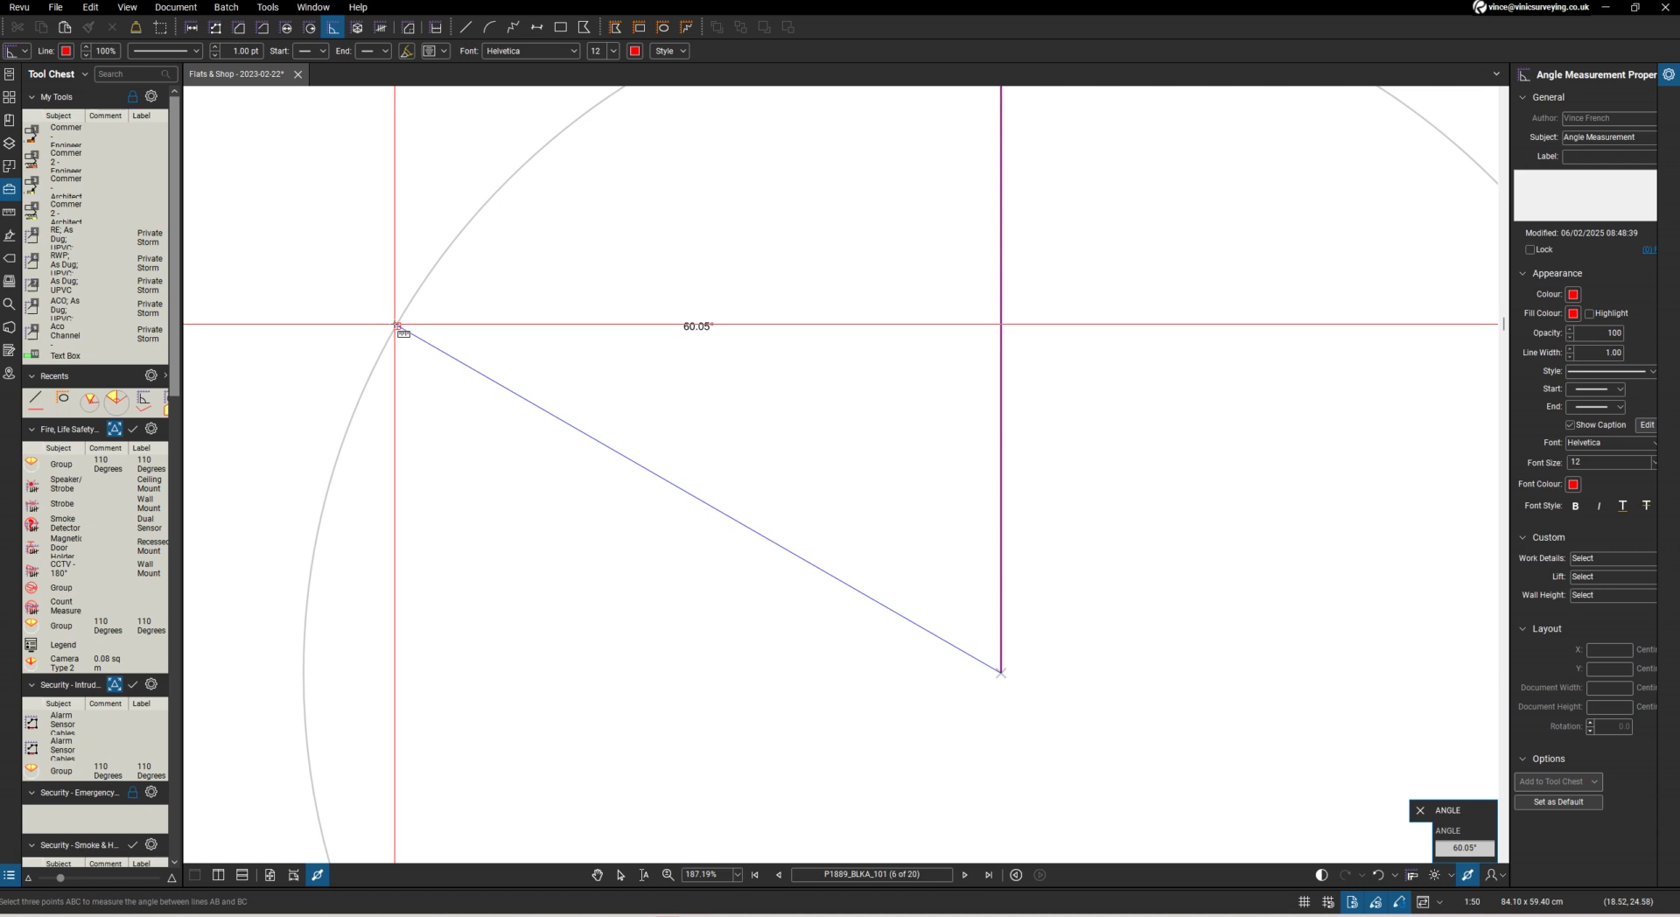
{"action": "scroll", "coordinate": [398, 327], "scroll_direction": "up", "scroll_amount": 3}
{"action": "left_click", "coordinate": [398, 326]}
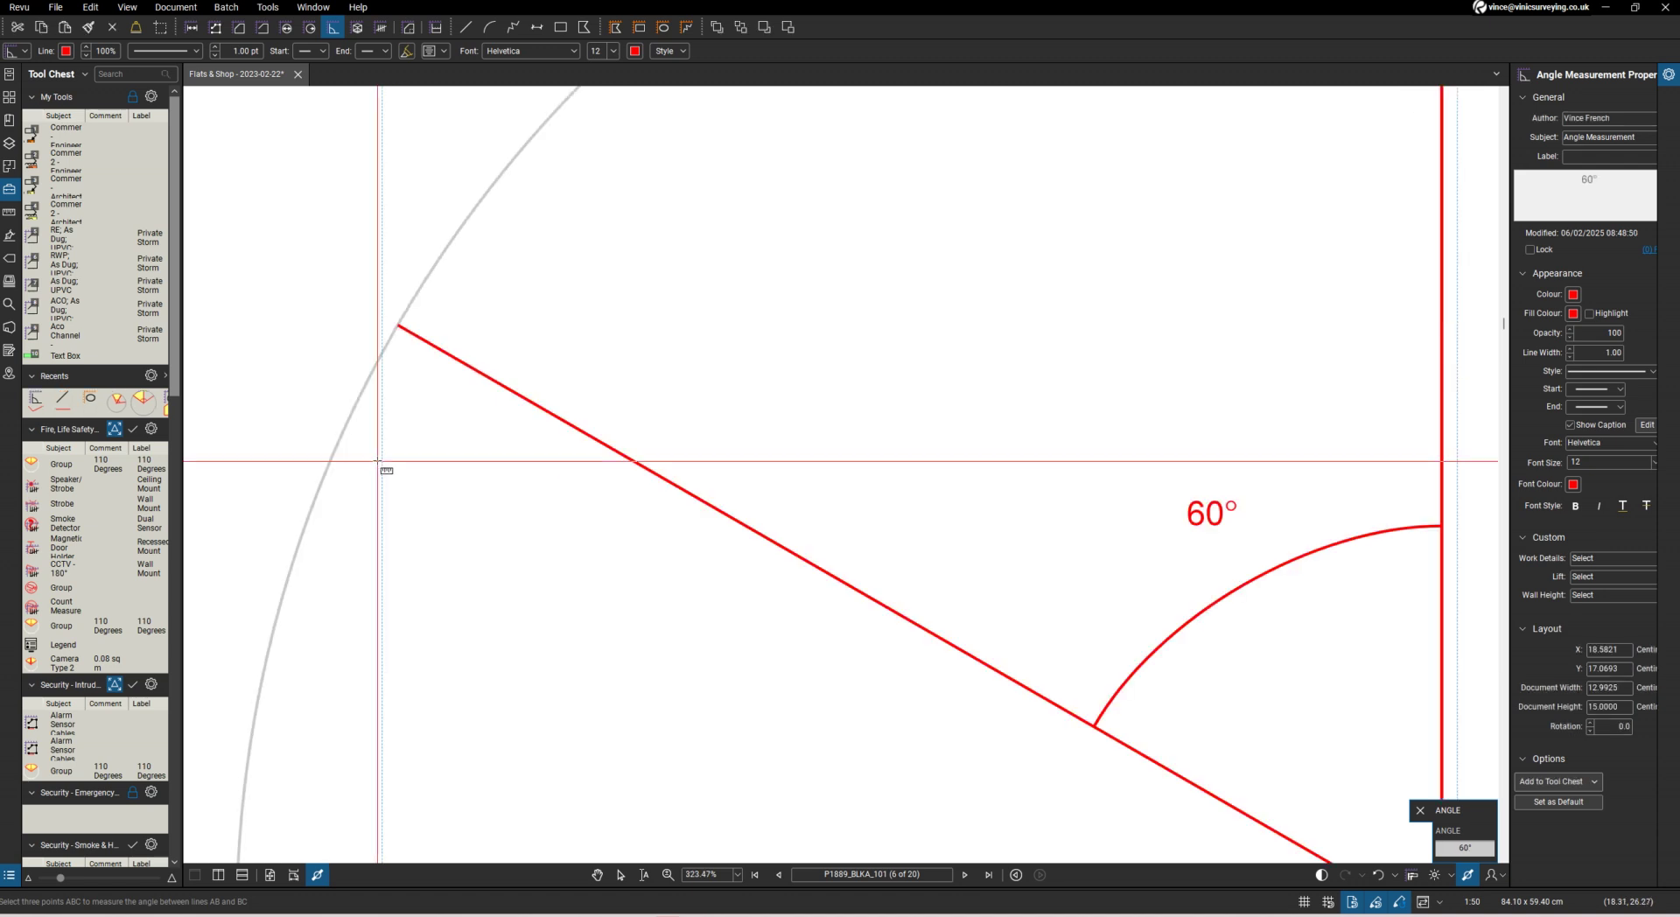
Add a mirrored angle measurement of about 60° from the vertical line to the circle's right side, with its vertex at the centre
{"action": "scroll", "coordinate": [379, 464], "scroll_direction": "down", "scroll_amount": 7}
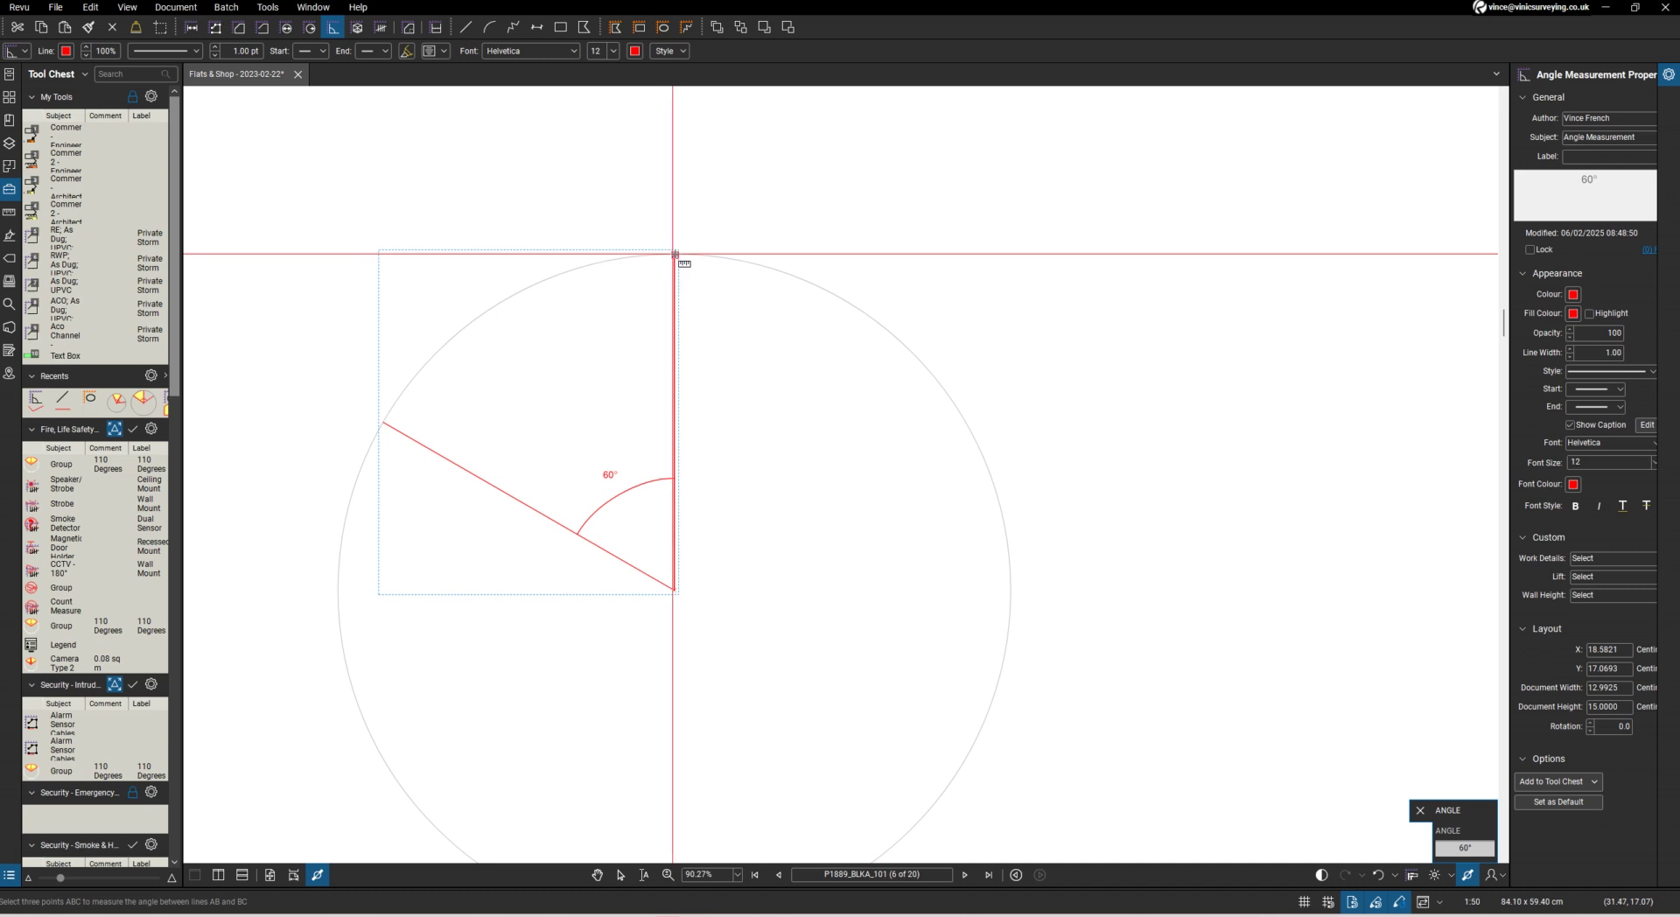
{"action": "left_click", "coordinate": [675, 254]}
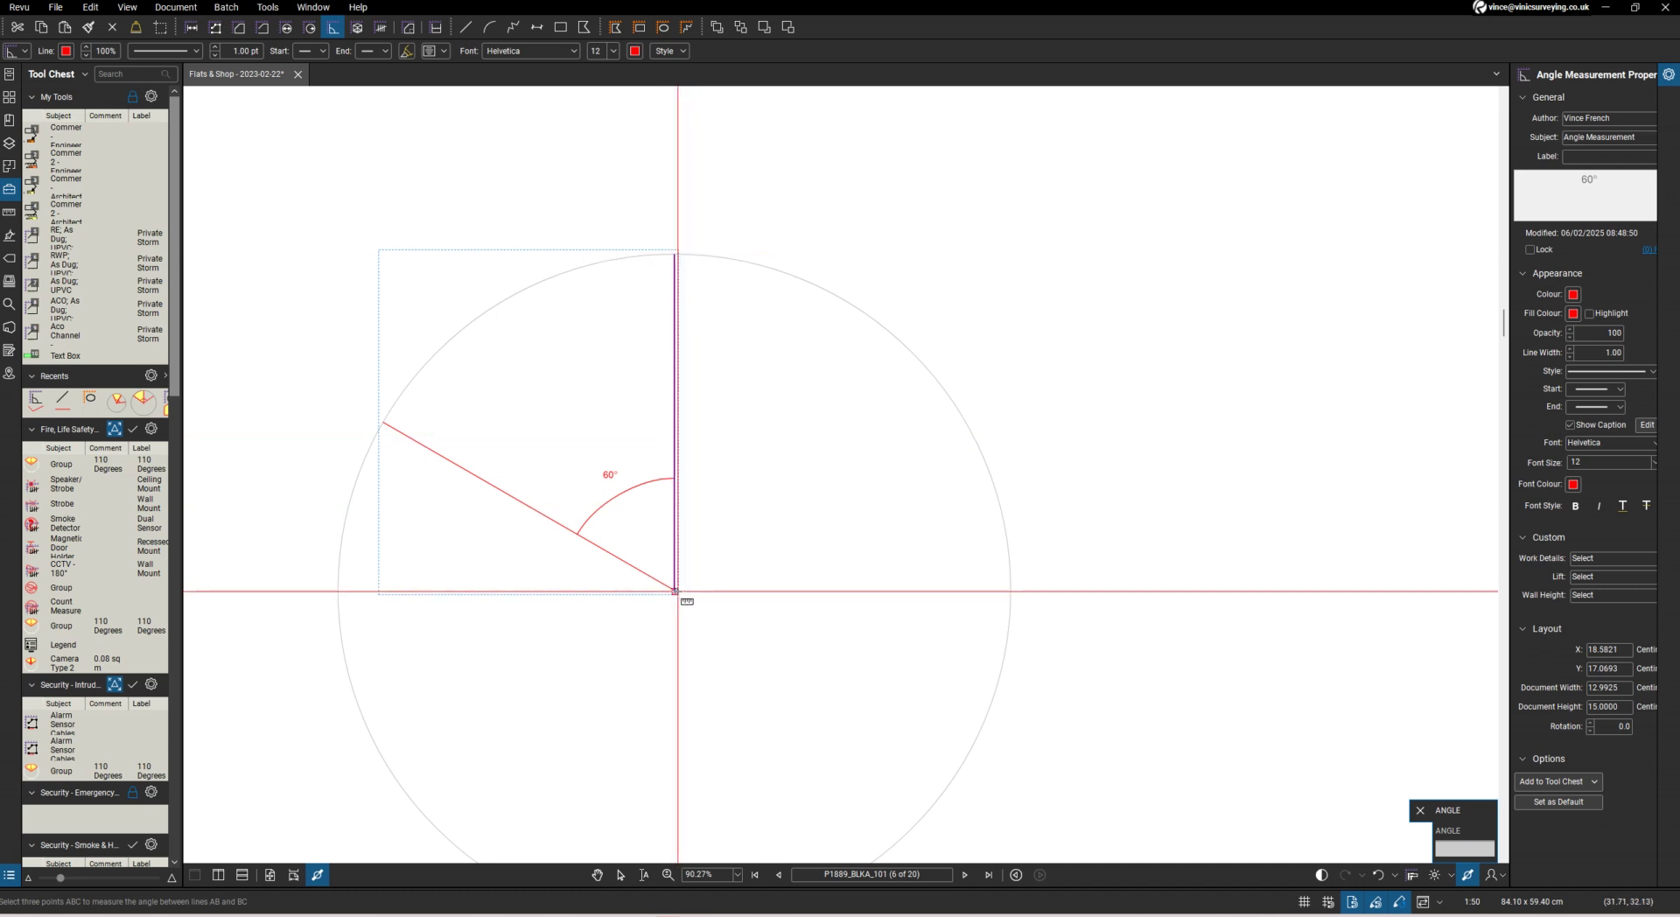
{"action": "left_click", "coordinate": [675, 589]}
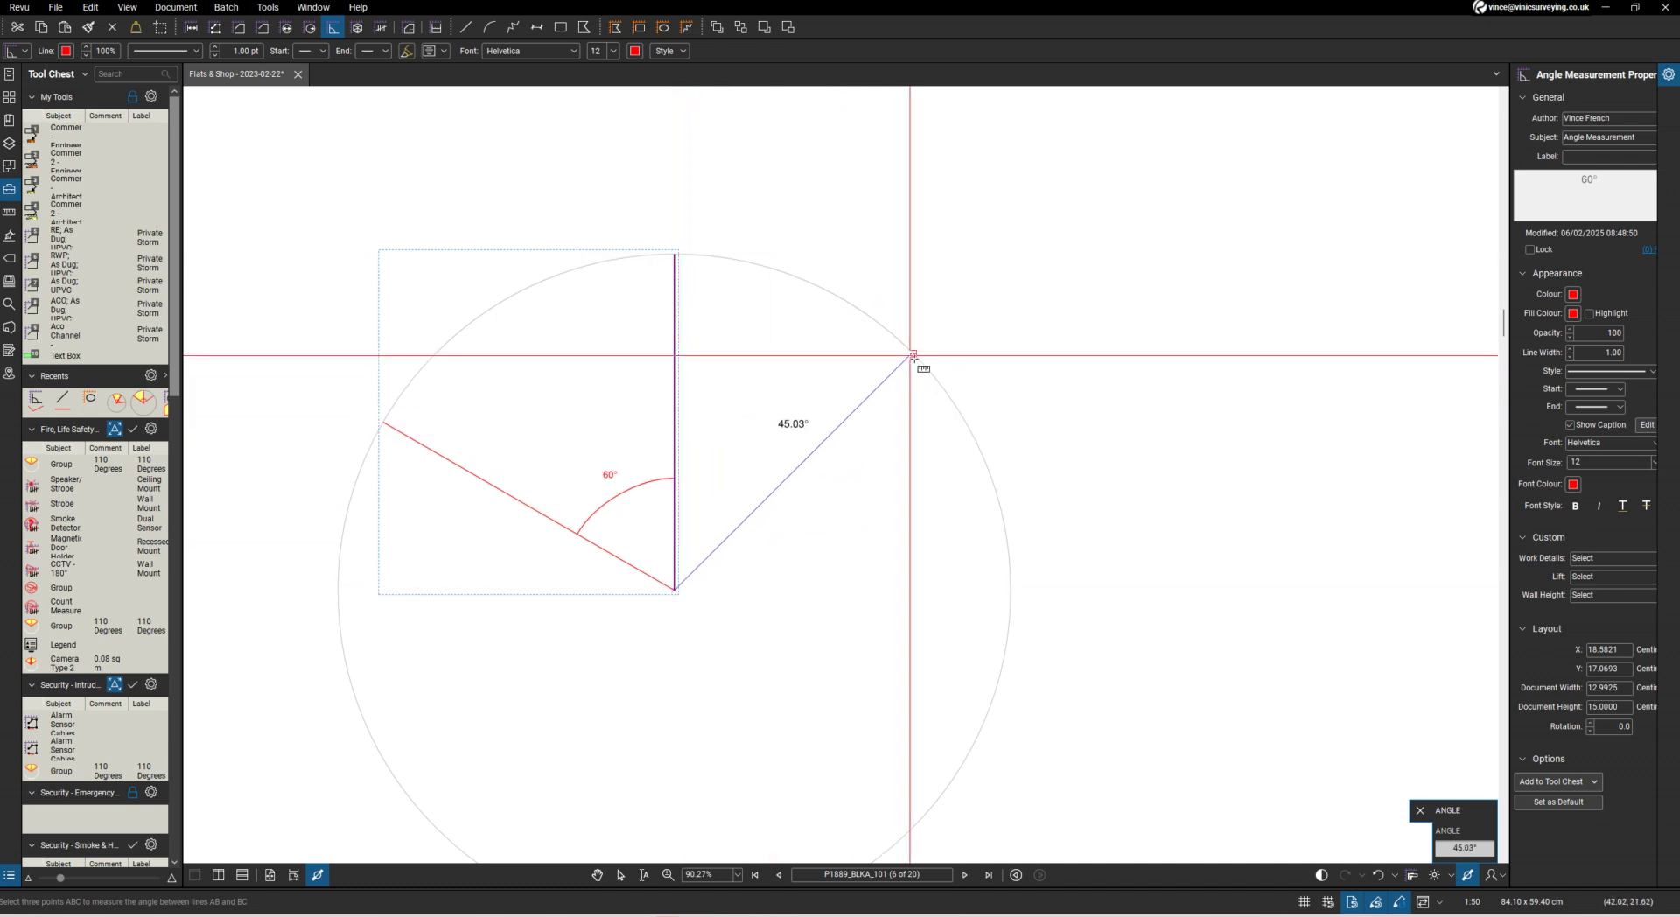
{"action": "scroll", "coordinate": [957, 409], "scroll_direction": "up", "scroll_amount": 5}
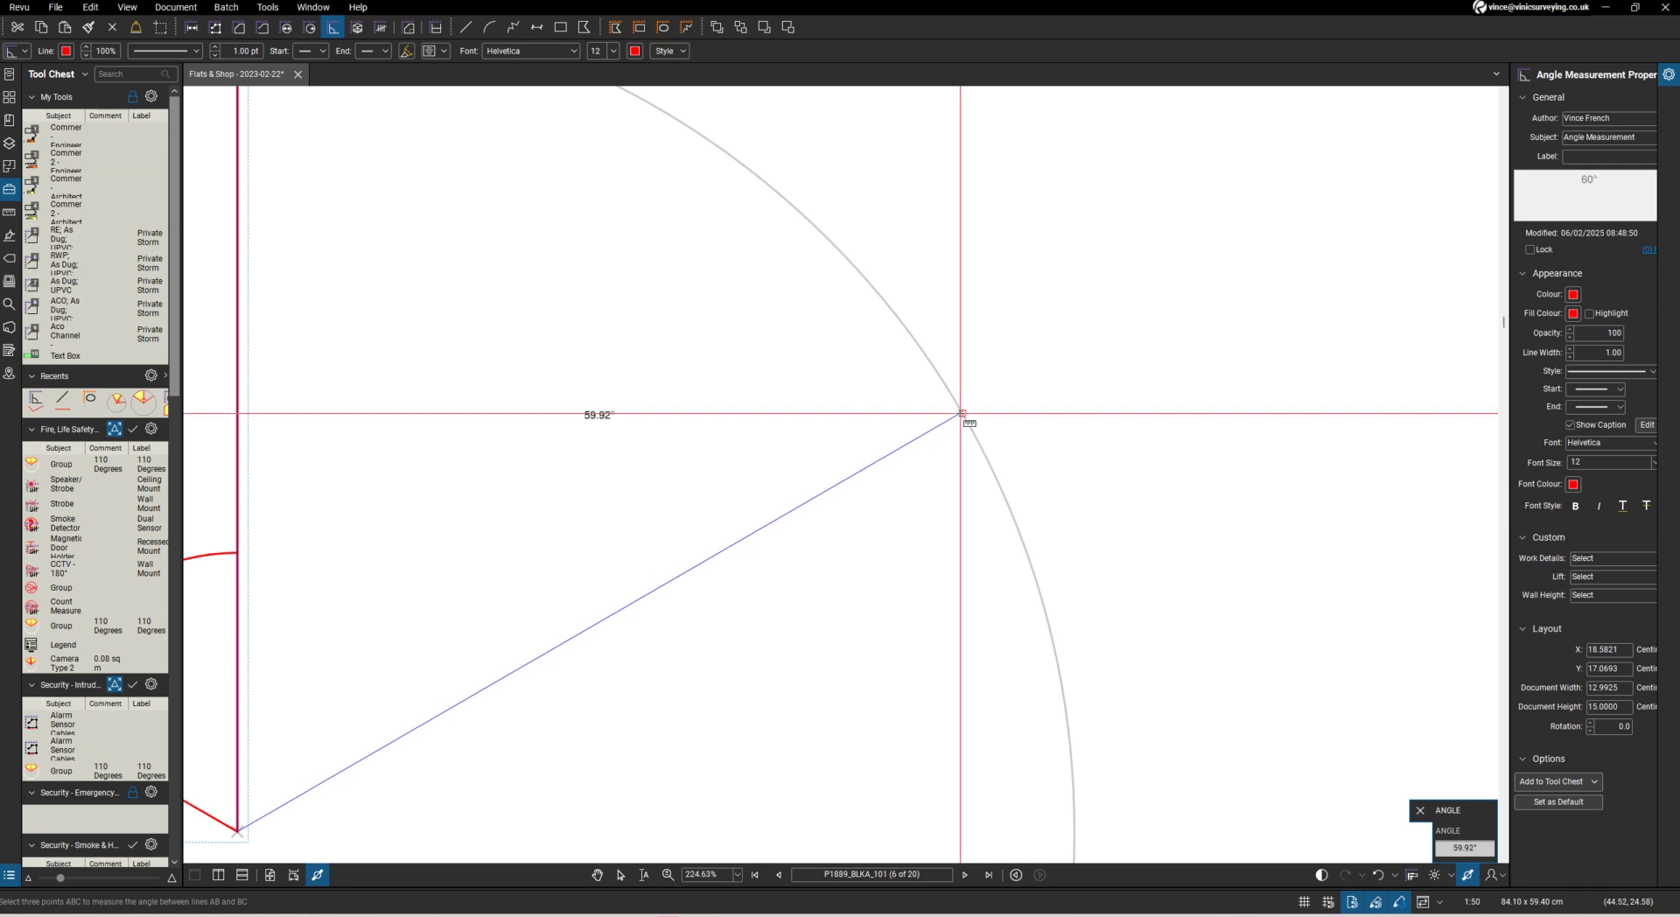
{"action": "scroll", "coordinate": [964, 413], "scroll_direction": "up", "scroll_amount": 3}
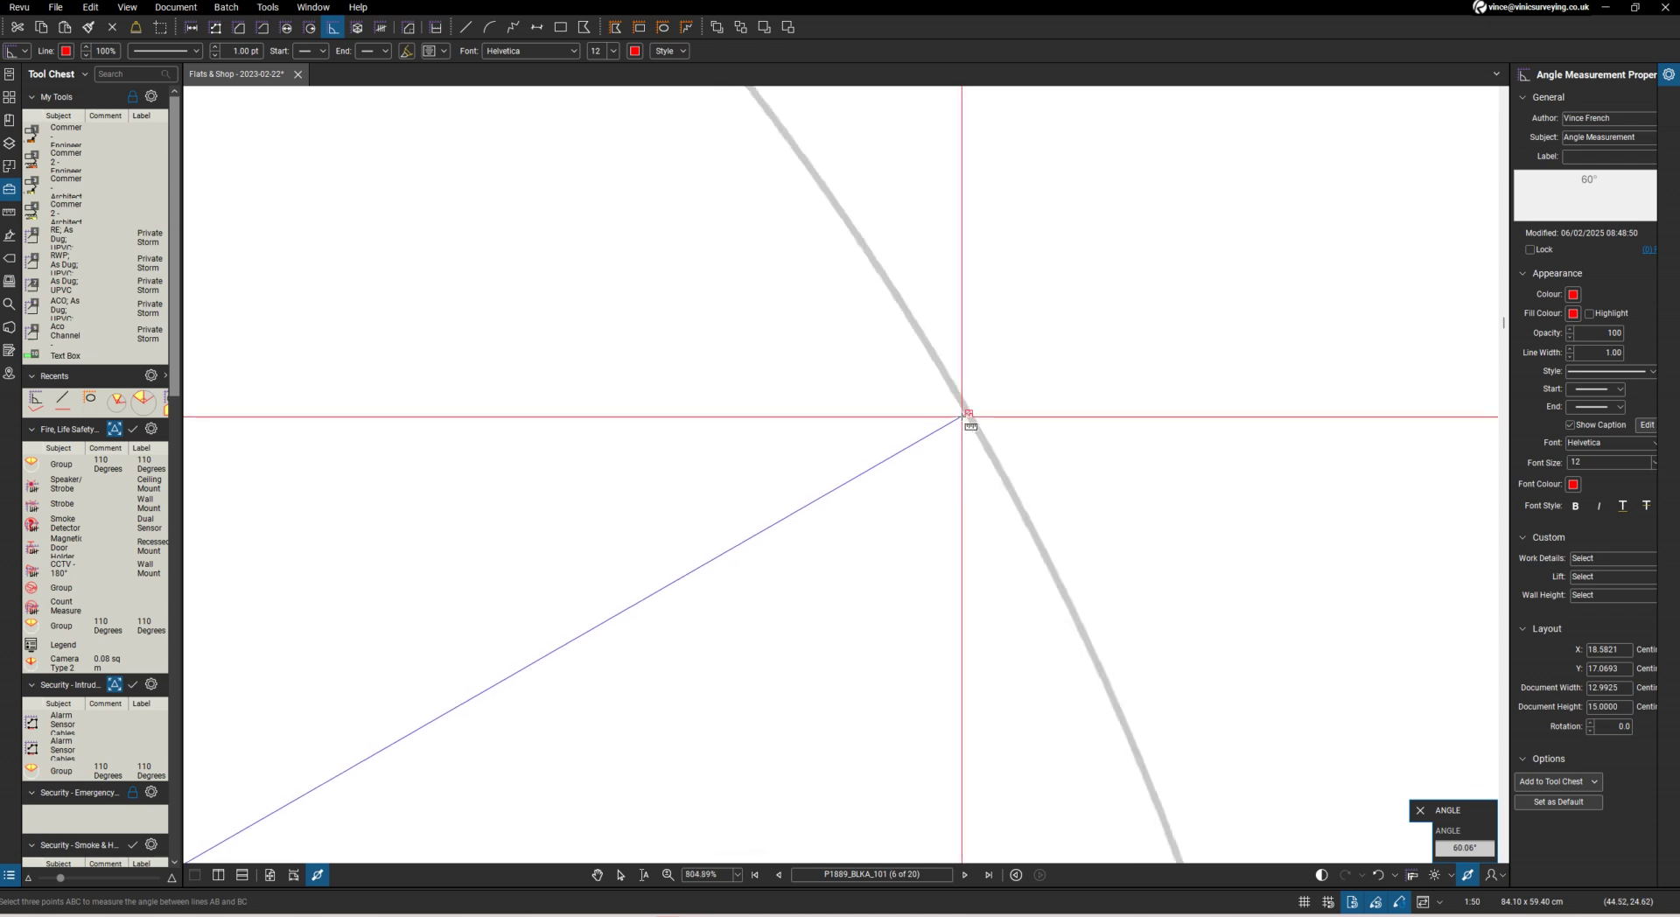
{"action": "scroll", "coordinate": [967, 419], "scroll_direction": "down", "scroll_amount": 3}
{"action": "scroll", "coordinate": [1085, 480], "scroll_direction": "up", "scroll_amount": 3}
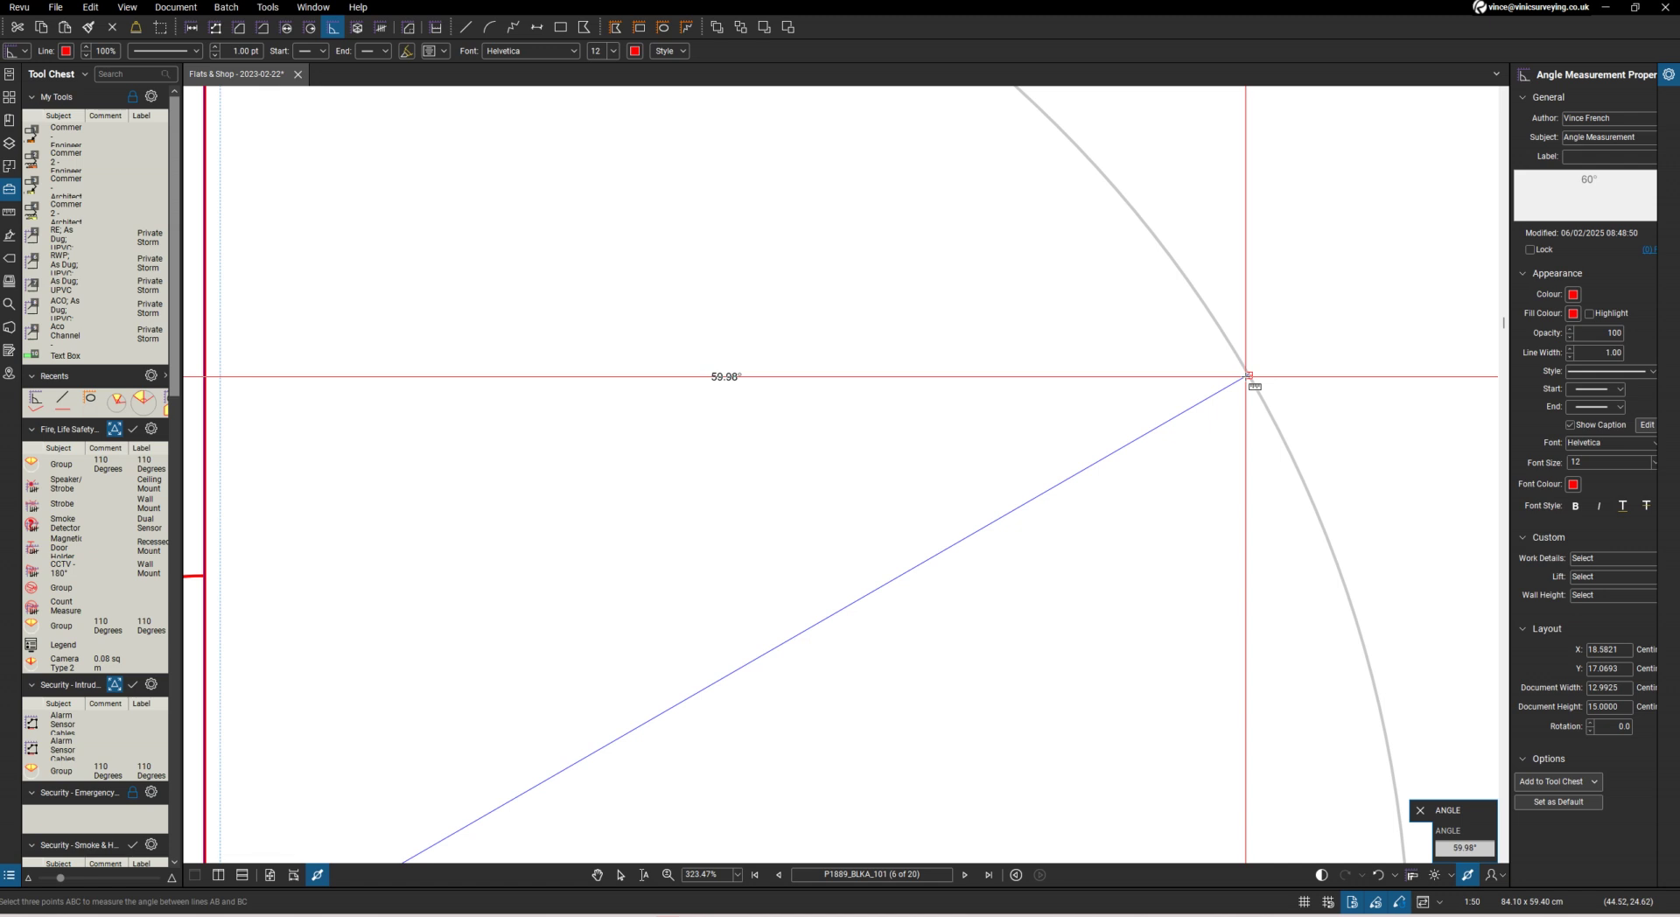
{"action": "left_click", "coordinate": [1250, 376]}
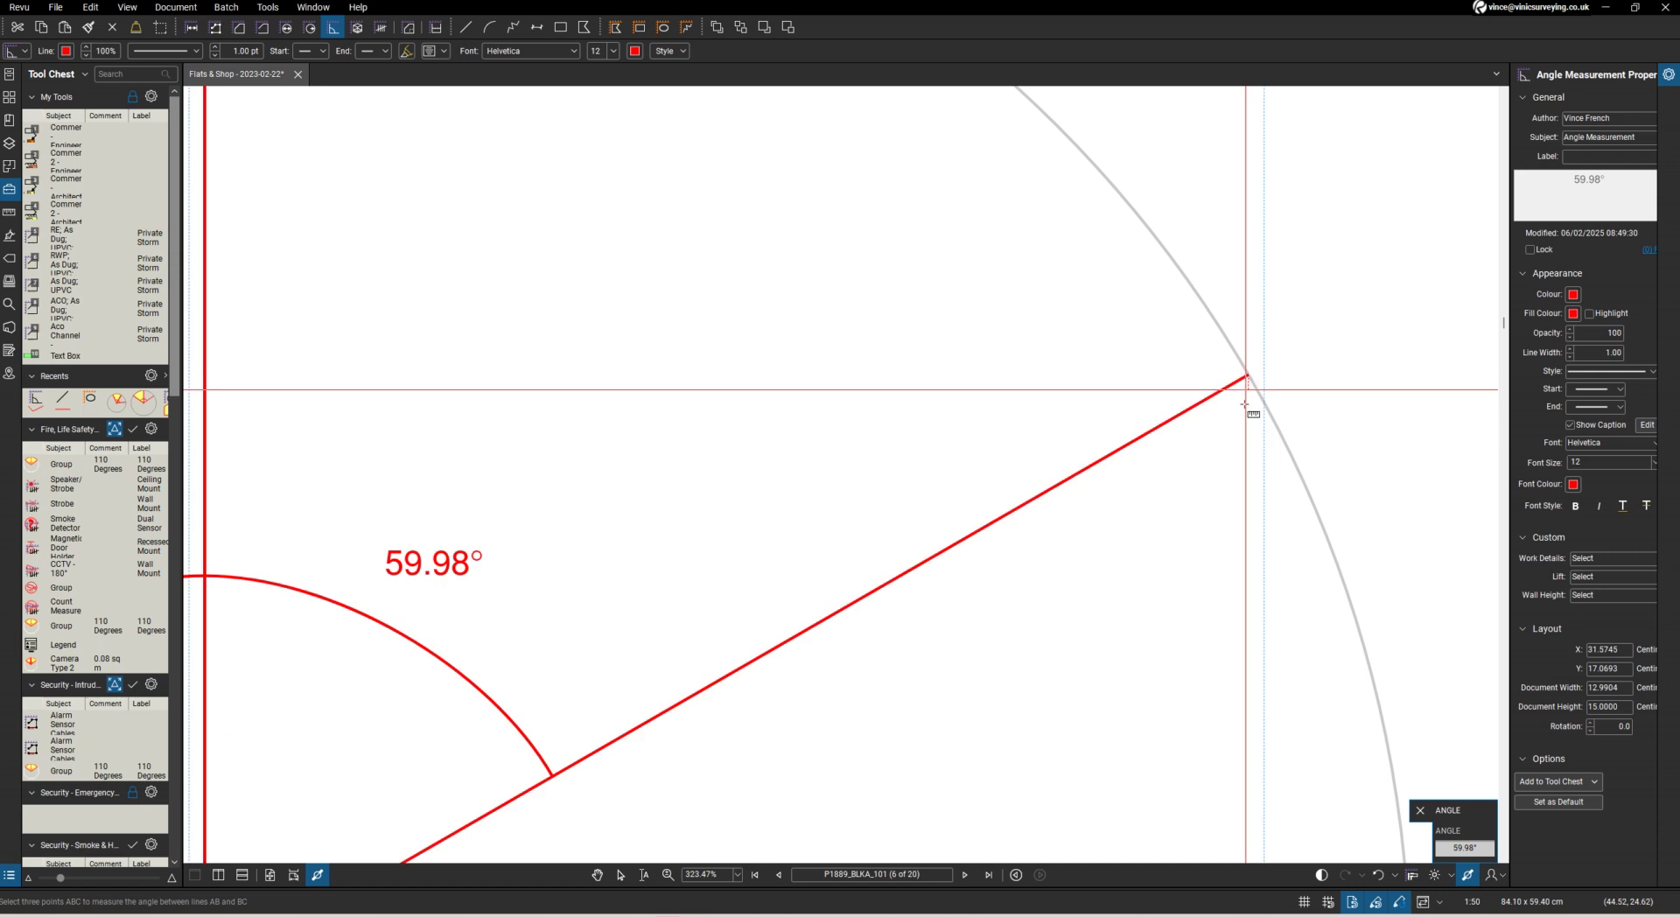
Set the measurement precision of both angle measurements to 1 so they read in whole degrees
{"action": "scroll", "coordinate": [1246, 457], "scroll_direction": "down", "scroll_amount": 4}
{"action": "key", "text": "Escape"}
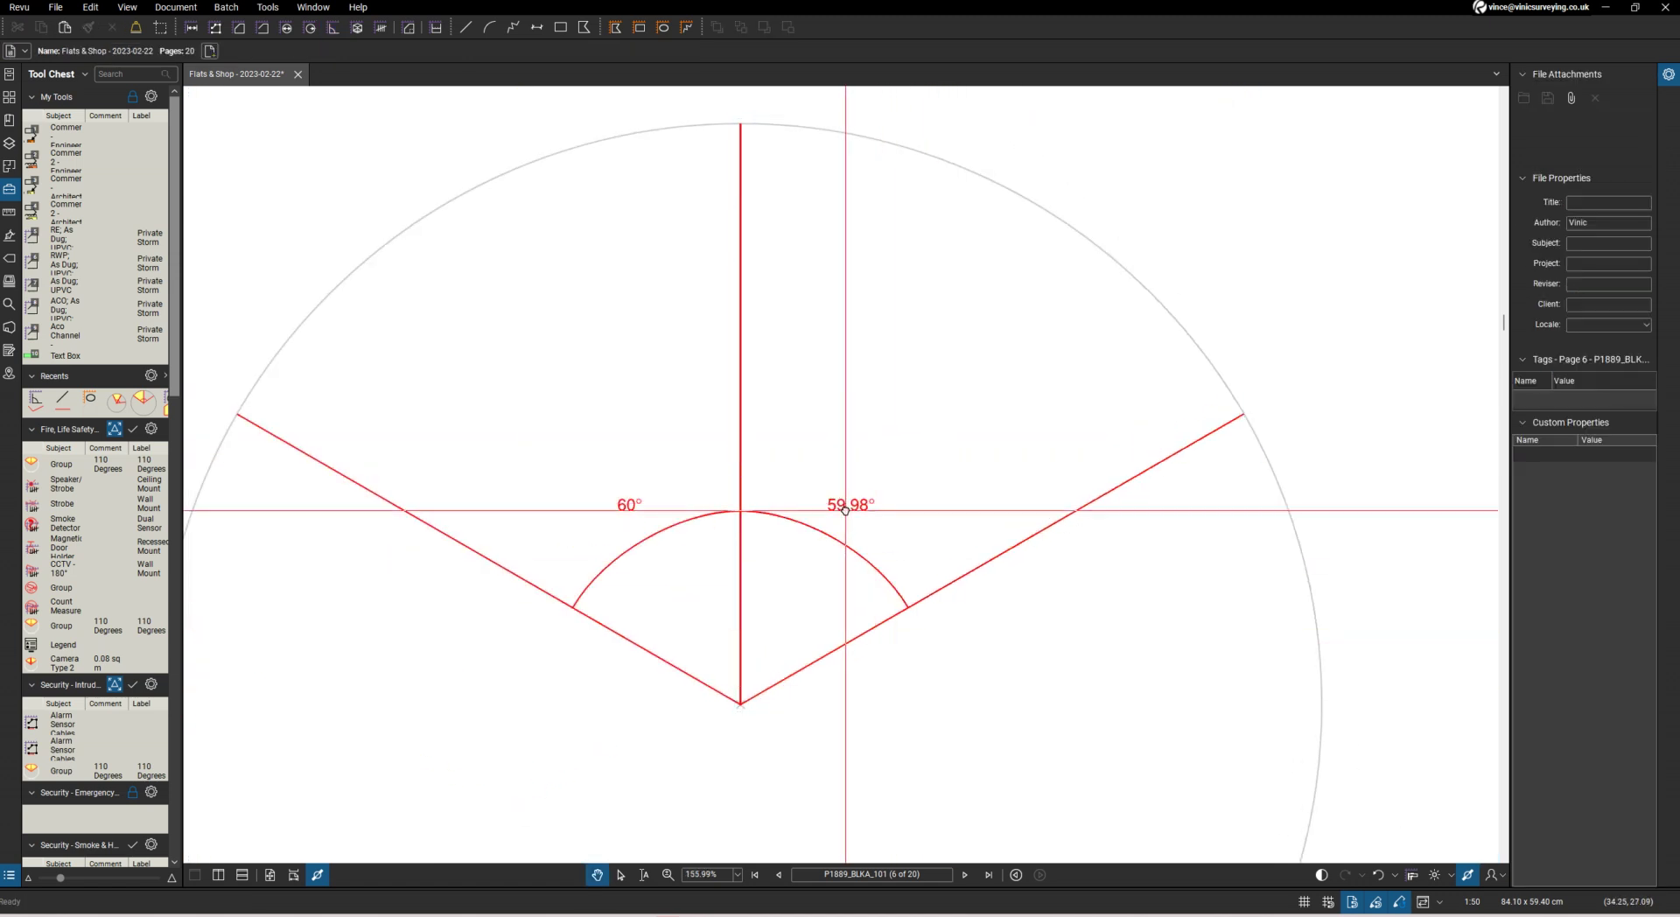
{"action": "left_click", "coordinate": [911, 607]}
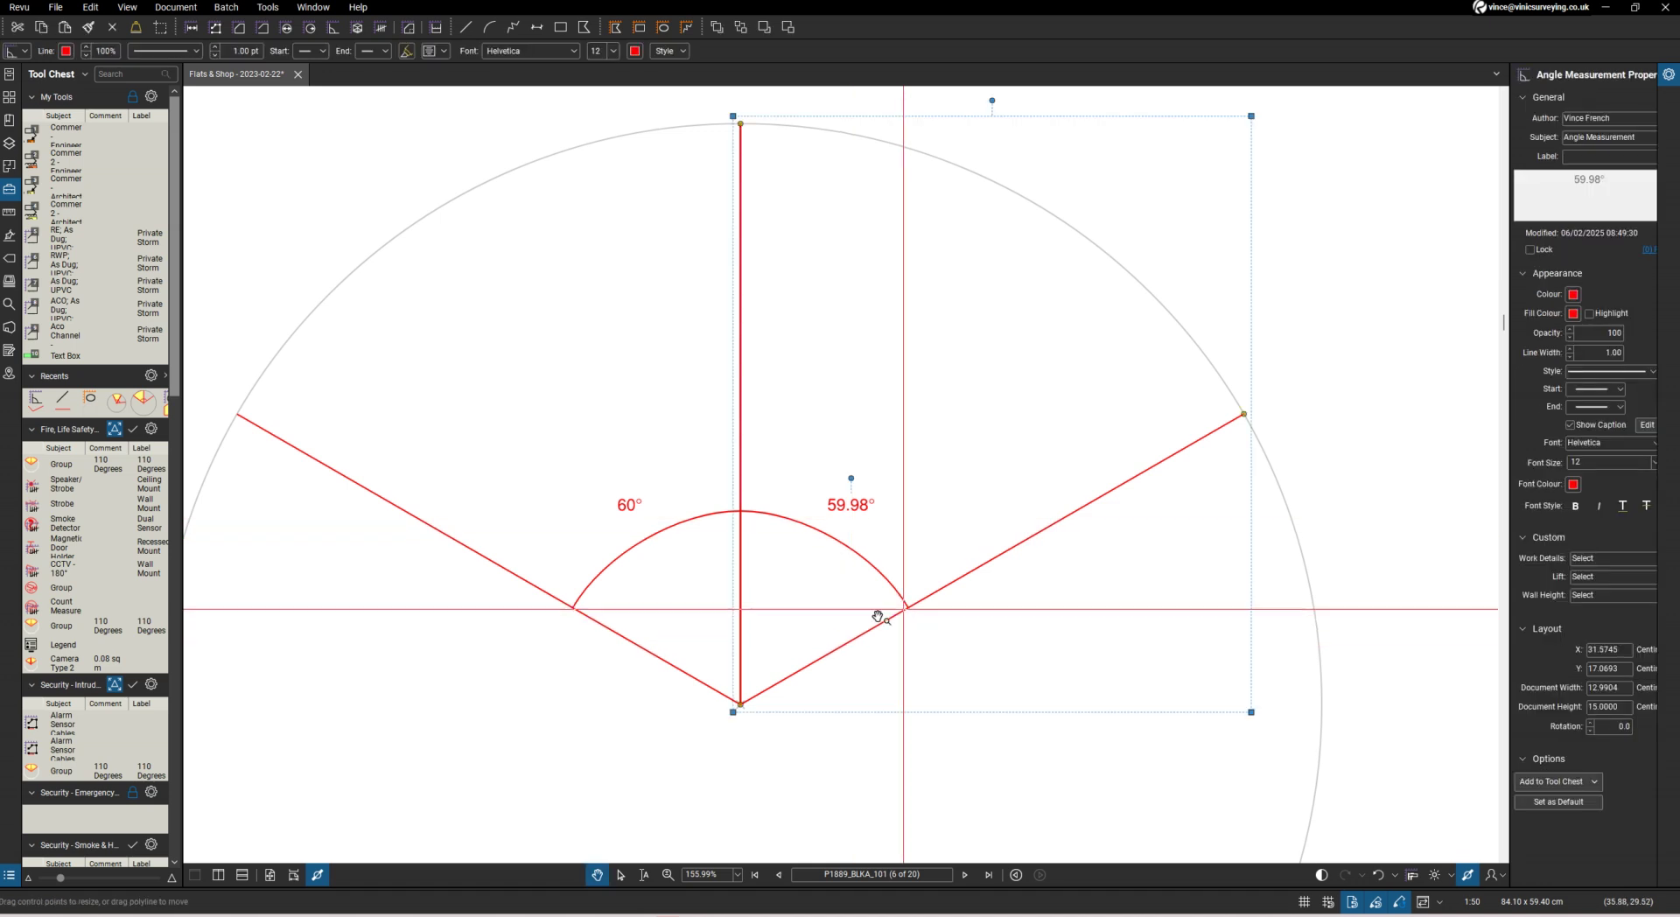
{"action": "left_click", "coordinate": [571, 609], "text": "shift"}
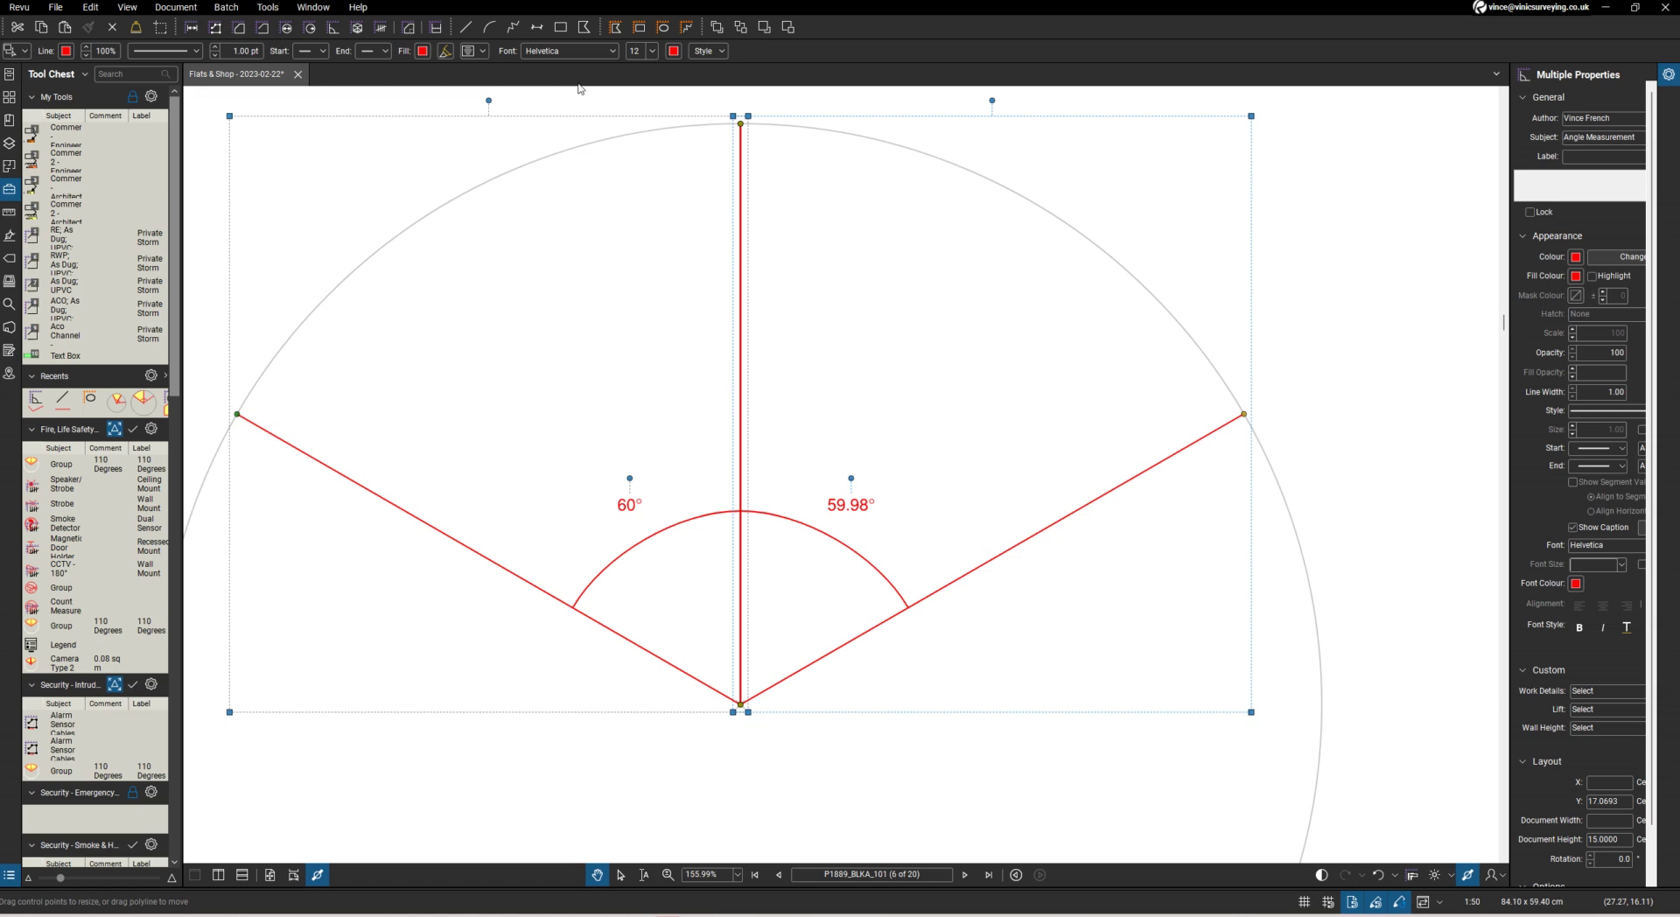
{"action": "left_click", "coordinate": [16, 215]}
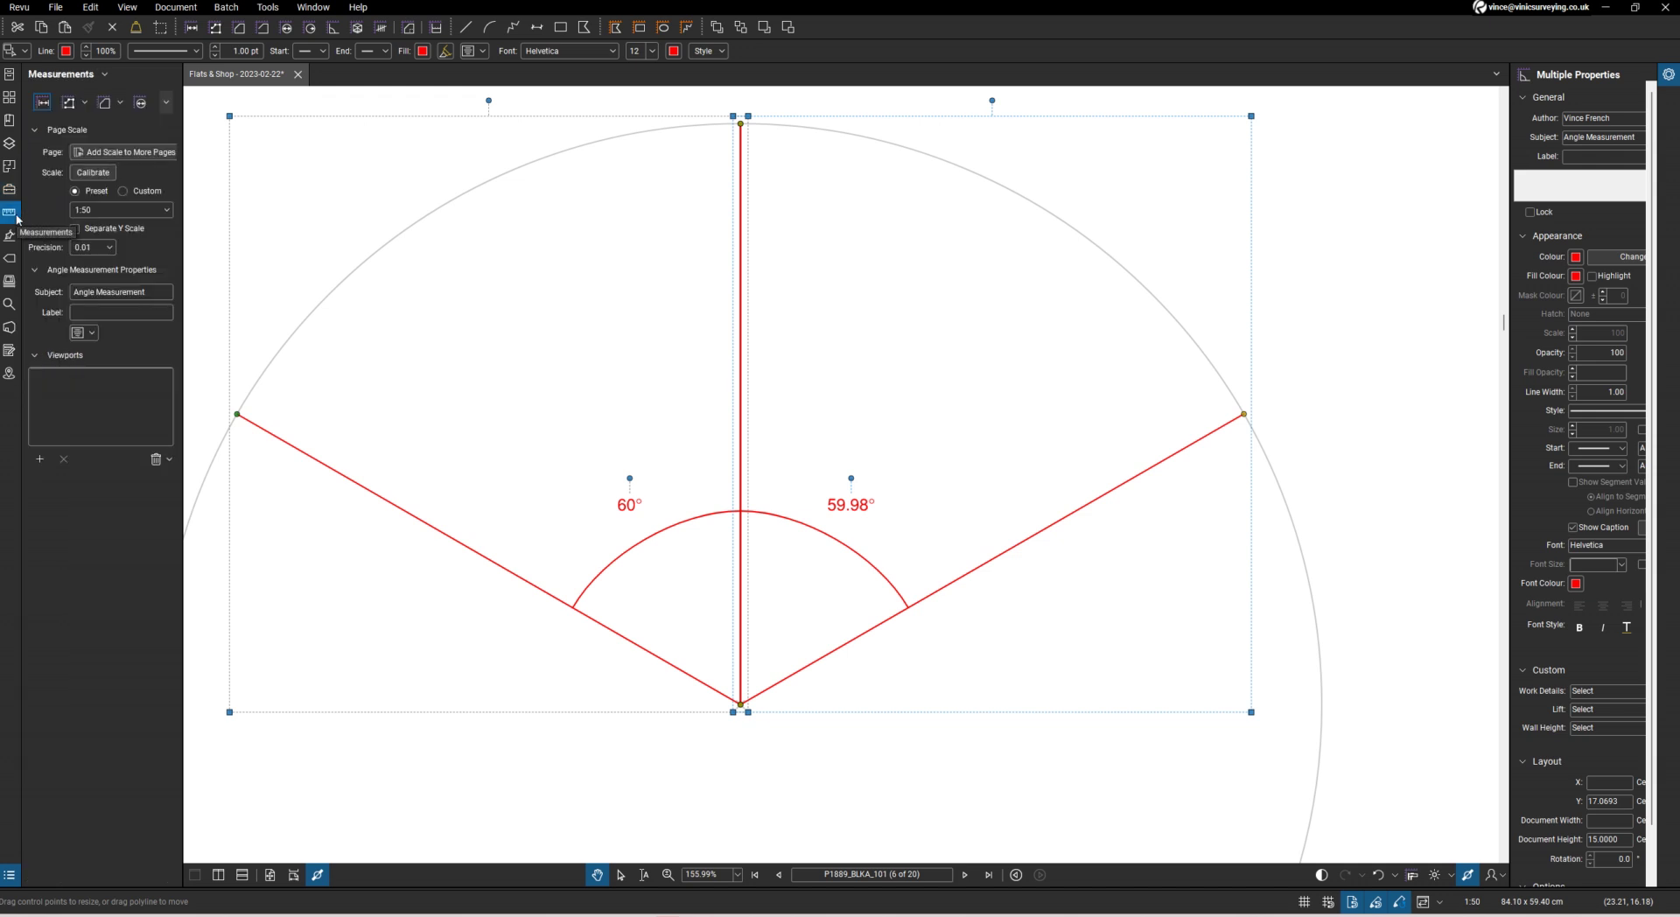
{"action": "left_click", "coordinate": [106, 252]}
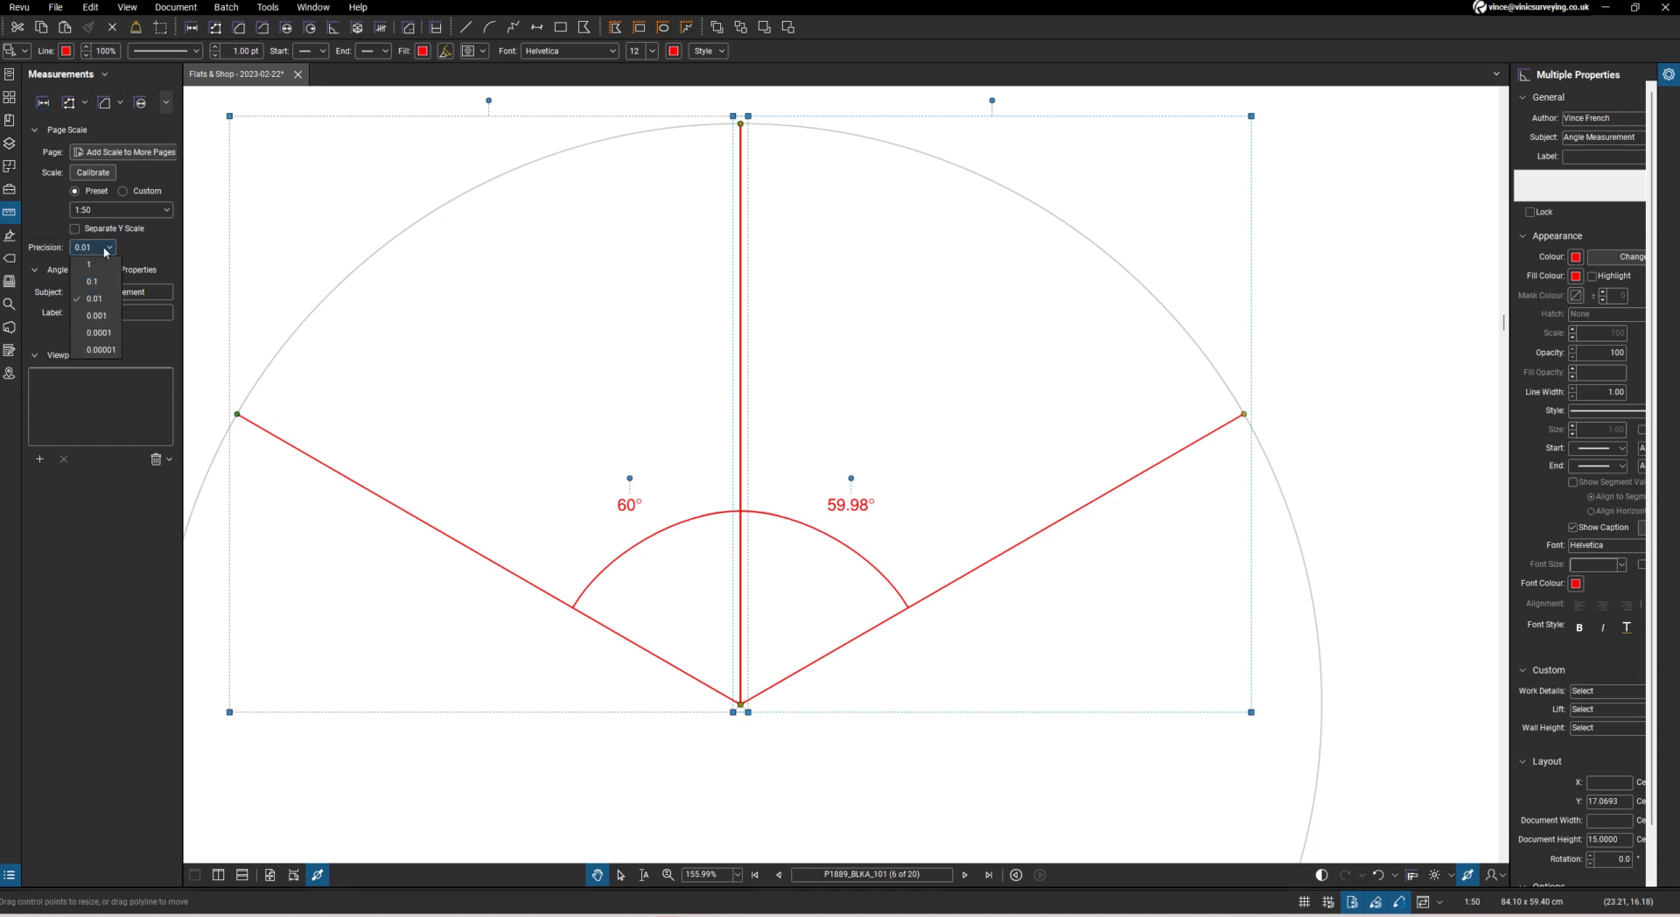
{"action": "left_click", "coordinate": [91, 264]}
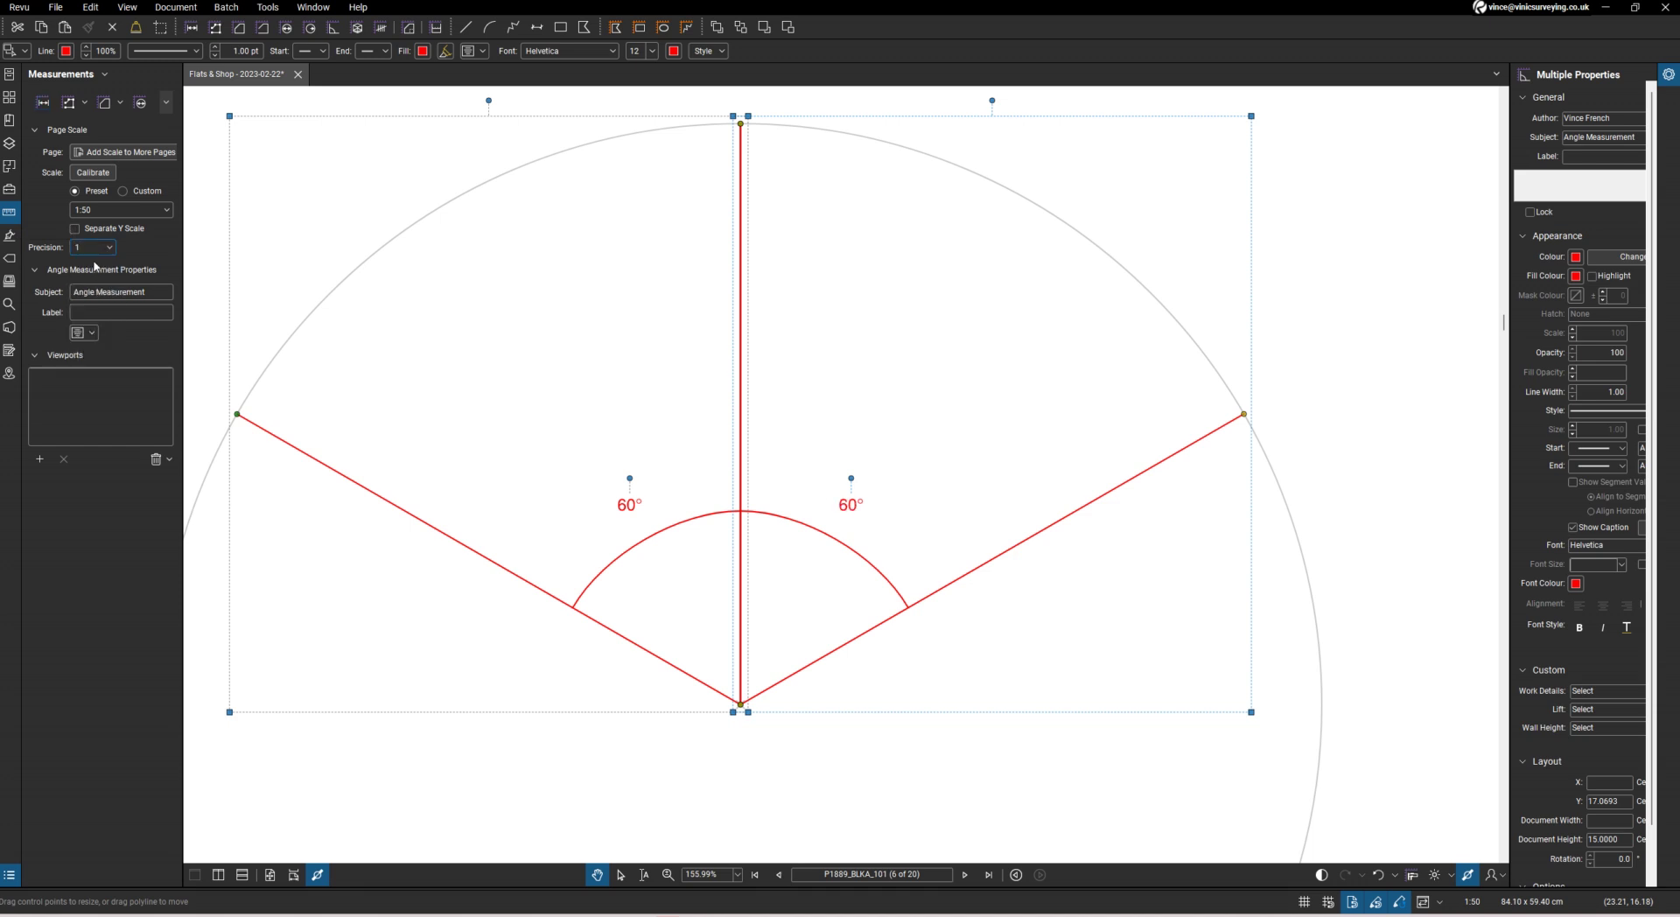
{"action": "left_click", "coordinate": [806, 569]}
Trace the left sector's arc with a 3-point radius measurement of about 7,500 mm, from the left angle line's end to the vertical line's top
{"action": "scroll", "coordinate": [783, 560], "scroll_direction": "down", "scroll_amount": 1}
{"action": "scroll", "coordinate": [783, 560], "scroll_direction": "down", "scroll_amount": 1}
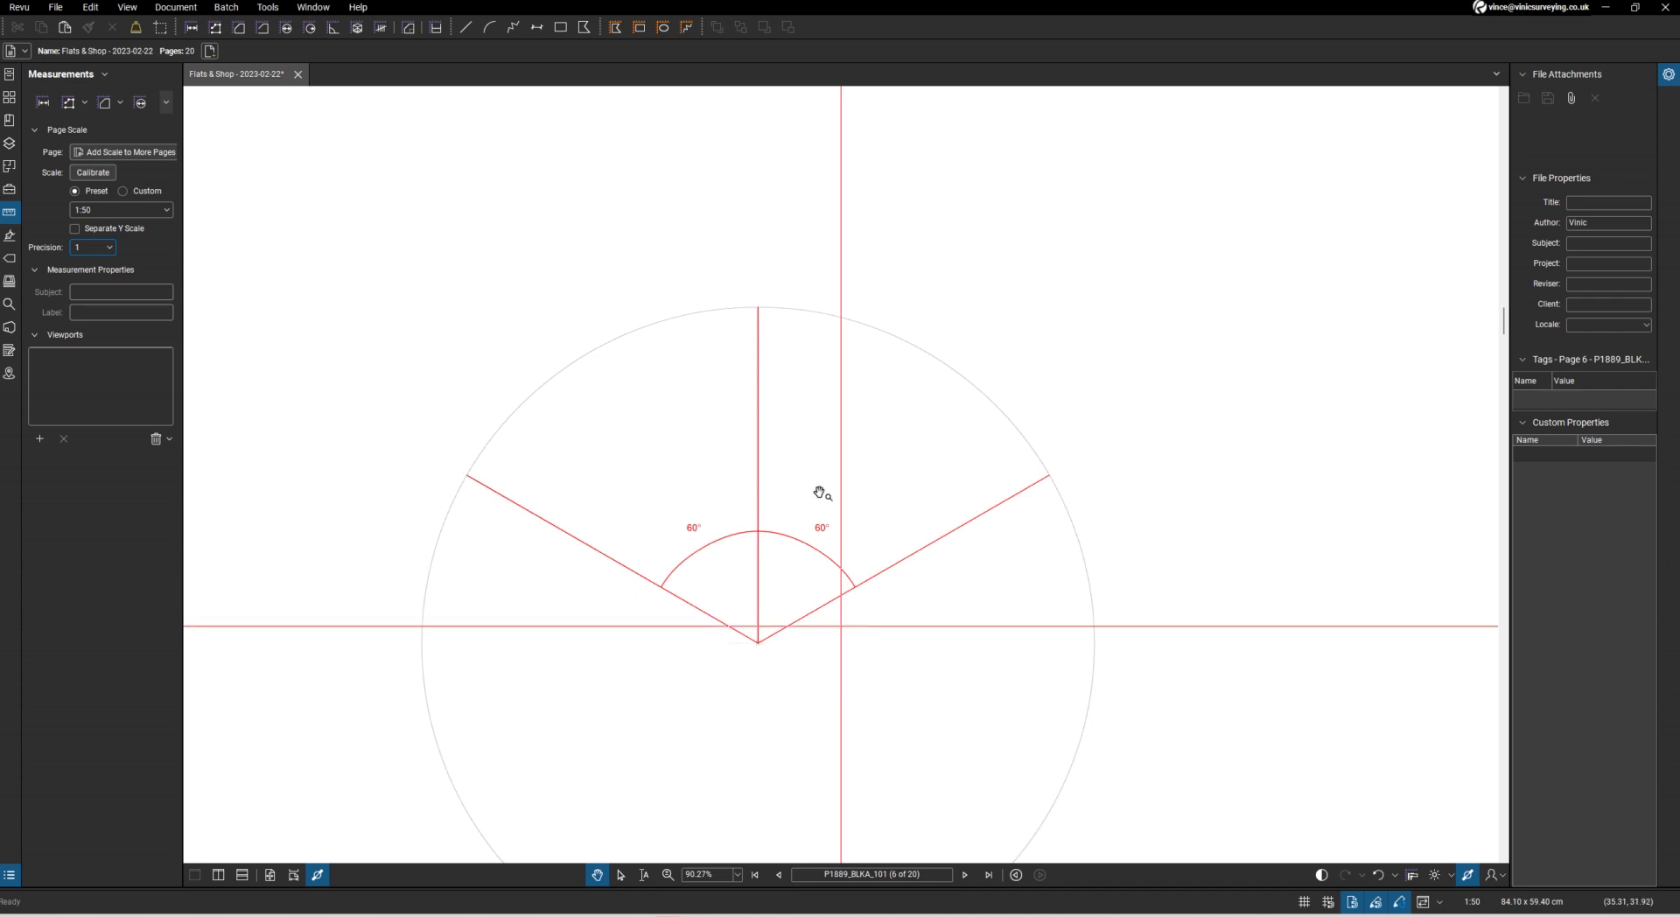
{"action": "scroll", "coordinate": [787, 435], "scroll_direction": "down", "scroll_amount": 1}
{"action": "scroll", "coordinate": [805, 591], "scroll_direction": "up", "scroll_amount": 1}
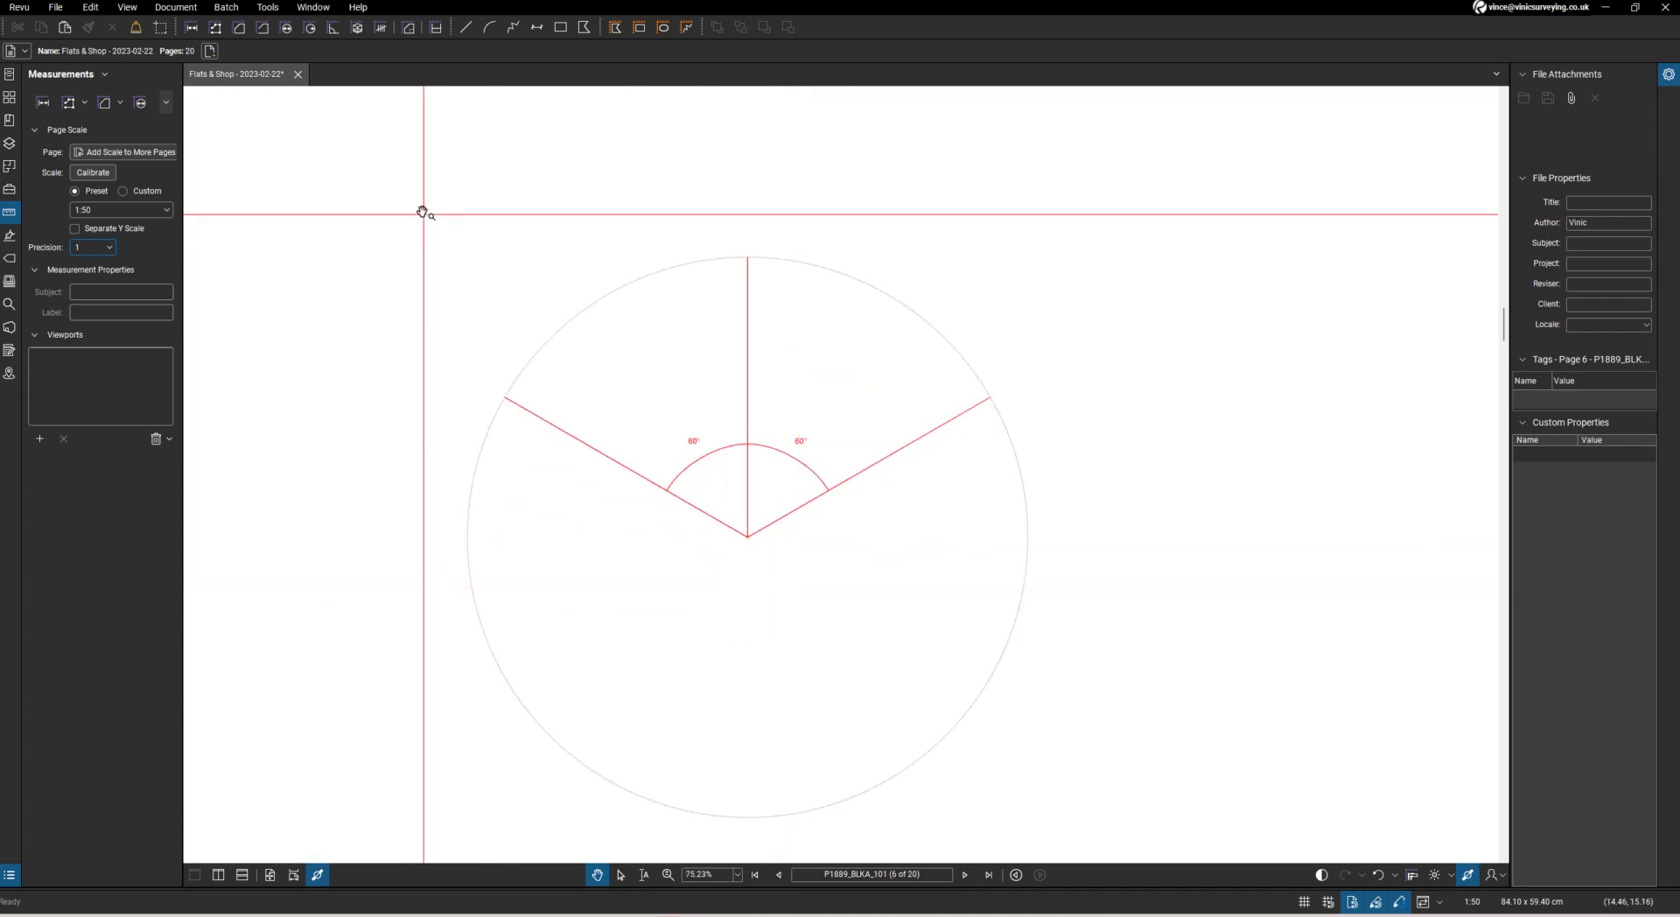
{"action": "left_click", "coordinate": [268, 8]}
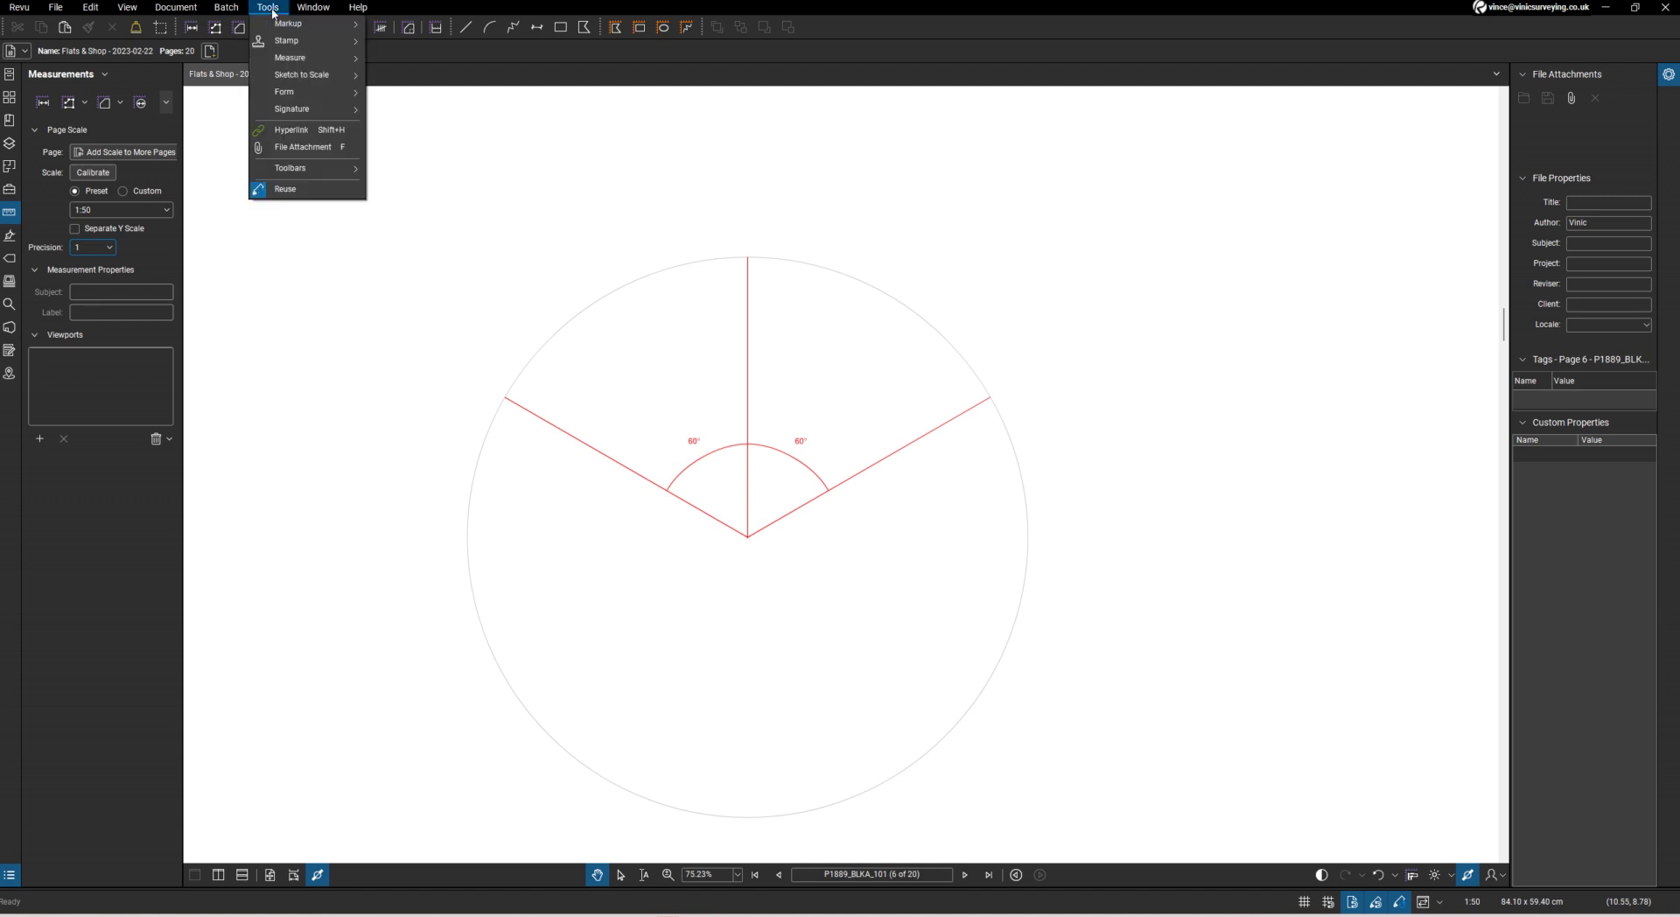
{"action": "mouse_move", "coordinate": [299, 57]}
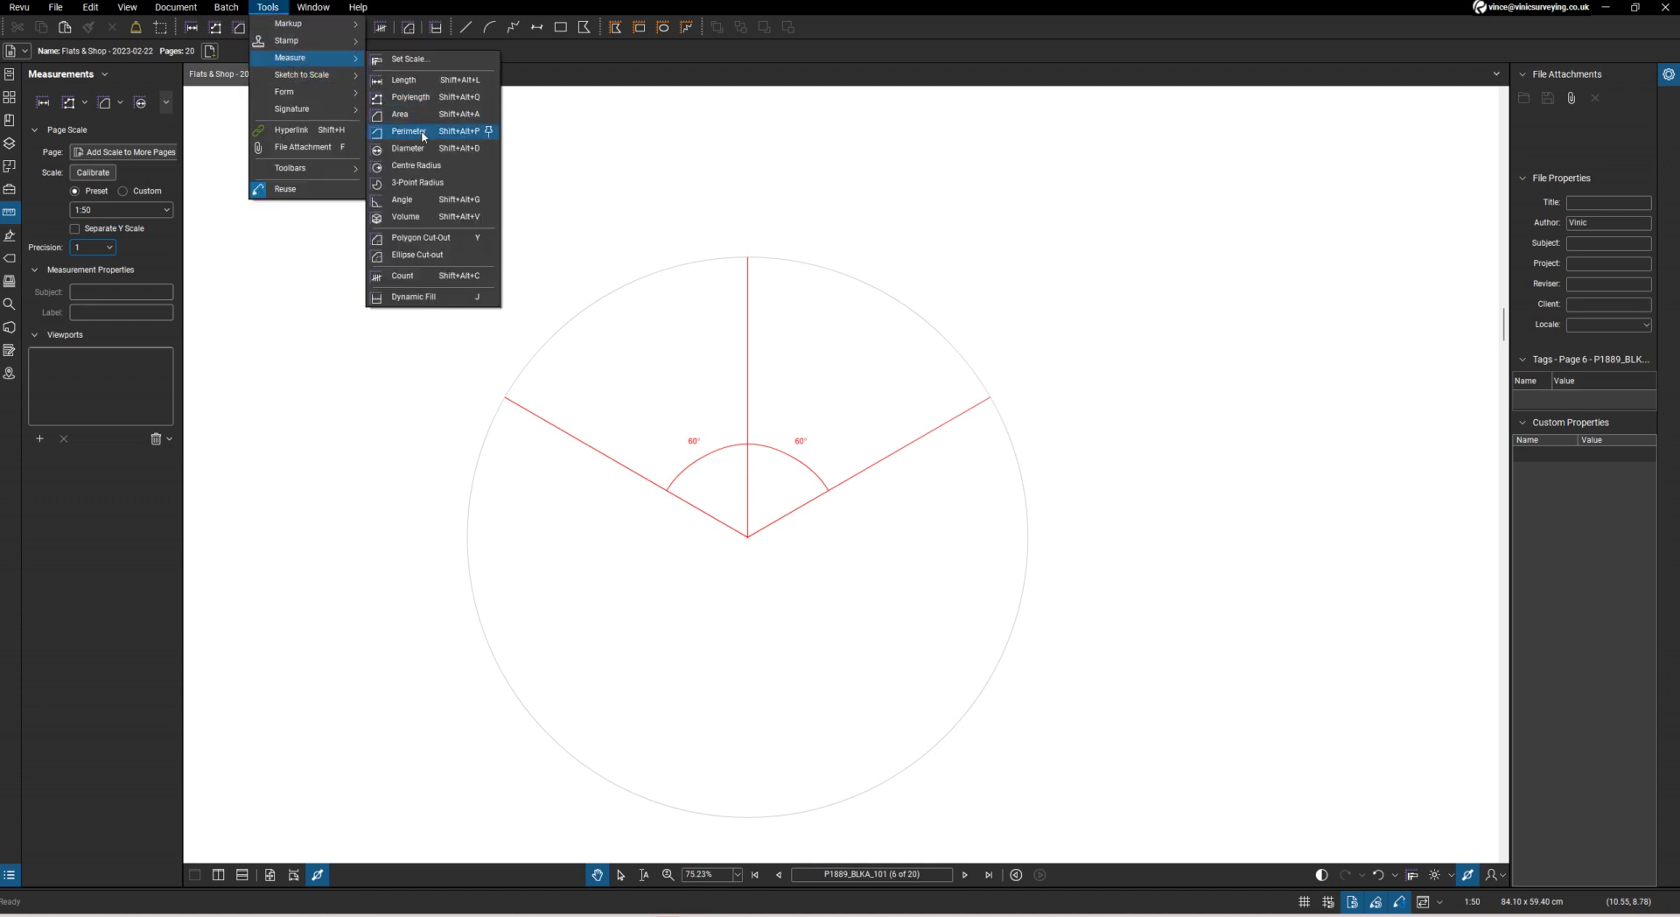
{"action": "left_click", "coordinate": [423, 181]}
{"action": "scroll", "coordinate": [578, 337], "scroll_direction": "up", "scroll_amount": 3}
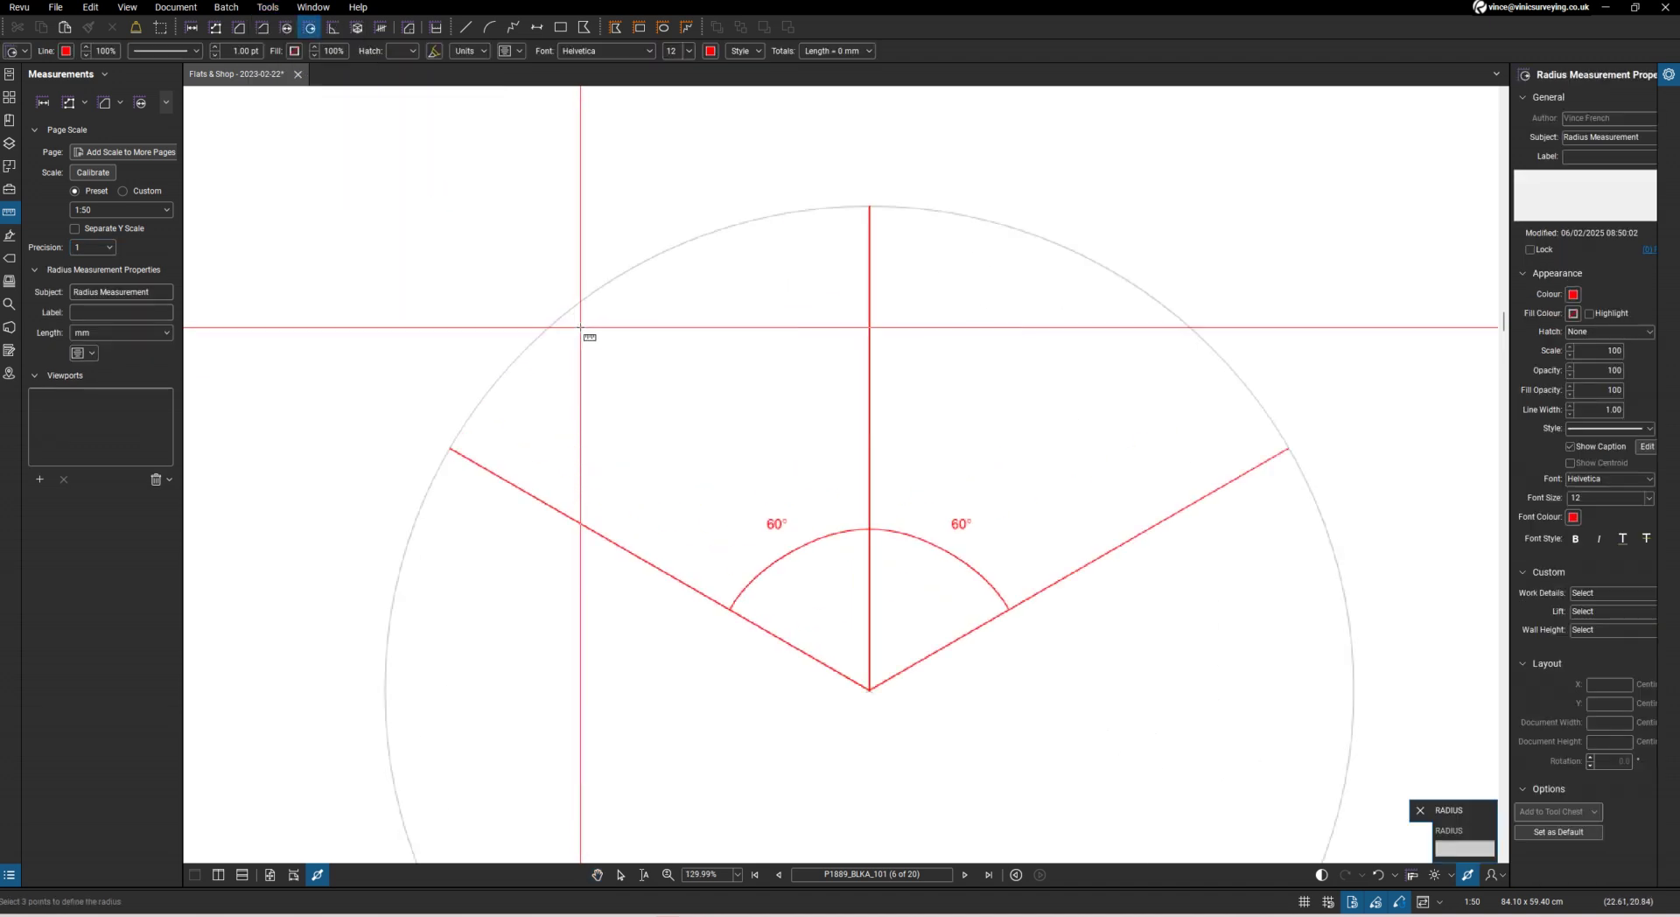
{"action": "left_click", "coordinate": [449, 448]}
{"action": "left_click", "coordinate": [605, 285]}
{"action": "left_click", "coordinate": [870, 208]}
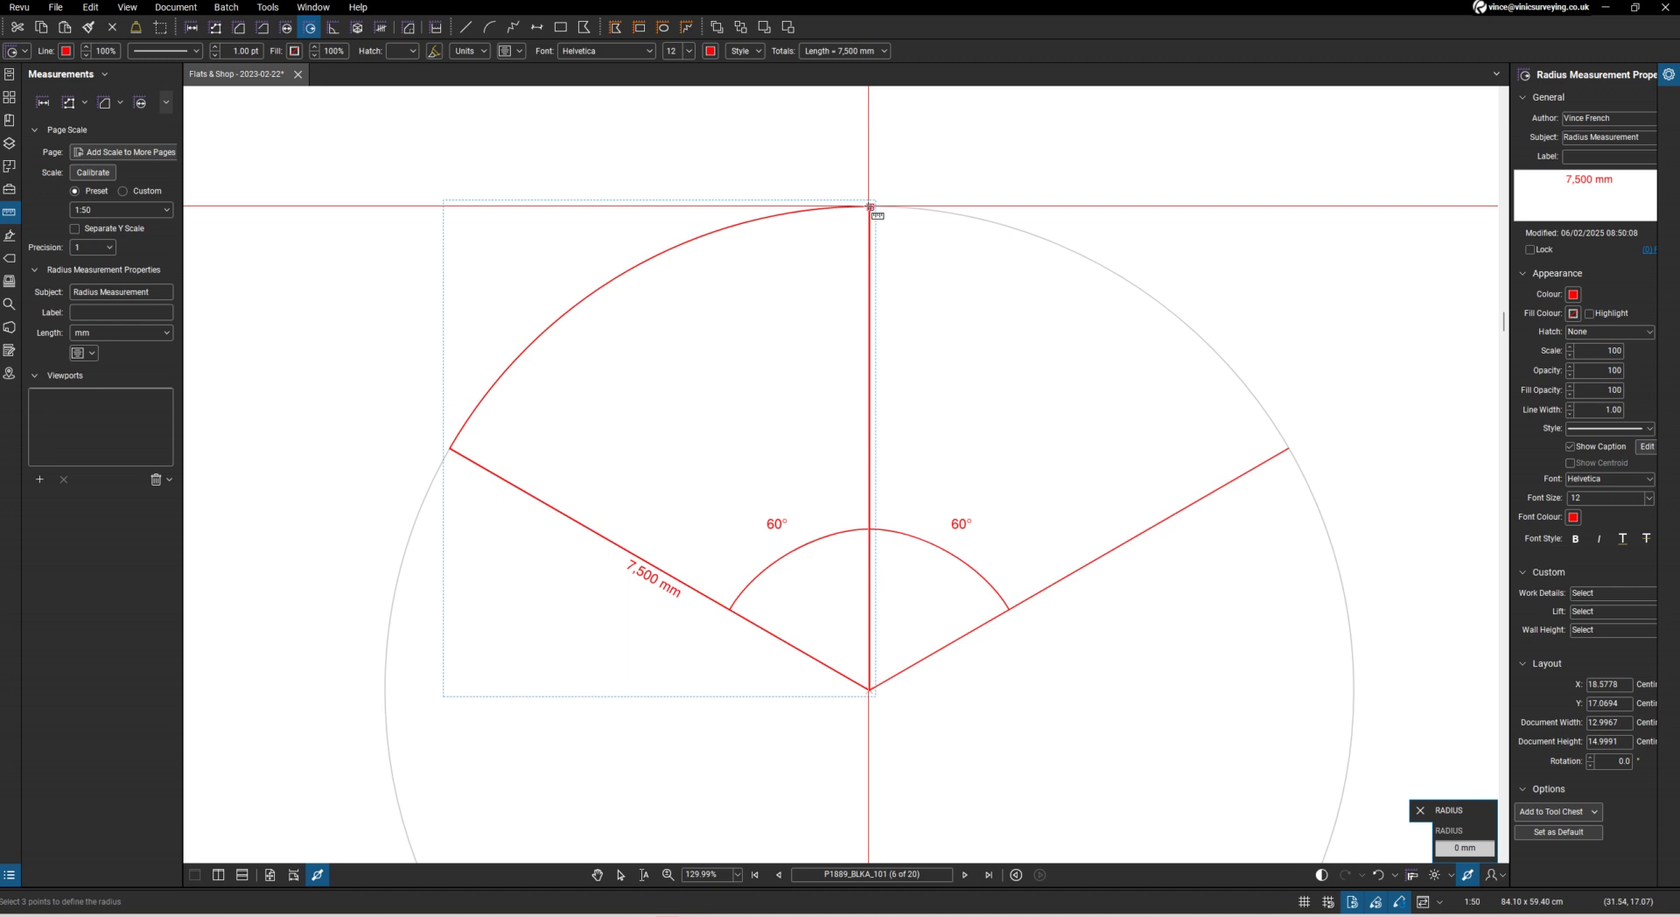
Add a matching 3-point radius measurement of about 7,500 mm along the right arc, ending at the right angle line's outer end
{"action": "left_click", "coordinate": [1104, 266]}
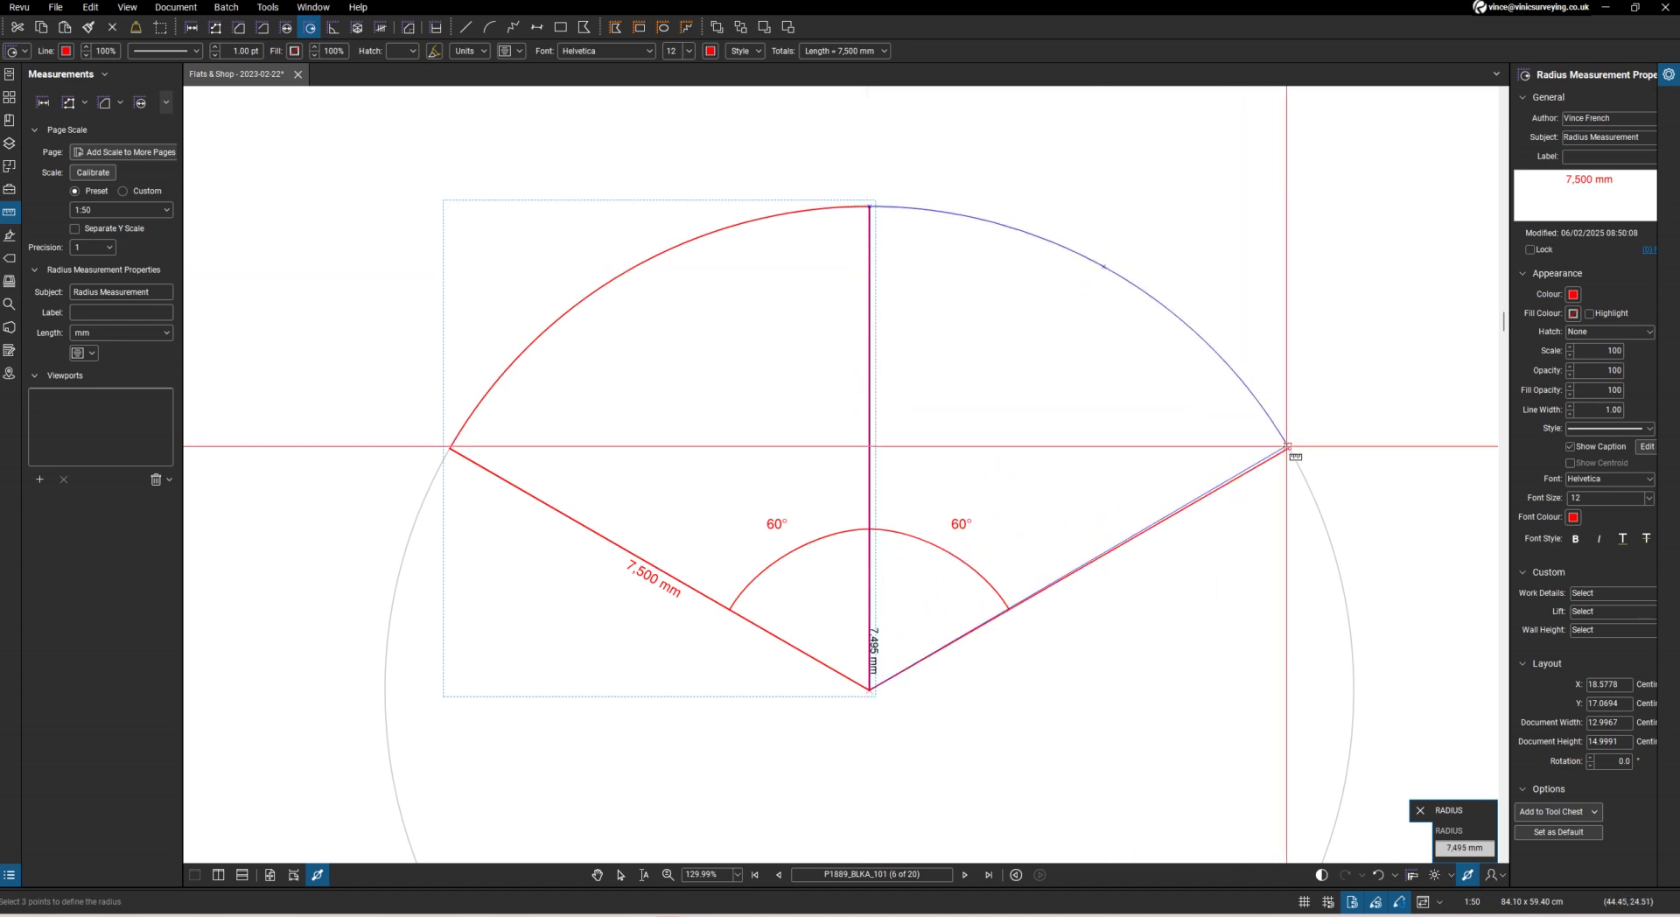
{"action": "scroll", "coordinate": [1288, 450], "scroll_direction": "up", "scroll_amount": 6}
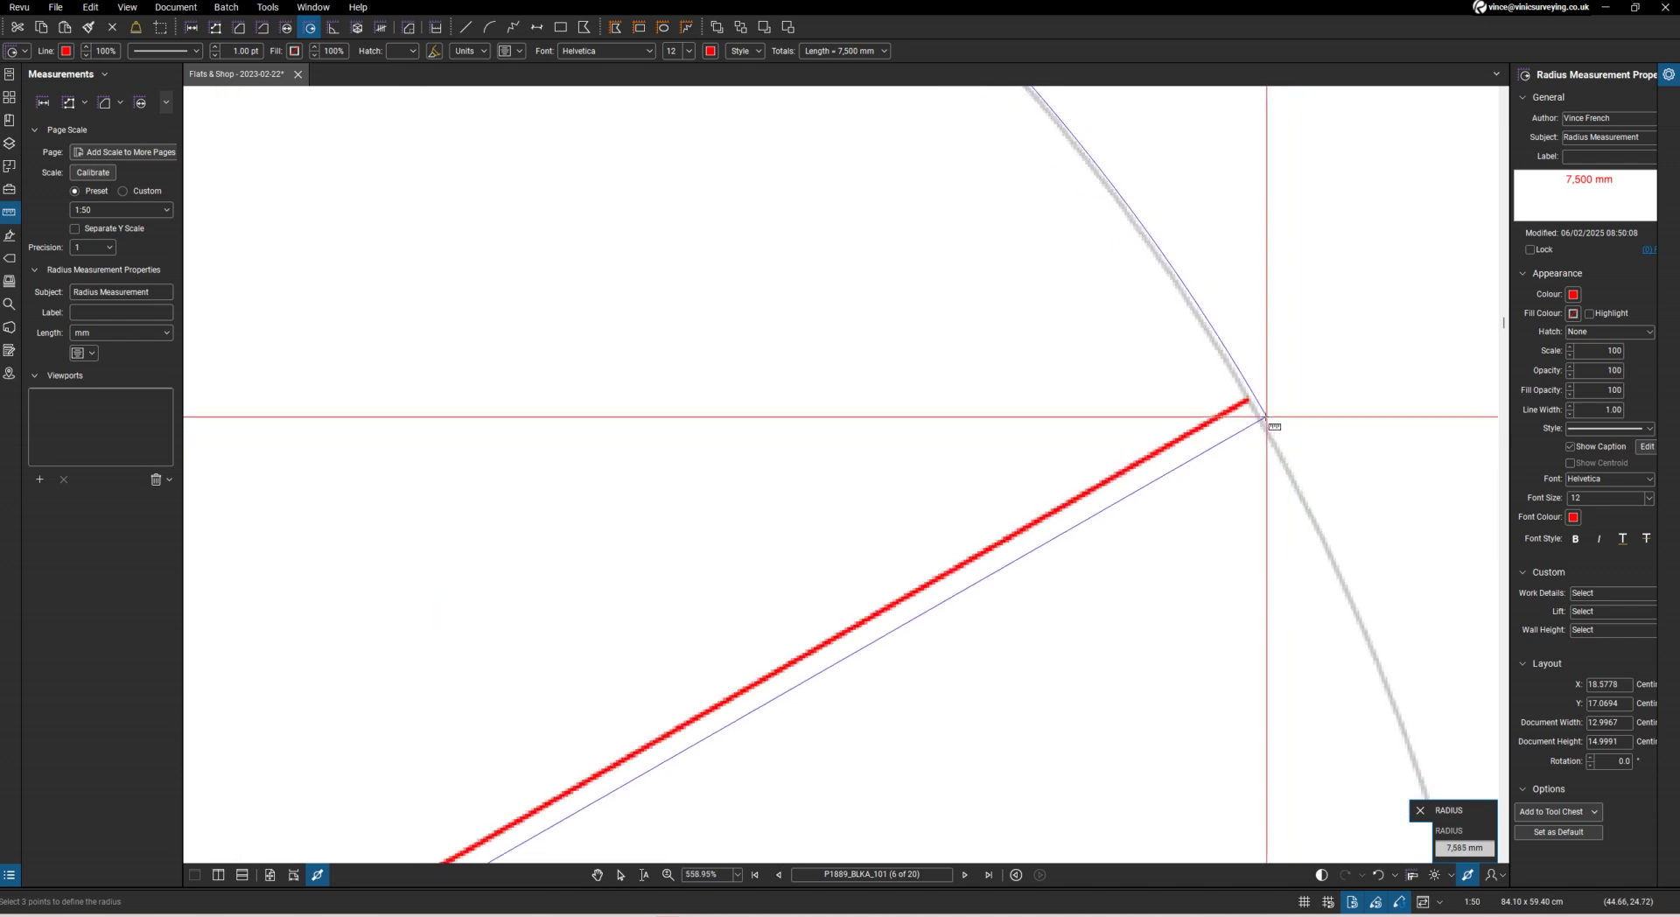
{"action": "left_click", "coordinate": [1250, 401]}
{"action": "scroll", "coordinate": [1253, 402], "scroll_direction": "down", "scroll_amount": 10}
{"action": "key", "text": "Escape"}
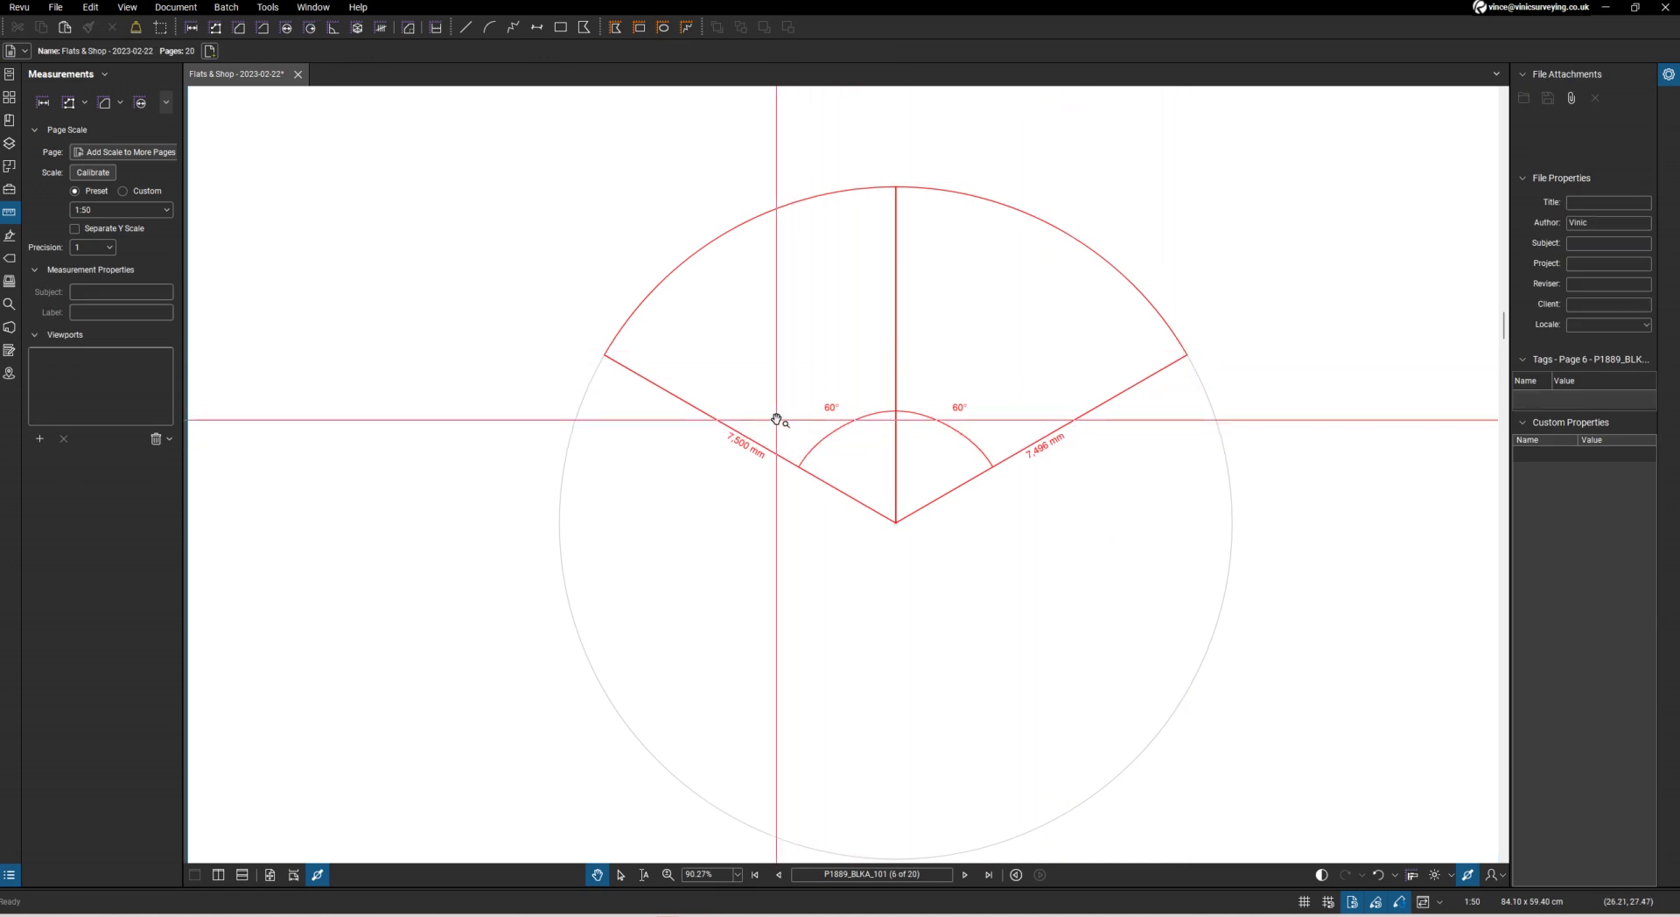
Hide the captions of both radius measurements
{"action": "left_click", "coordinate": [782, 458]}
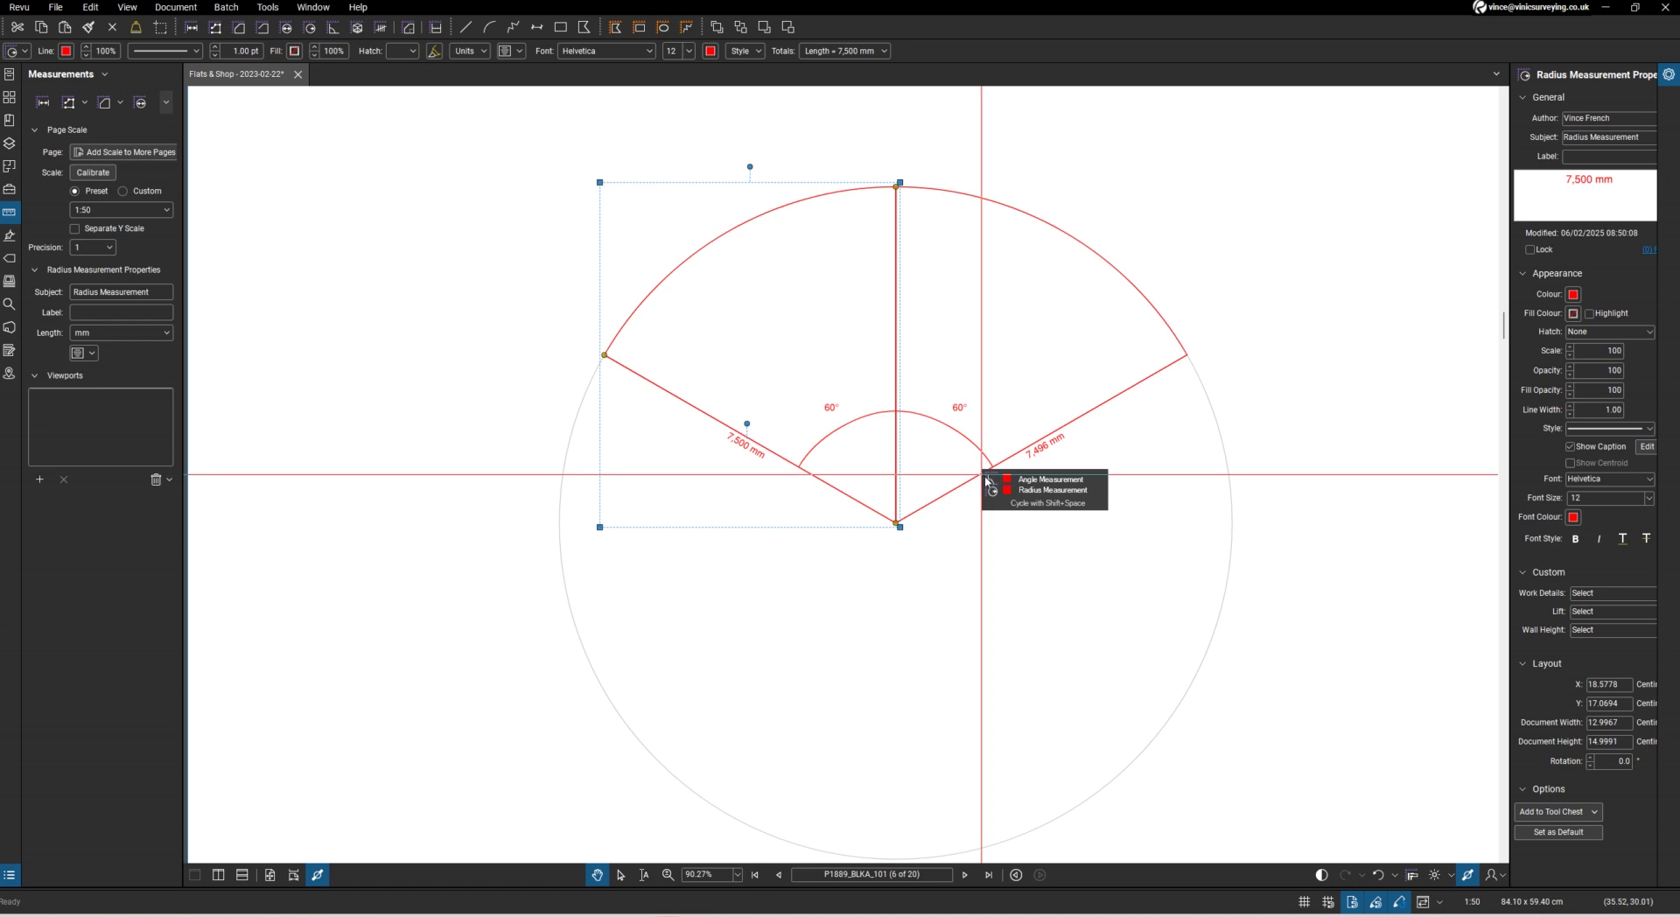
{"action": "left_click", "coordinate": [1022, 454], "text": "shift"}
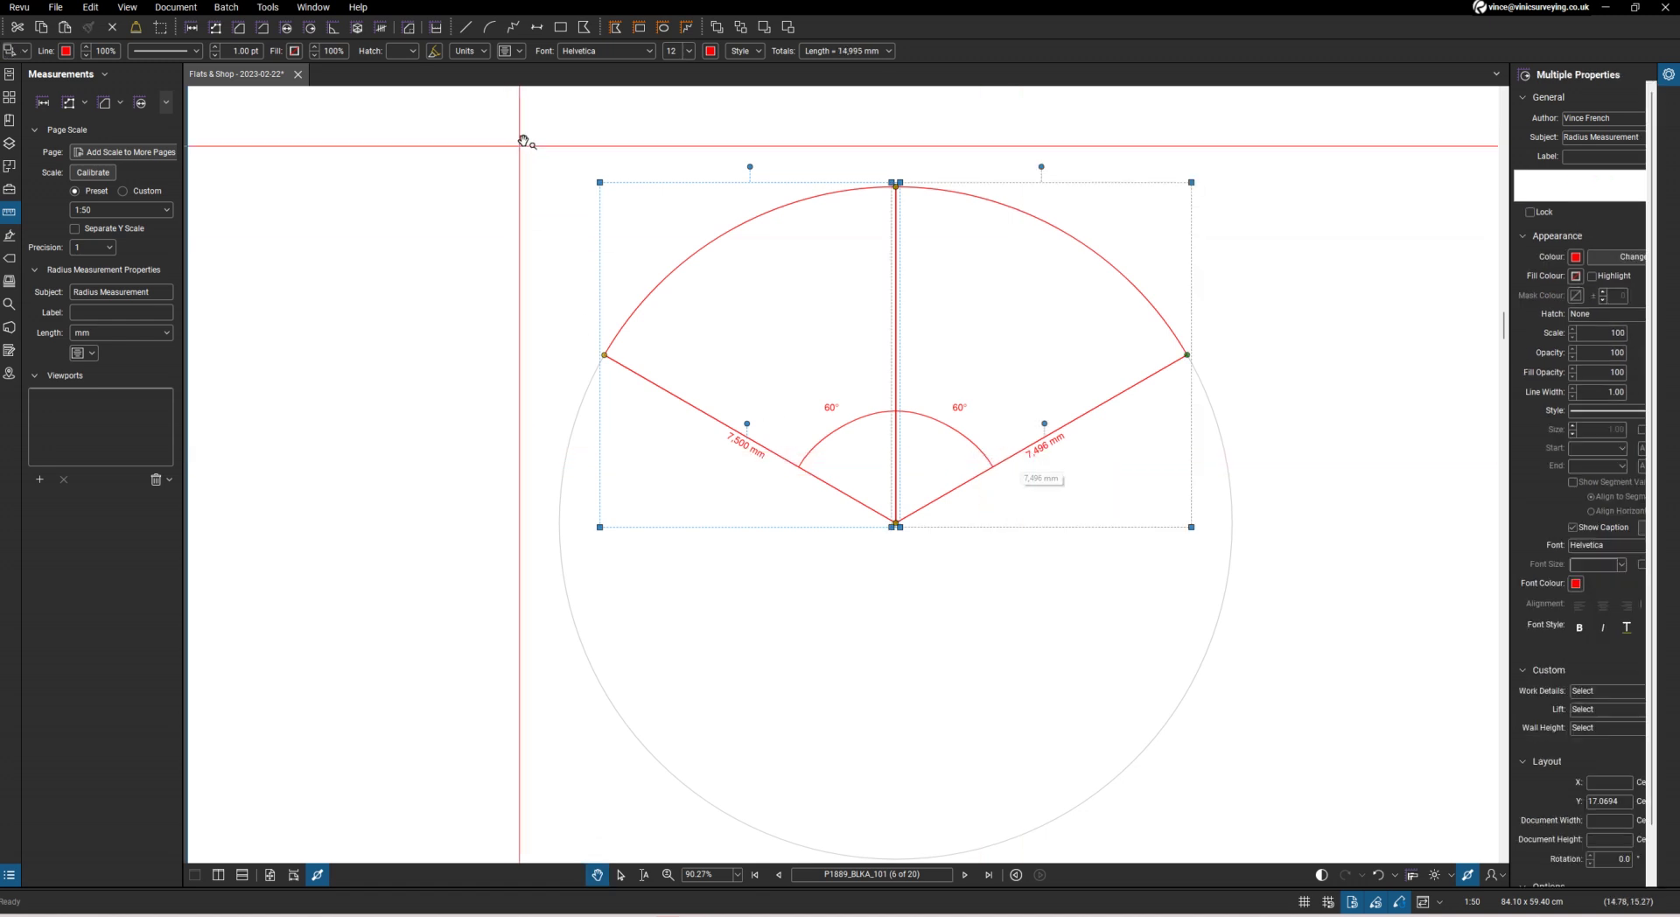
{"action": "left_click", "coordinate": [520, 53]}
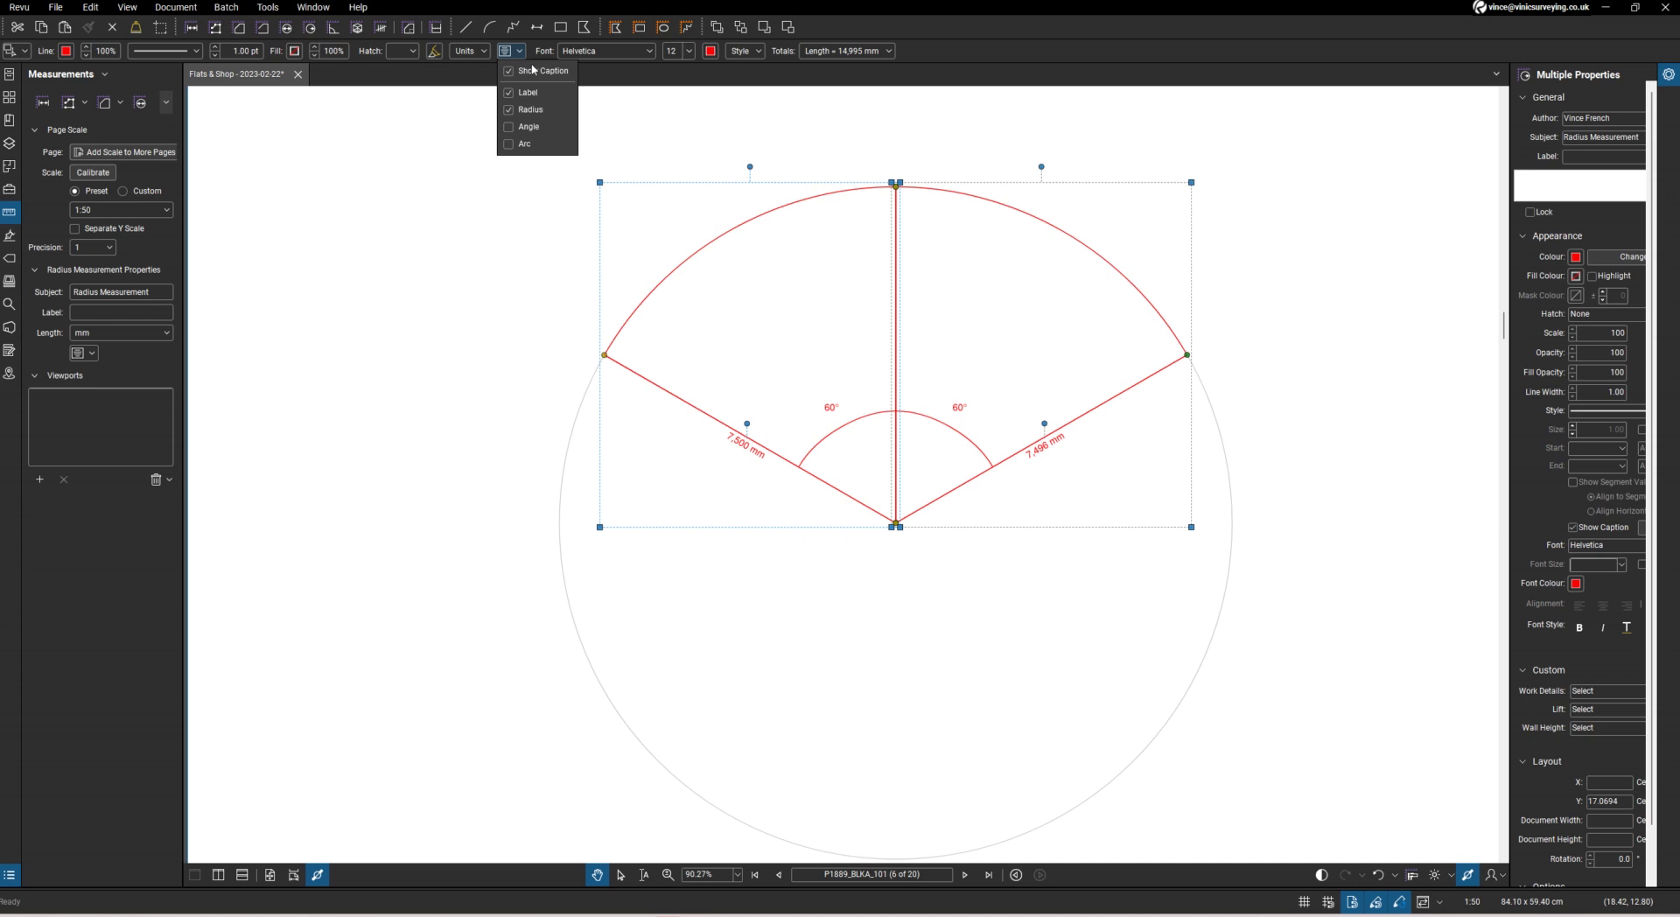
{"action": "left_click", "coordinate": [509, 71]}
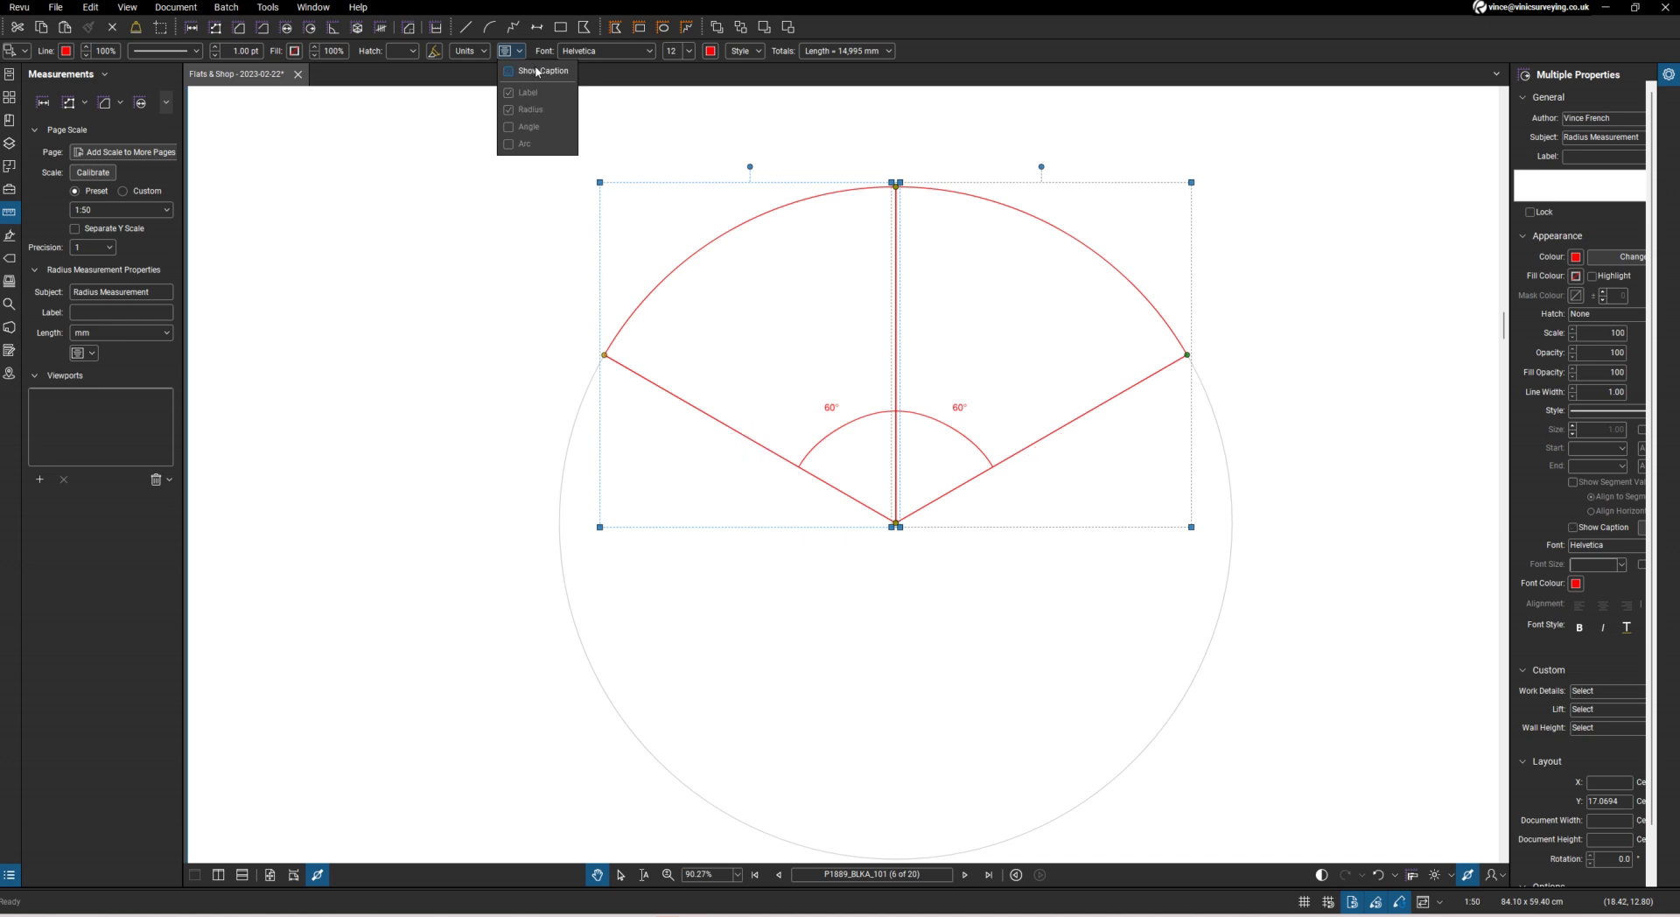
Fill both radius sectors with light yellow and apply the highlight effect so the angles show through
{"action": "left_click", "coordinate": [297, 52]}
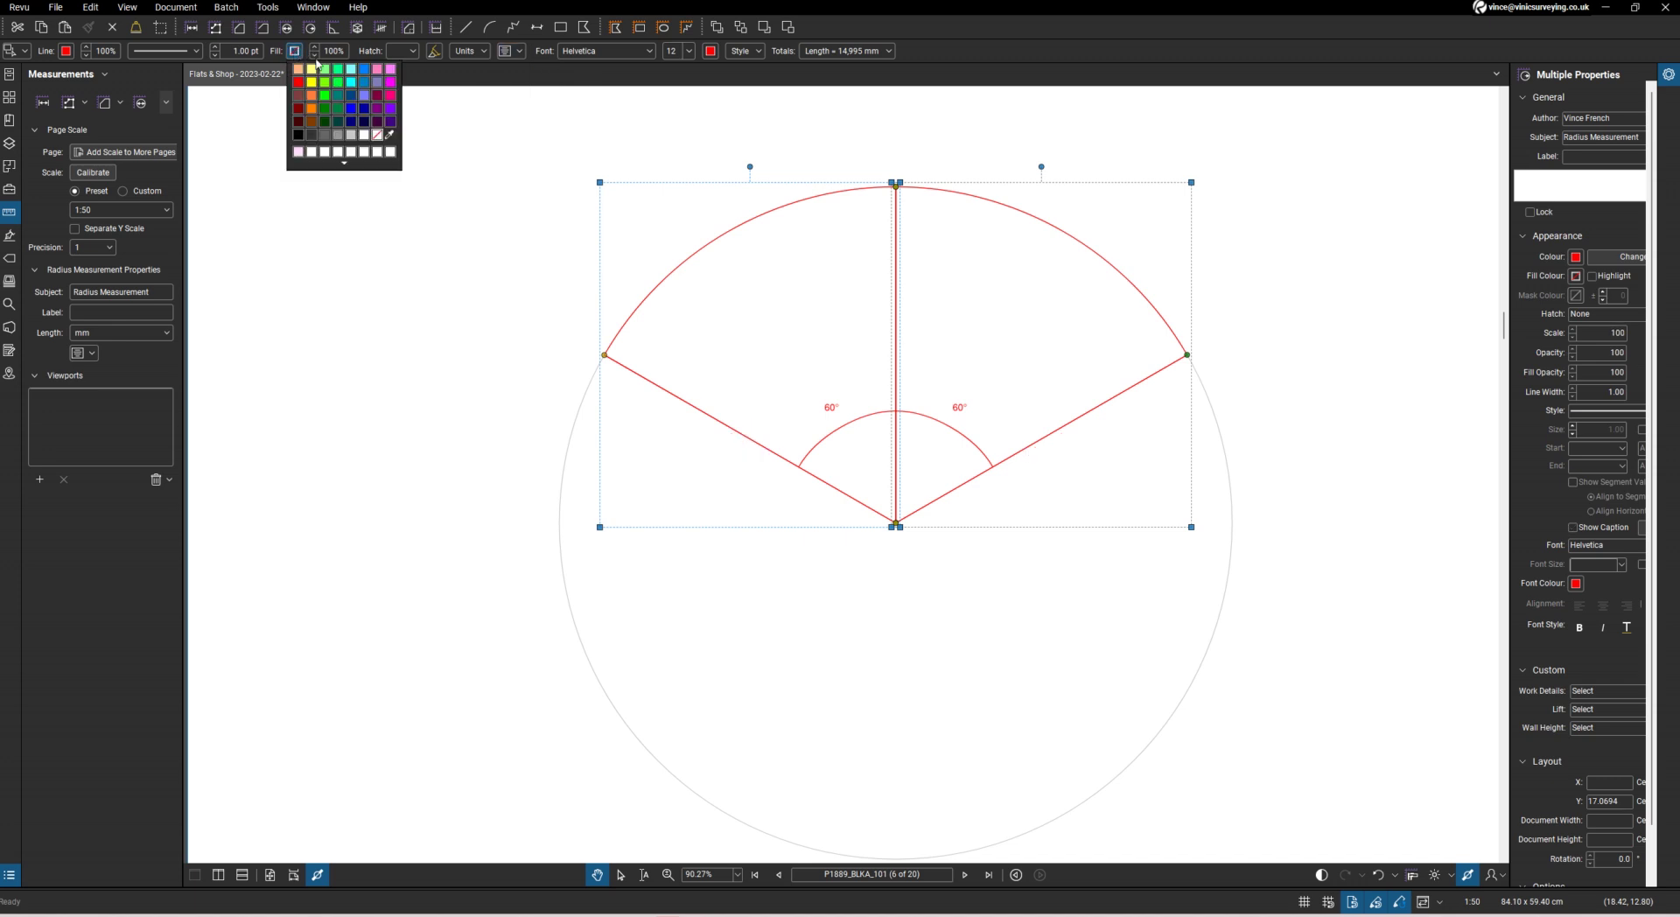
{"action": "left_click", "coordinate": [313, 71]}
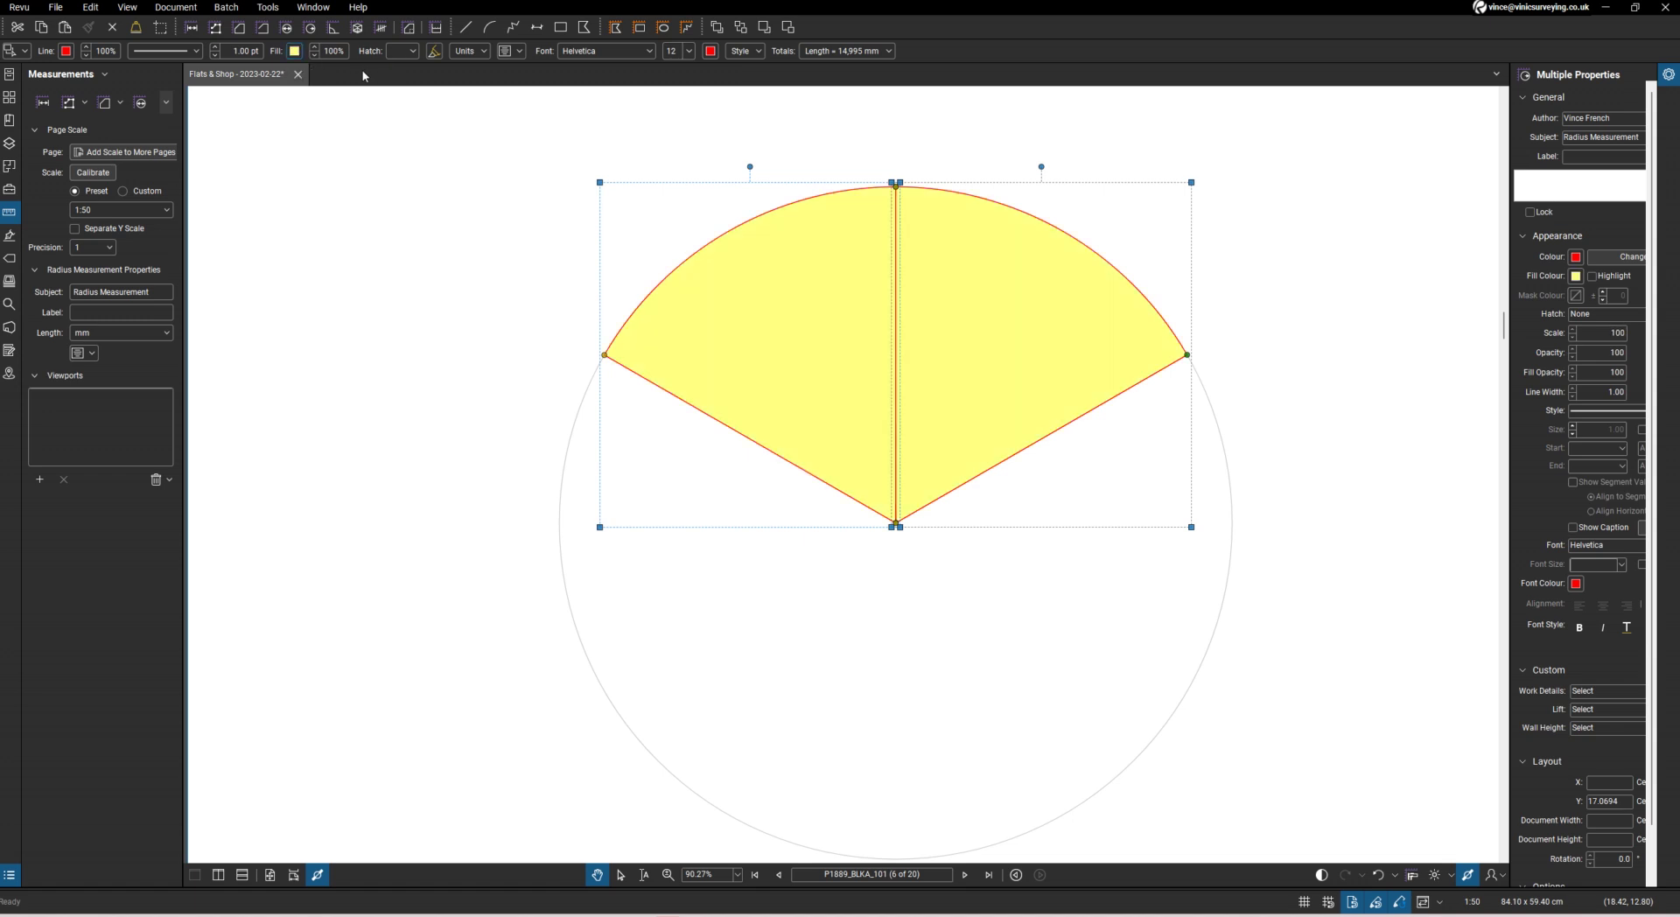
{"action": "left_click", "coordinate": [434, 51]}
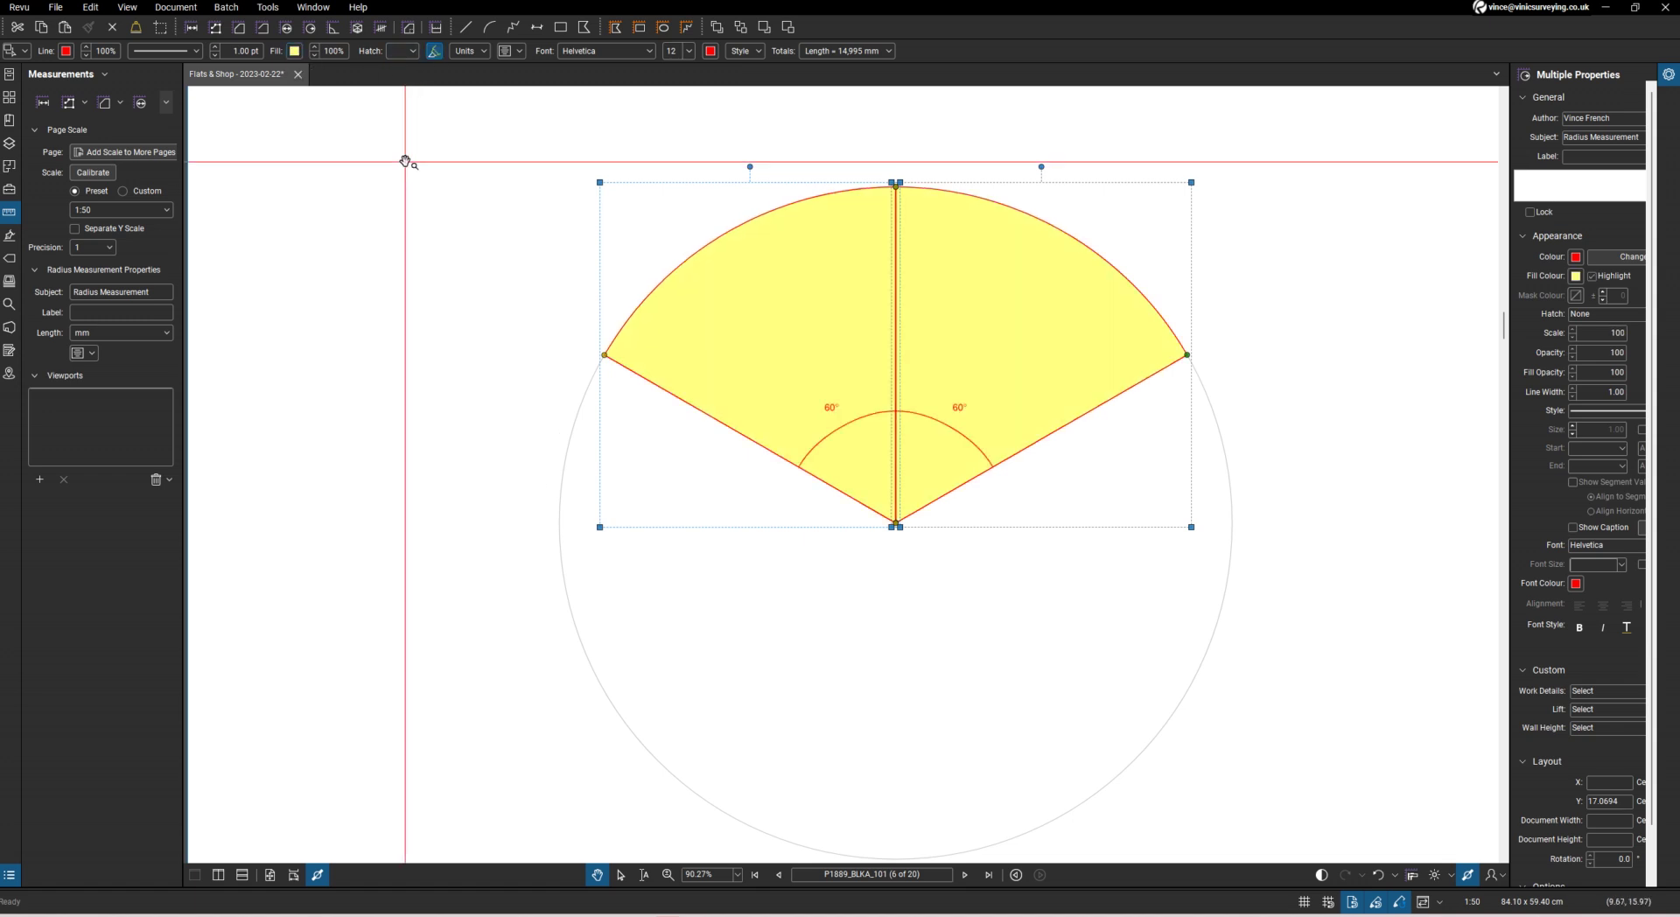
{"action": "scroll", "coordinate": [405, 157], "scroll_direction": "down", "scroll_amount": 3}
{"action": "scroll", "coordinate": [777, 223], "scroll_direction": "up", "scroll_amount": 1}
{"action": "scroll", "coordinate": [691, 260], "scroll_direction": "up", "scroll_amount": 2}
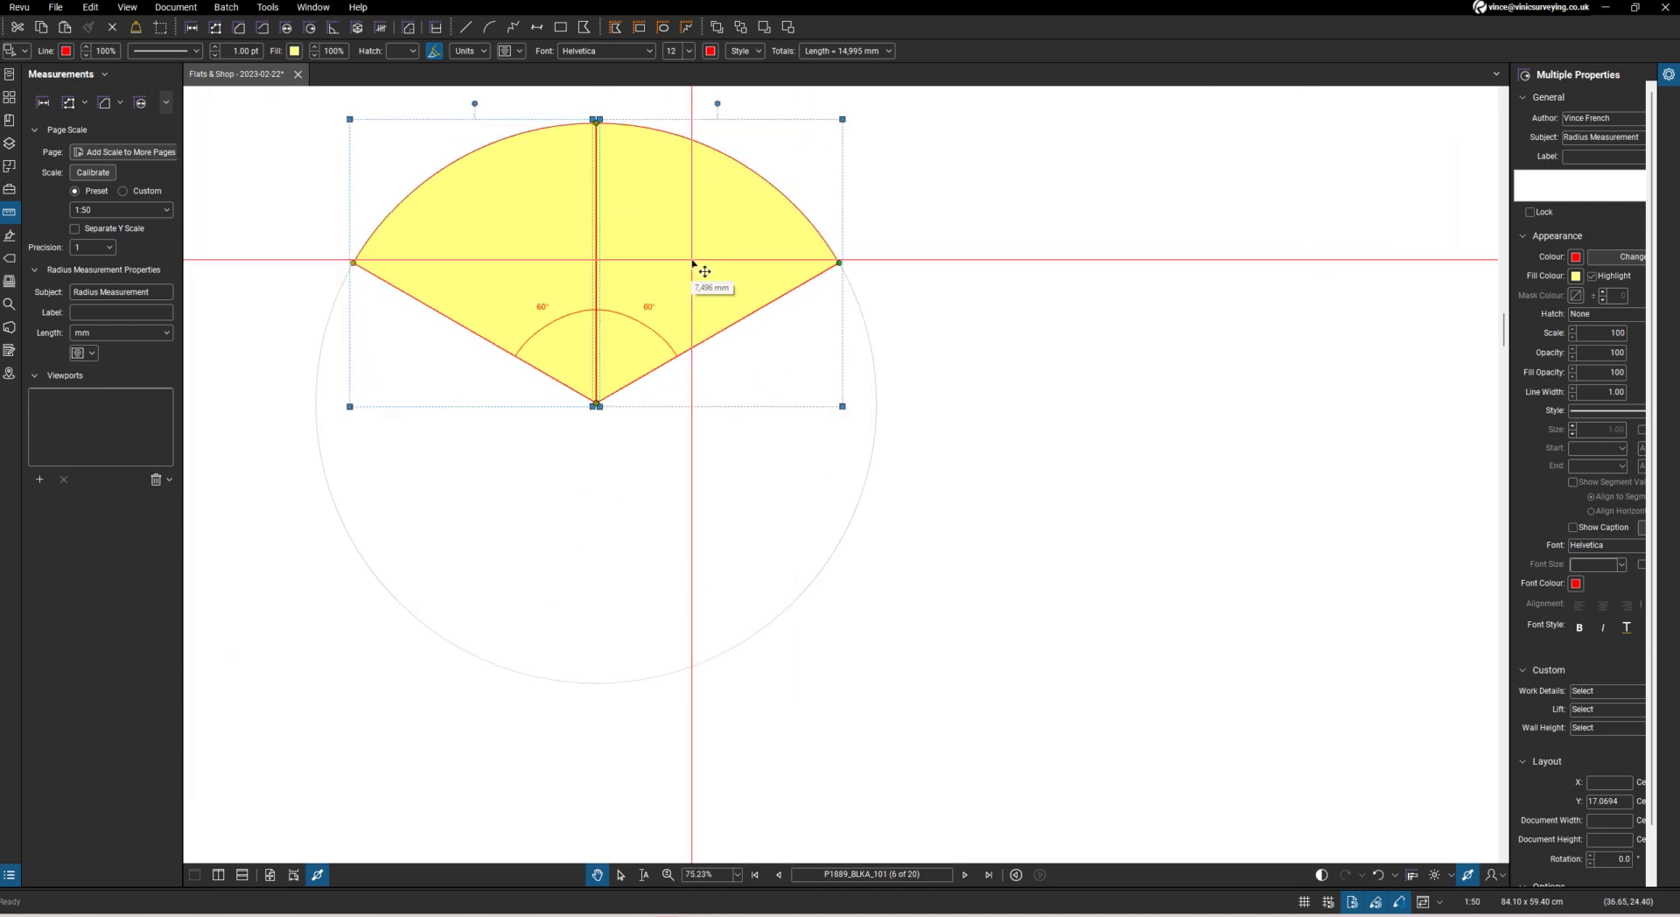
{"action": "key", "text": "Escape"}
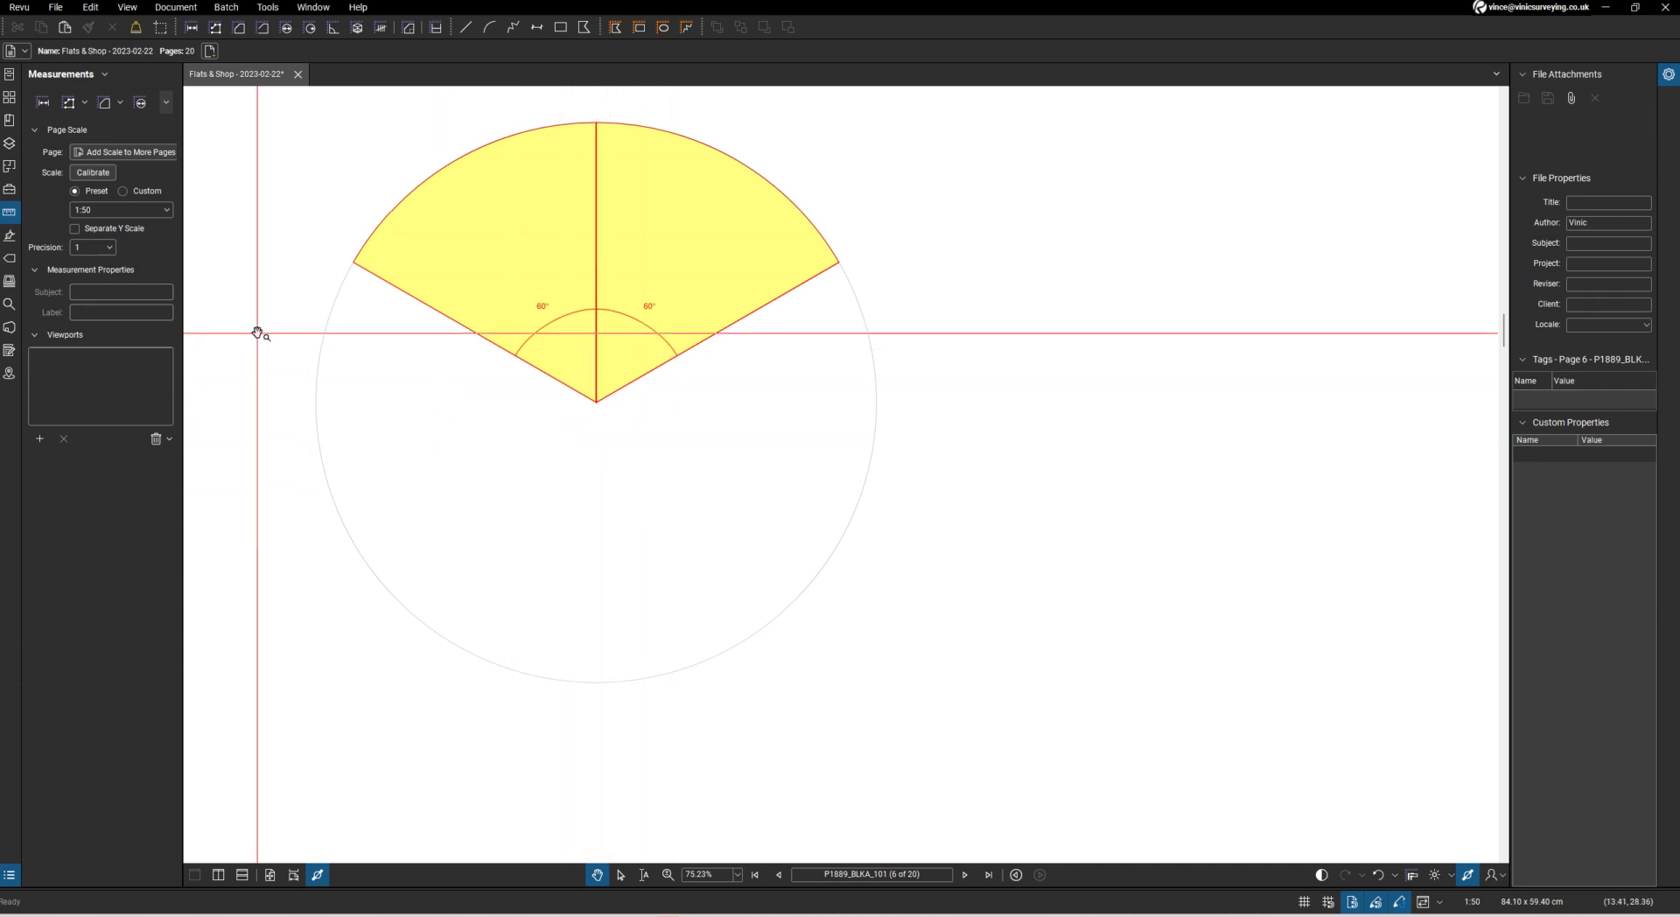
Draw a small upright rectangle about 0.29 by 0.61 cm with the Area measurement tool in the blank space beside the circle
{"action": "left_click", "coordinate": [239, 28]}
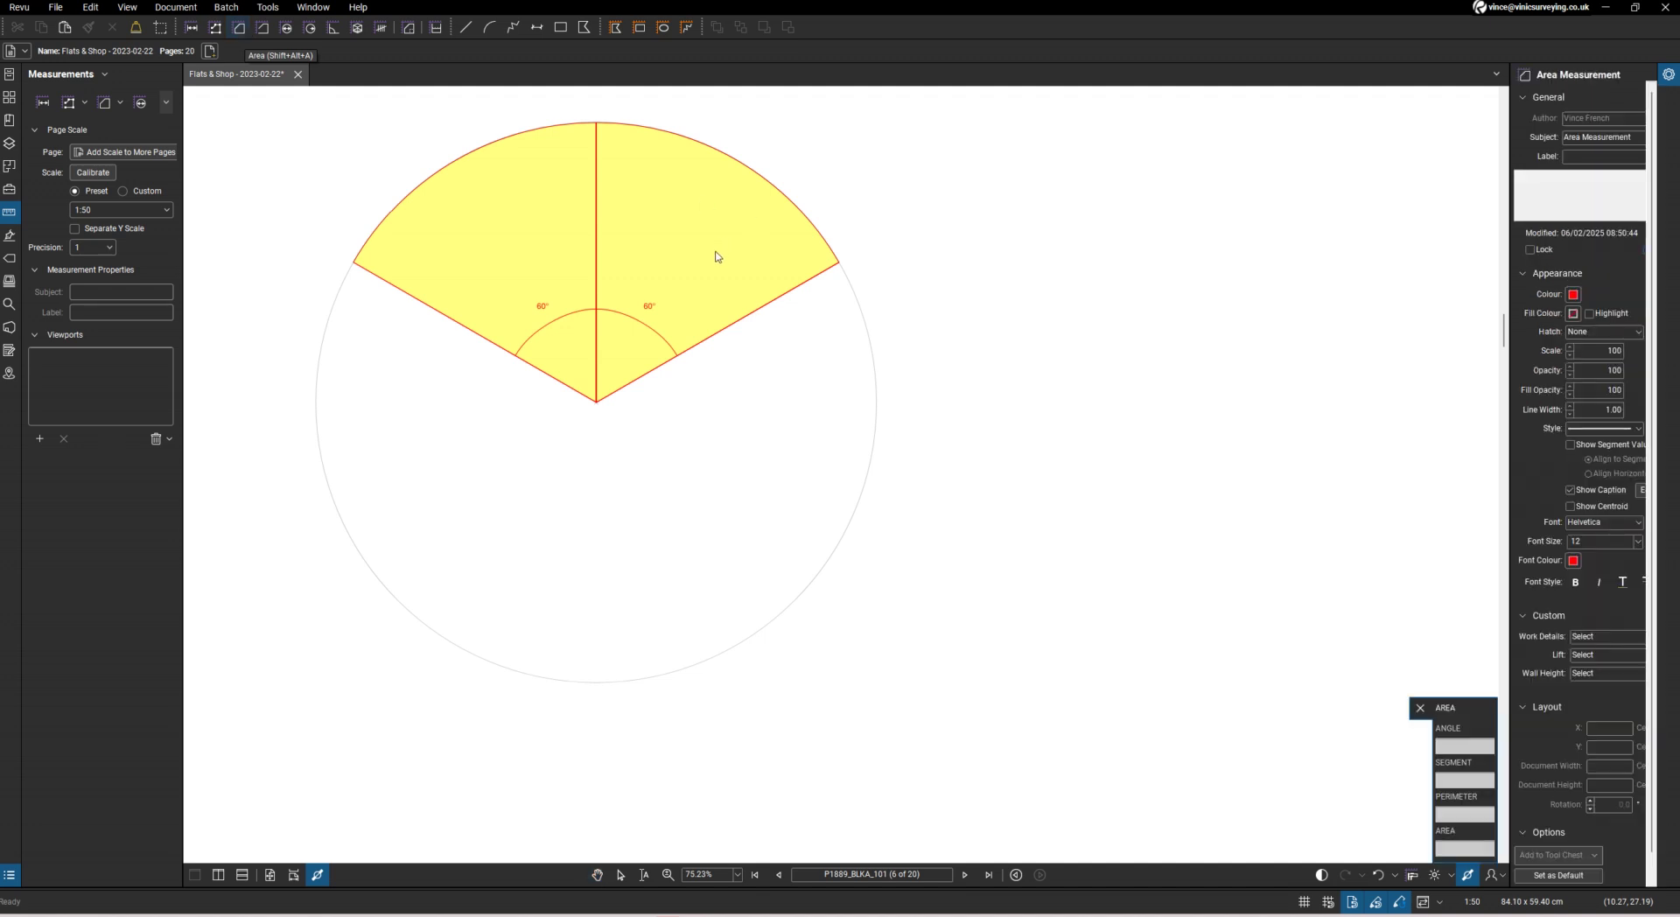
{"action": "scroll", "coordinate": [1015, 350], "scroll_direction": "up", "scroll_amount": 5}
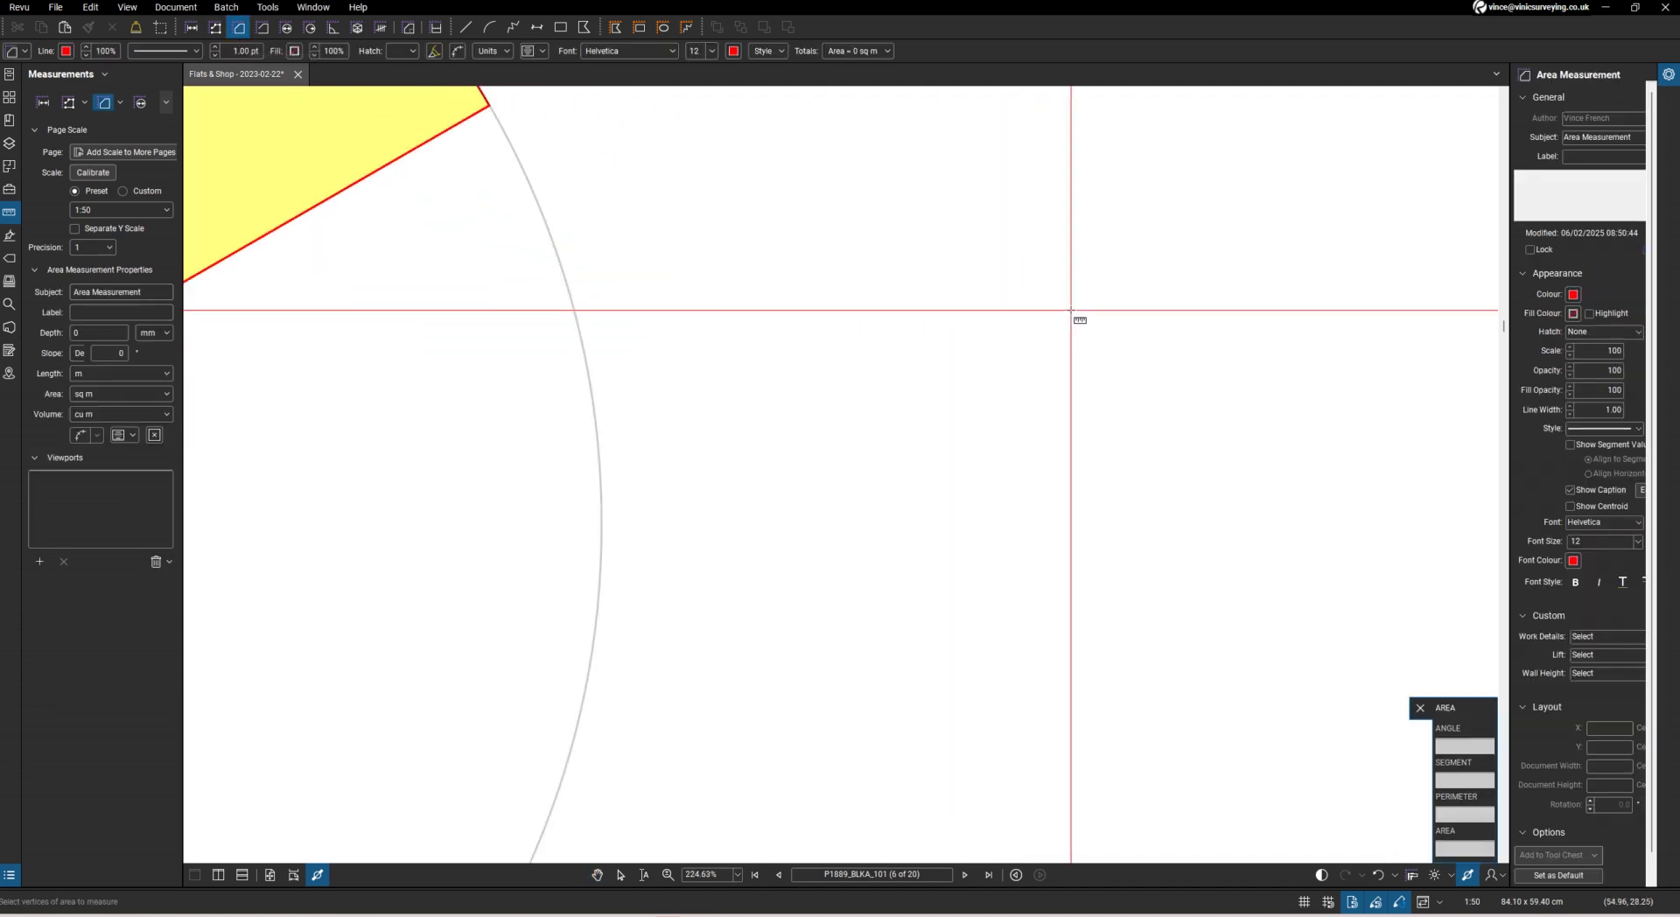
{"action": "left_click", "coordinate": [1071, 309]}
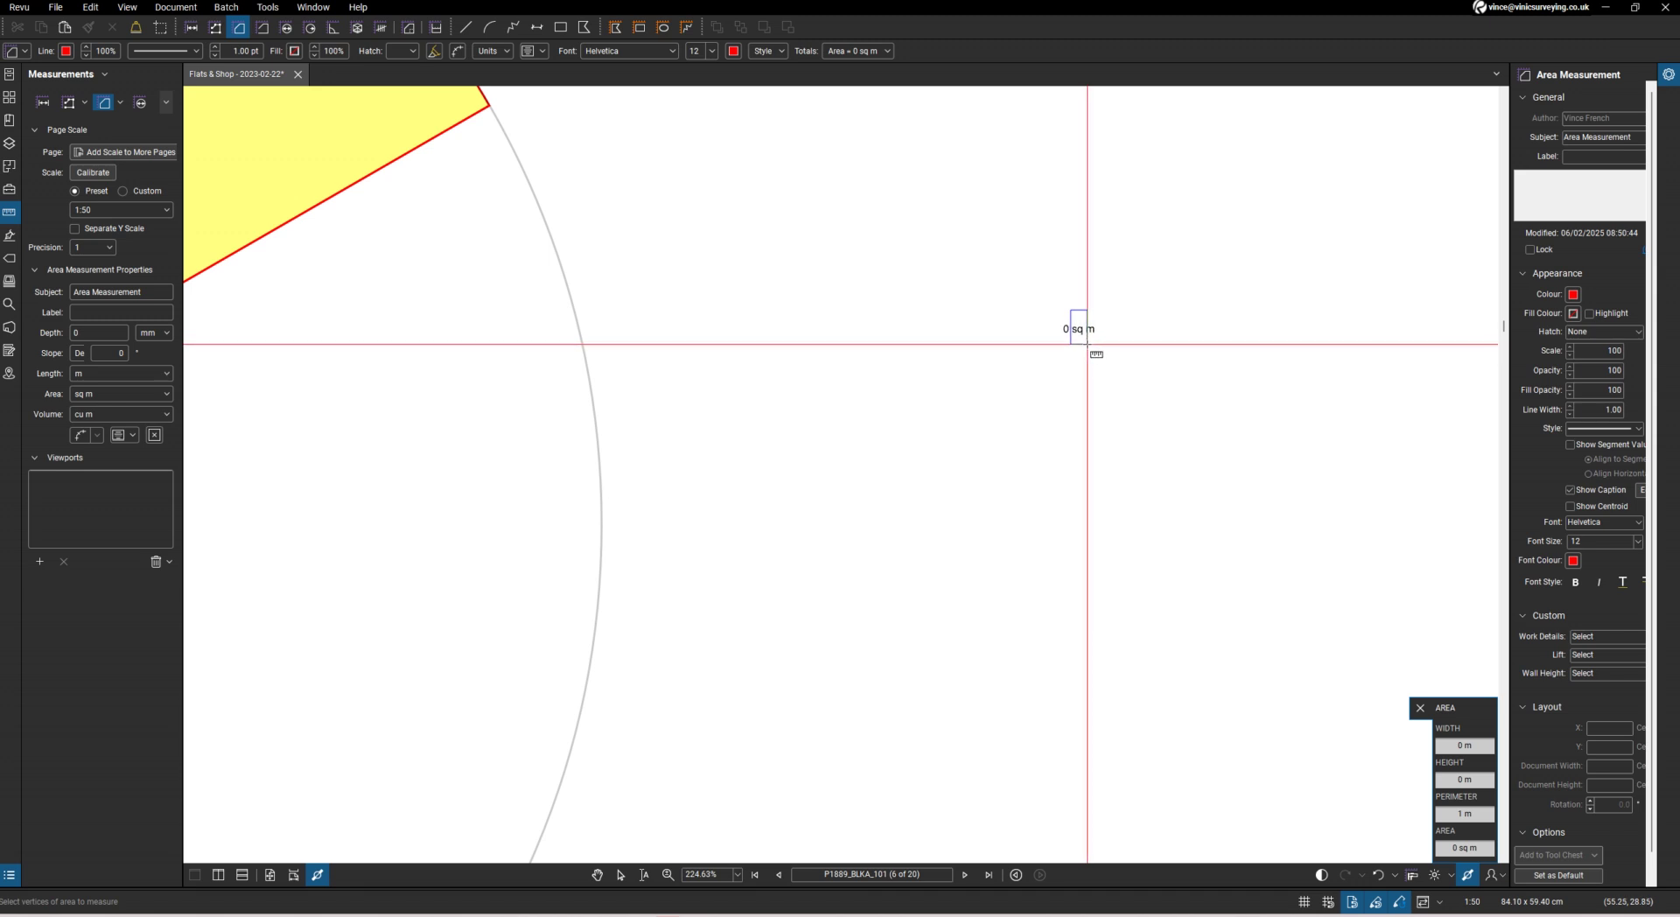
{"action": "double_click", "coordinate": [1088, 343]}
Draw a triangle area about 0.29 by 0.19 cm above the rectangle, its tip touching the middle of the rectangle's top edge
{"action": "scroll", "coordinate": [1087, 344], "scroll_direction": "up", "scroll_amount": 10}
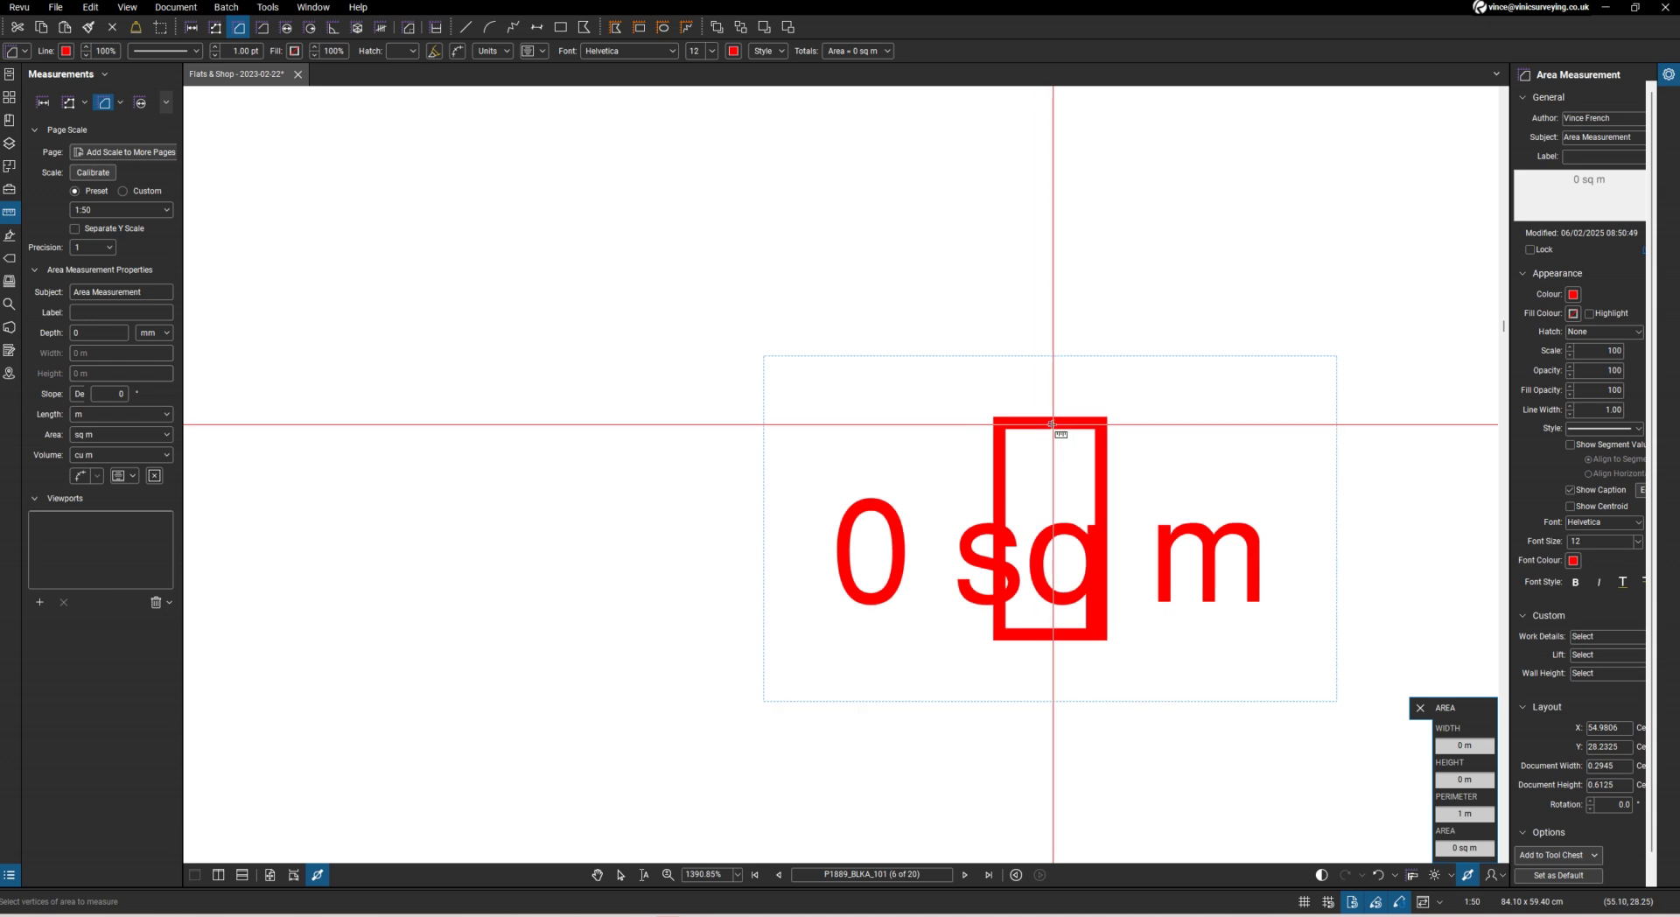
{"action": "left_click", "coordinate": [1052, 425]}
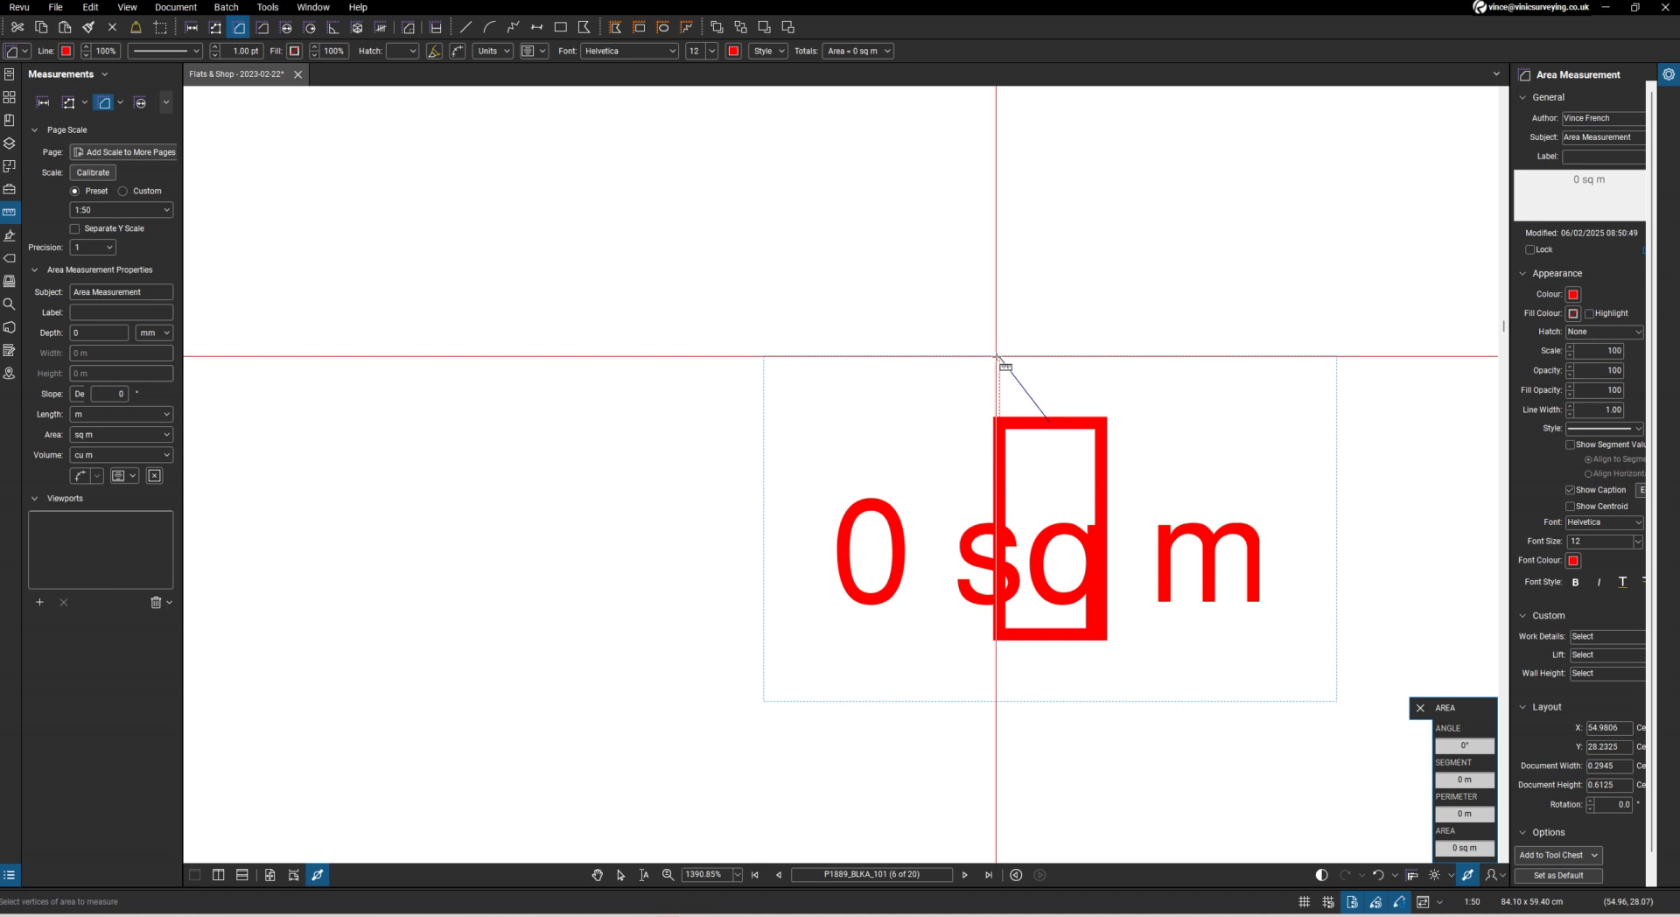
{"action": "left_click", "coordinate": [999, 355]}
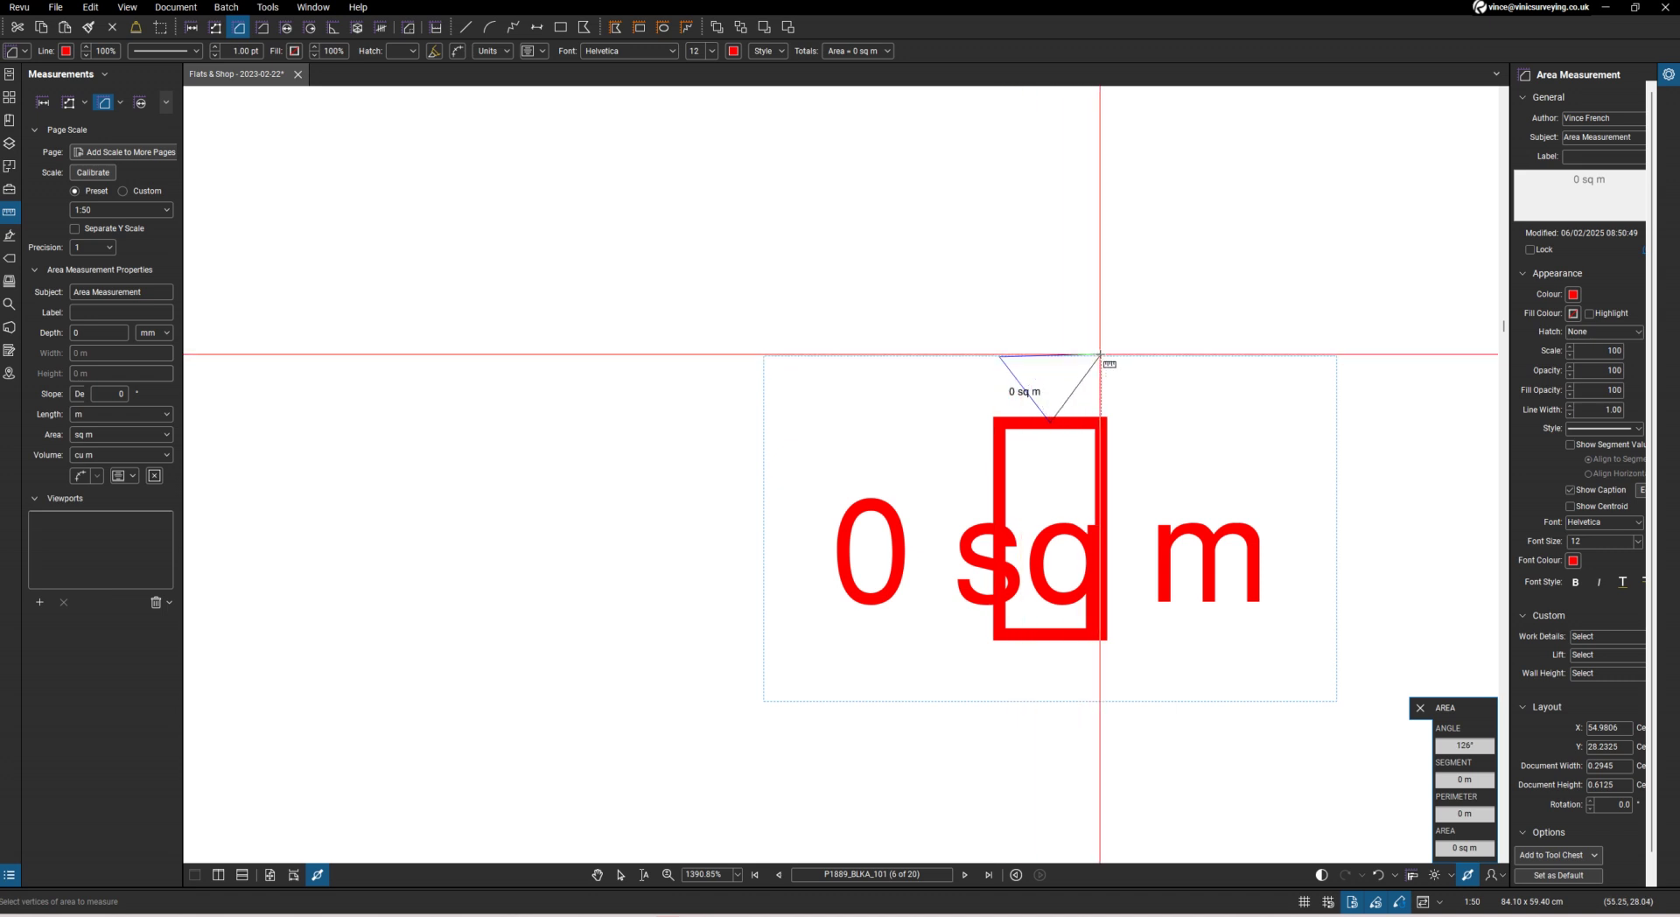
{"action": "left_click", "coordinate": [1100, 356]}
{"action": "left_click", "coordinate": [1100, 355]}
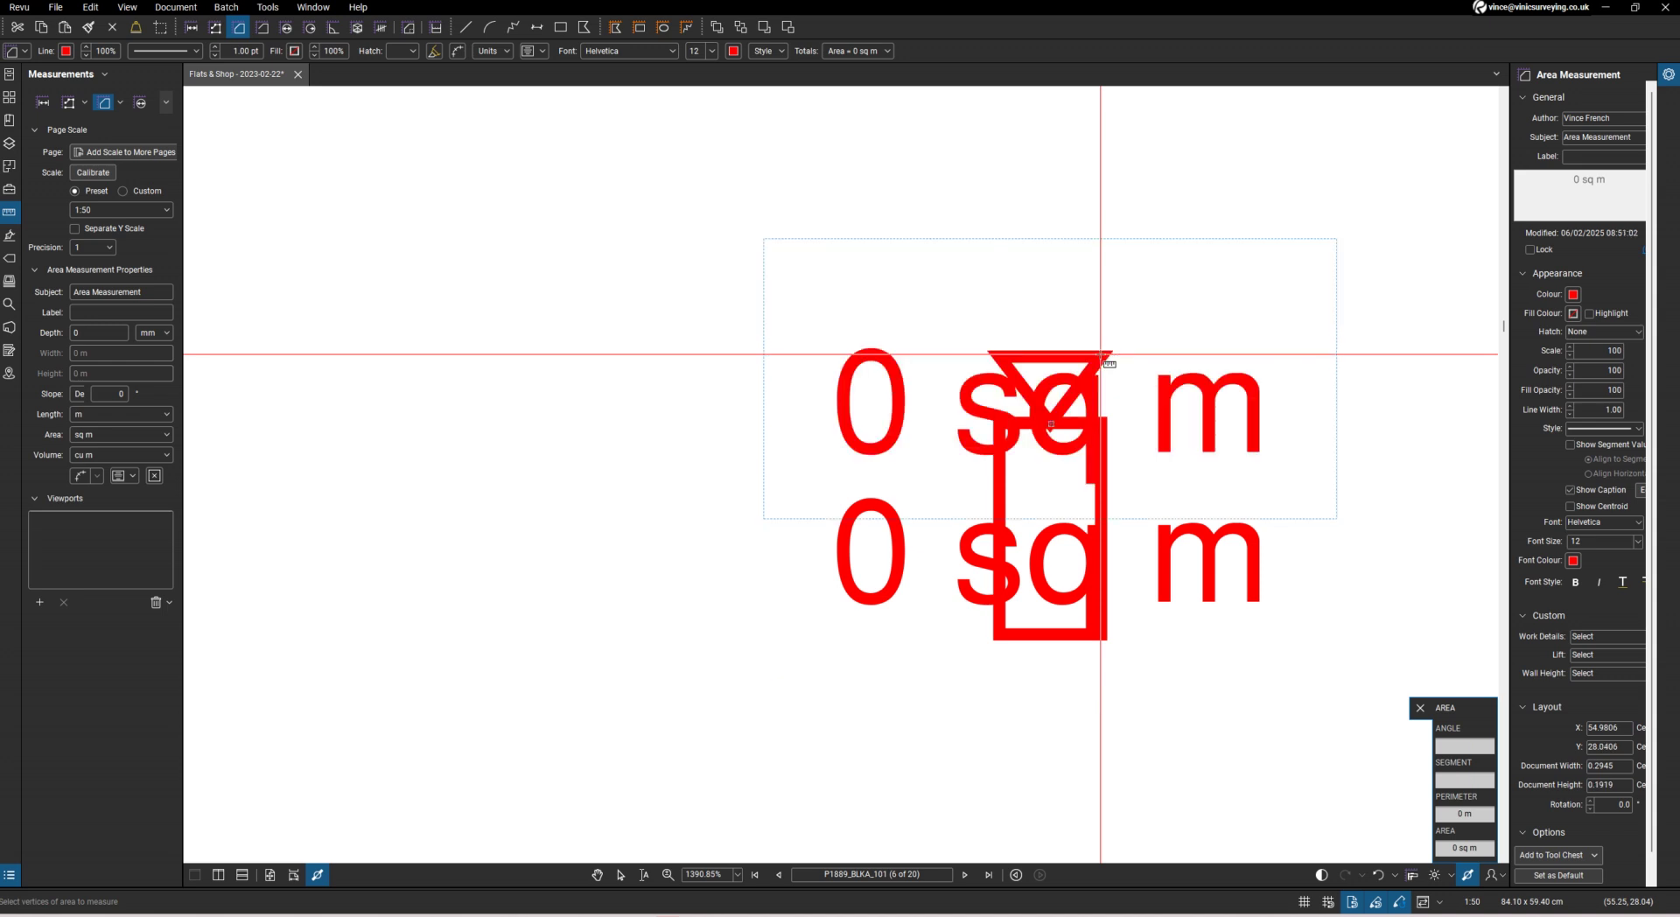
Group the small rectangle and triangle into one camera symbol and hide its area captions
{"action": "left_click", "coordinate": [949, 685]}
{"action": "left_click_drag", "start_coordinate": [1173, 761], "coordinate": [750, 269]}
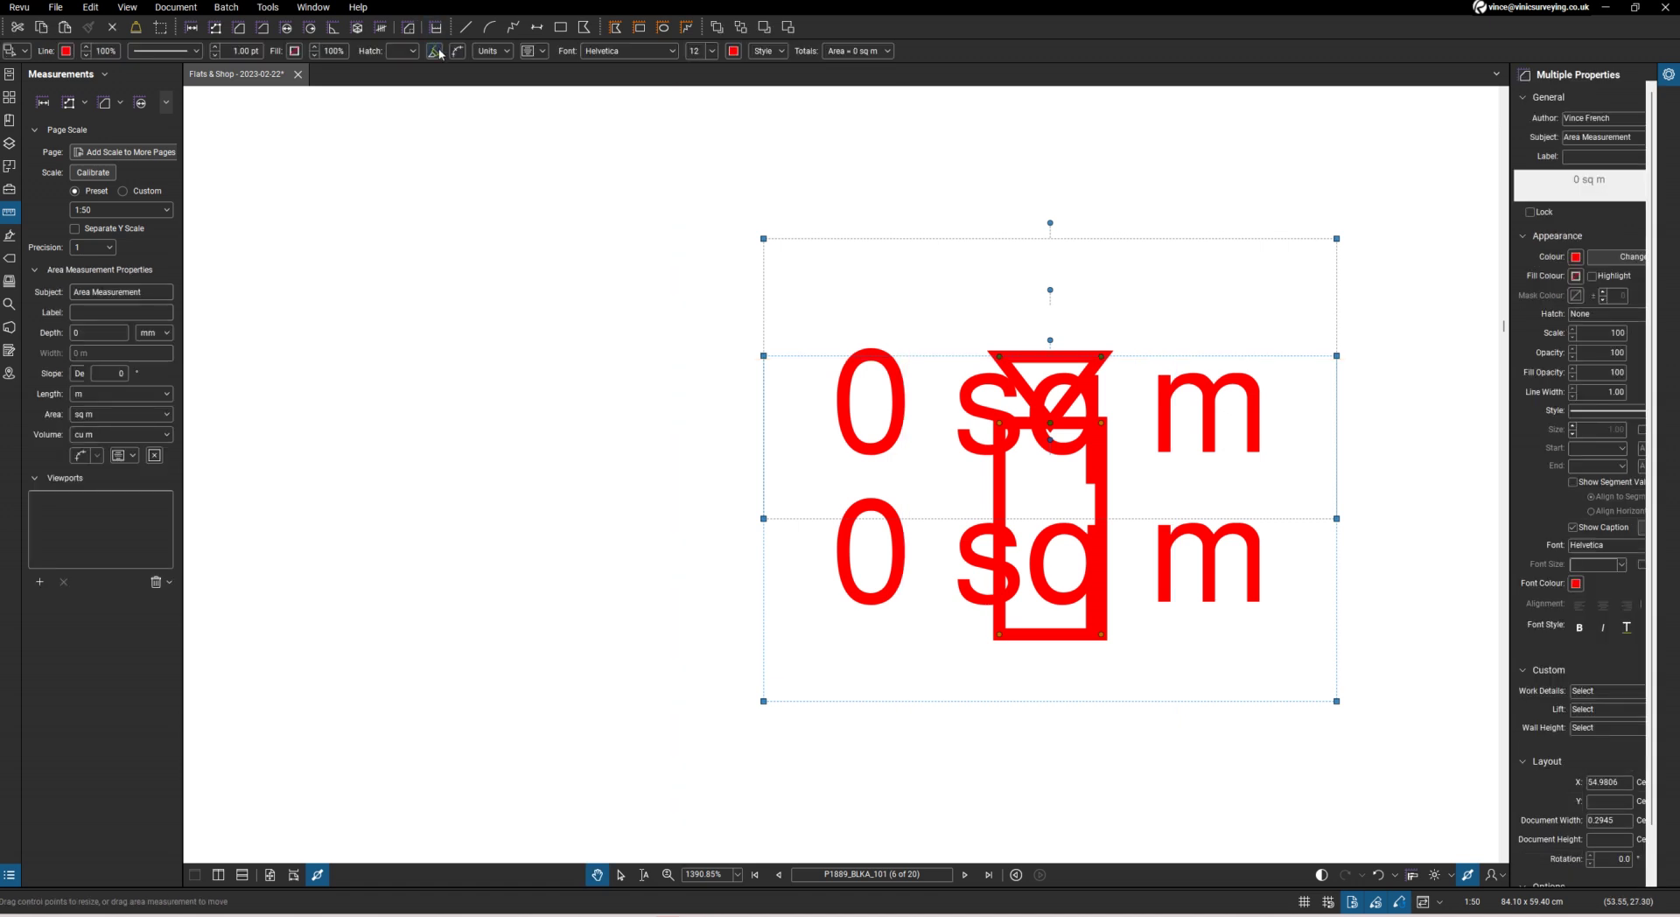
{"action": "key", "text": "ctrl+g"}
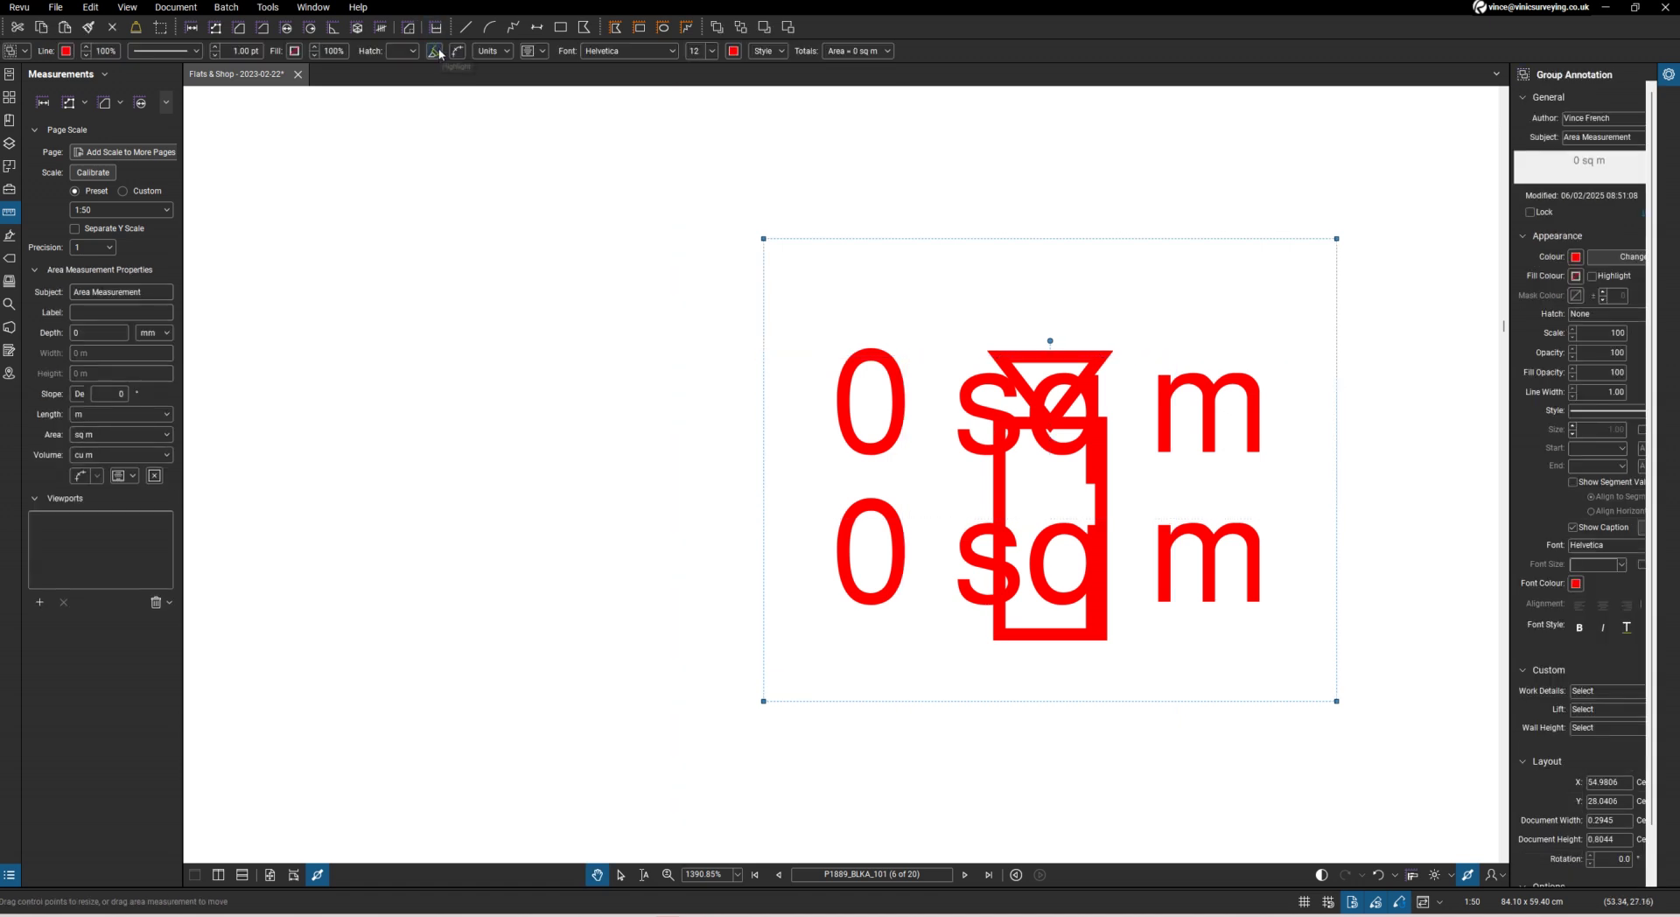
{"action": "left_click", "coordinate": [530, 51]}
{"action": "left_click", "coordinate": [544, 71]}
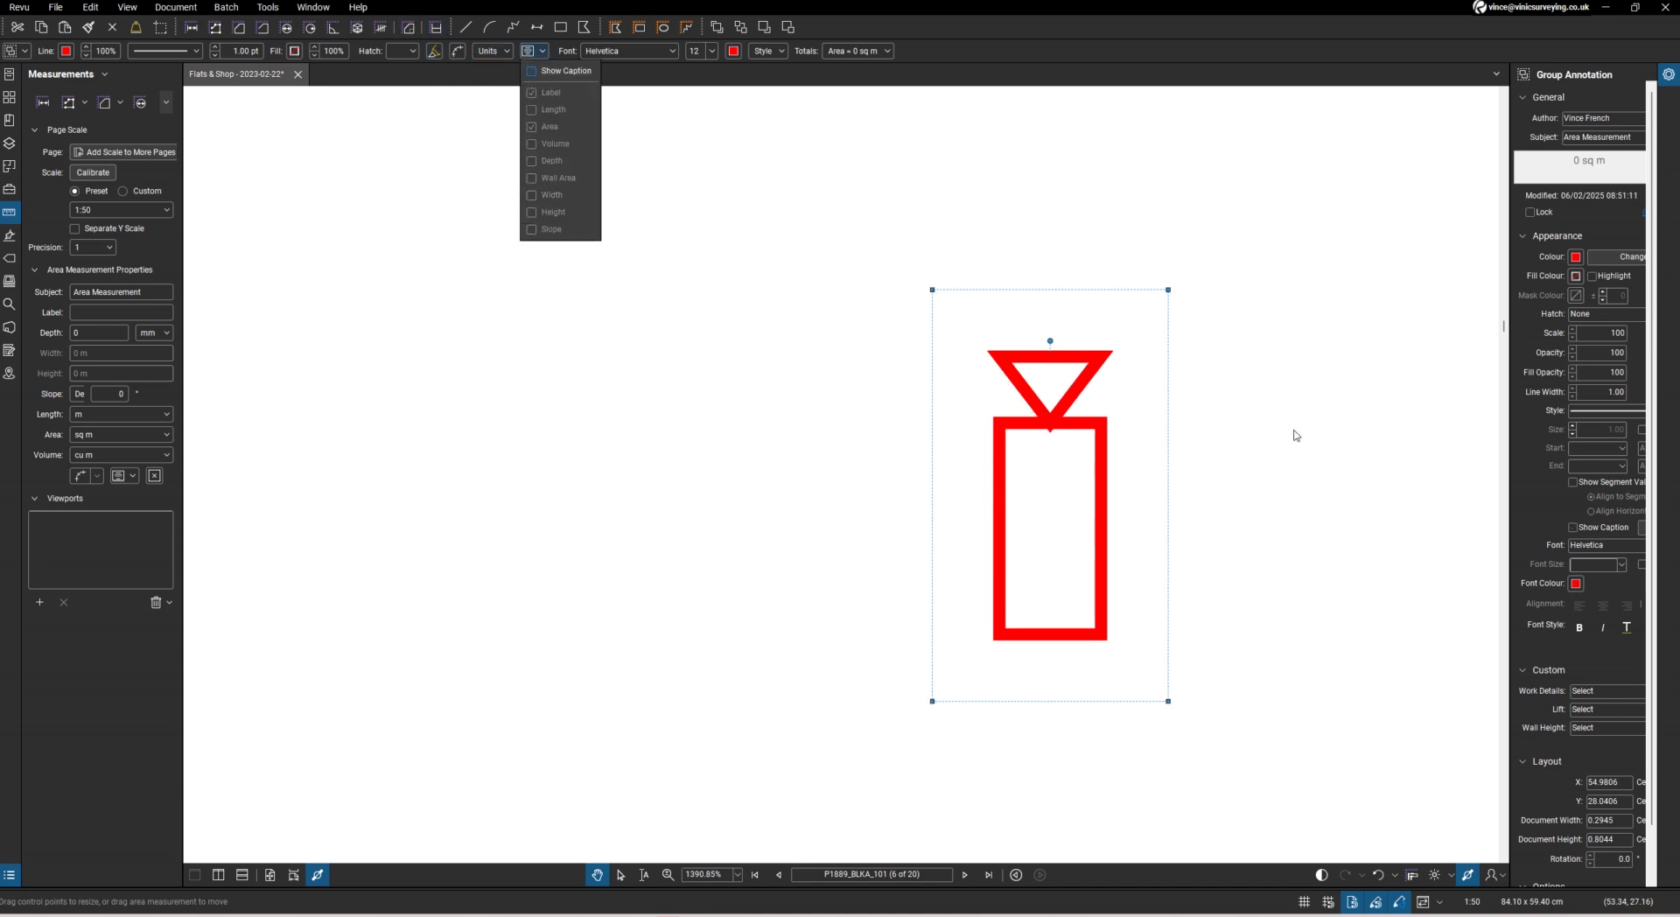
{"action": "scroll", "coordinate": [1298, 434], "scroll_direction": "down", "scroll_amount": 3}
{"action": "scroll", "coordinate": [1273, 492], "scroll_direction": "down", "scroll_amount": 5}
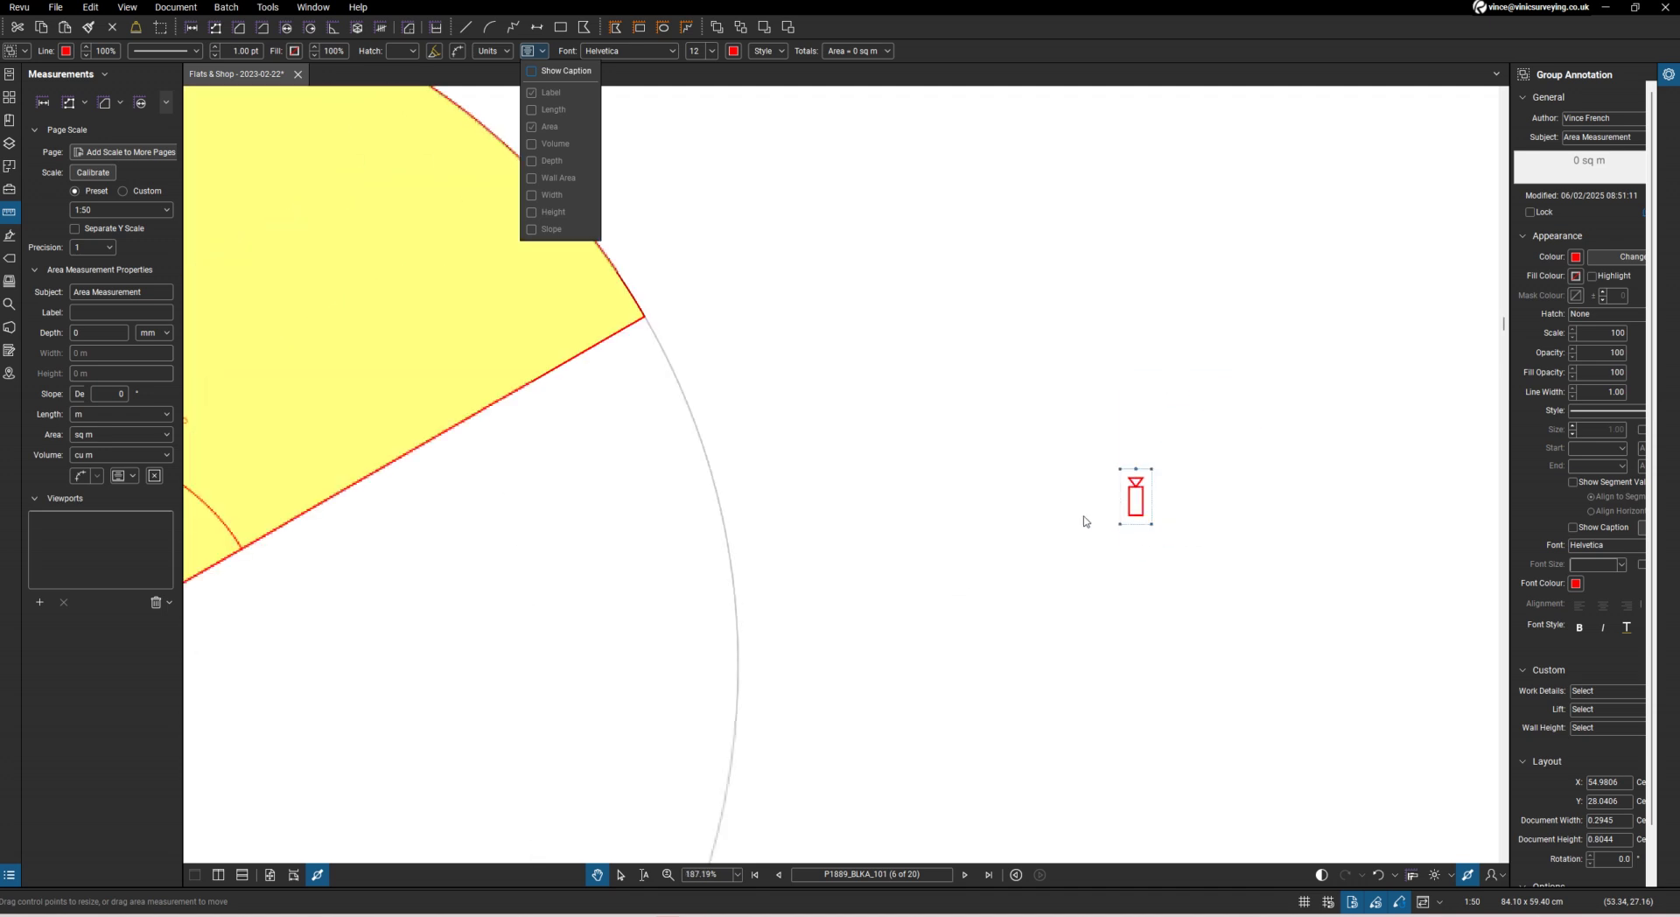
Move the grouped camera symbol to the circle's centre so its triangle meets the apex of the two yellow sectors
{"action": "left_click", "coordinate": [1147, 514]}
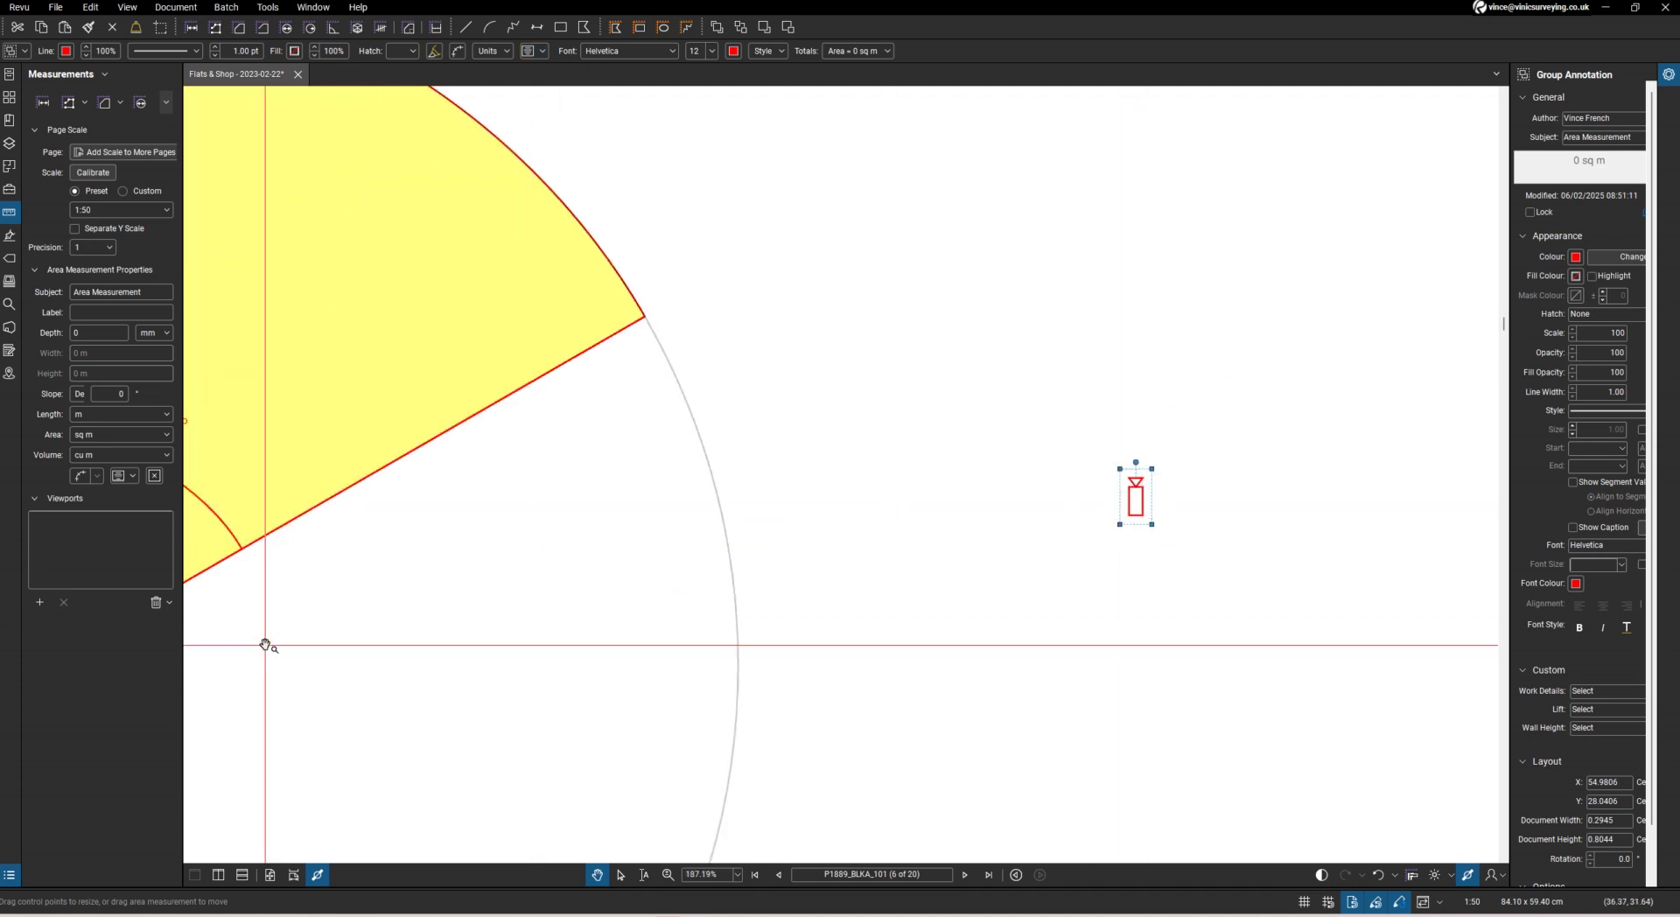
{"action": "left_click", "coordinate": [1173, 517]}
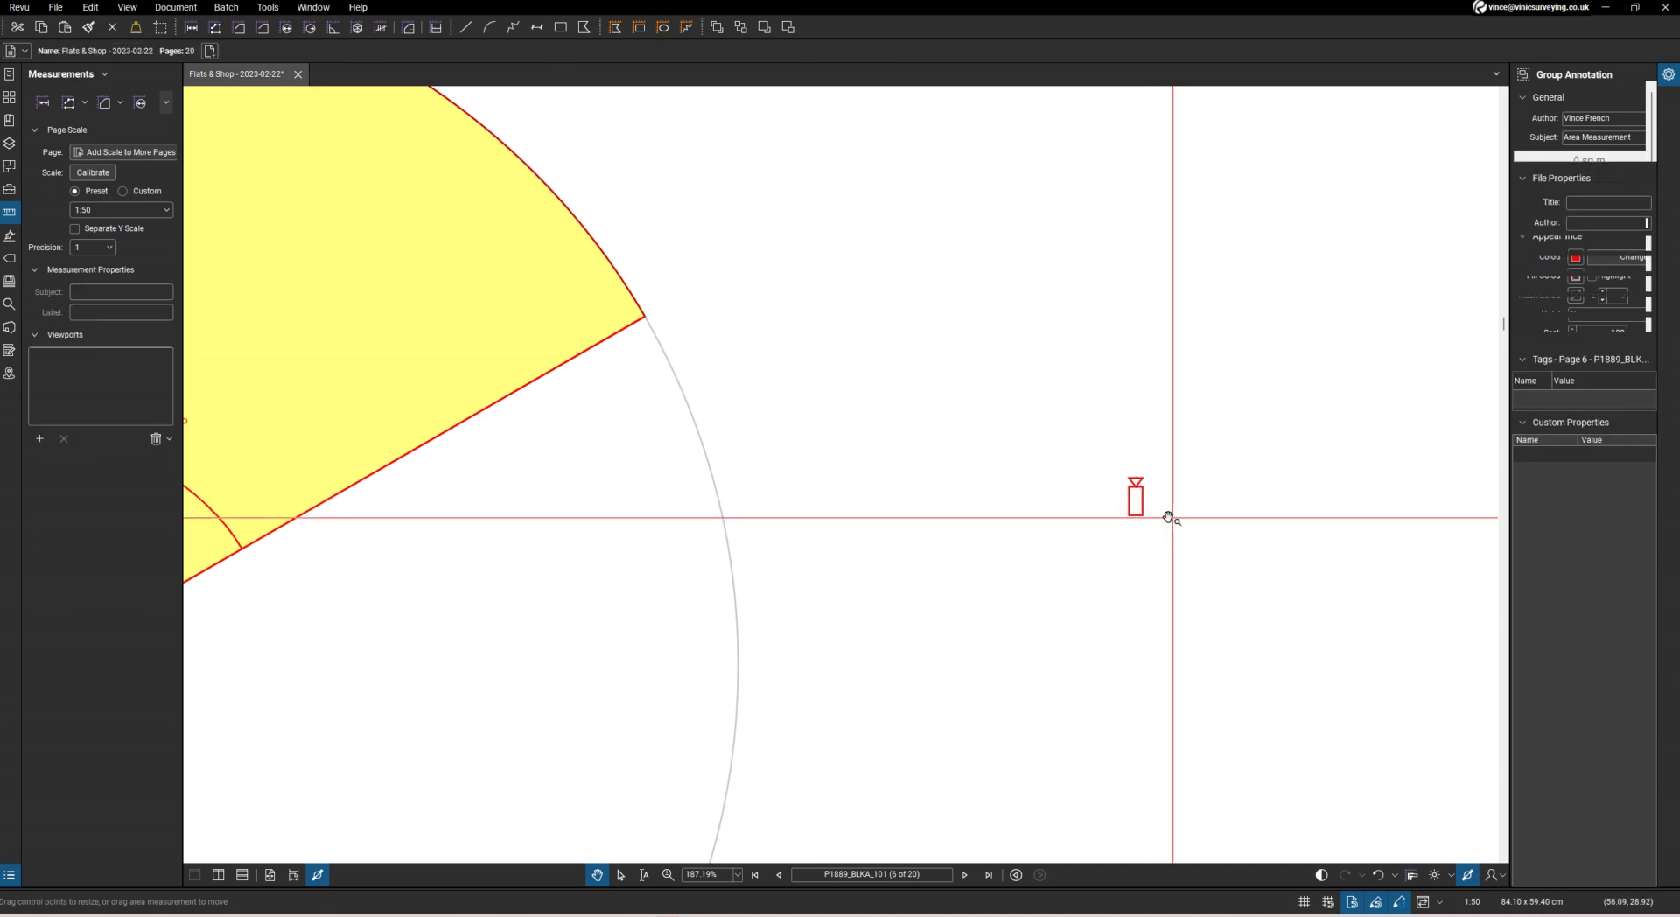
{"action": "mouse_move", "coordinate": [1143, 516]}
{"action": "left_mouse_down"}
{"action": "mouse_move", "coordinate": [506, 645]}
{"action": "mouse_move", "coordinate": [945, 499]}
{"action": "mouse_move", "coordinate": [600, 600]}
{"action": "mouse_move", "coordinate": [622, 569]}
{"action": "mouse_move", "coordinate": [784, 525]}
{"action": "mouse_move", "coordinate": [787, 506]}
{"action": "left_mouse_up"}
{"action": "scroll", "coordinate": [945, 498], "scroll_direction": "down", "scroll_amount": 4}
{"action": "scroll", "coordinate": [613, 582], "scroll_direction": "up", "scroll_amount": 8}
{"action": "scroll", "coordinate": [739, 537], "scroll_direction": "down", "scroll_amount": 7}
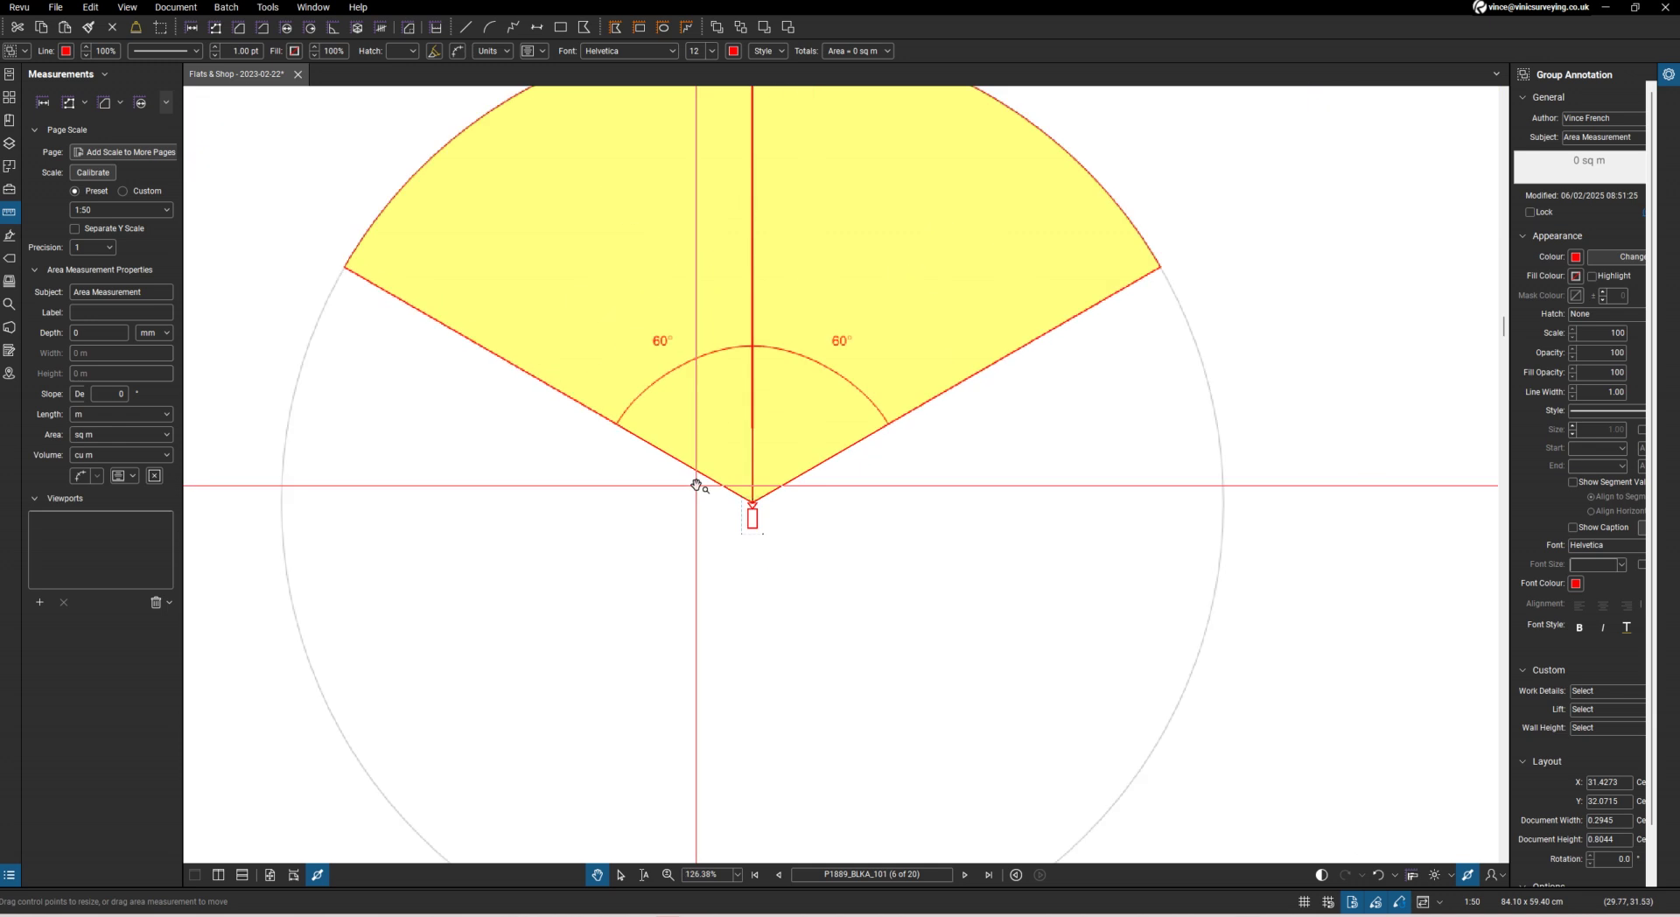
{"action": "left_click", "coordinate": [696, 483]}
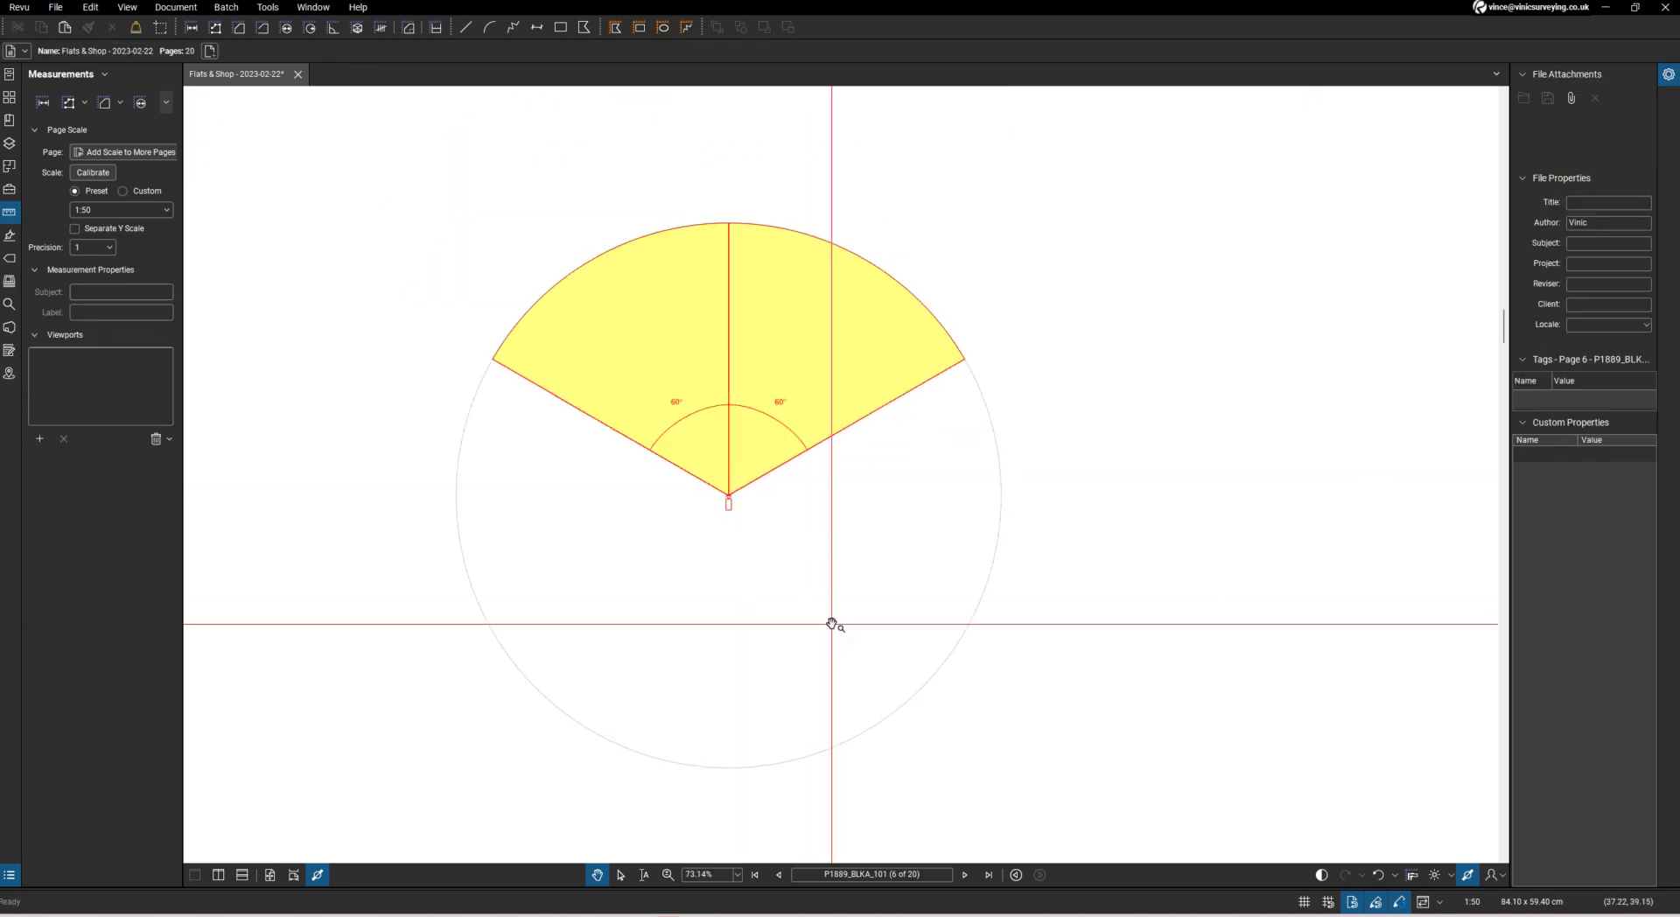
{"action": "left_click_drag", "start_coordinate": [1011, 743], "coordinate": [417, 217]}
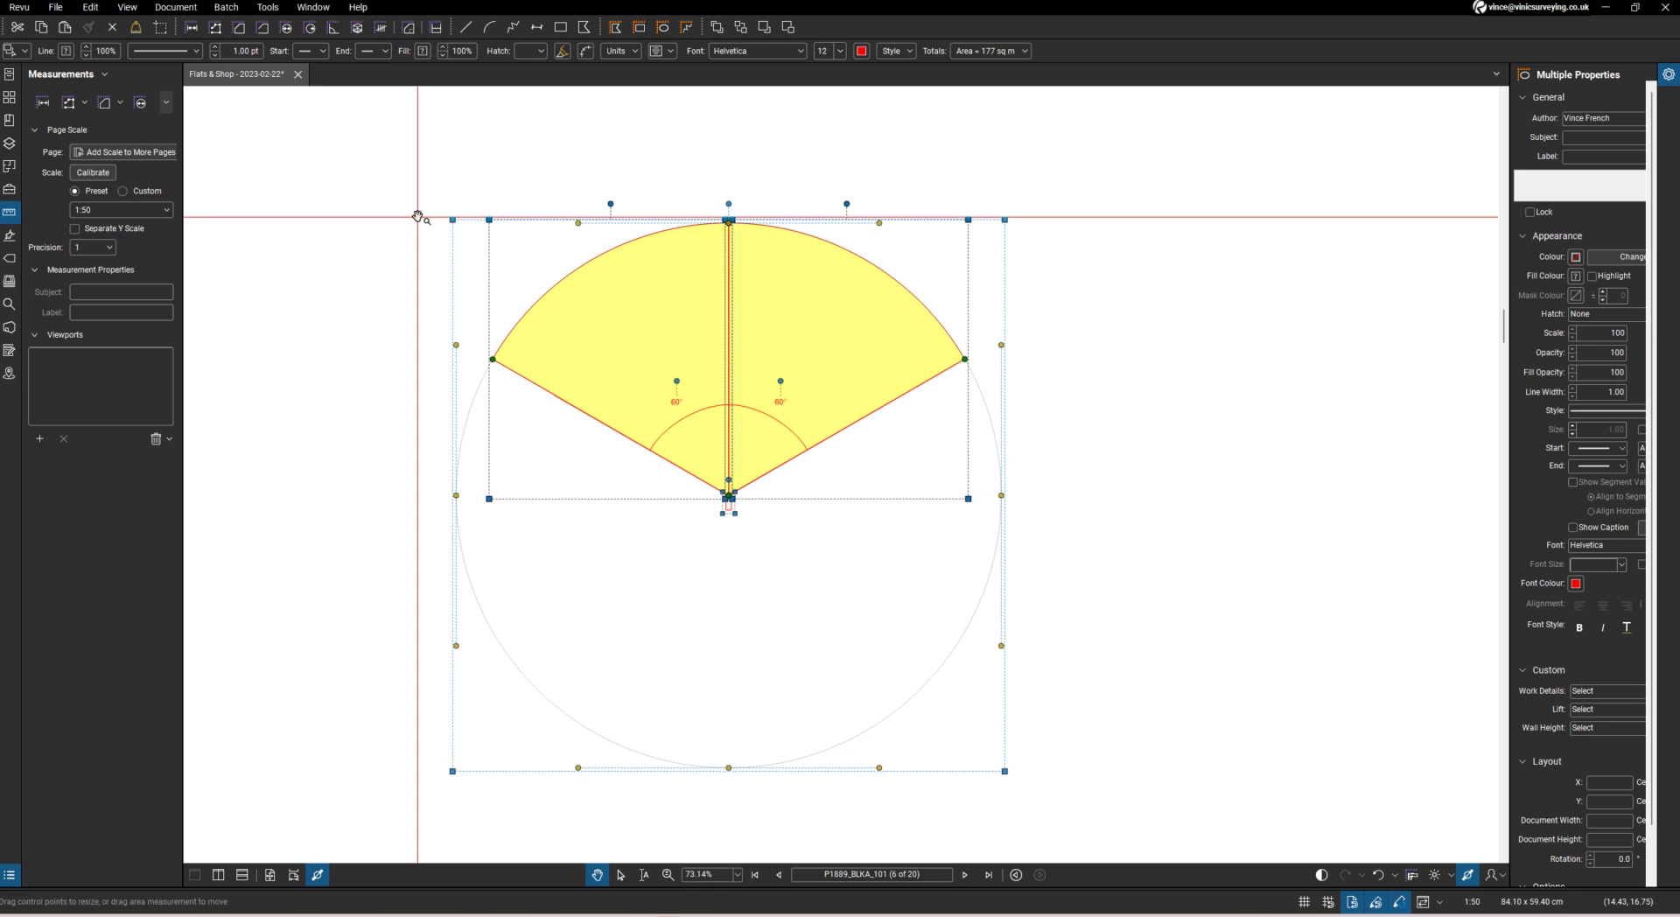
{"action": "left_click", "coordinate": [417, 217]}
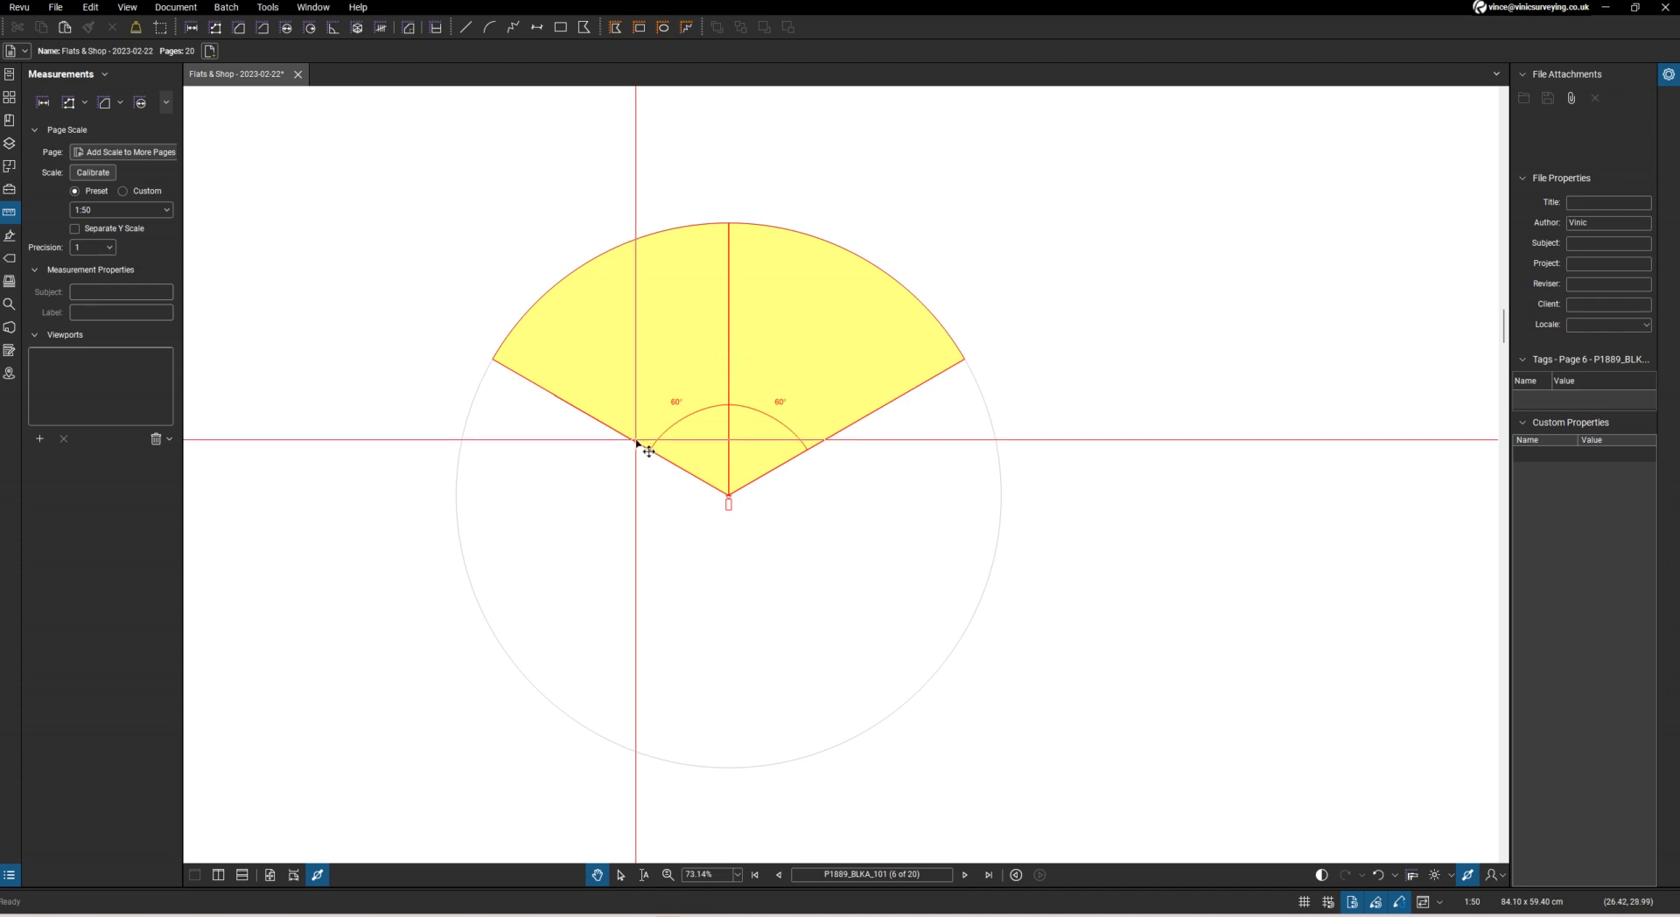
{"action": "left_click", "coordinate": [633, 443]}
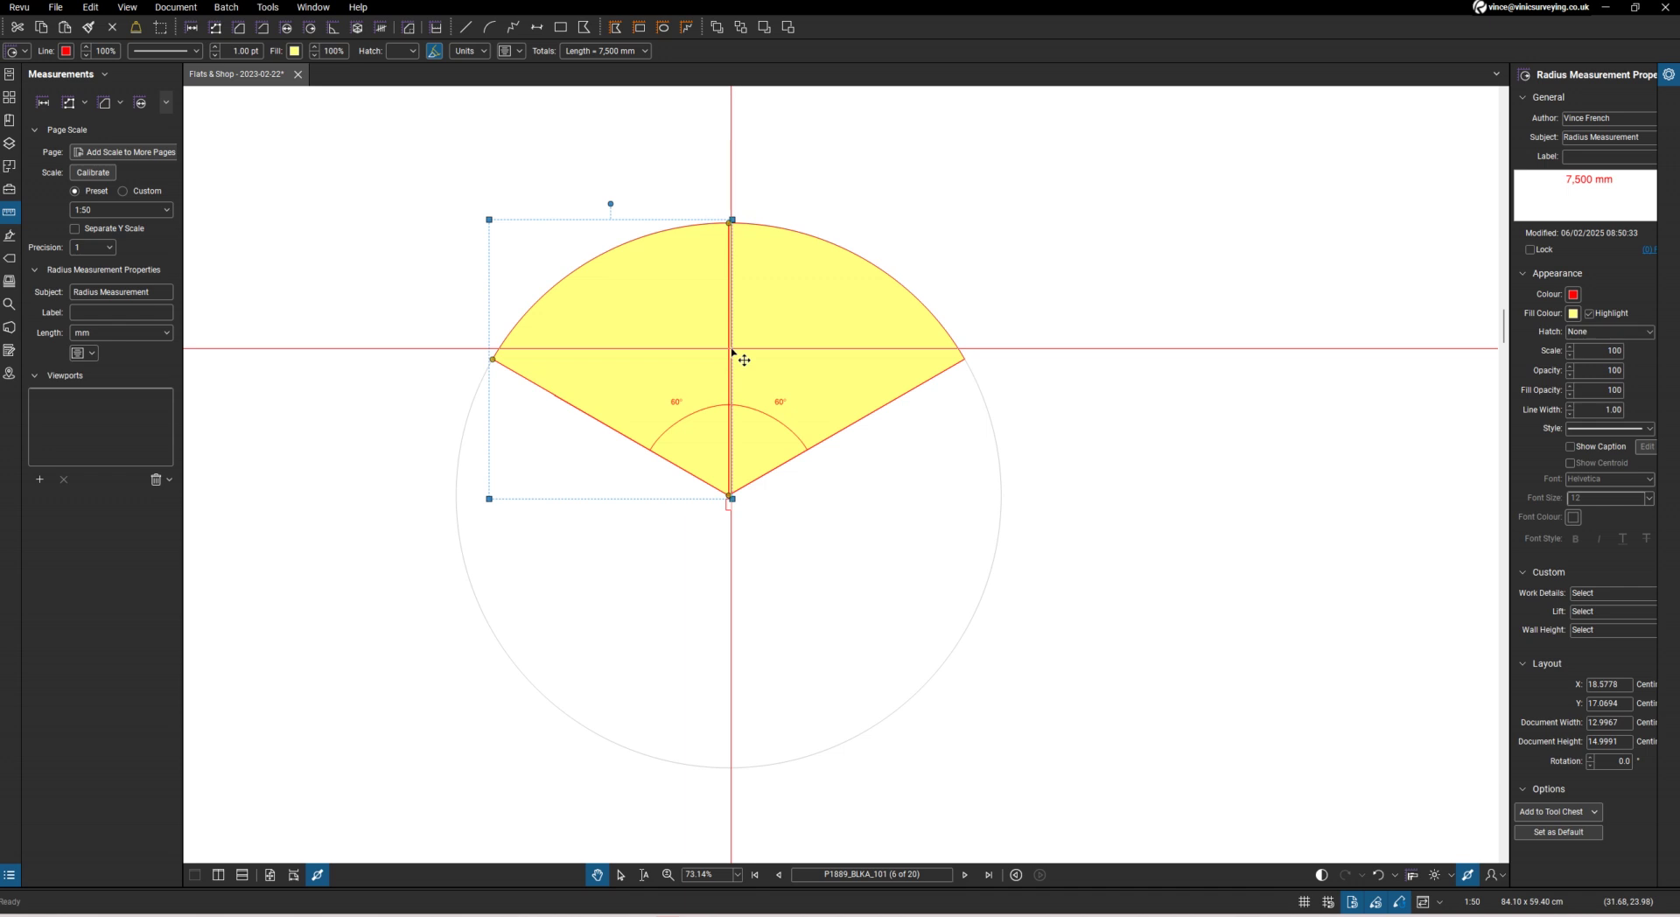
{"action": "key", "text": "Escape"}
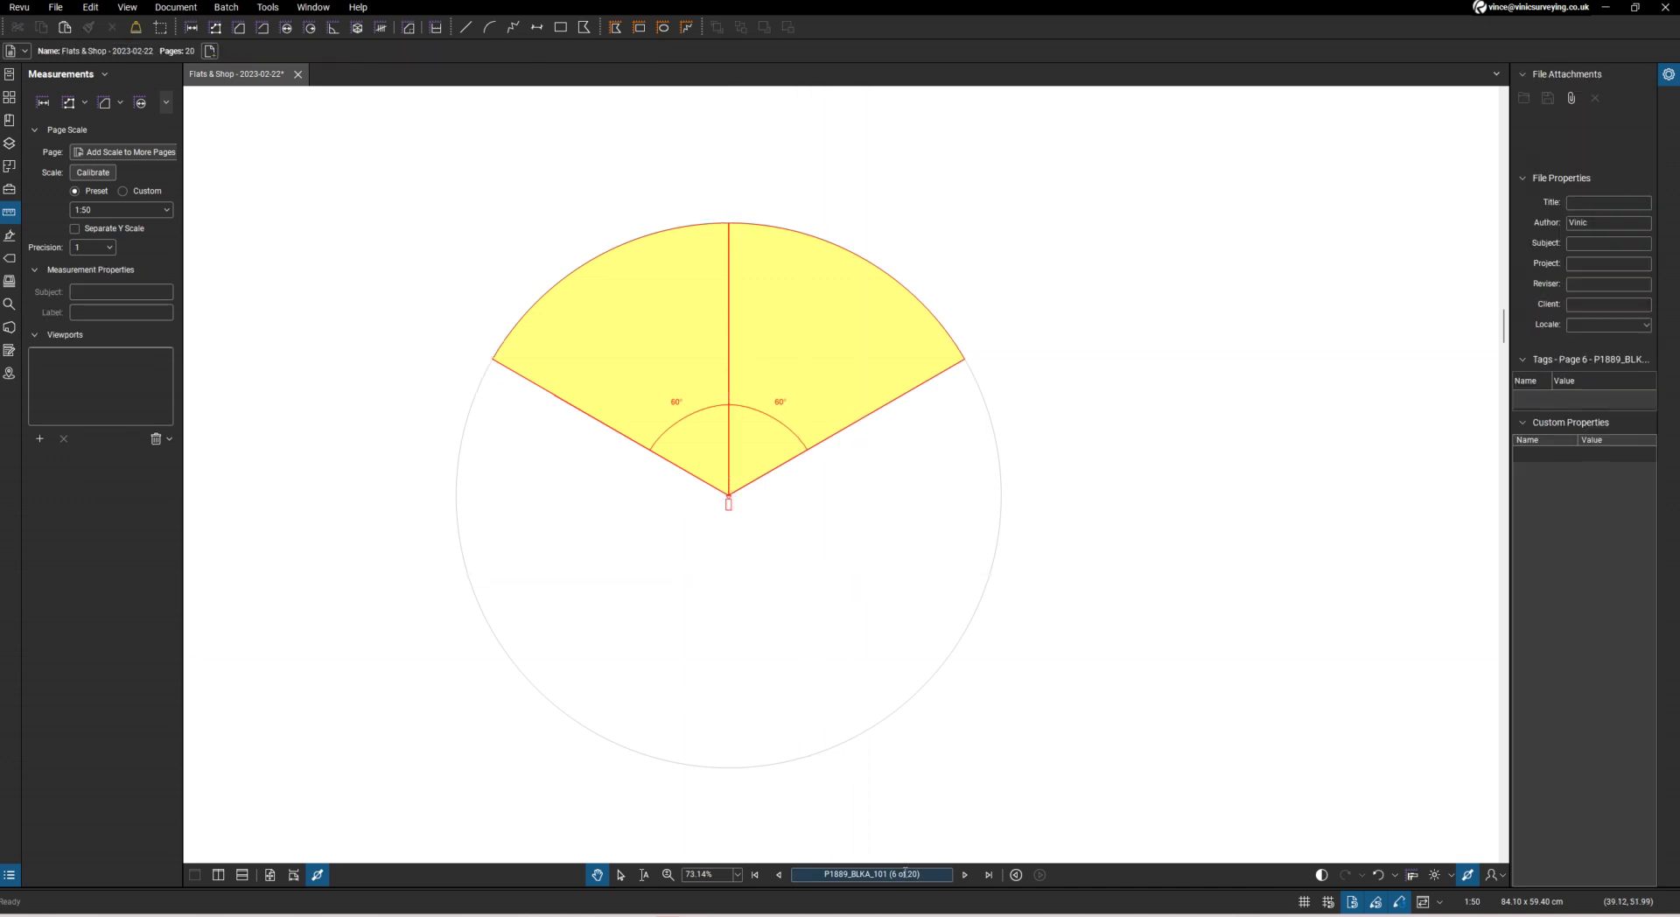
Show the markups list and inspect the entries for the radius sector and the vertical centre line
{"action": "left_click", "coordinate": [931, 886]}
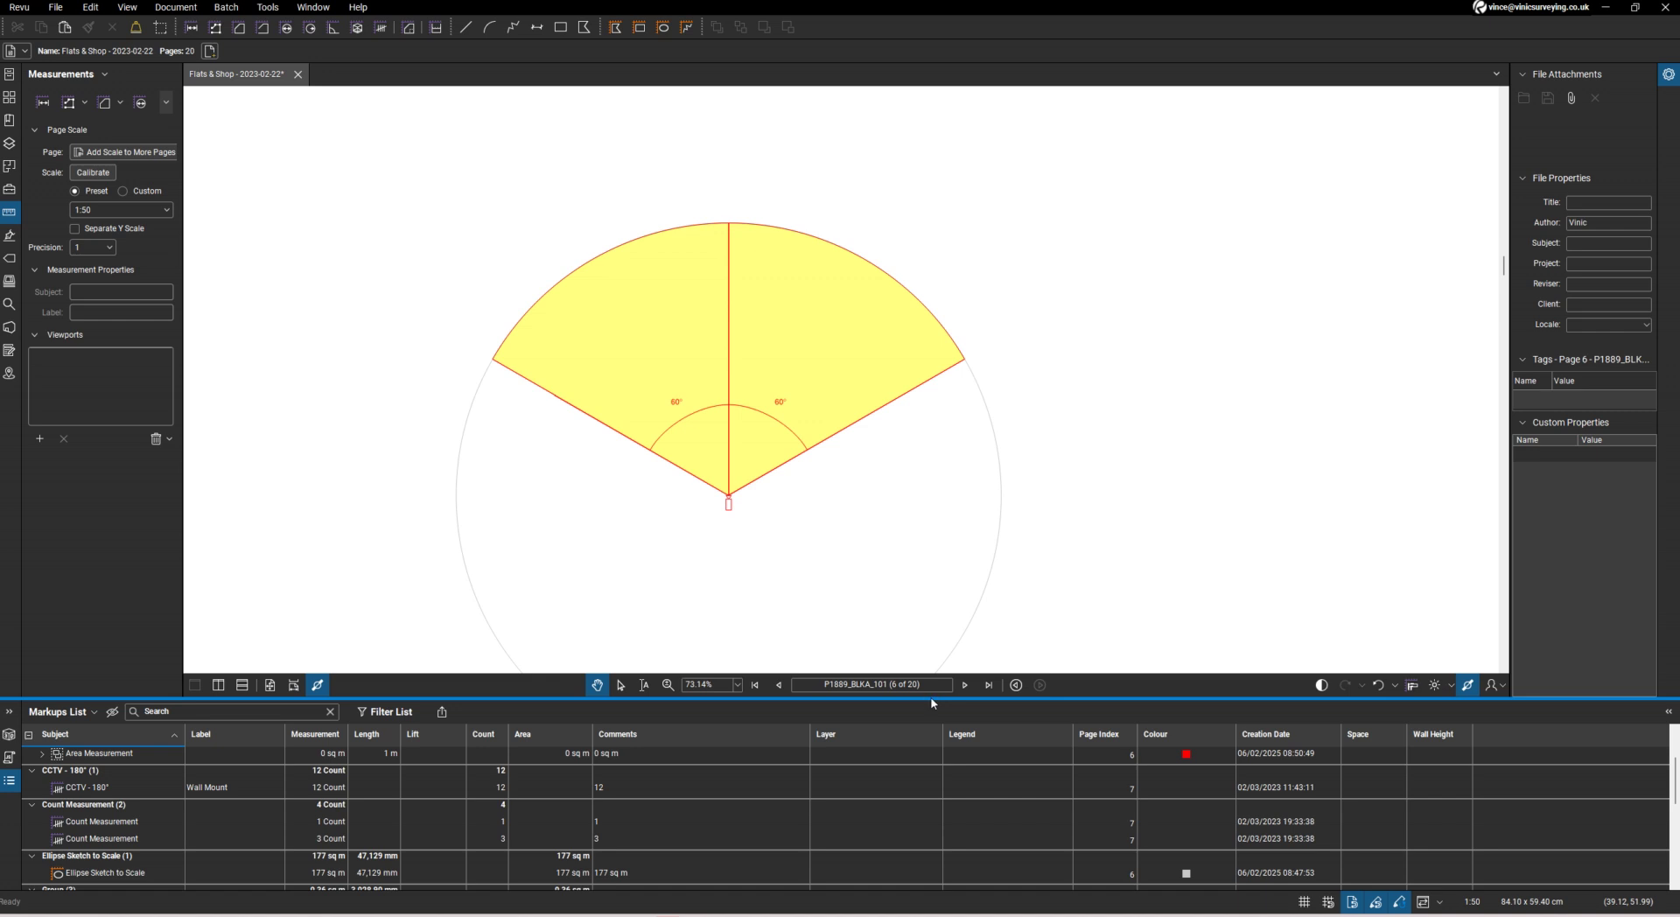
{"action": "left_click", "coordinate": [751, 493]}
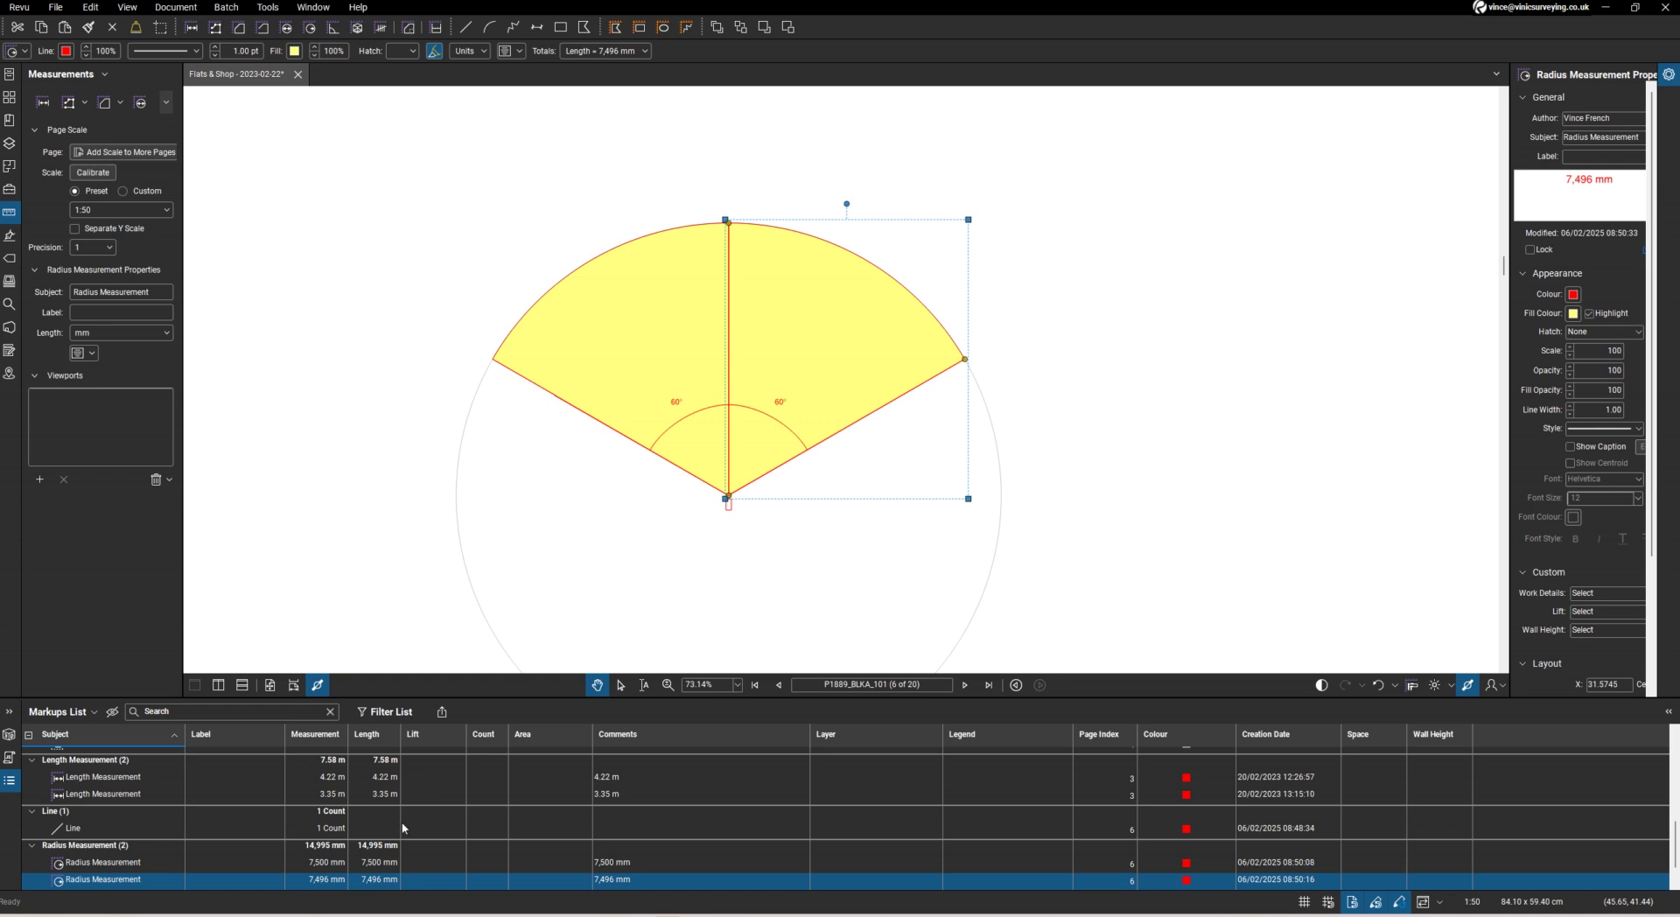
{"action": "left_click", "coordinate": [336, 829]}
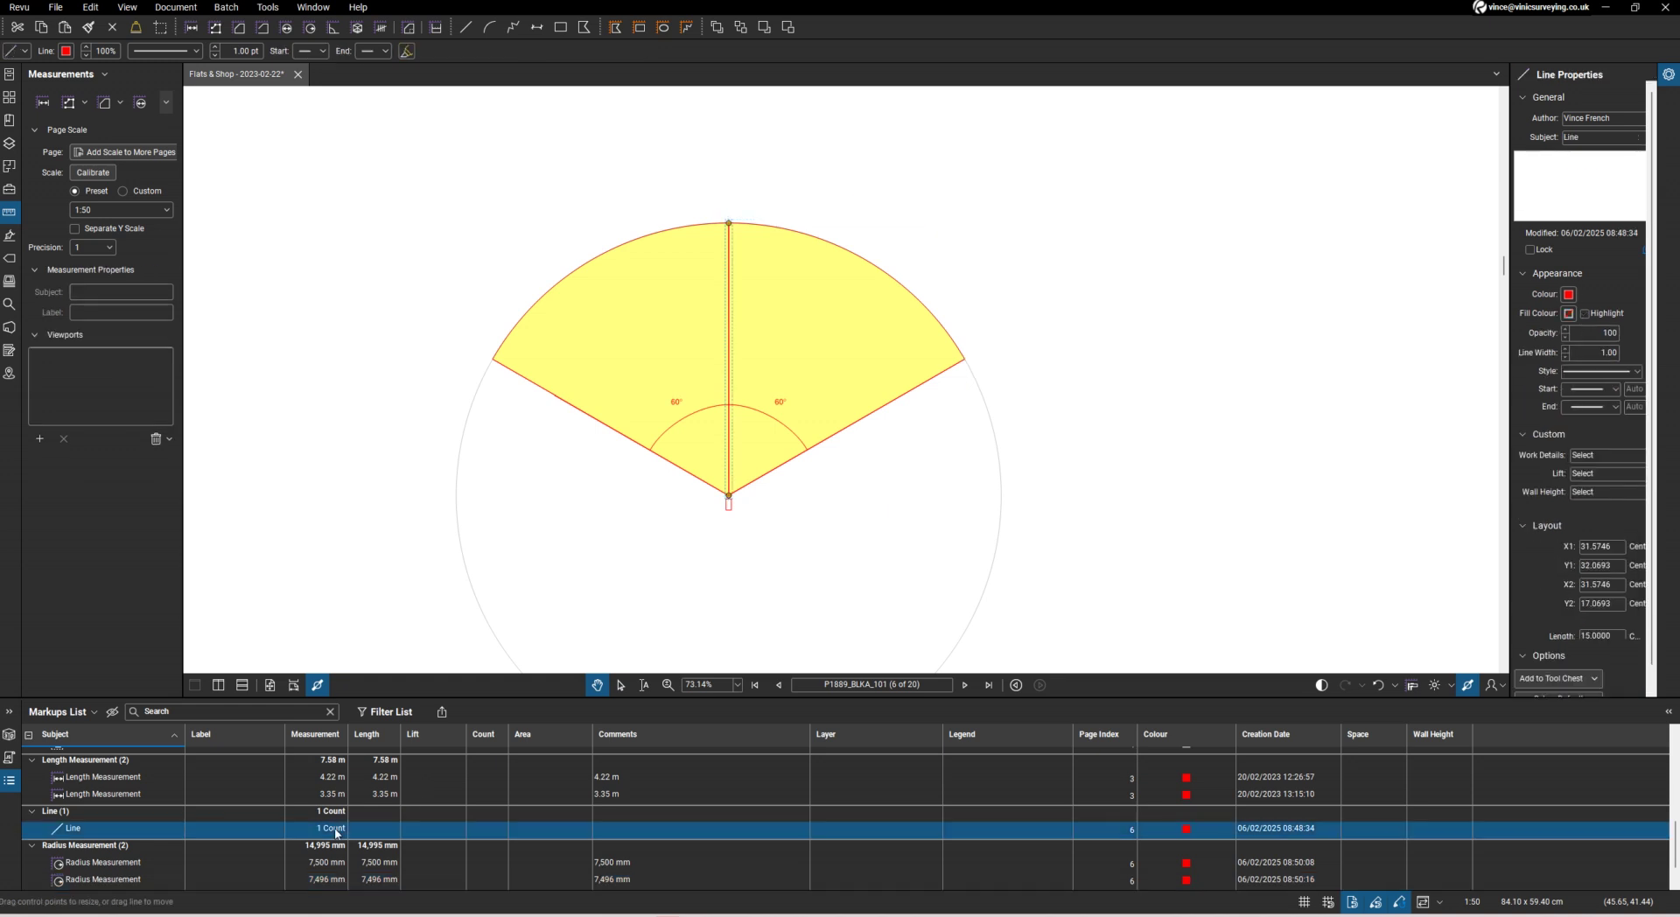
Draw a Perimeter measurement about 7.5 m long from the sector apex at the camera straight up to the arc's highest point
{"action": "left_click", "coordinate": [262, 28]}
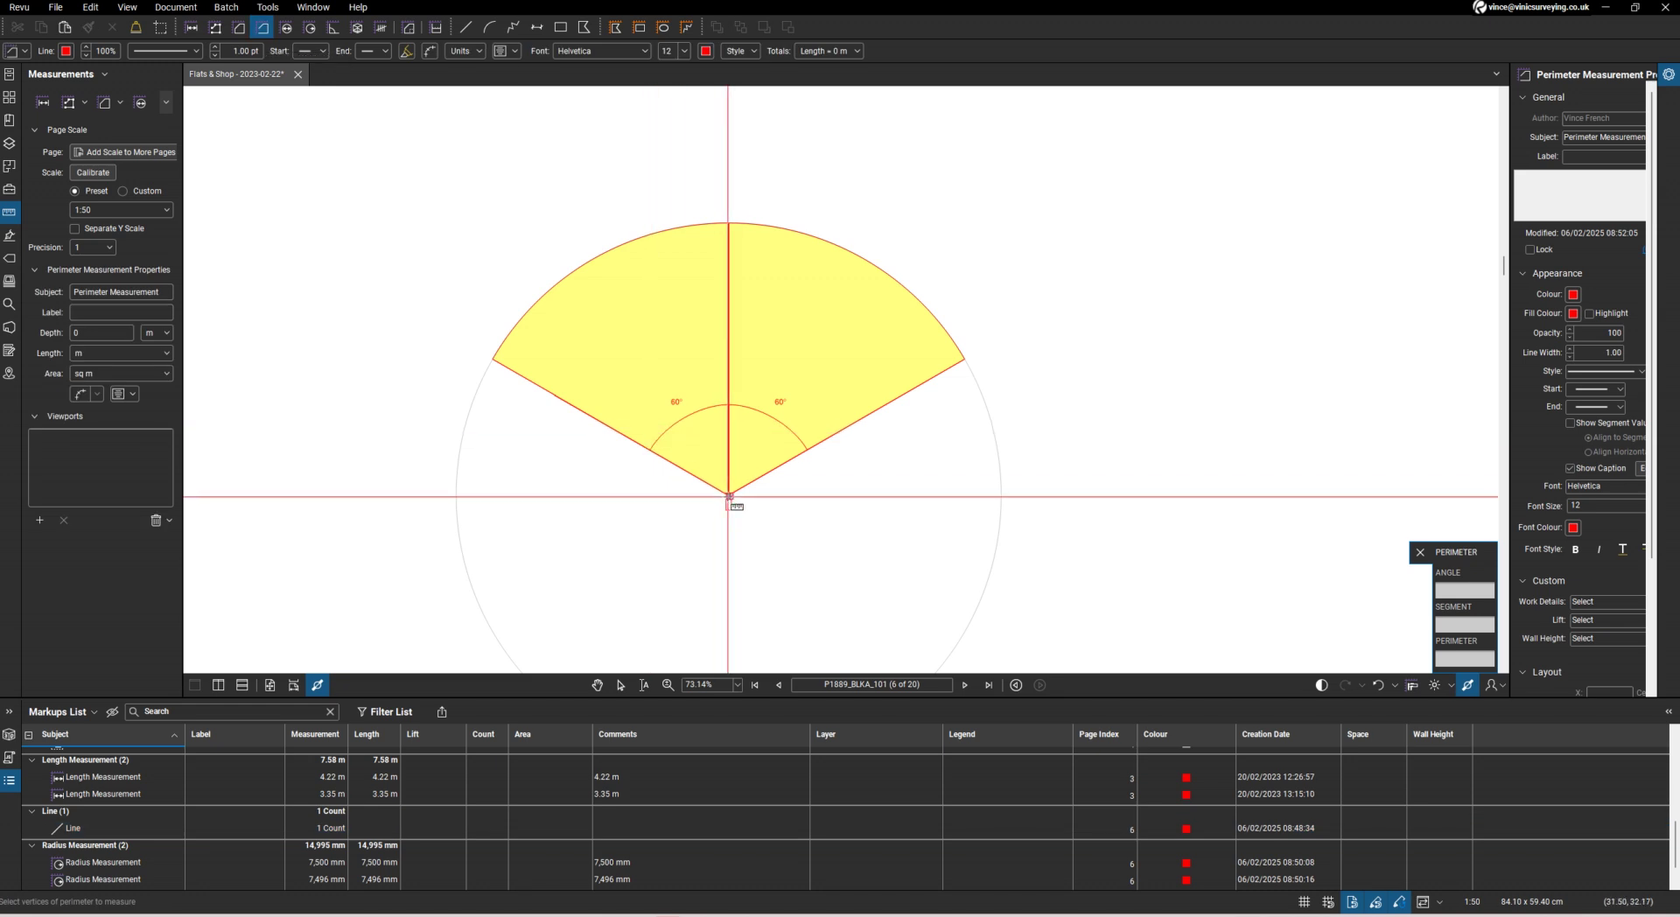
{"action": "scroll", "coordinate": [745, 473], "scroll_direction": "up", "scroll_amount": 4}
{"action": "scroll", "coordinate": [744, 470], "scroll_direction": "up", "scroll_amount": 3}
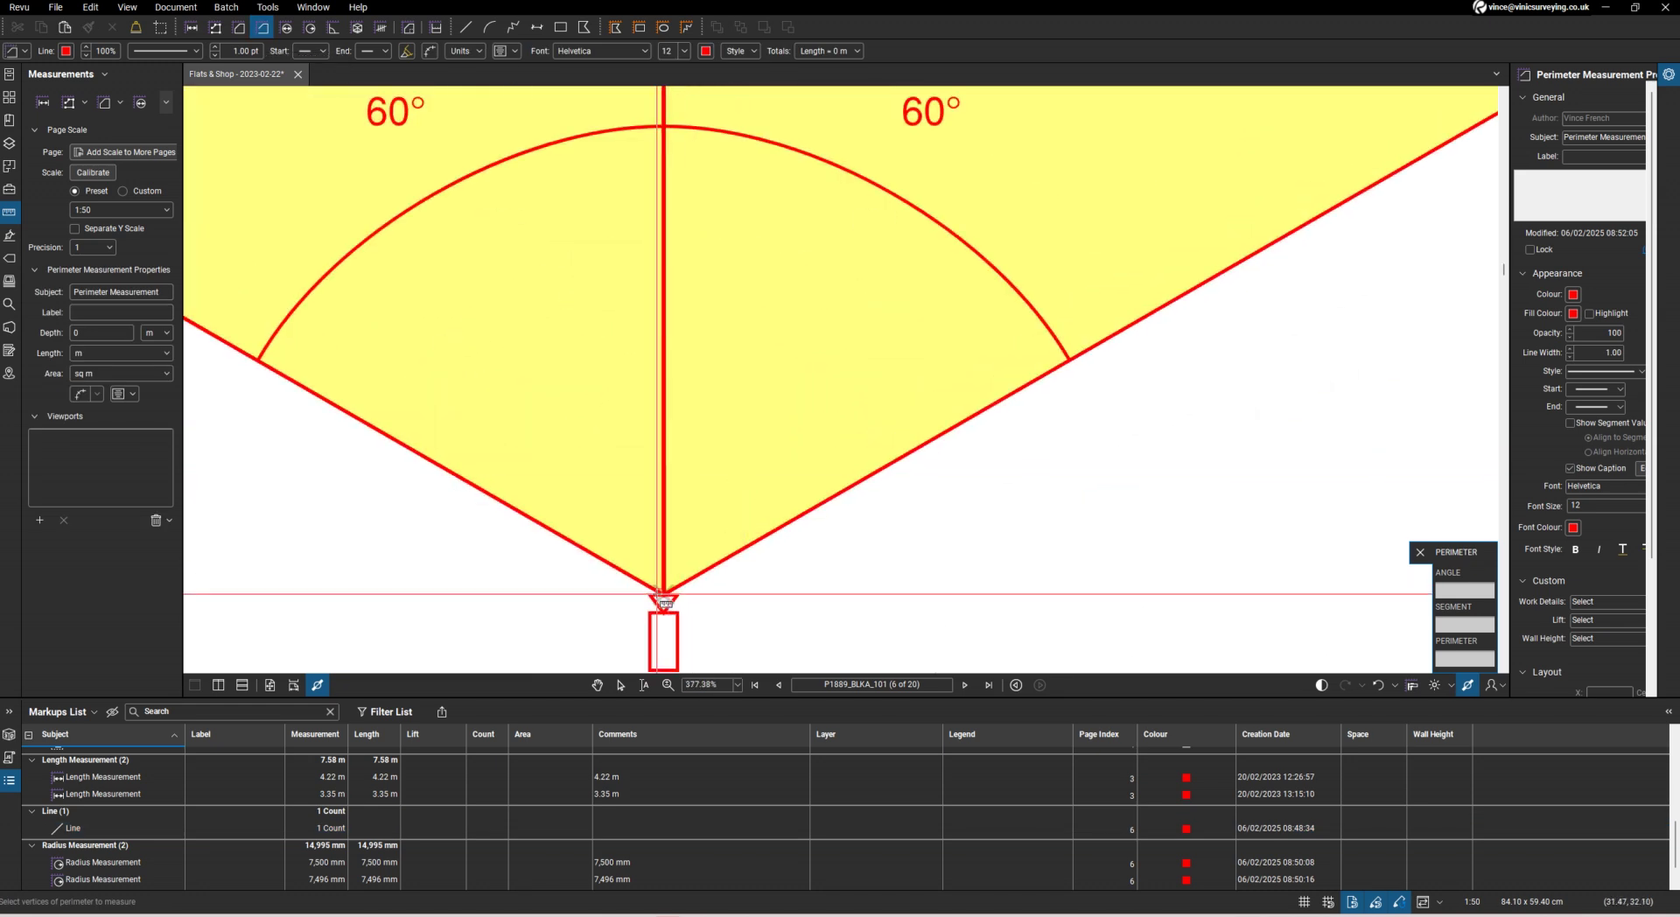
{"action": "left_click", "coordinate": [664, 595]}
{"action": "scroll", "coordinate": [788, 613], "scroll_direction": "down", "scroll_amount": 8}
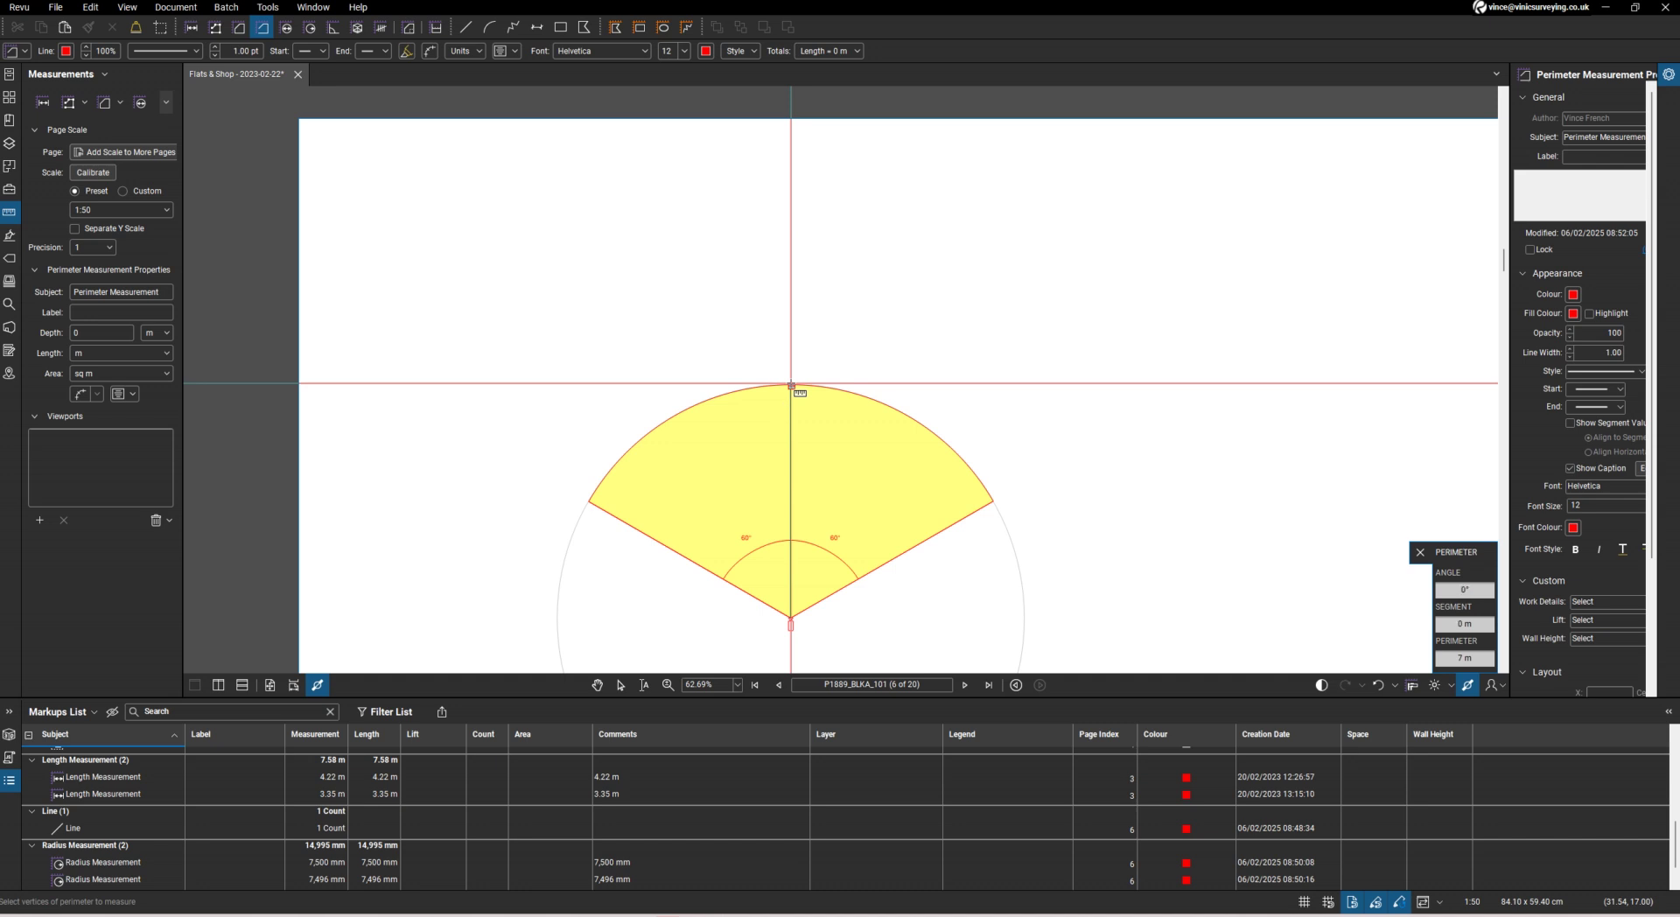
{"action": "double_click", "coordinate": [792, 386]}
{"action": "scroll", "coordinate": [845, 560], "scroll_direction": "up", "scroll_amount": 2}
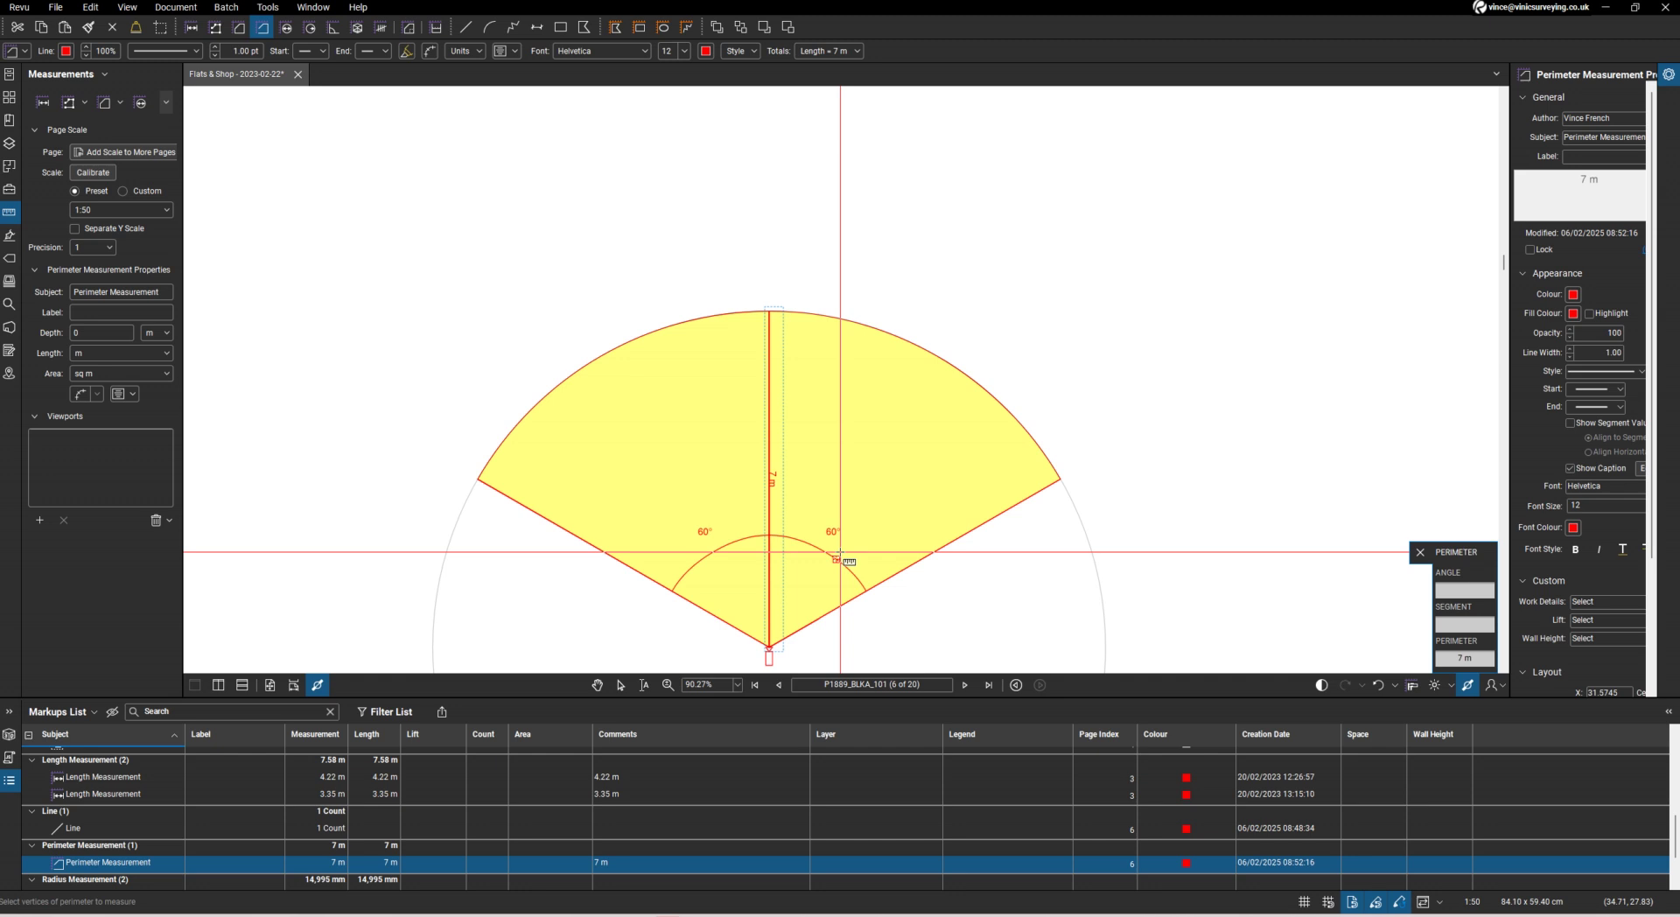
{"action": "key", "text": "Escape"}
Select the new perimeter line and set the measurement precision to 0.01
{"action": "left_click", "coordinate": [781, 487]}
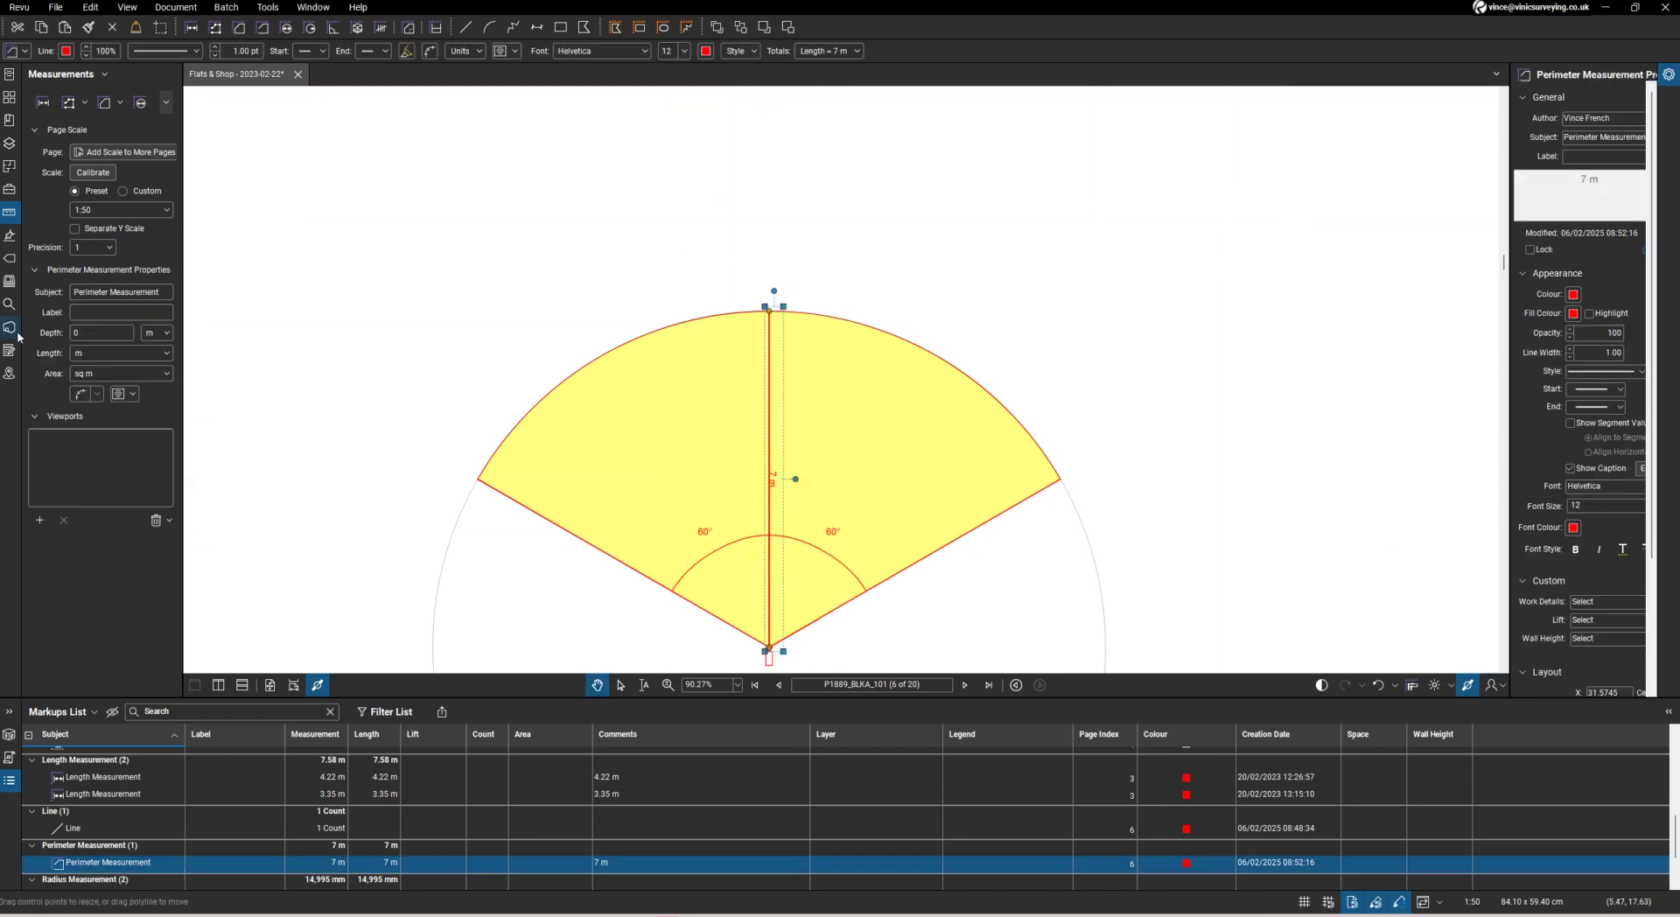
{"action": "left_click", "coordinate": [110, 249]}
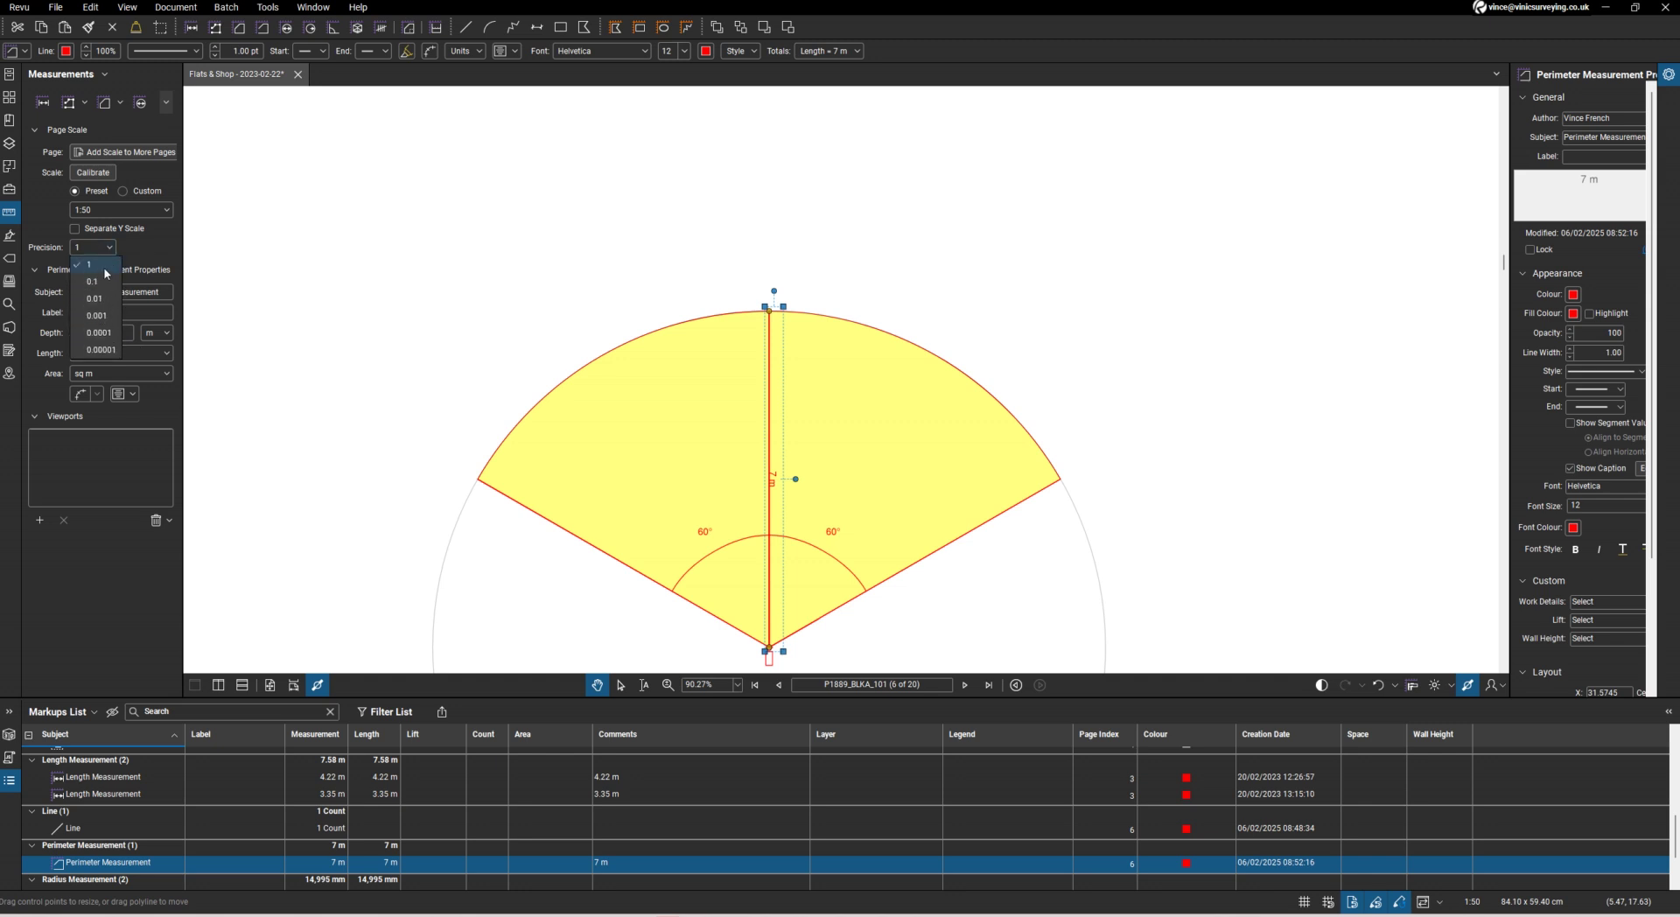
{"action": "left_click", "coordinate": [95, 299]}
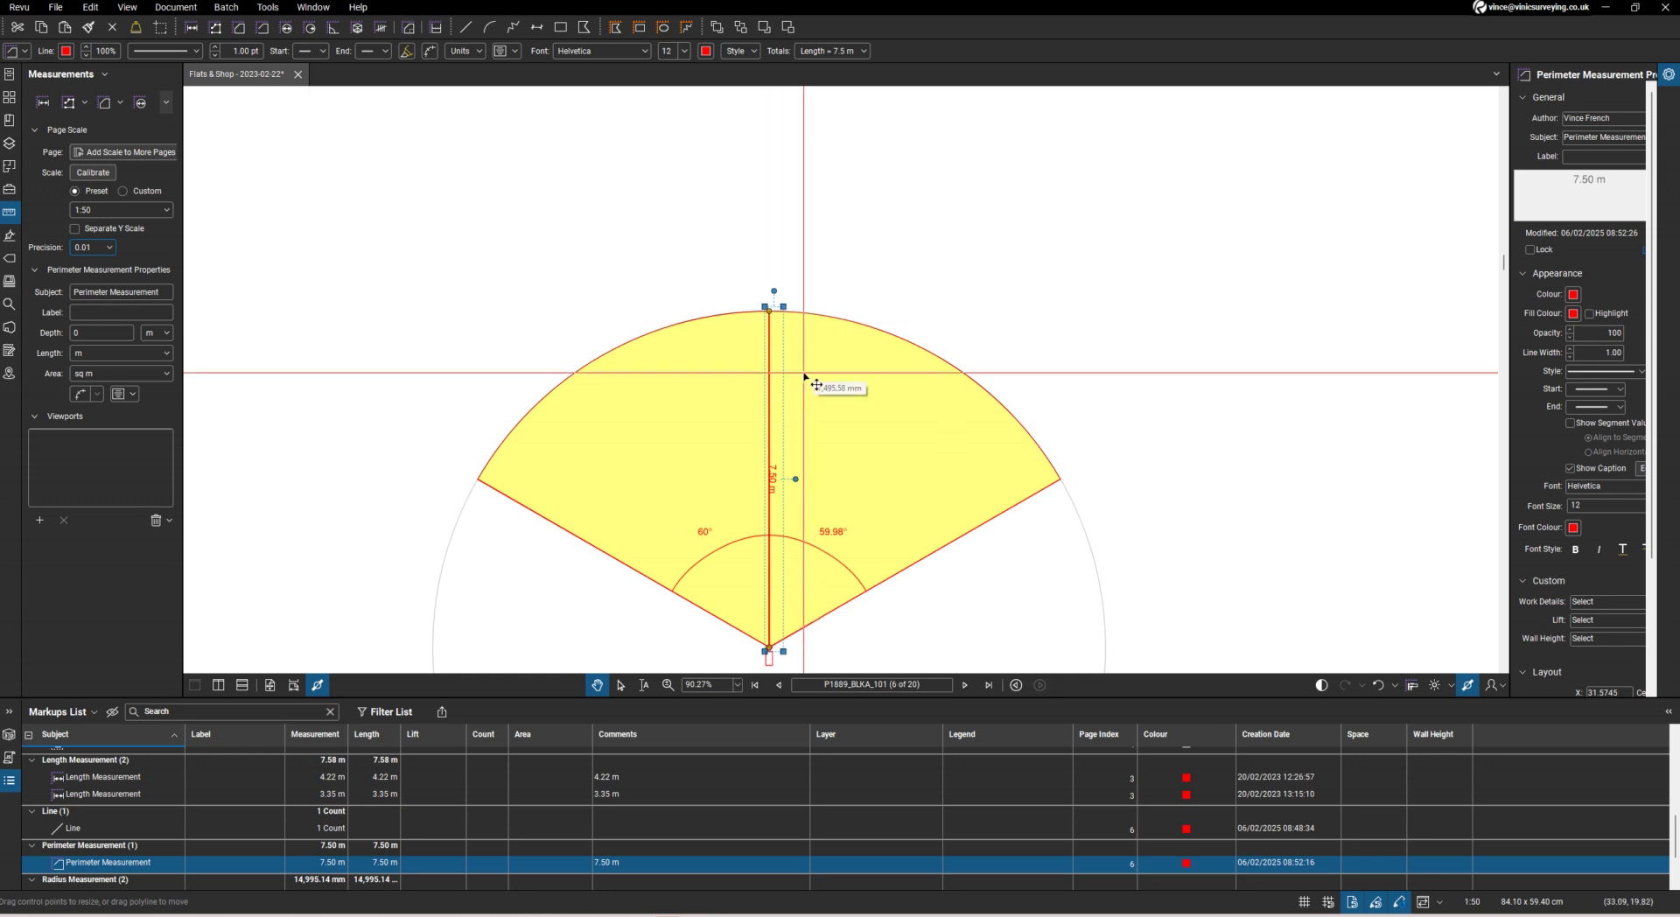
{"action": "scroll", "coordinate": [820, 359], "scroll_direction": "down", "scroll_amount": 3}
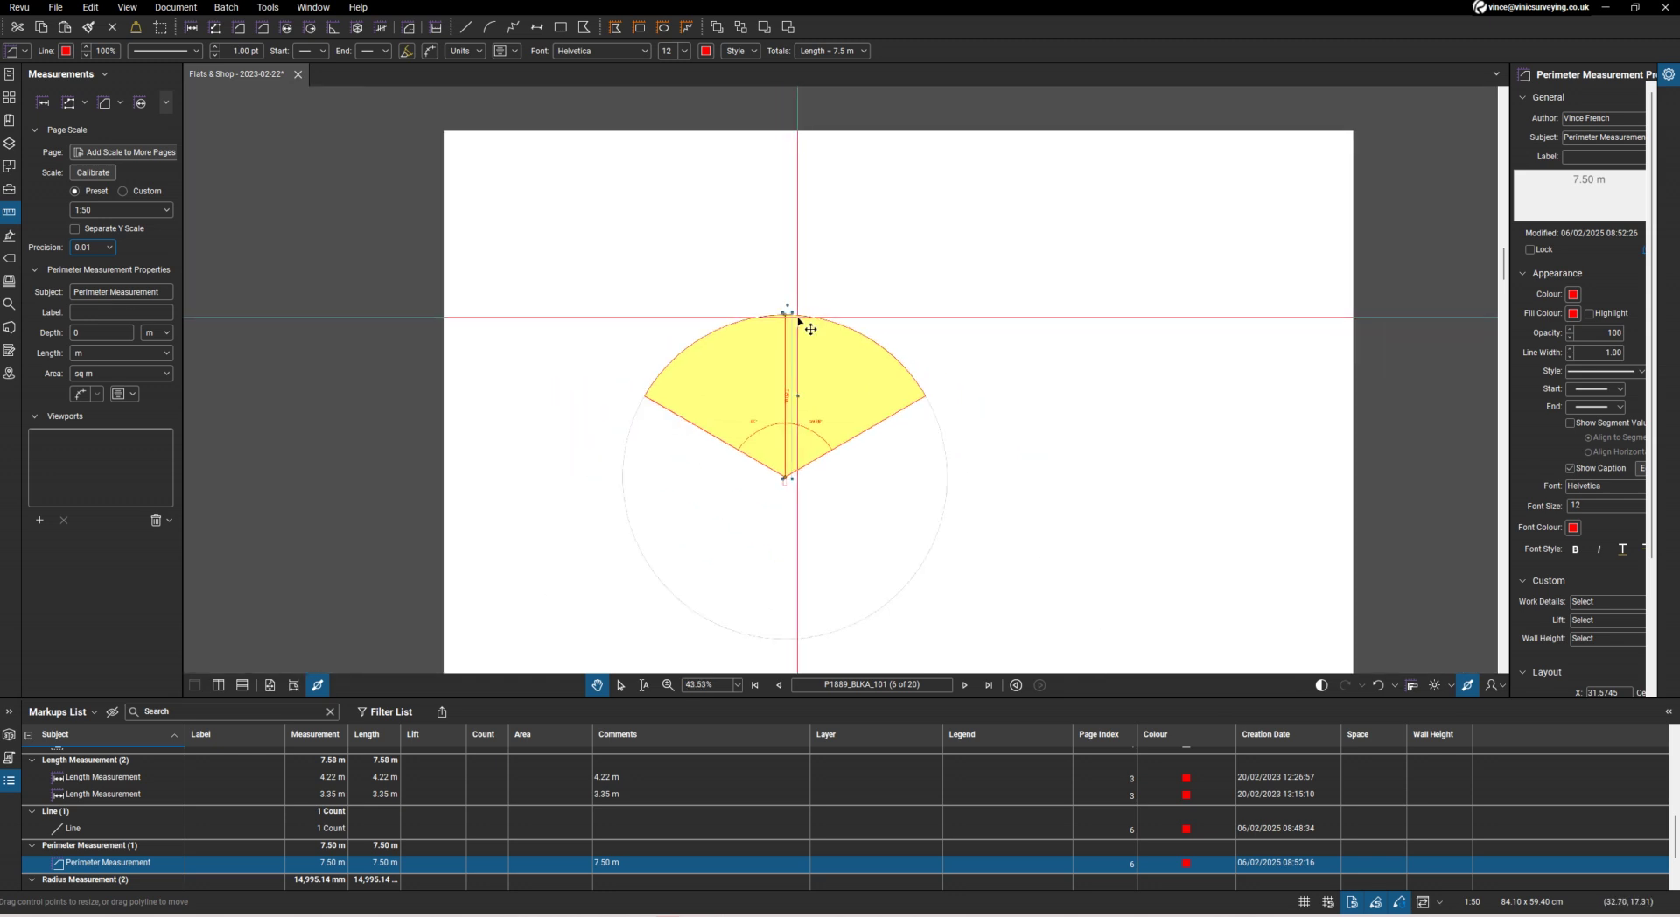
{"action": "left_click", "coordinate": [1004, 570]}
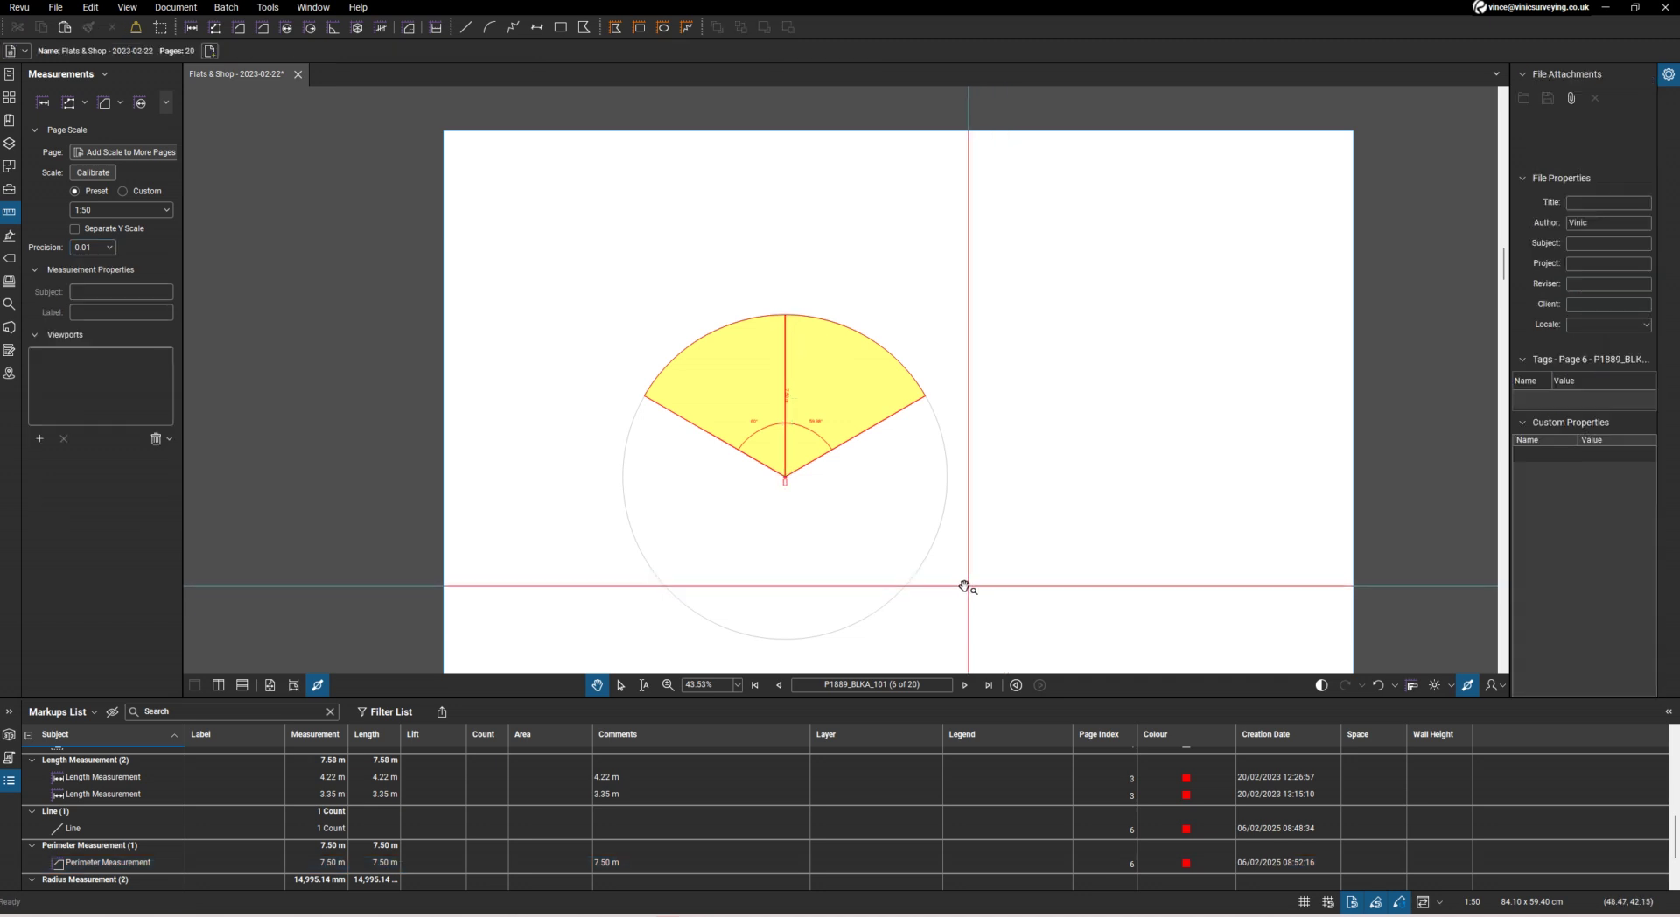
{"action": "scroll", "coordinate": [731, 439], "scroll_direction": "down", "scroll_amount": 1}
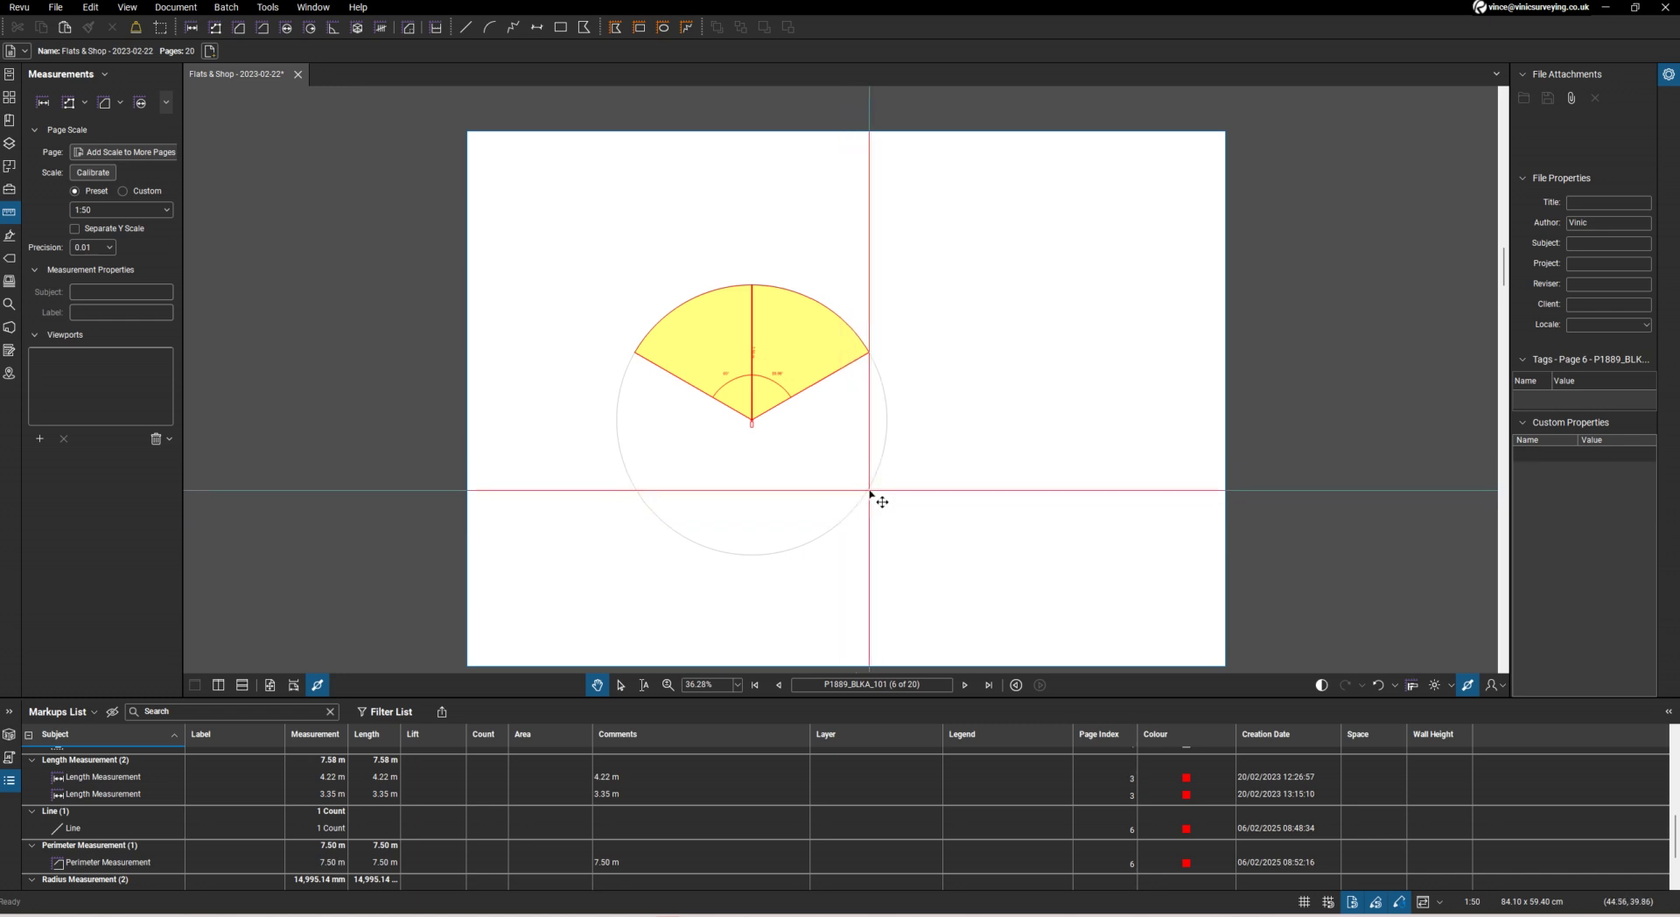
{"action": "left_click", "coordinate": [873, 496]}
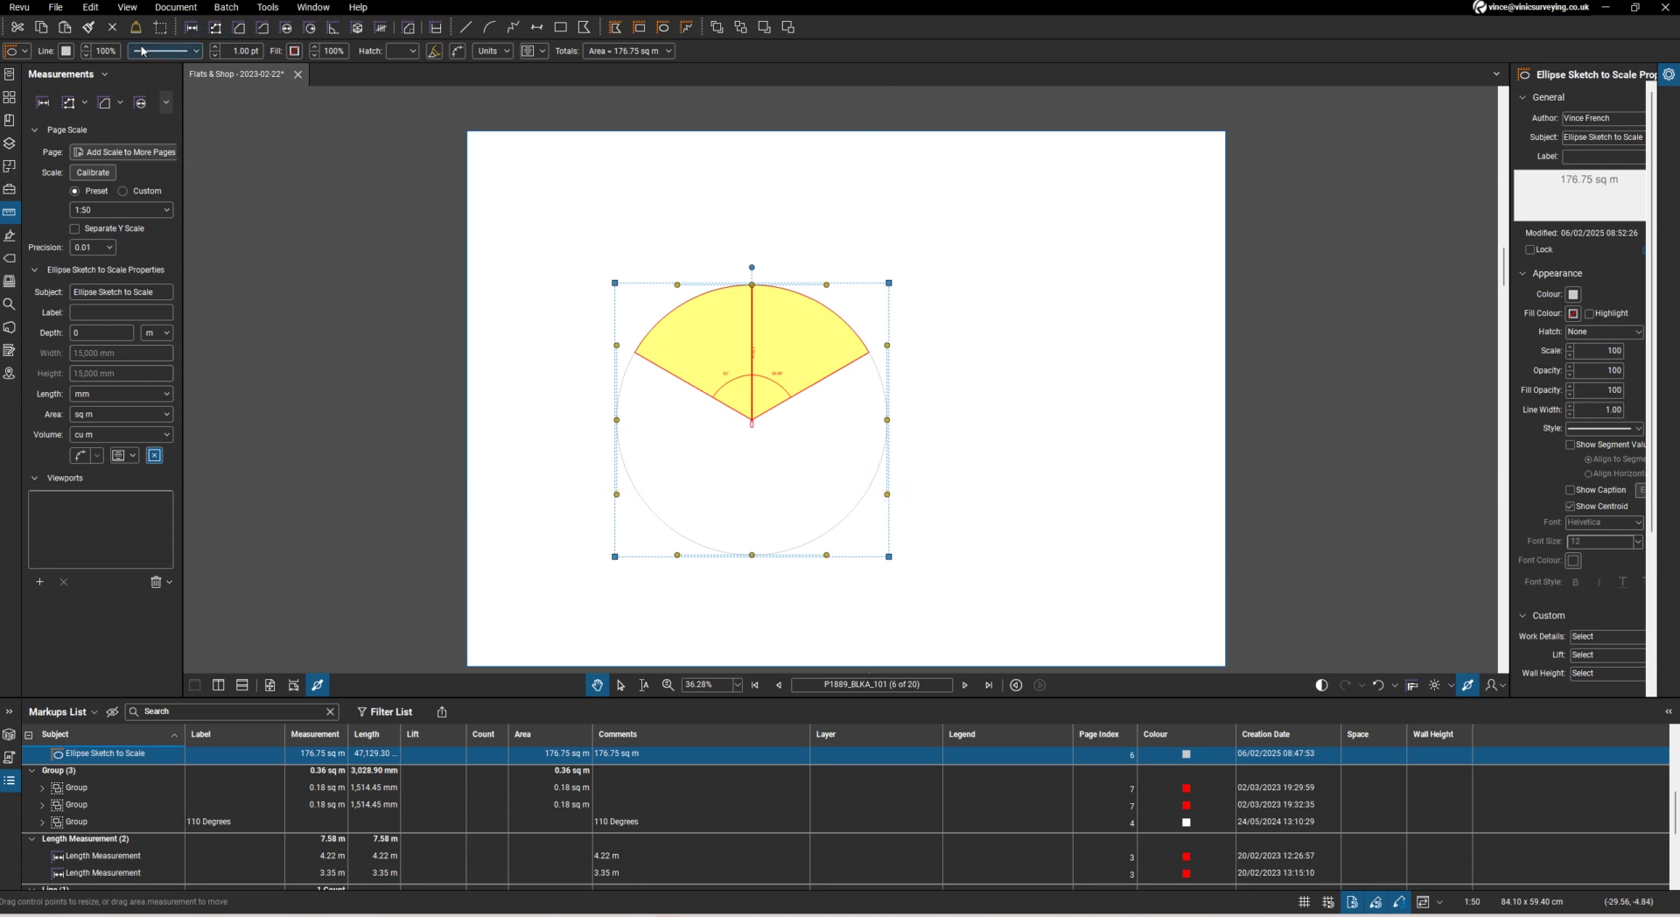
{"action": "left_click", "coordinate": [624, 241]}
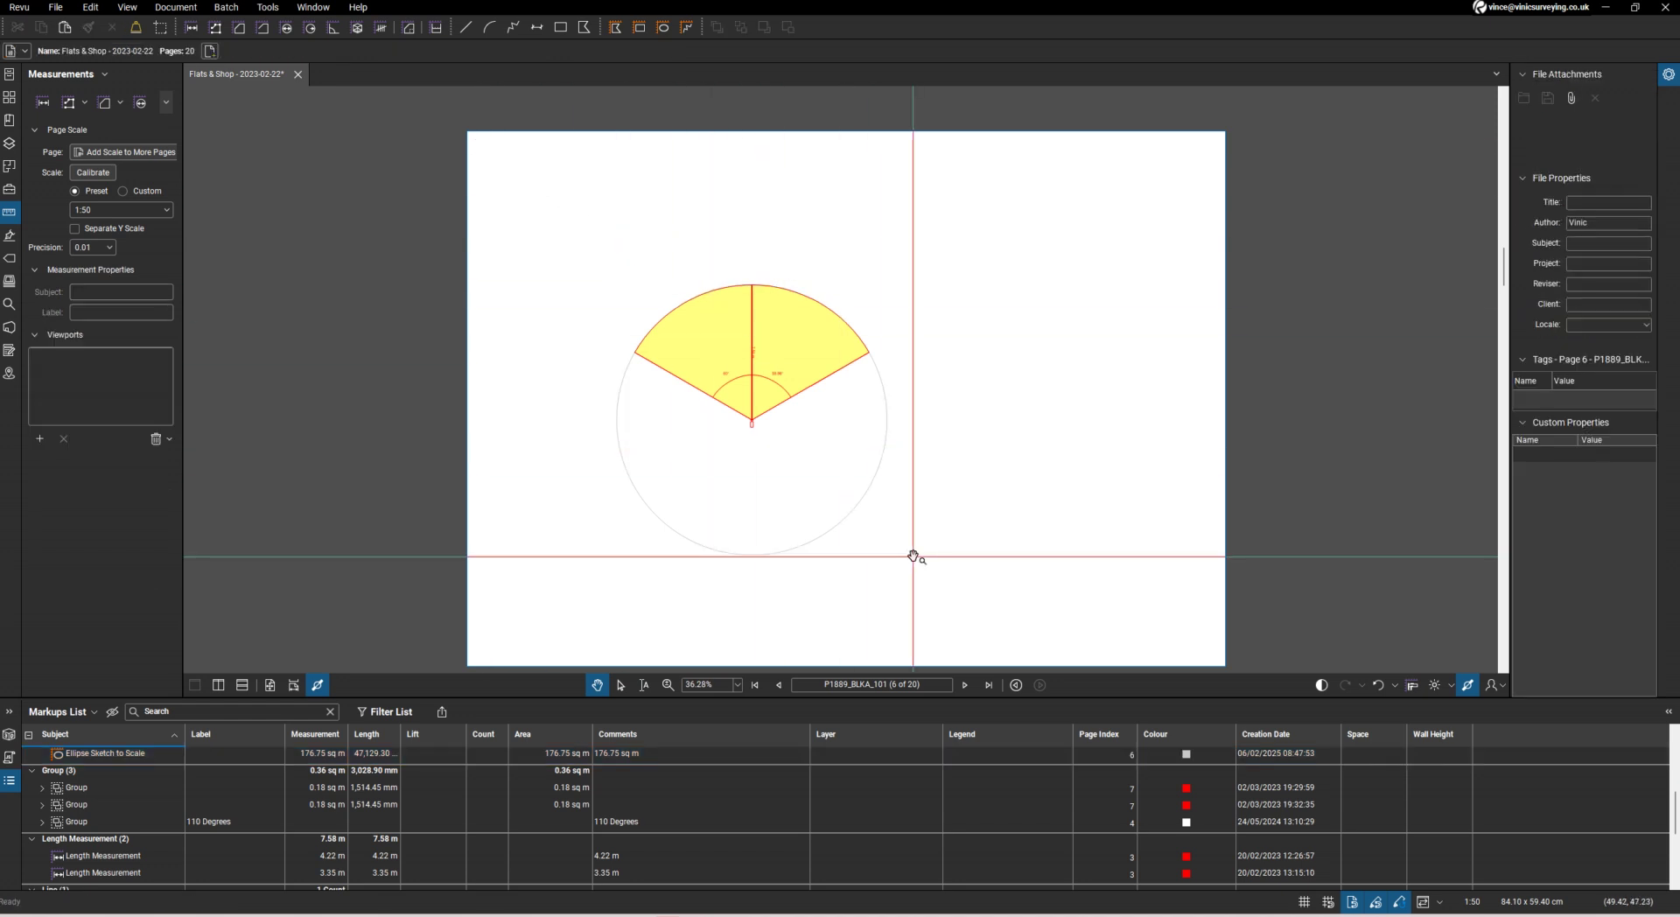
Try grouping the circle, sectors, angles, centre lines and camera into one symbol and toggling the group's highlight effect
{"action": "left_click_drag", "start_coordinate": [906, 568], "coordinate": [553, 248]}
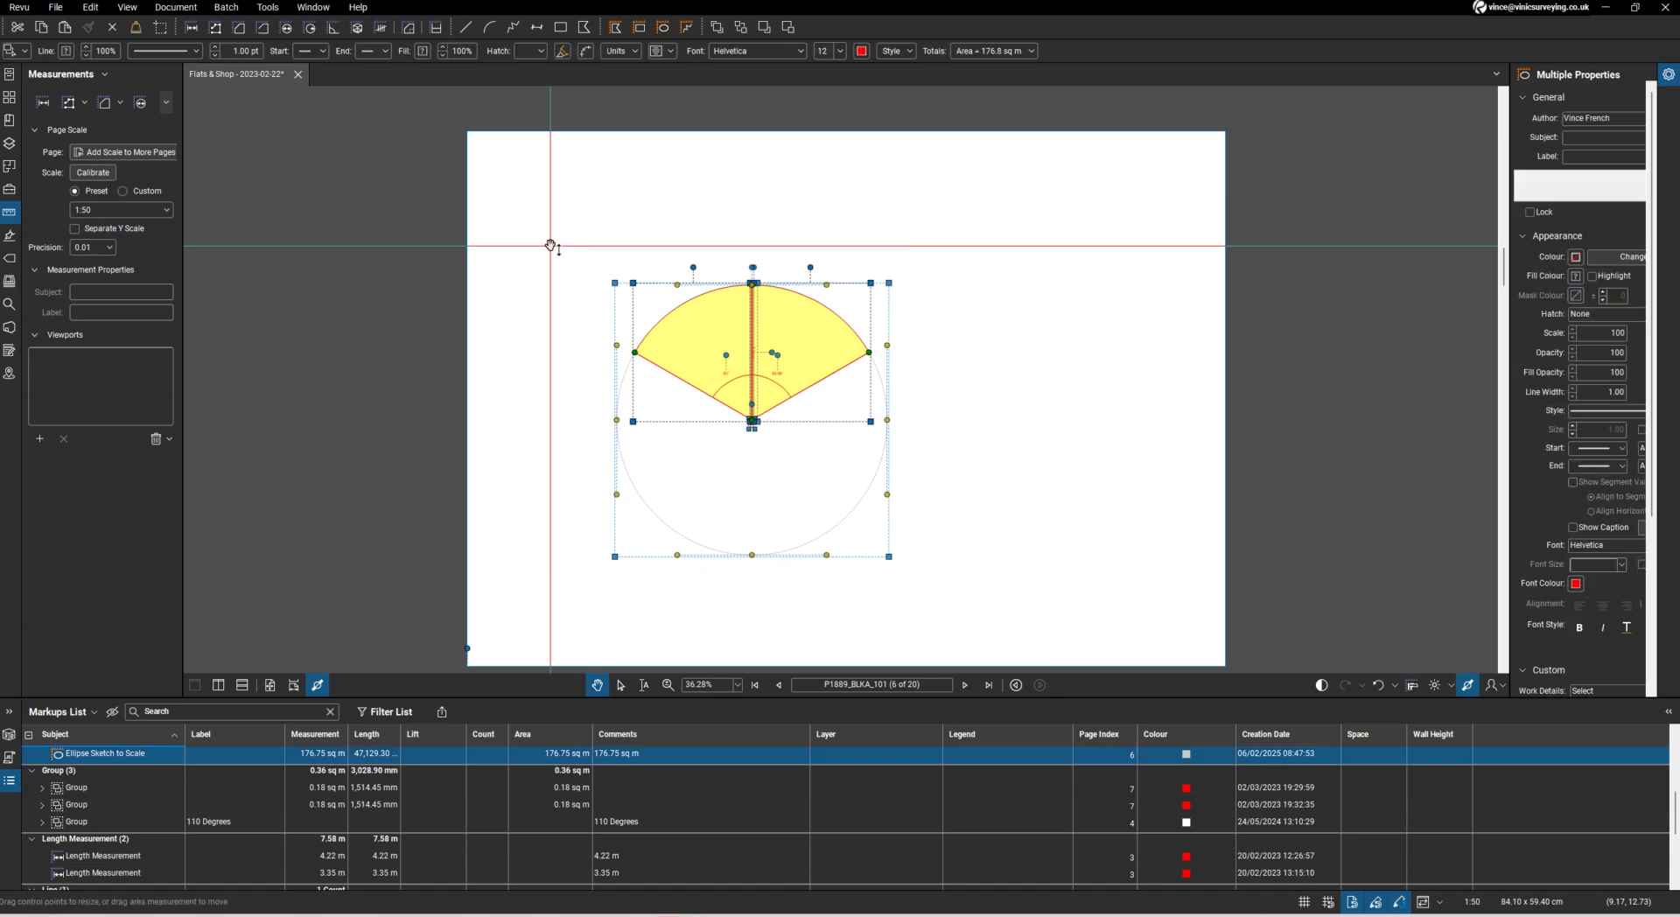
{"action": "key", "text": "ctrl+g"}
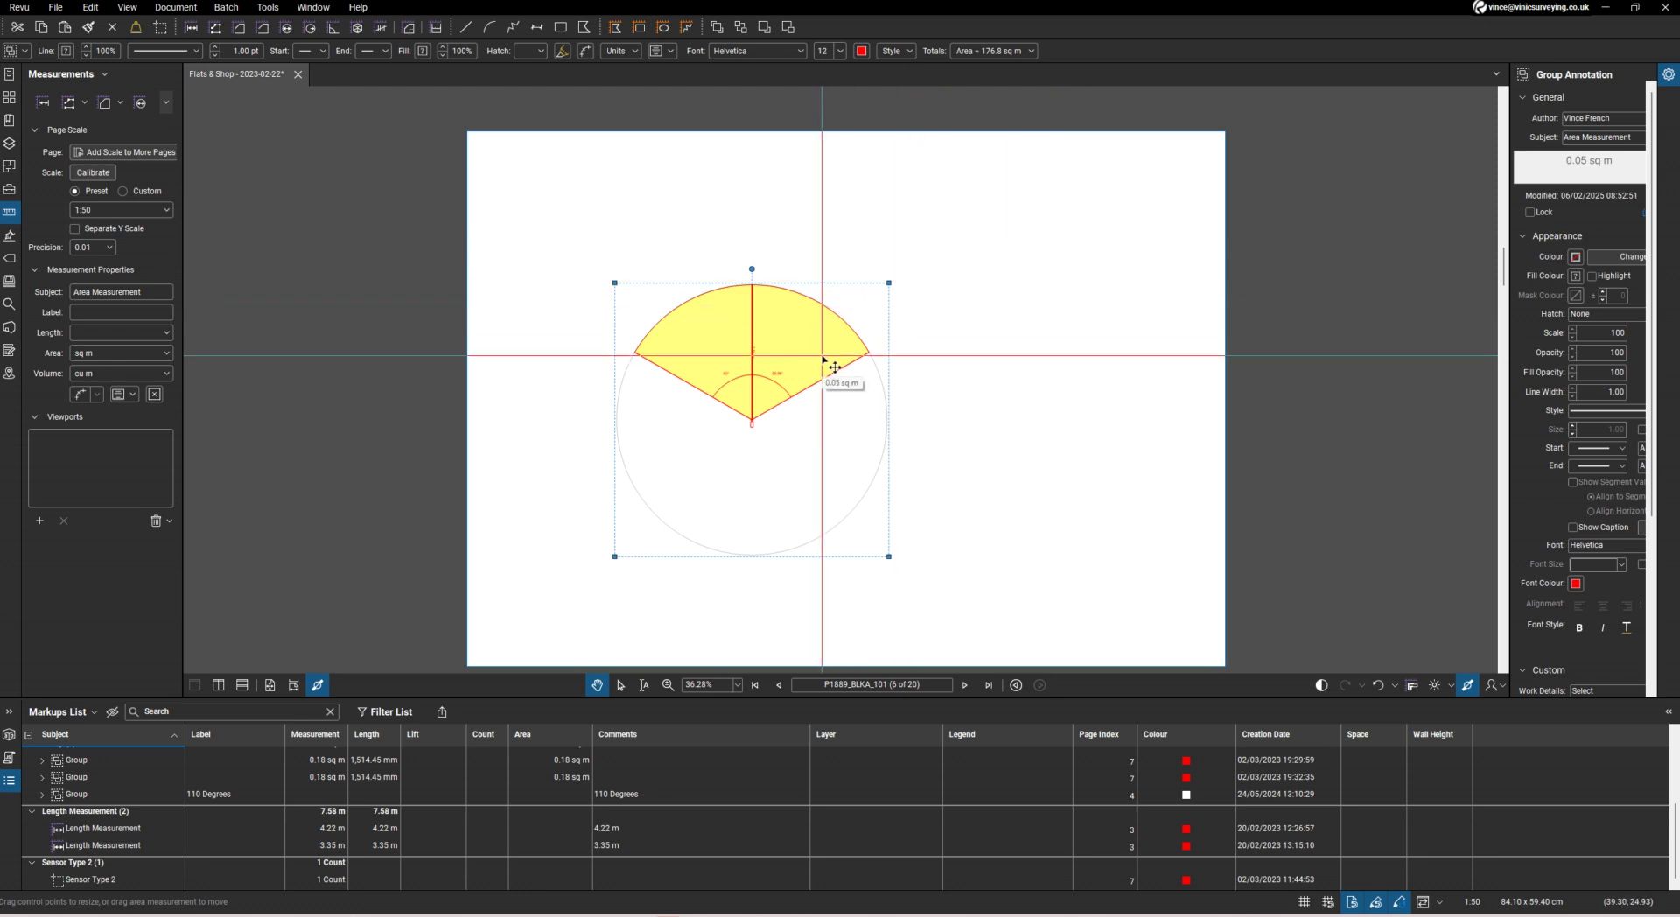
{"action": "left_click", "coordinate": [564, 51]}
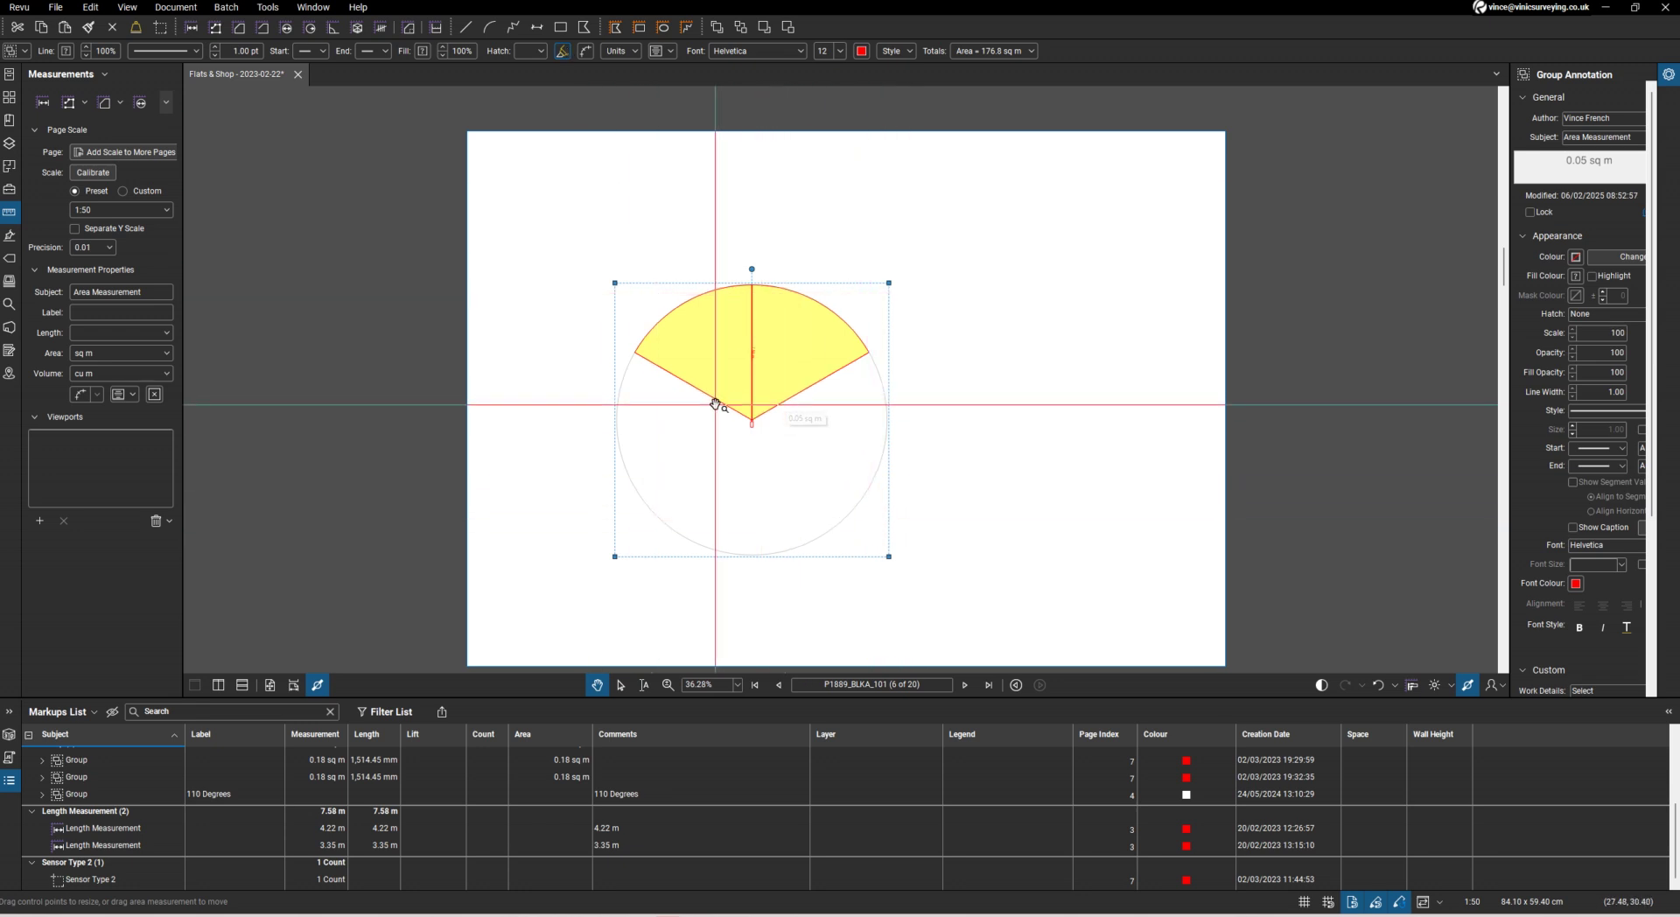
{"action": "scroll", "coordinate": [716, 404], "scroll_direction": "up", "scroll_amount": 3}
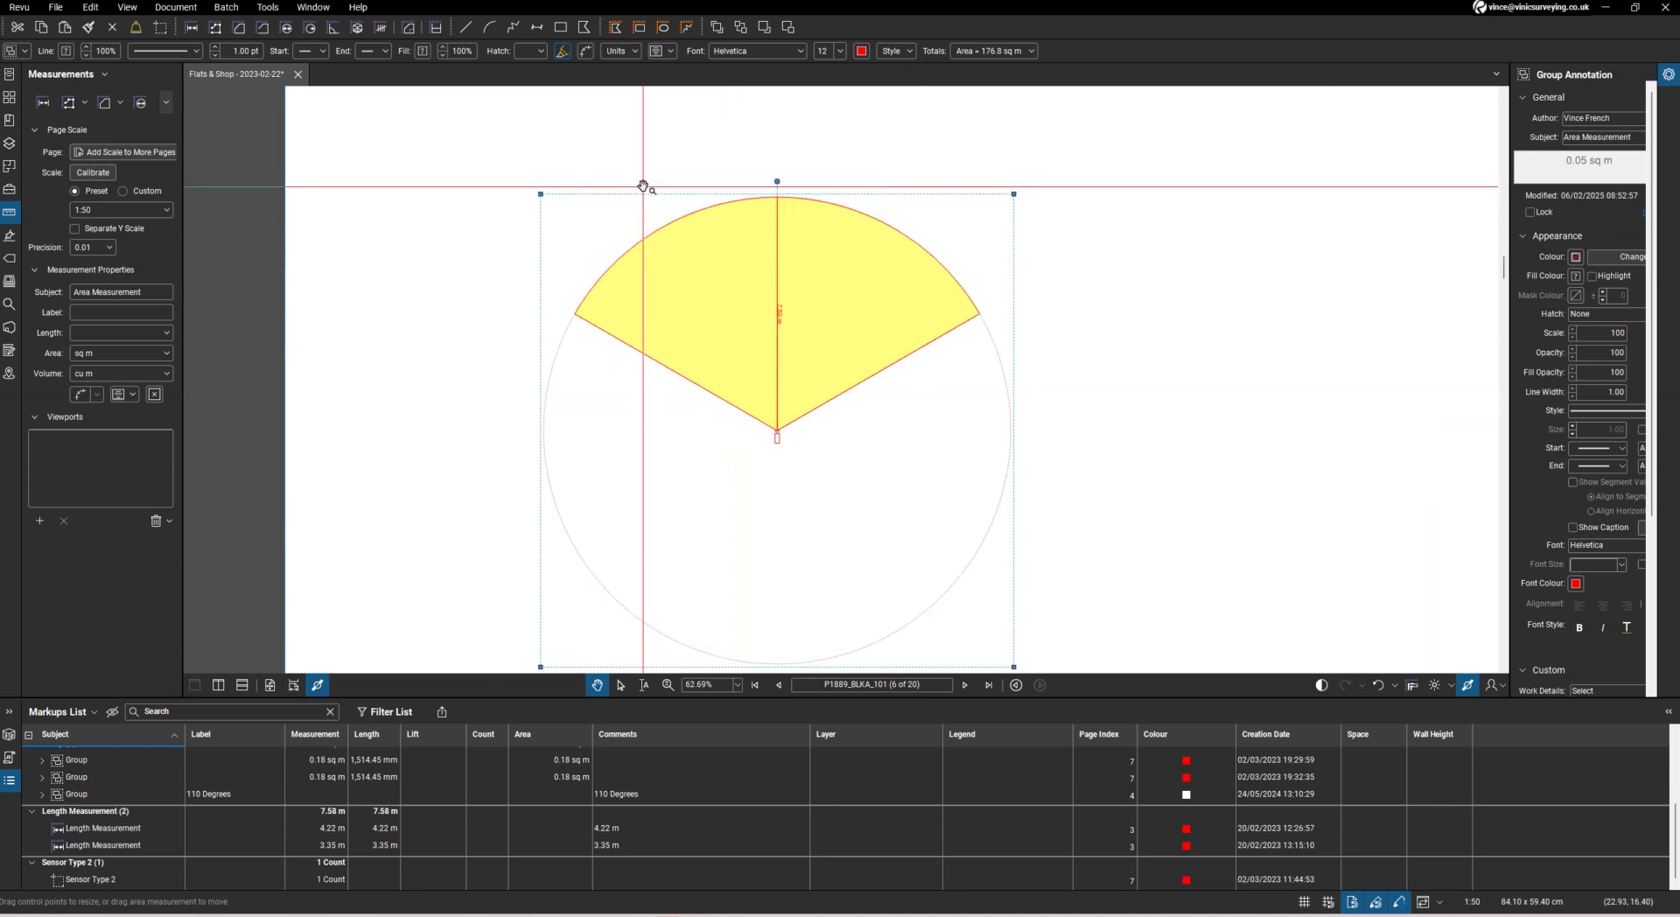
Ungroup the symbol and regroup its markups with the highlight effect applied to all of them
{"action": "left_click", "coordinate": [643, 186], "text": "shift"}
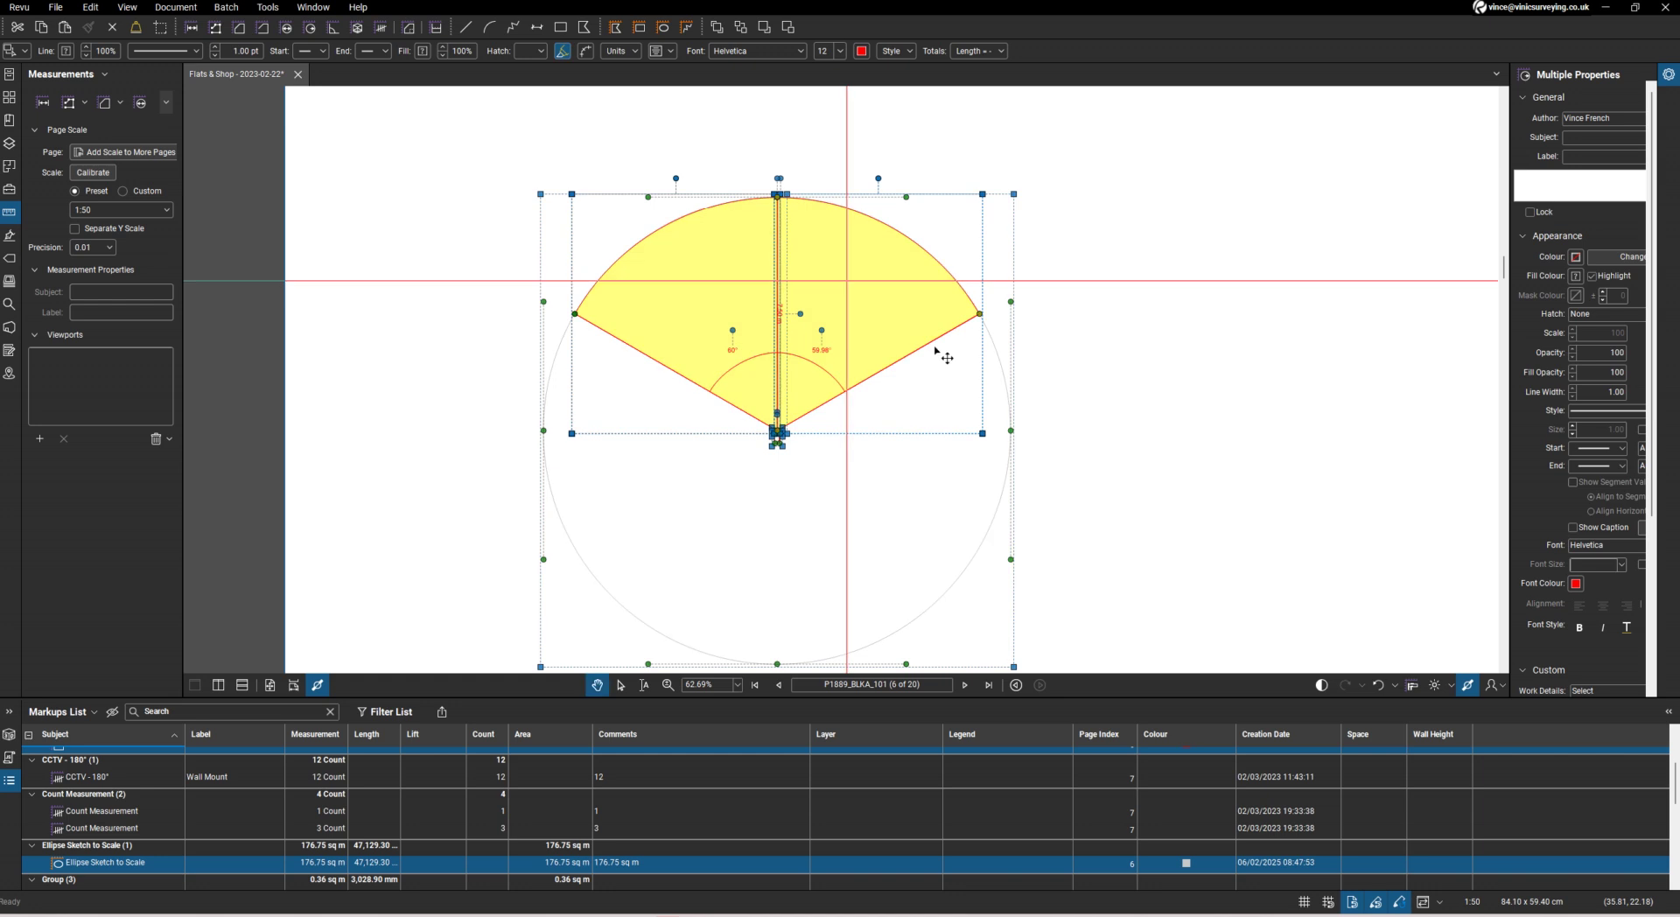
{"action": "left_click", "coordinate": [1264, 401]}
{"action": "scroll", "coordinate": [871, 398], "scroll_direction": "down", "scroll_amount": 3}
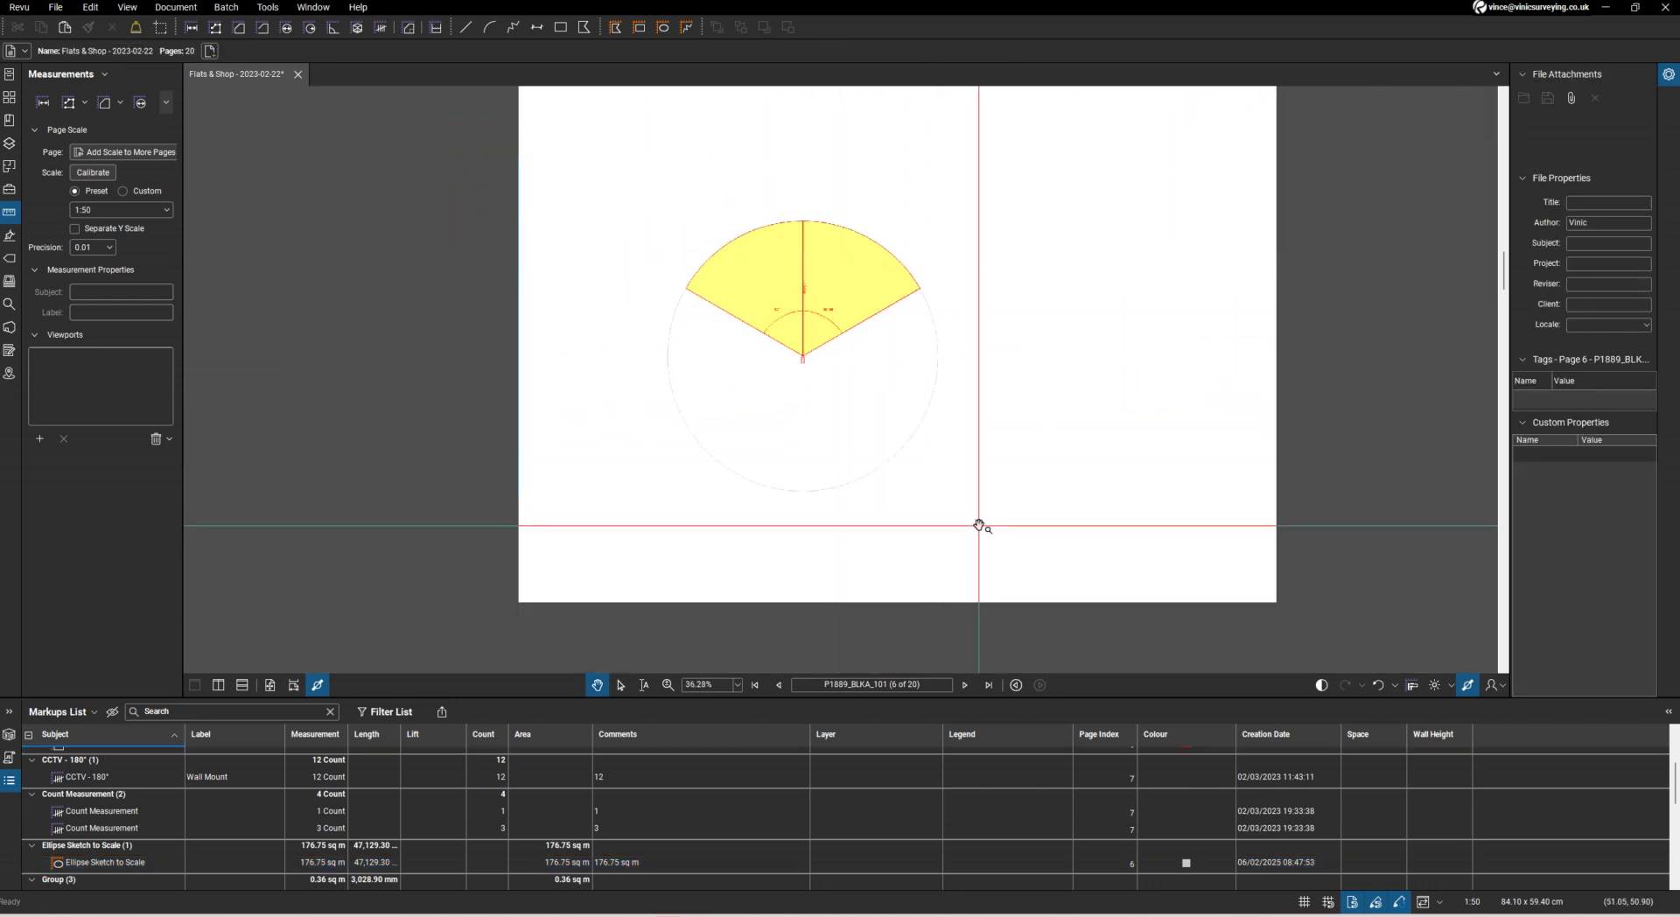
{"action": "left_click_drag", "start_coordinate": [983, 525], "coordinate": [628, 206]}
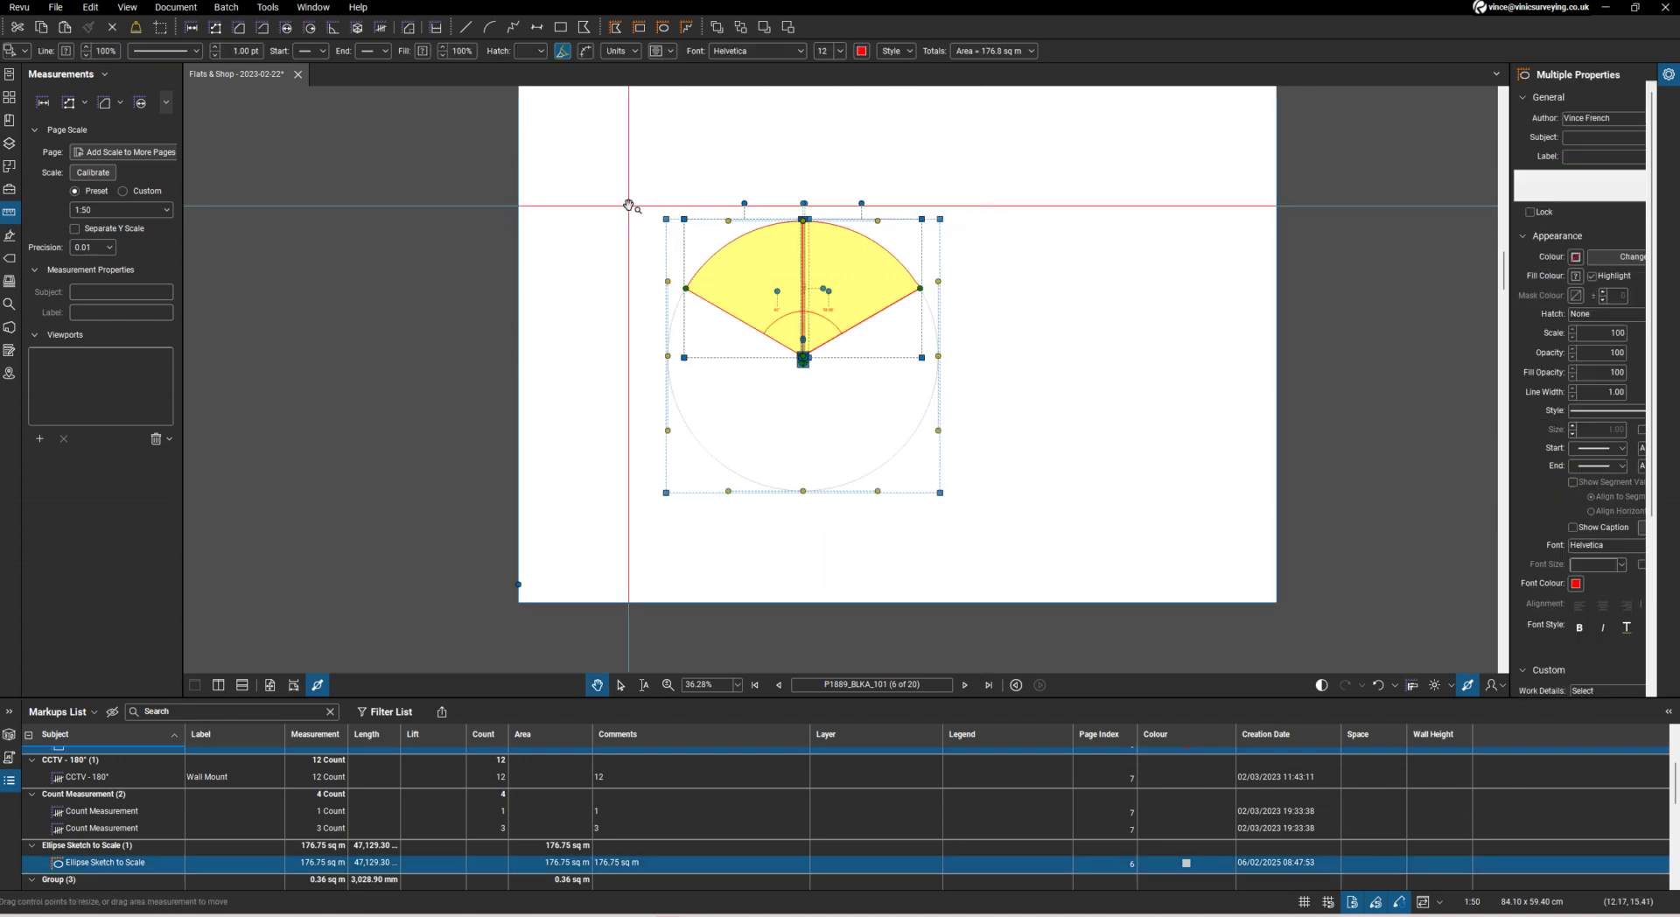
{"action": "key", "text": "ctrl+g"}
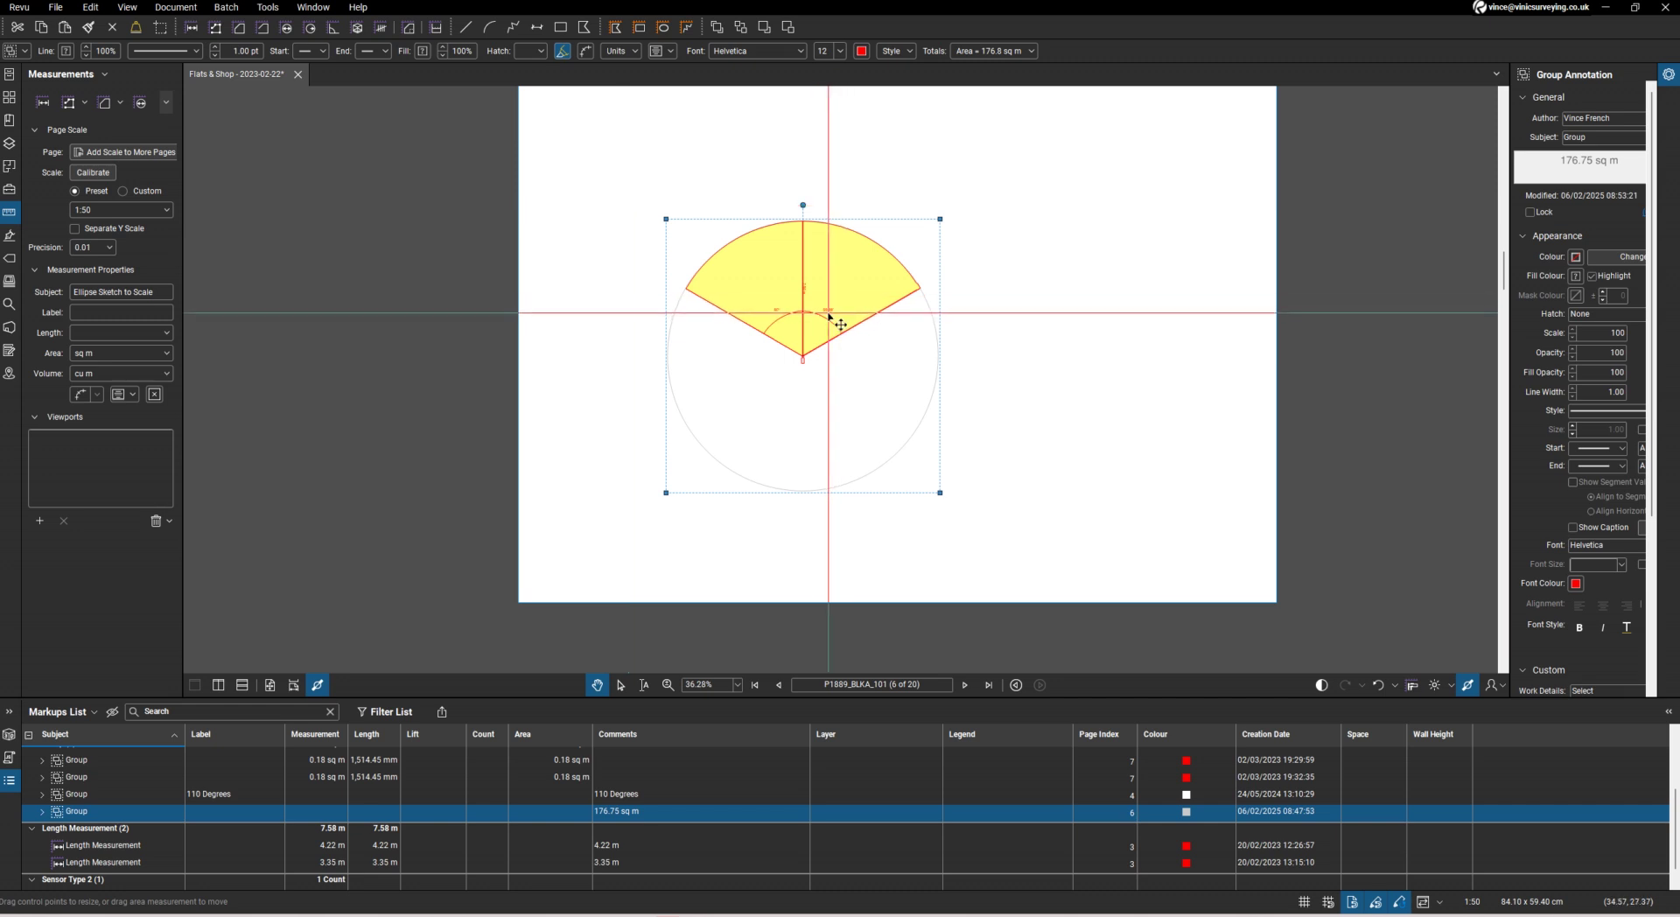
Ungroup the complete field-of-view symbol into its separate markups
{"action": "scroll", "coordinate": [837, 318], "scroll_direction": "up", "scroll_amount": 5}
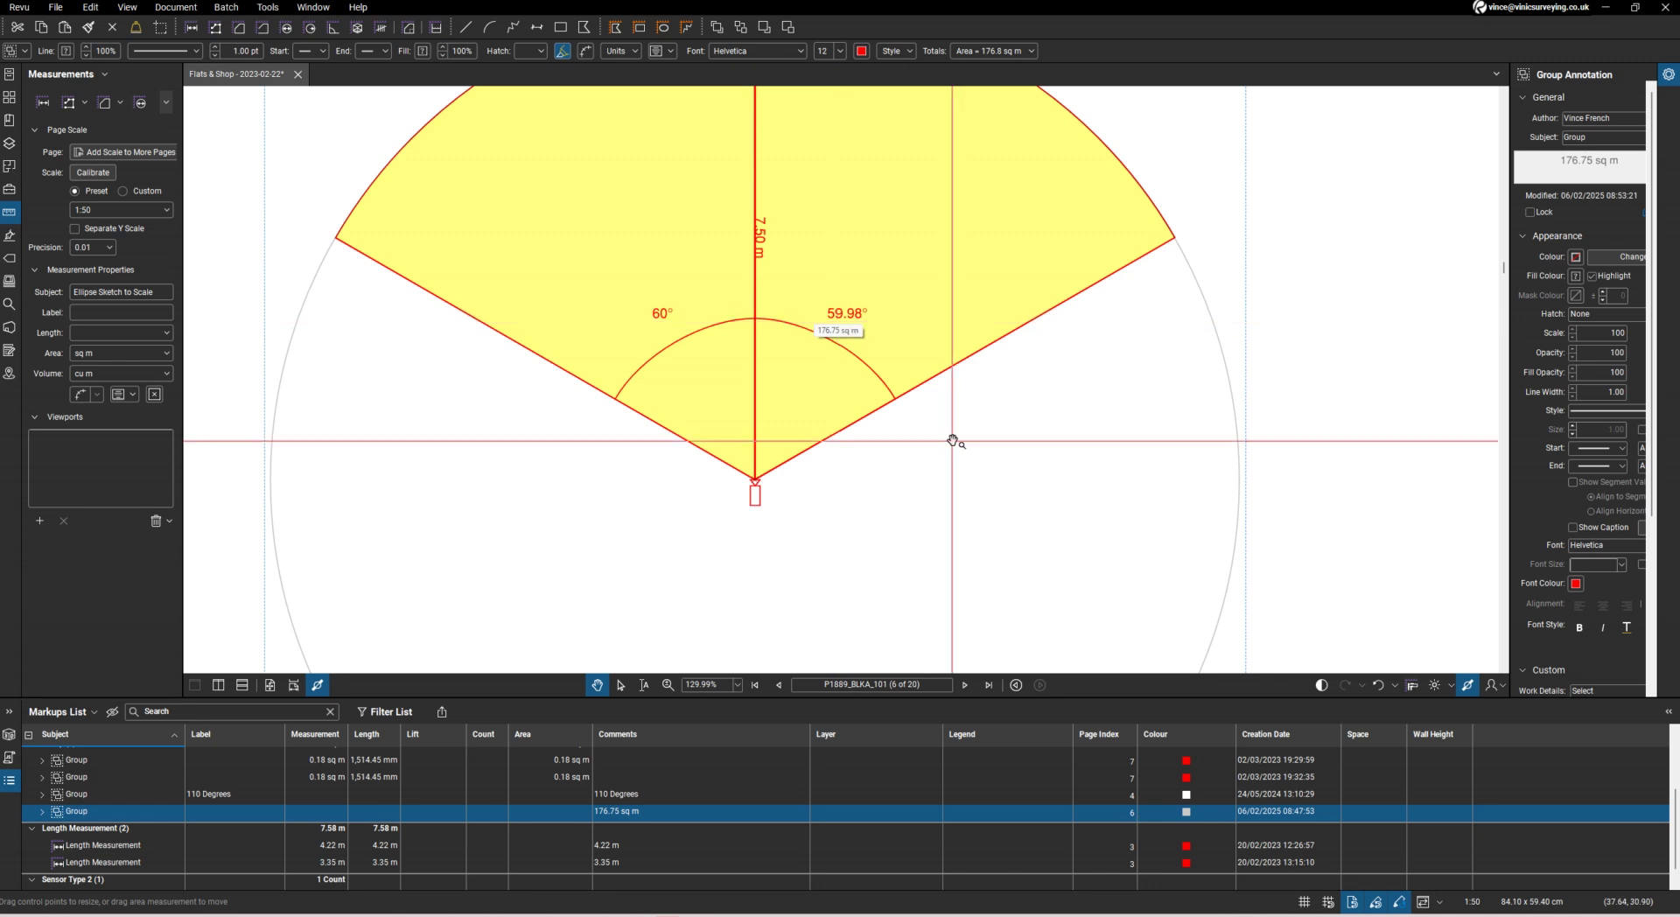
{"action": "scroll", "coordinate": [950, 440], "scroll_direction": "down", "scroll_amount": 3}
{"action": "key", "text": "ctrl+shift+g"}
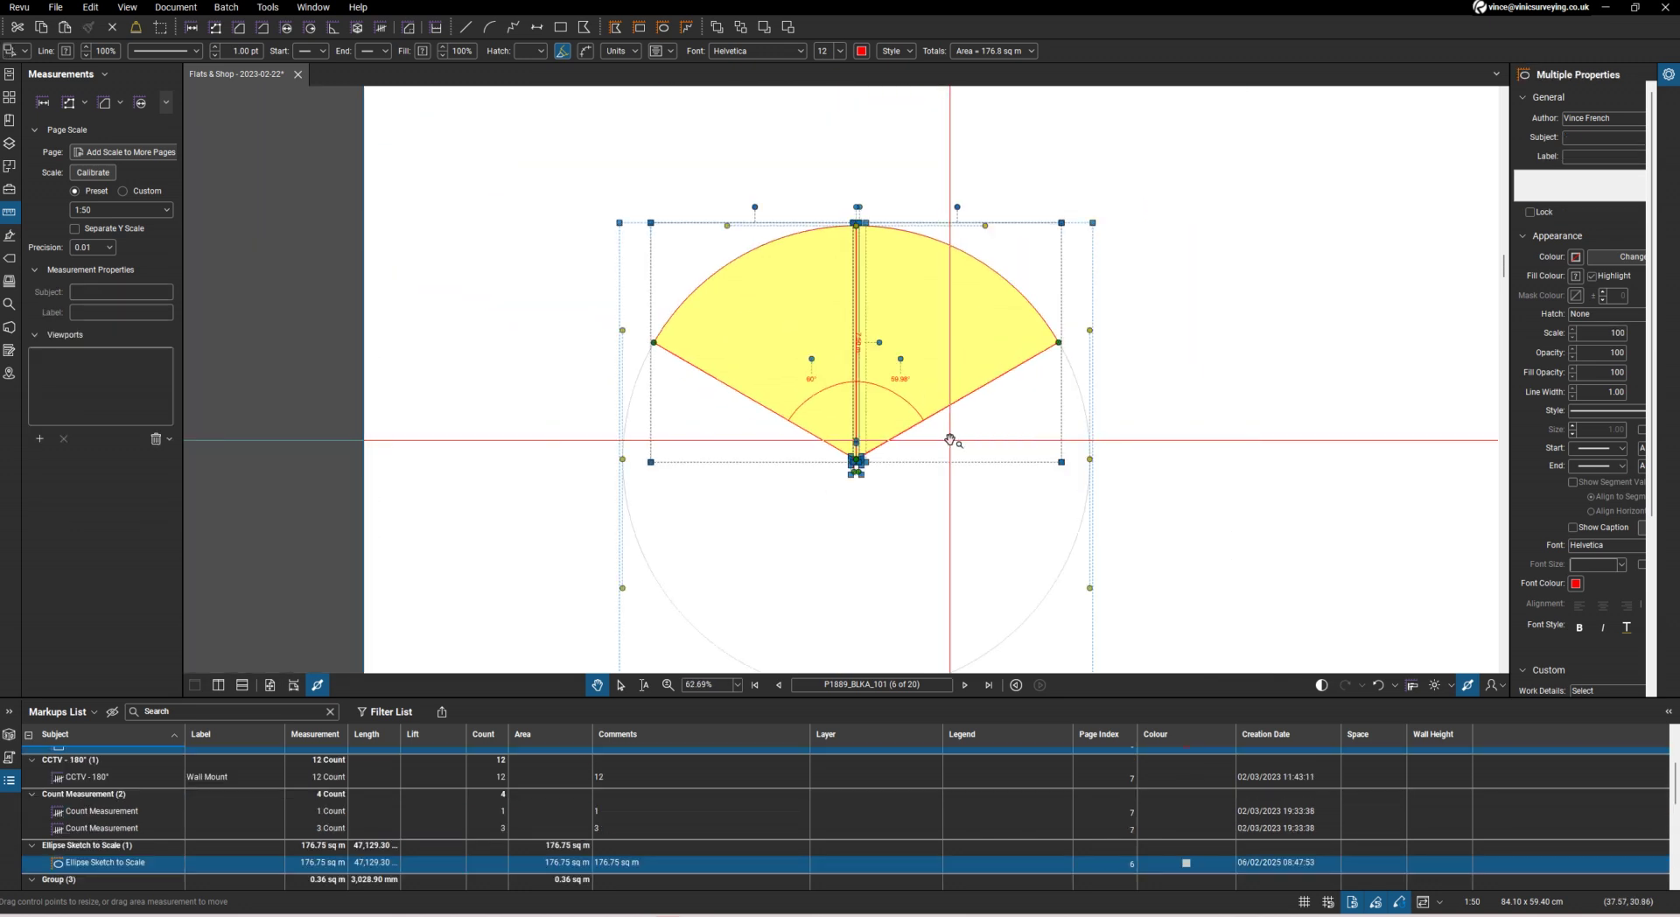
{"action": "scroll", "coordinate": [910, 420], "scroll_direction": "up", "scroll_amount": 2}
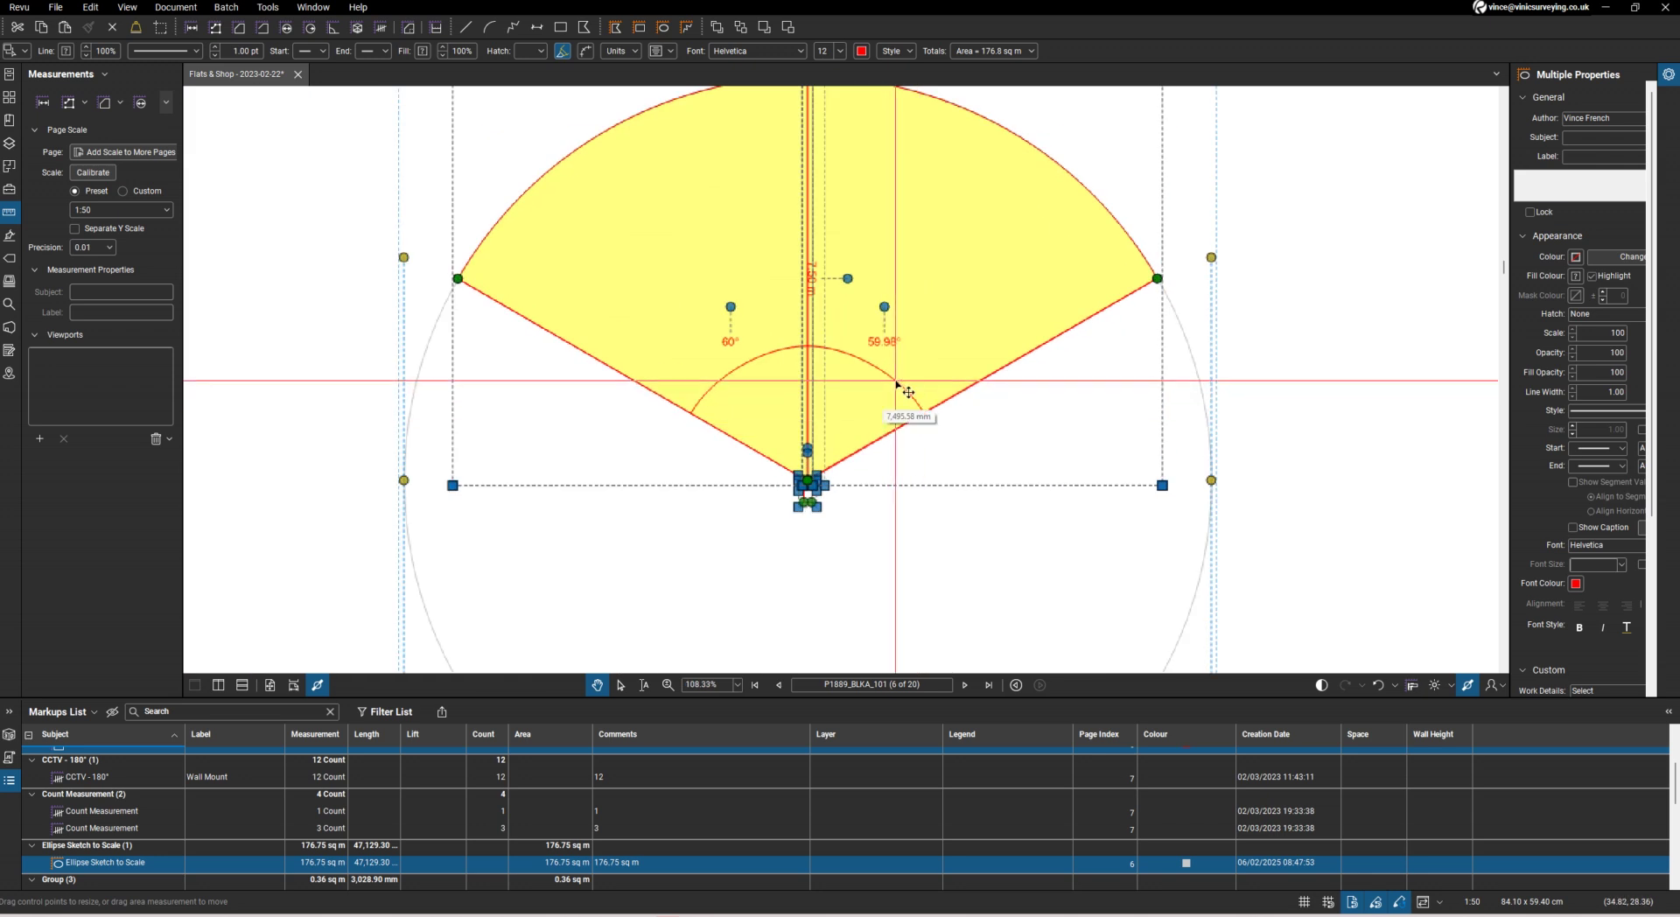
{"action": "left_click", "coordinate": [897, 383]}
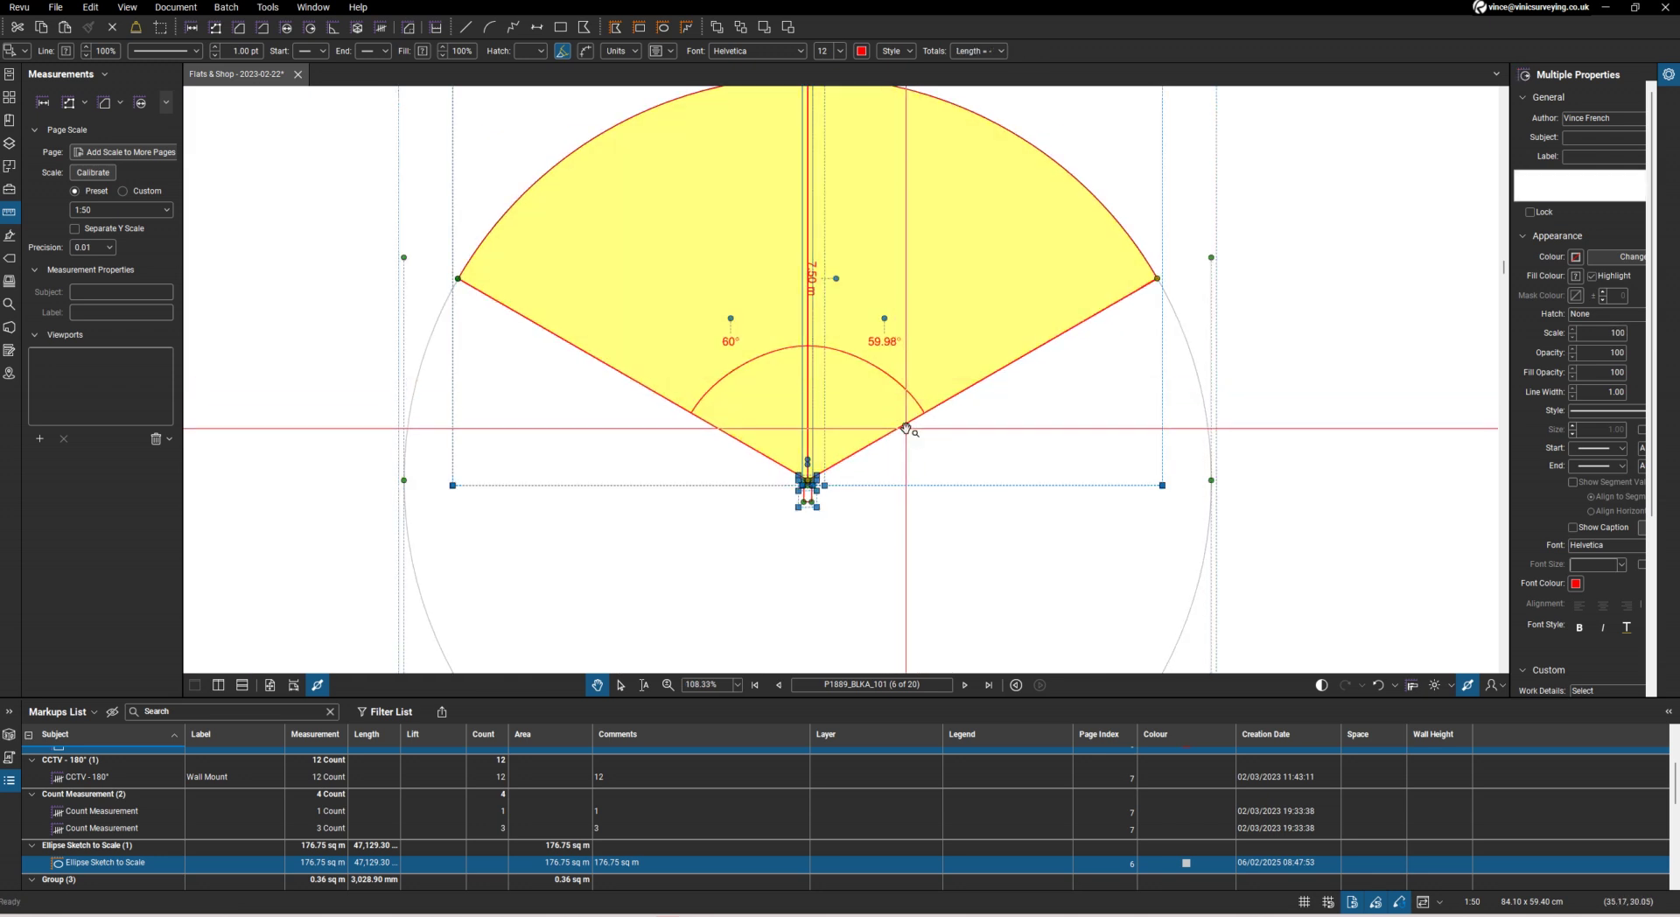
Select the right 60° sector of the camera symbol and set the measurement precision to 1
{"action": "left_click", "coordinate": [1081, 385]}
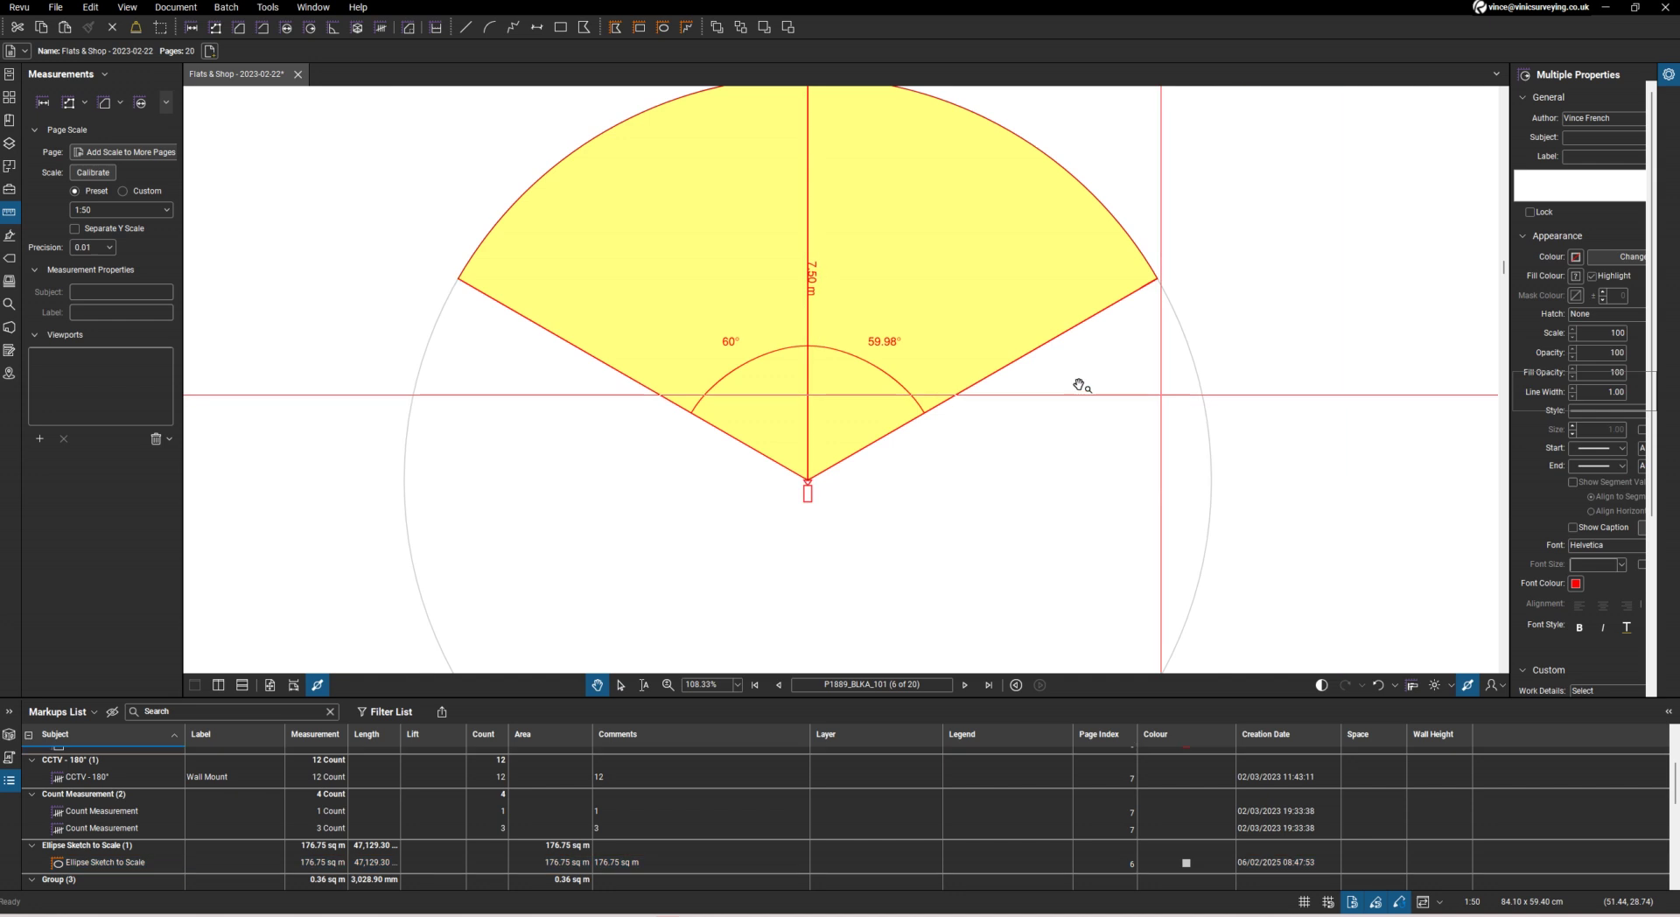
{"action": "left_click", "coordinate": [901, 392]}
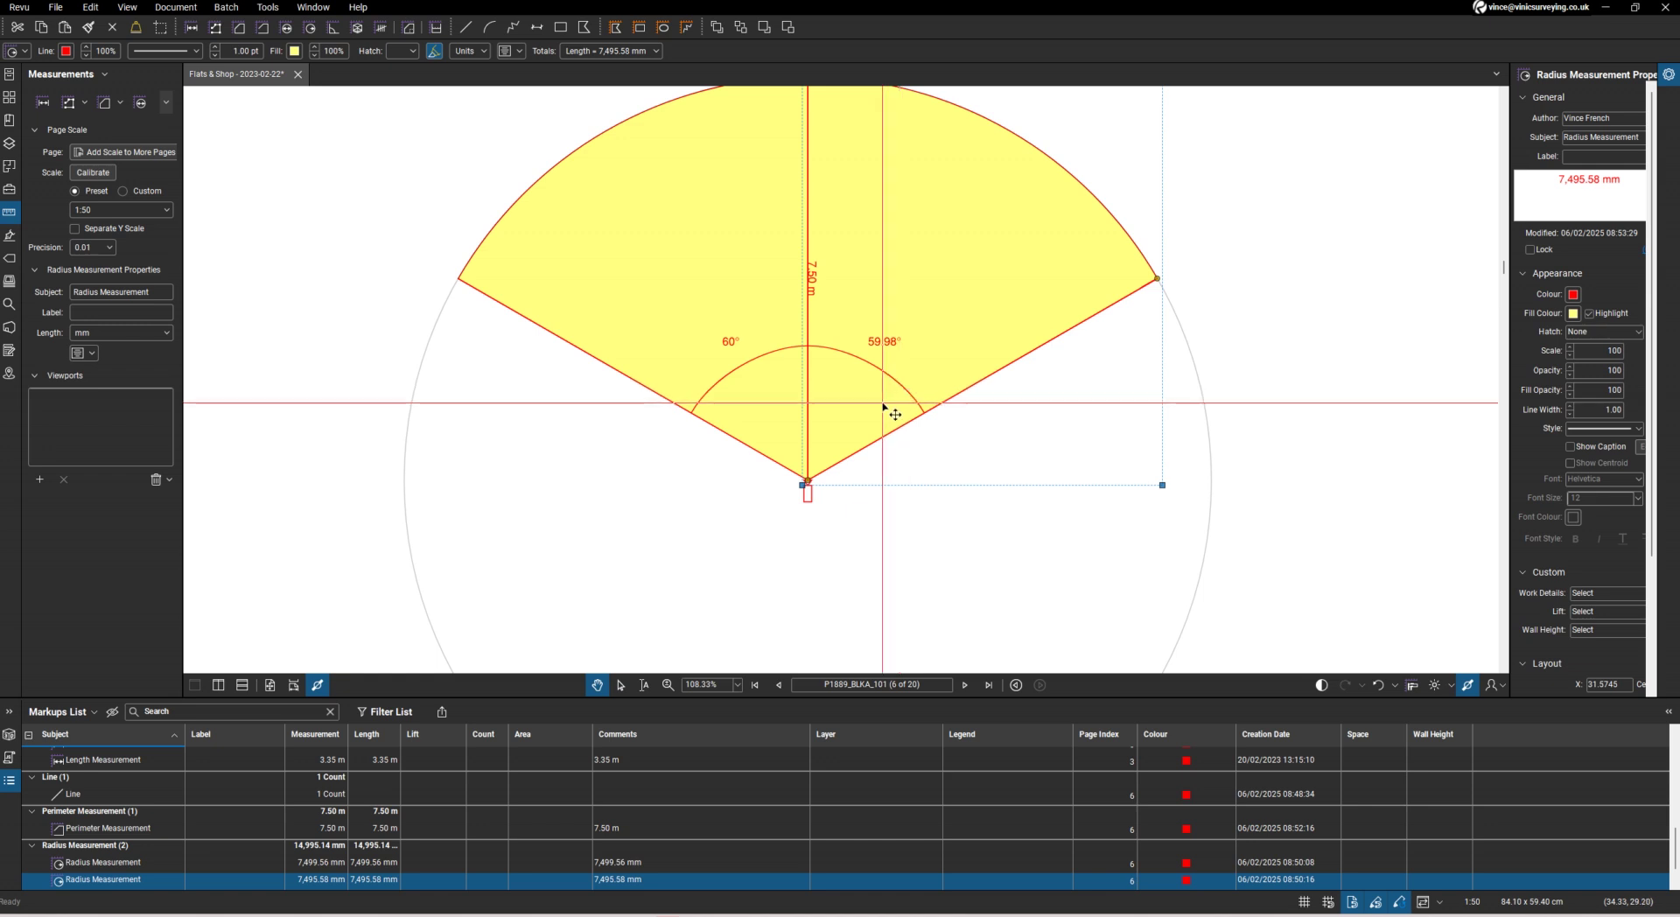
{"action": "scroll", "coordinate": [910, 395], "scroll_direction": "down", "scroll_amount": 2}
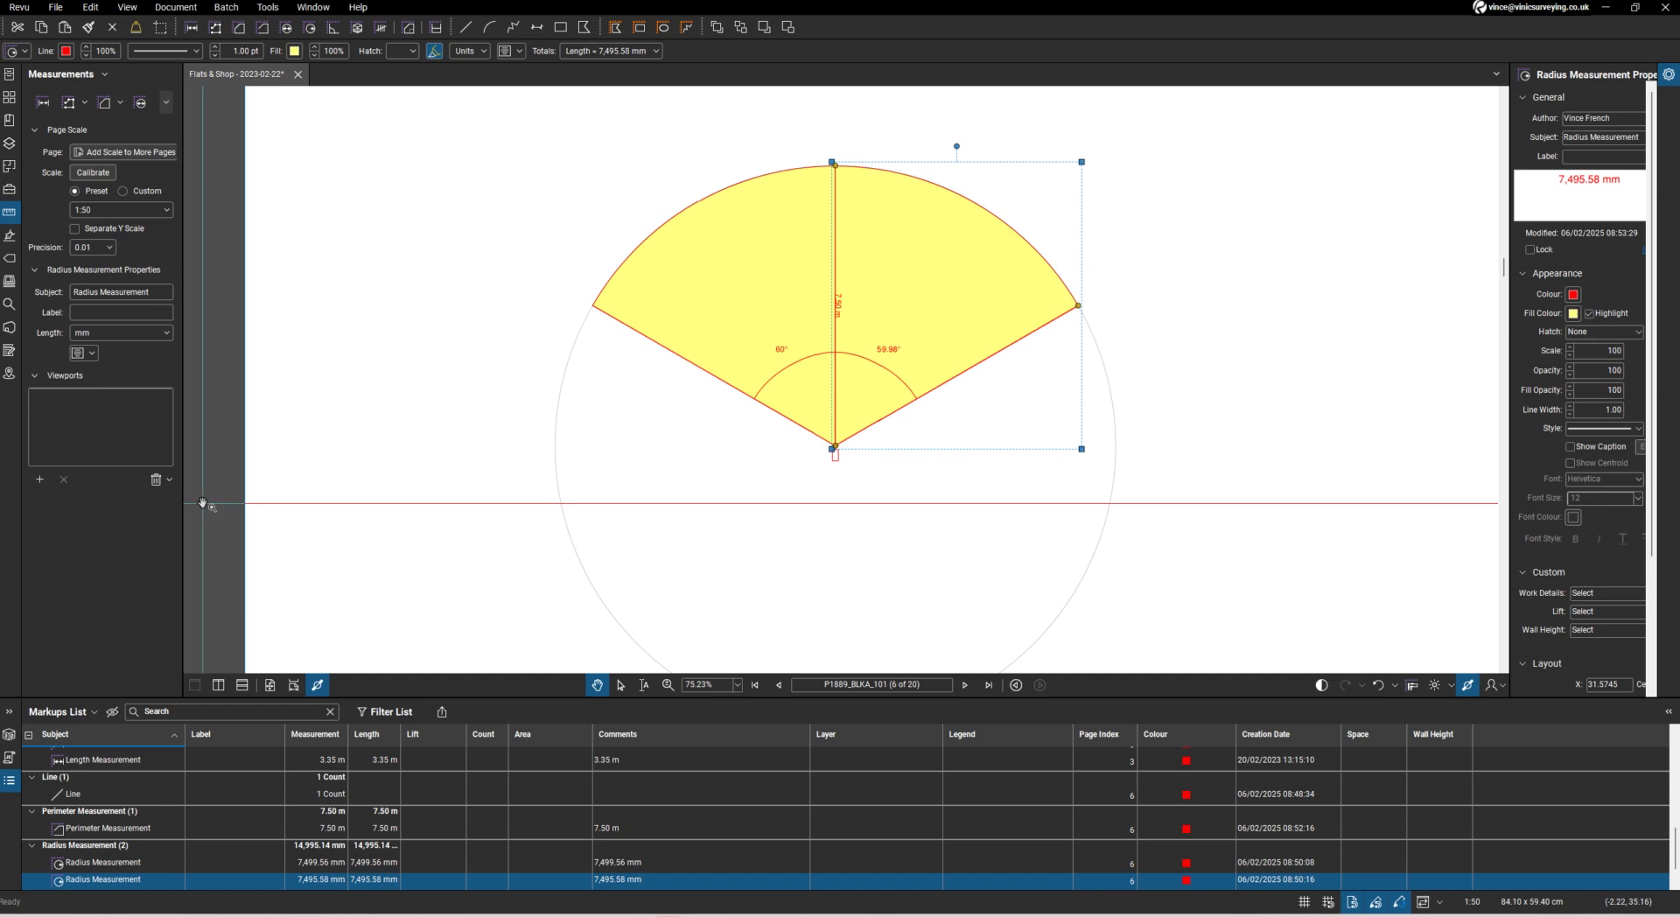
{"action": "left_click", "coordinate": [110, 254]}
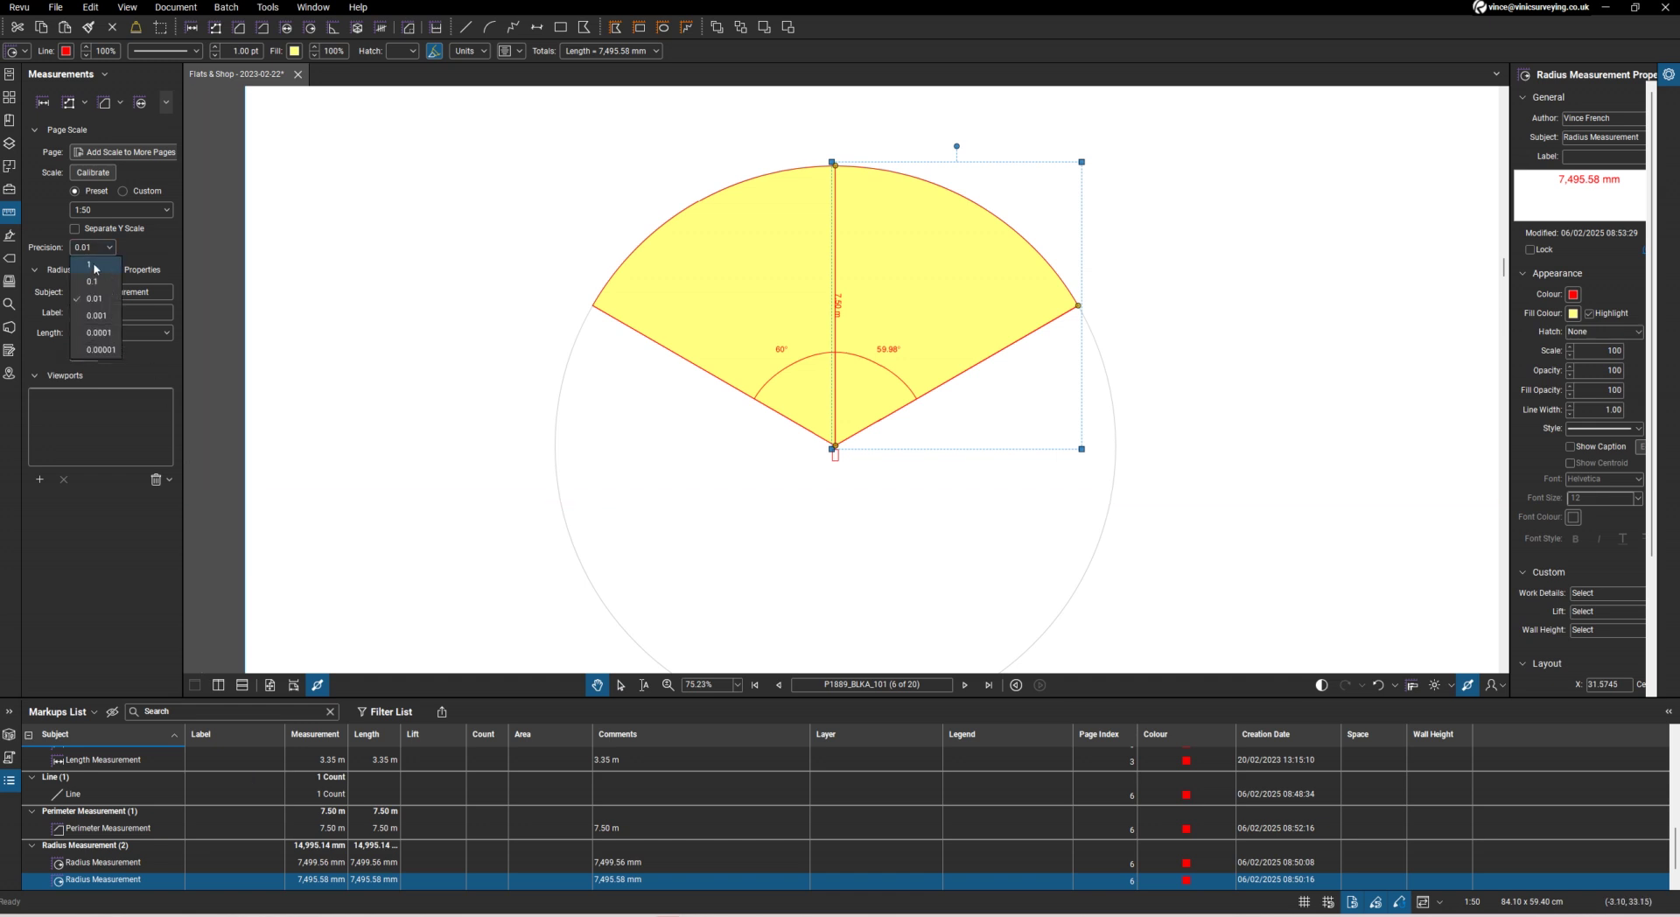
{"action": "left_click", "coordinate": [95, 266]}
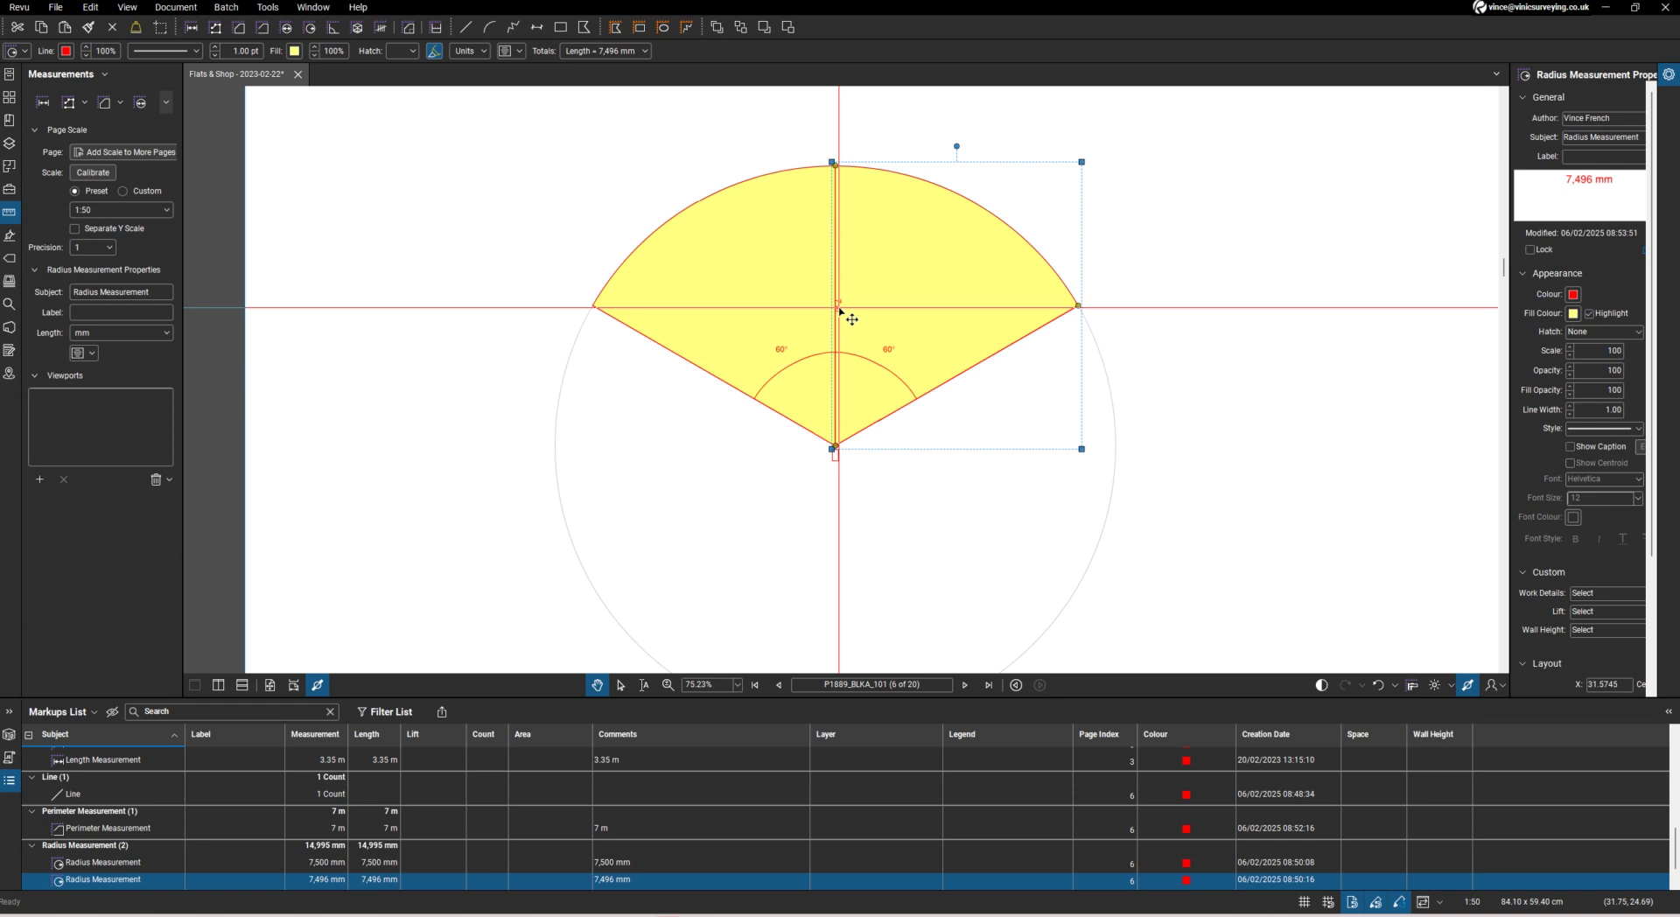
{"action": "scroll", "coordinate": [840, 310], "scroll_direction": "up", "scroll_amount": 4}
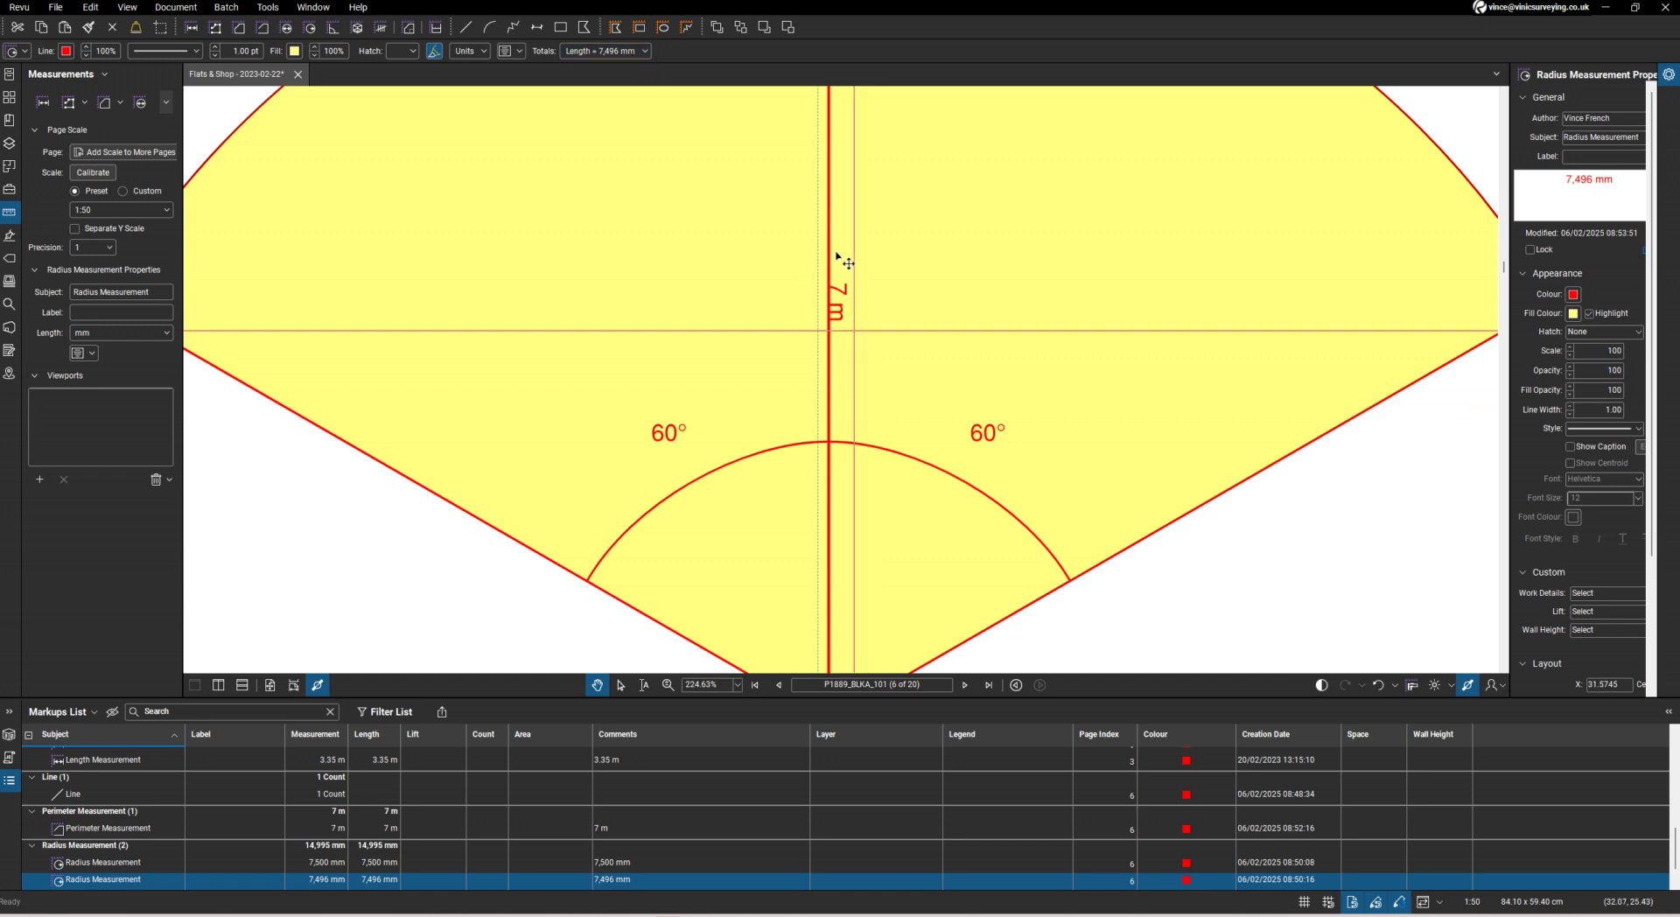
Set the measurement precision to 0.1
{"action": "left_click", "coordinate": [618, 54]}
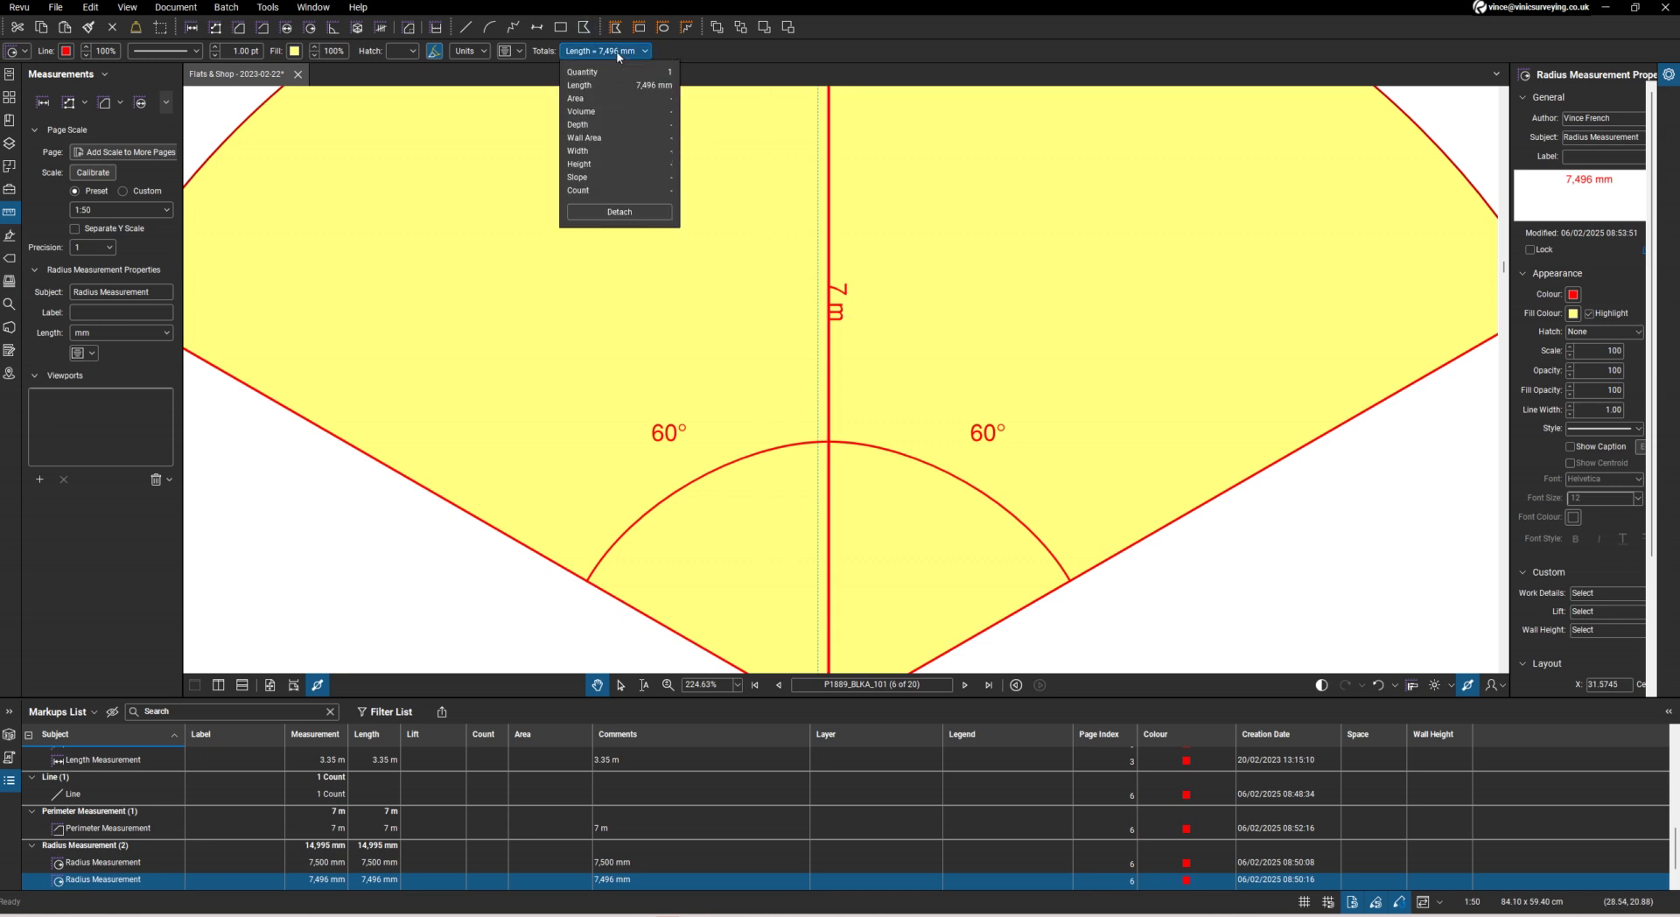
{"action": "left_click", "coordinate": [618, 53]}
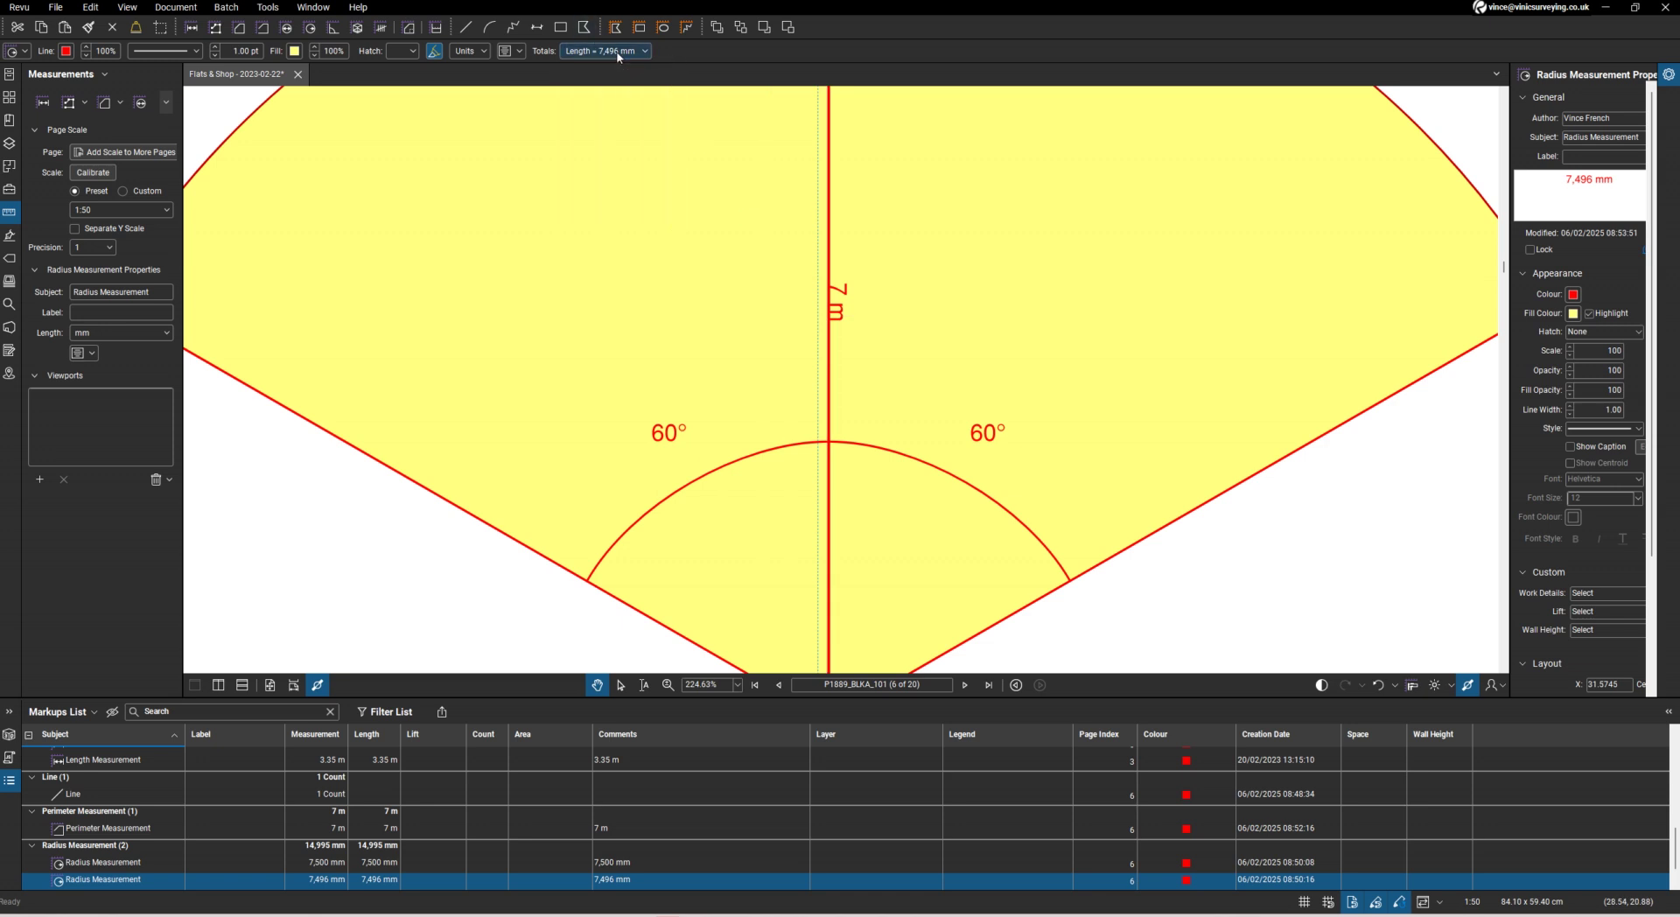
{"action": "left_click", "coordinate": [166, 210]}
{"action": "left_click", "coordinate": [167, 210]}
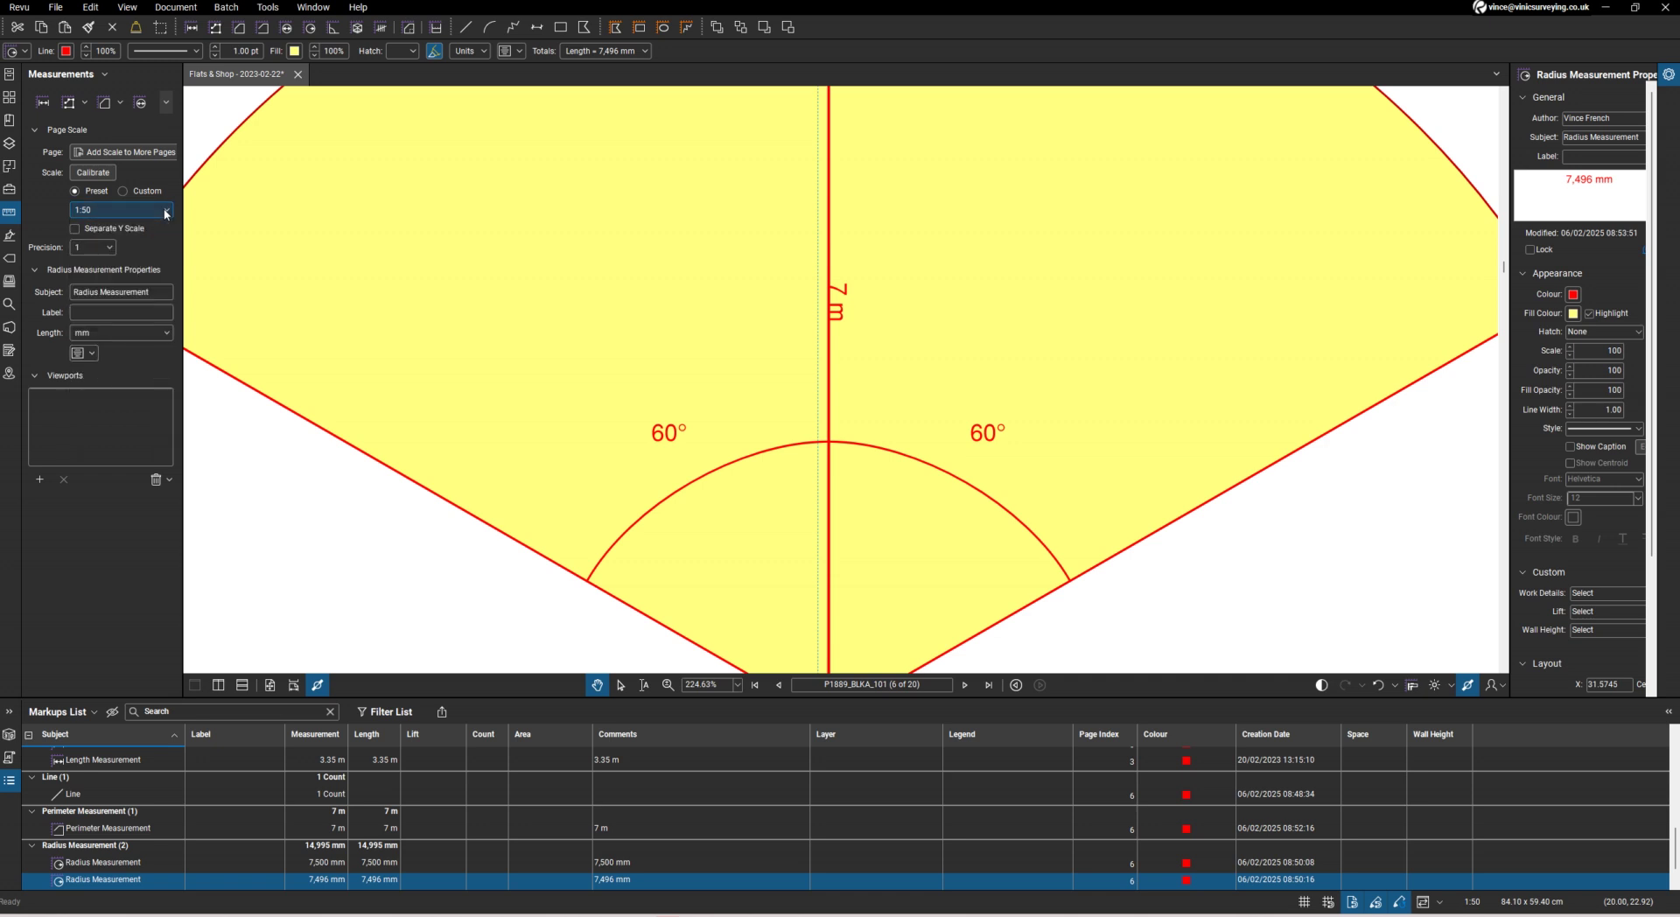
{"action": "left_click", "coordinate": [110, 246]}
{"action": "left_click", "coordinate": [94, 259]}
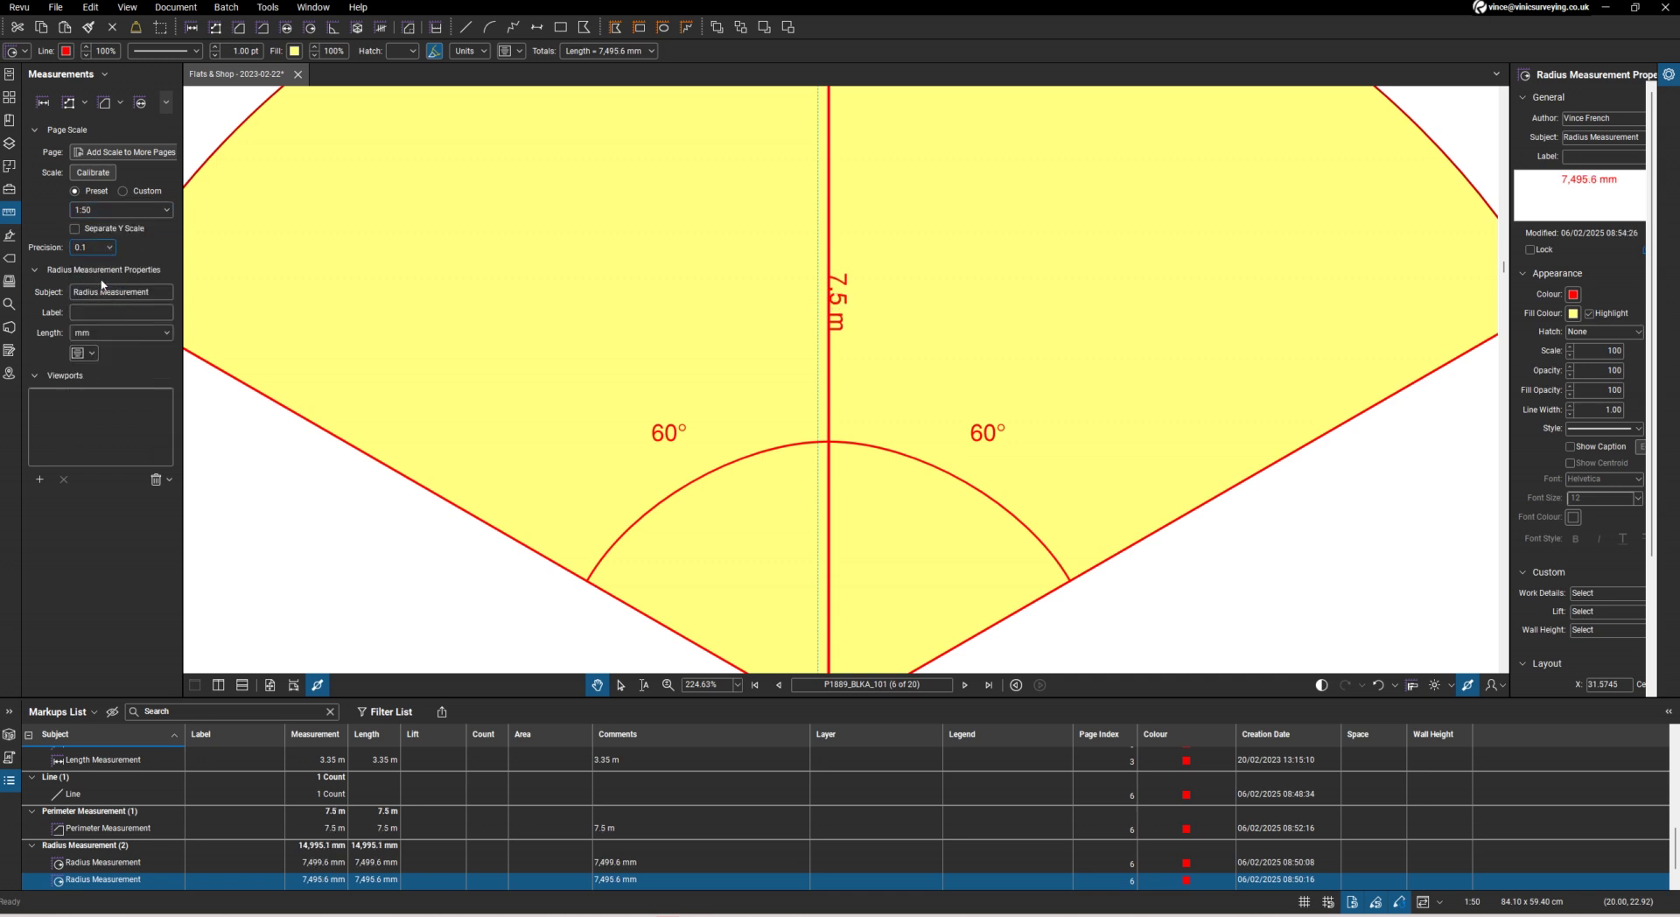
Select the circle, sectors, angles, centre lines and camera together and group them into one symbol
{"action": "scroll", "coordinate": [812, 372], "scroll_direction": "down", "scroll_amount": 4}
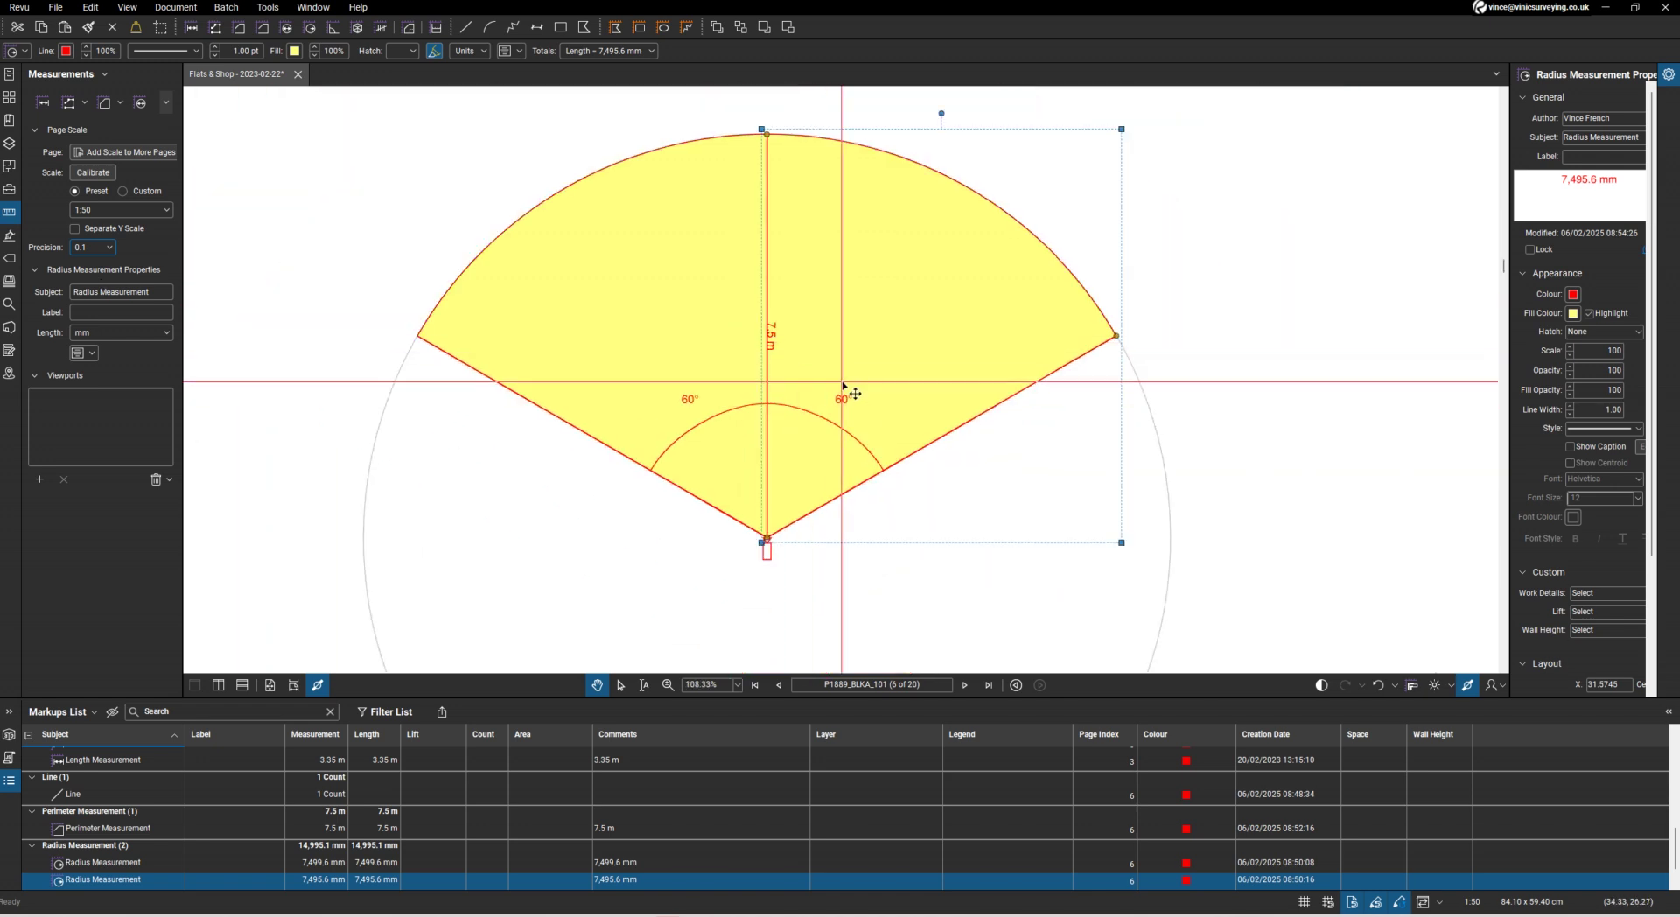
{"action": "scroll", "coordinate": [778, 308], "scroll_direction": "down", "scroll_amount": 3}
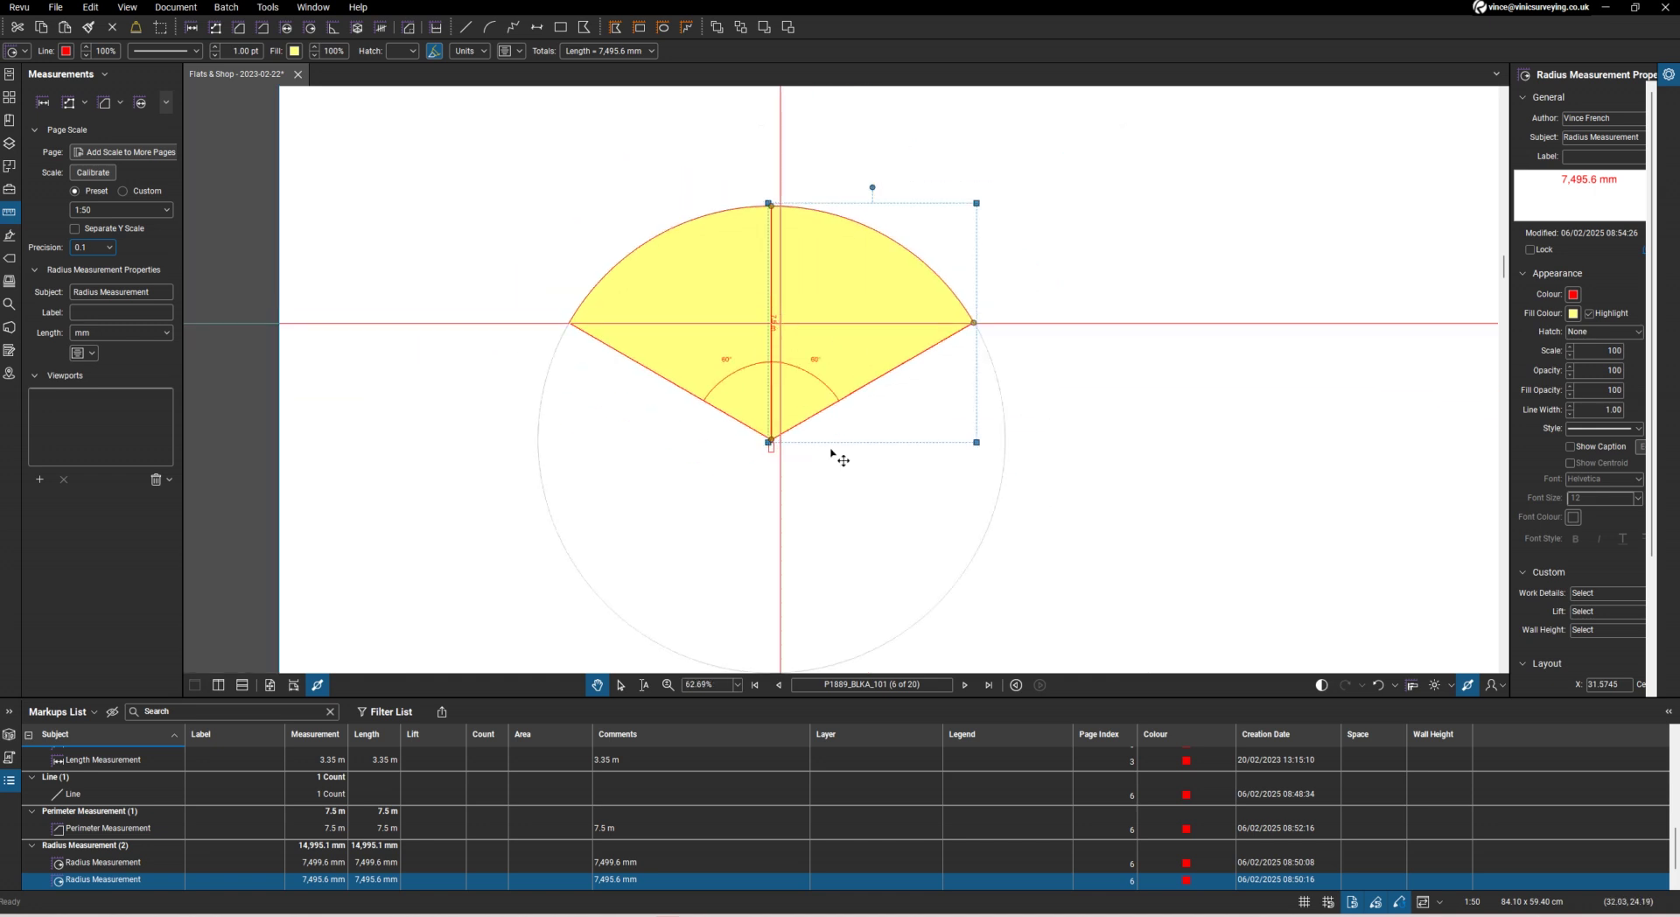
{"action": "left_click", "coordinate": [1035, 557]}
{"action": "scroll", "coordinate": [1006, 431], "scroll_direction": "down", "scroll_amount": 2}
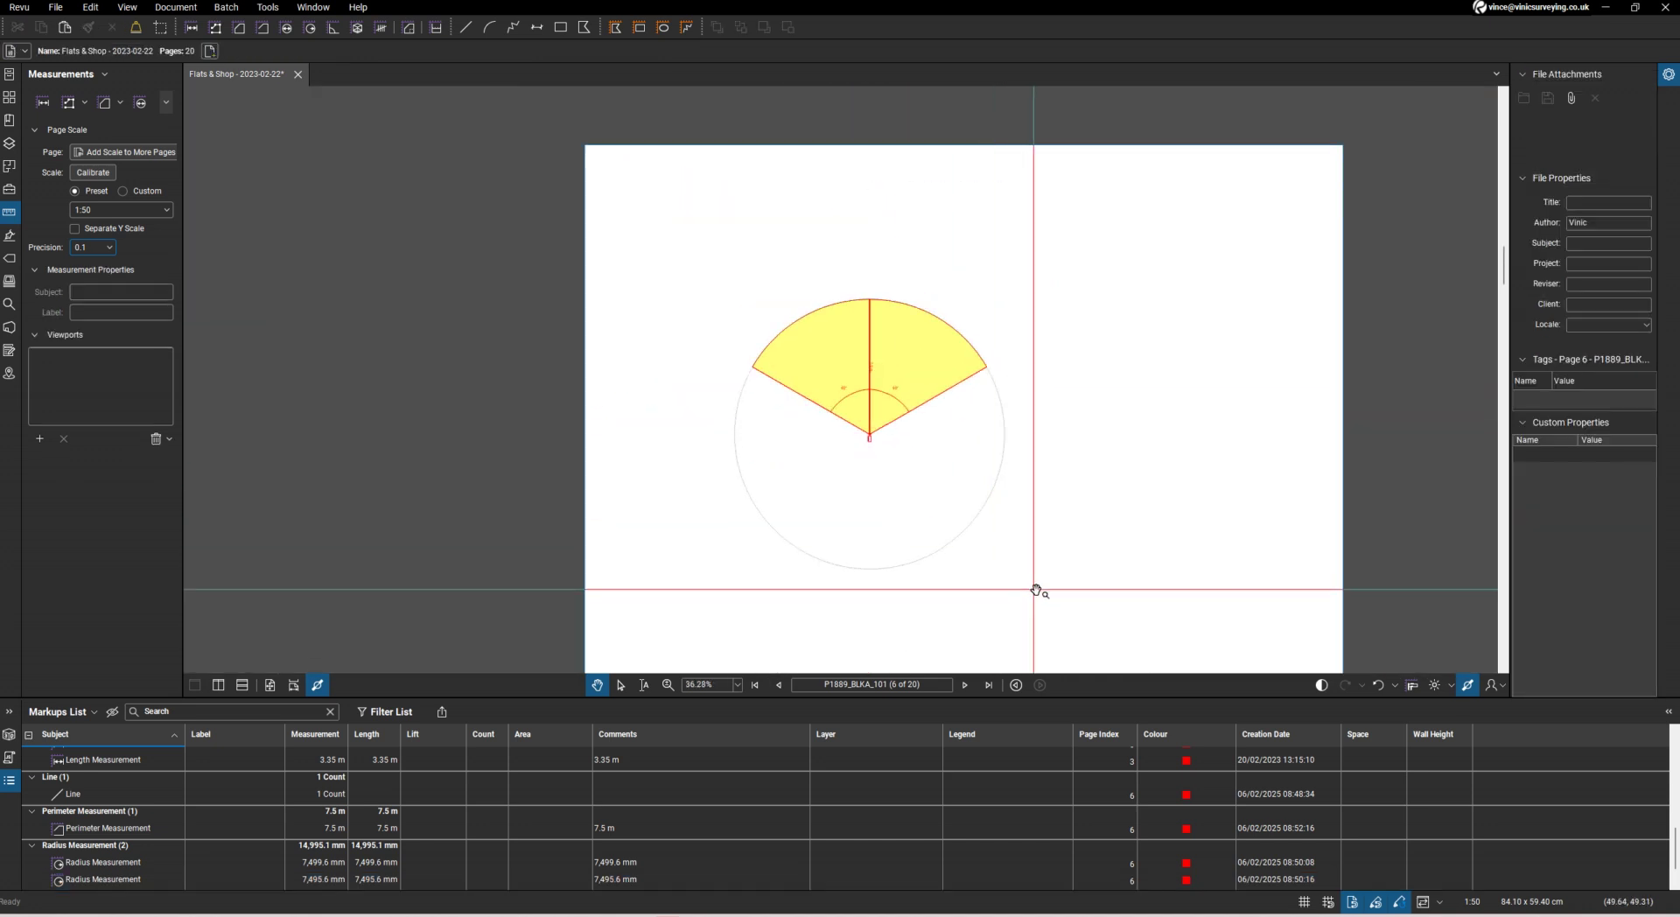
{"action": "left_click_drag", "start_coordinate": [1038, 591], "coordinate": [743, 289]}
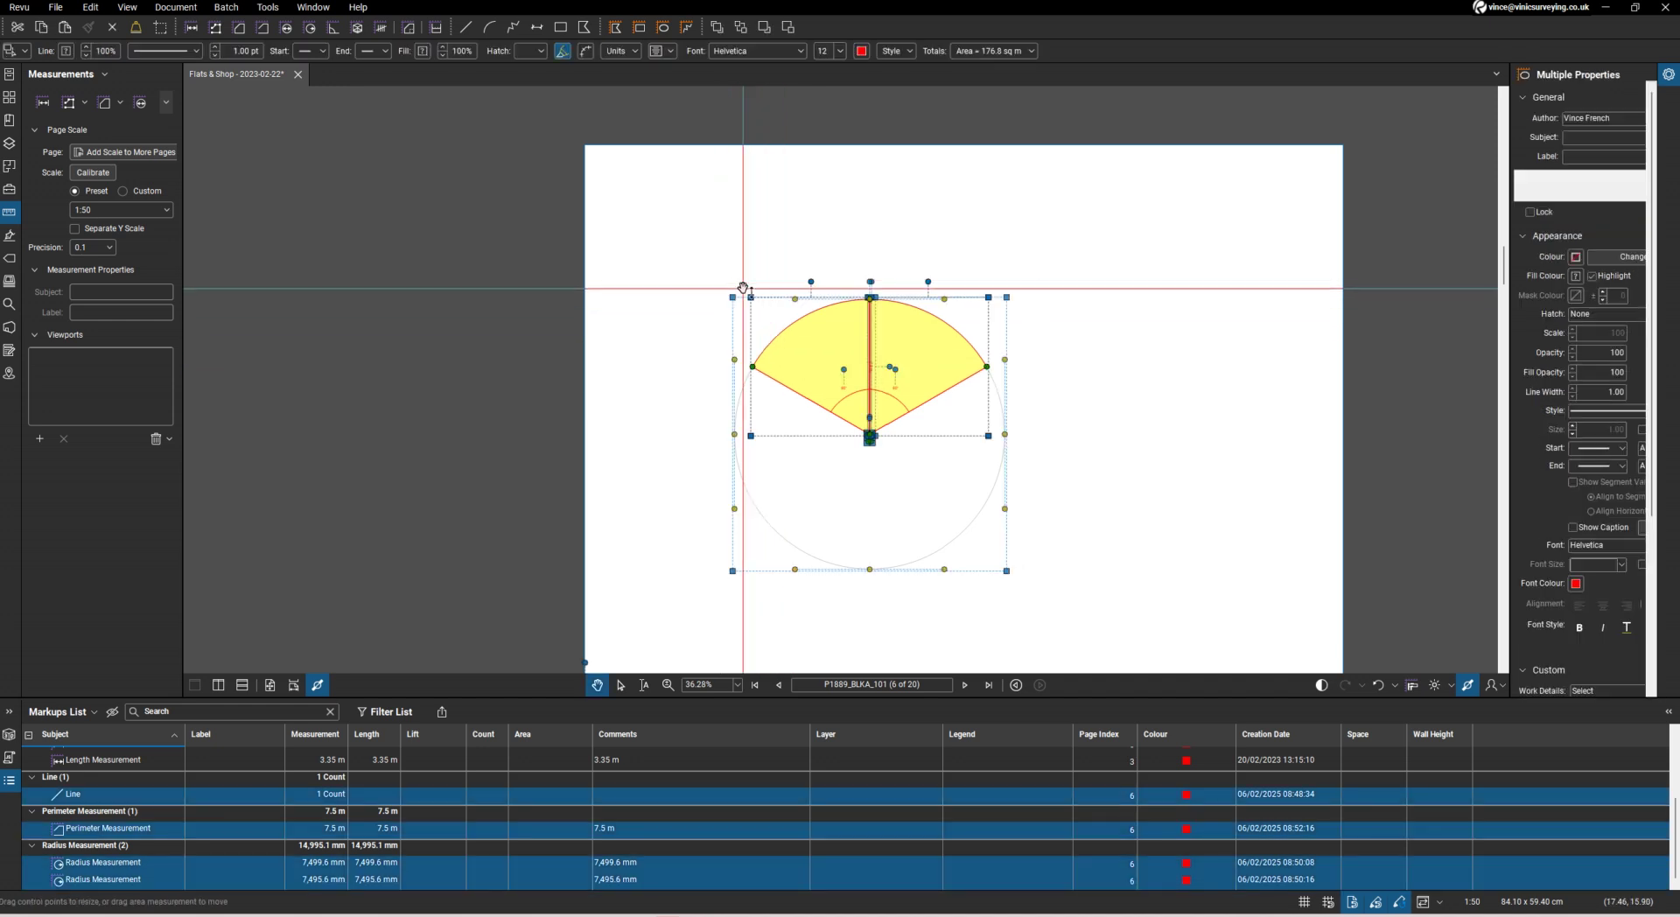
{"action": "key", "text": "ctrl+g"}
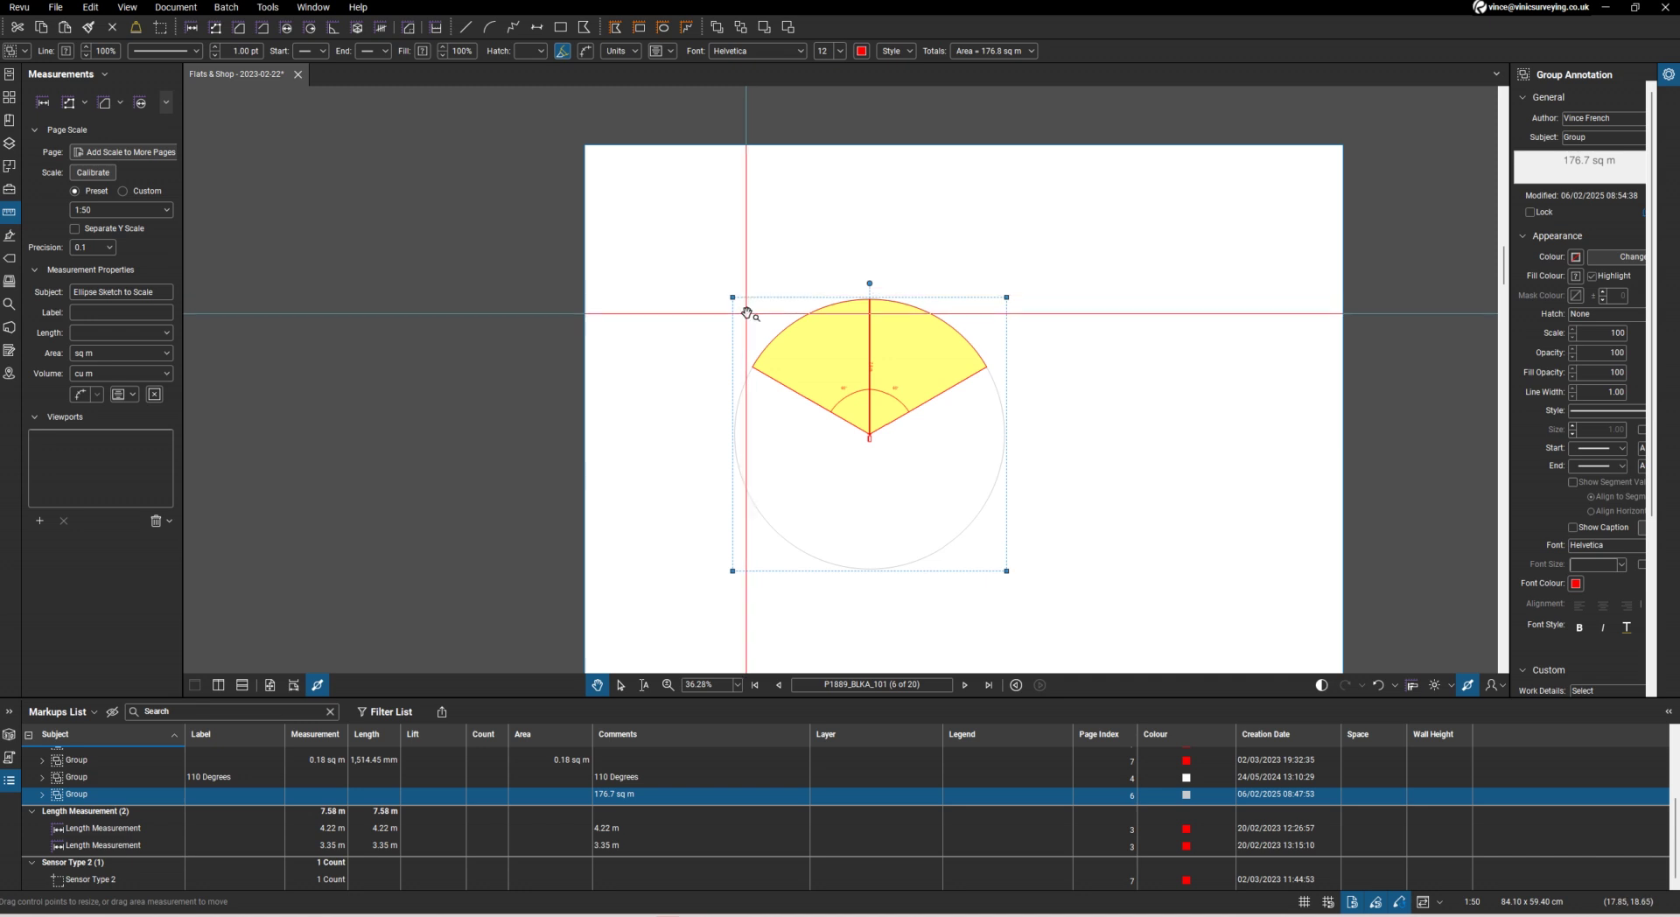
Add the grouped camera symbol to the Fire, Life Safety & Security tool set in the Tool Chest
{"action": "scroll", "coordinate": [912, 444], "scroll_direction": "up", "scroll_amount": 2}
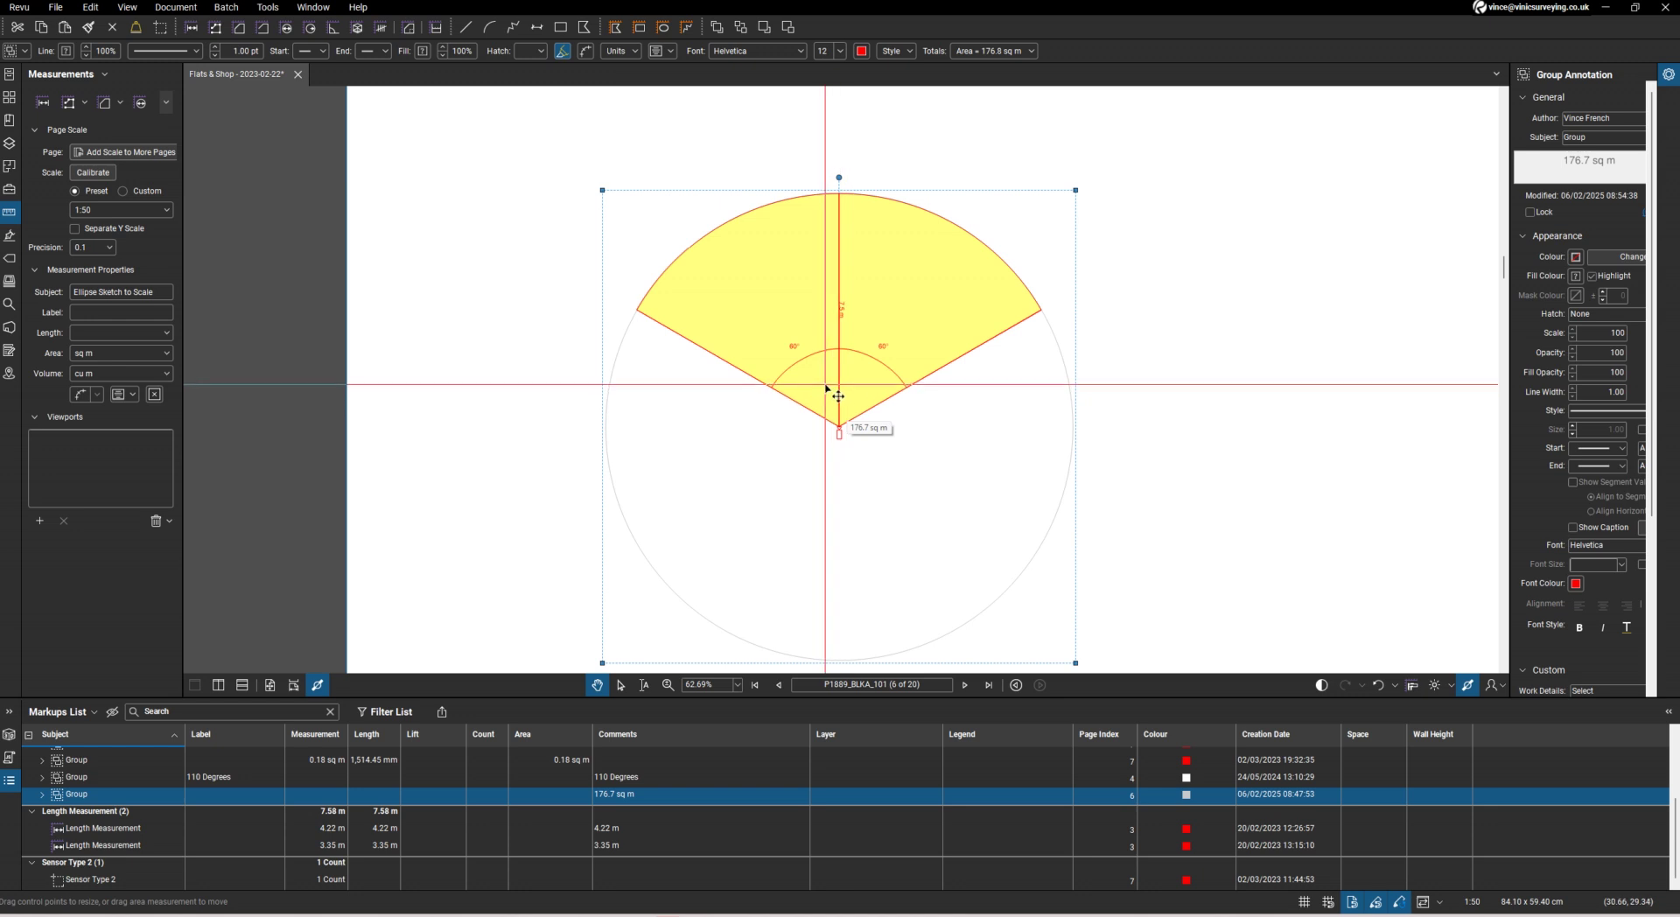
{"action": "right_click", "coordinate": [826, 387]}
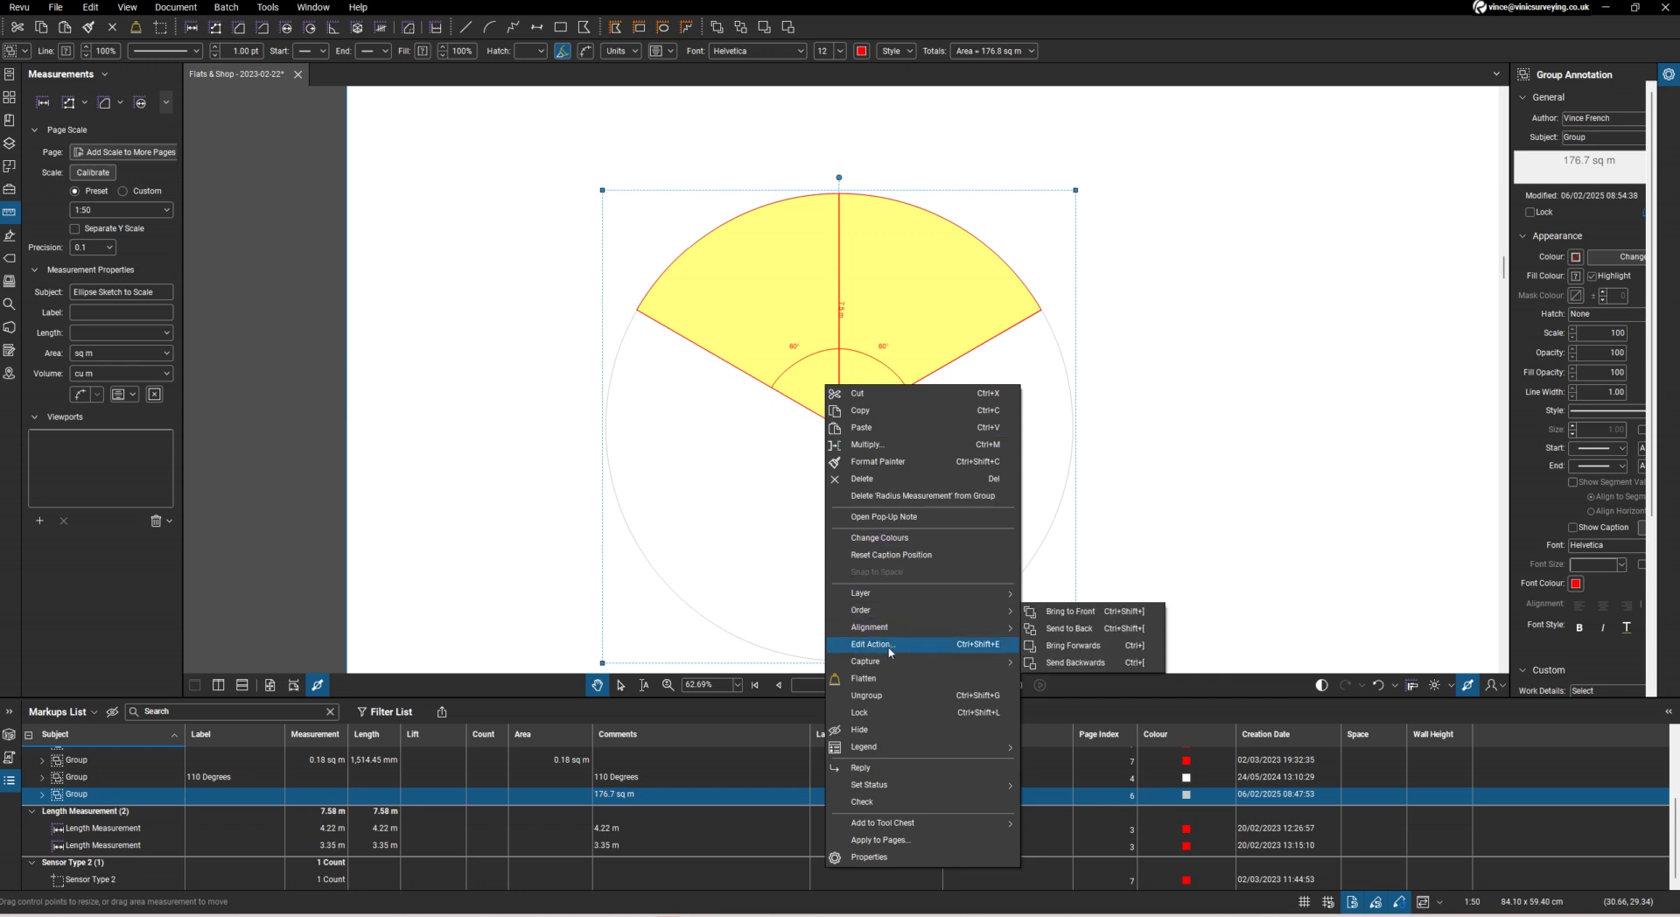
{"action": "mouse_move", "coordinate": [899, 823]}
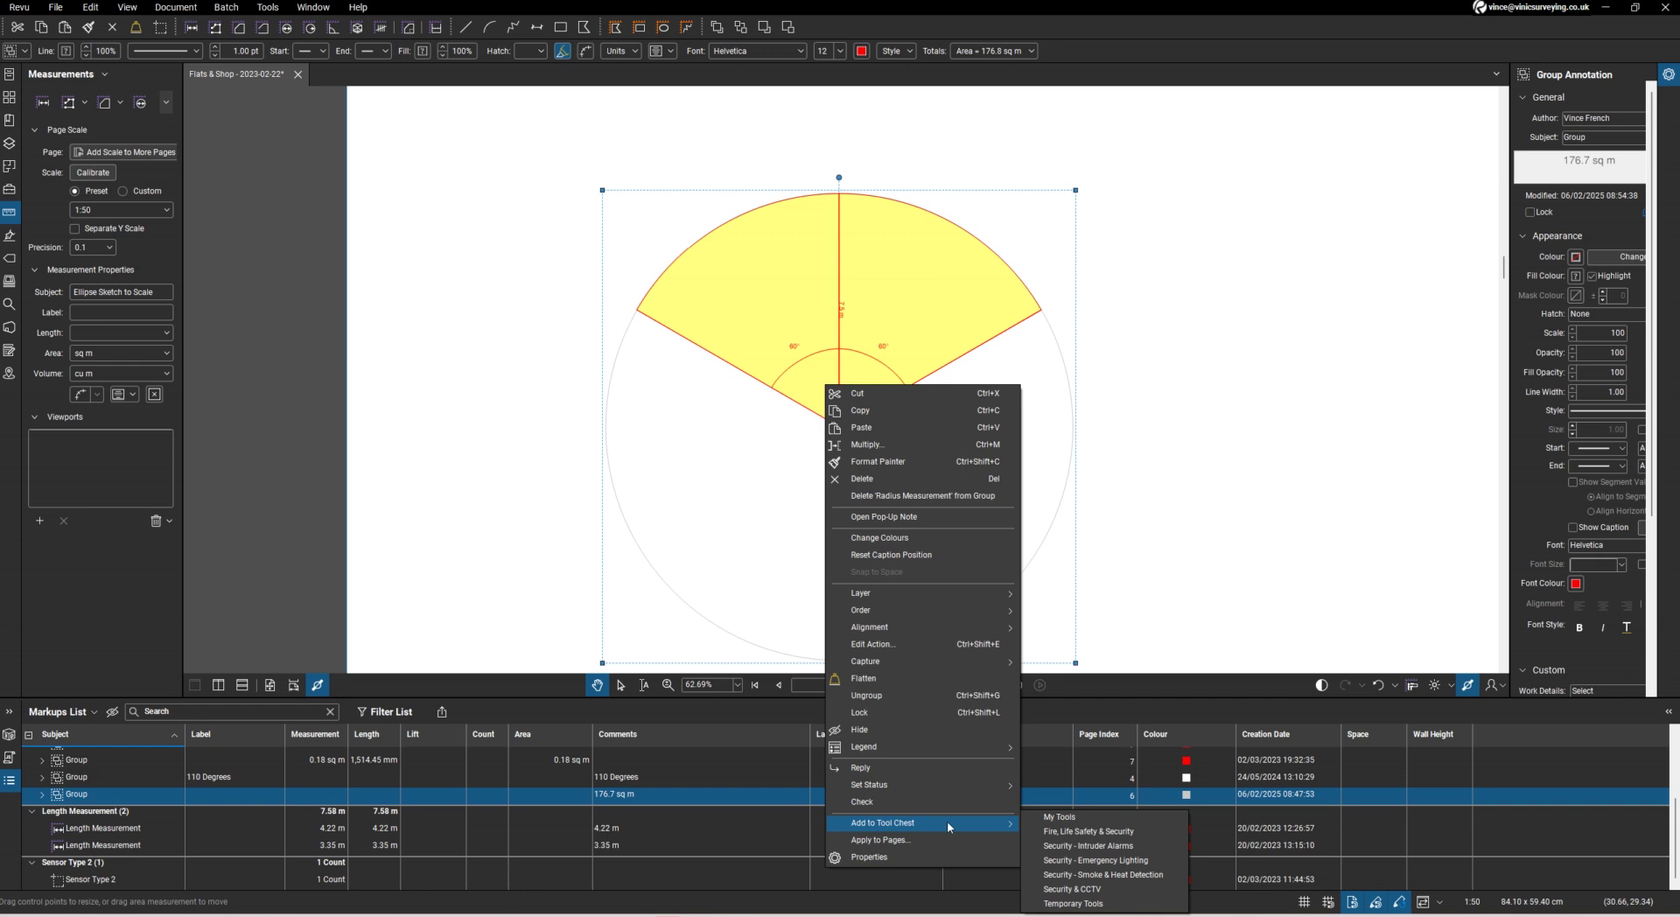
{"action": "left_click", "coordinate": [1075, 833]}
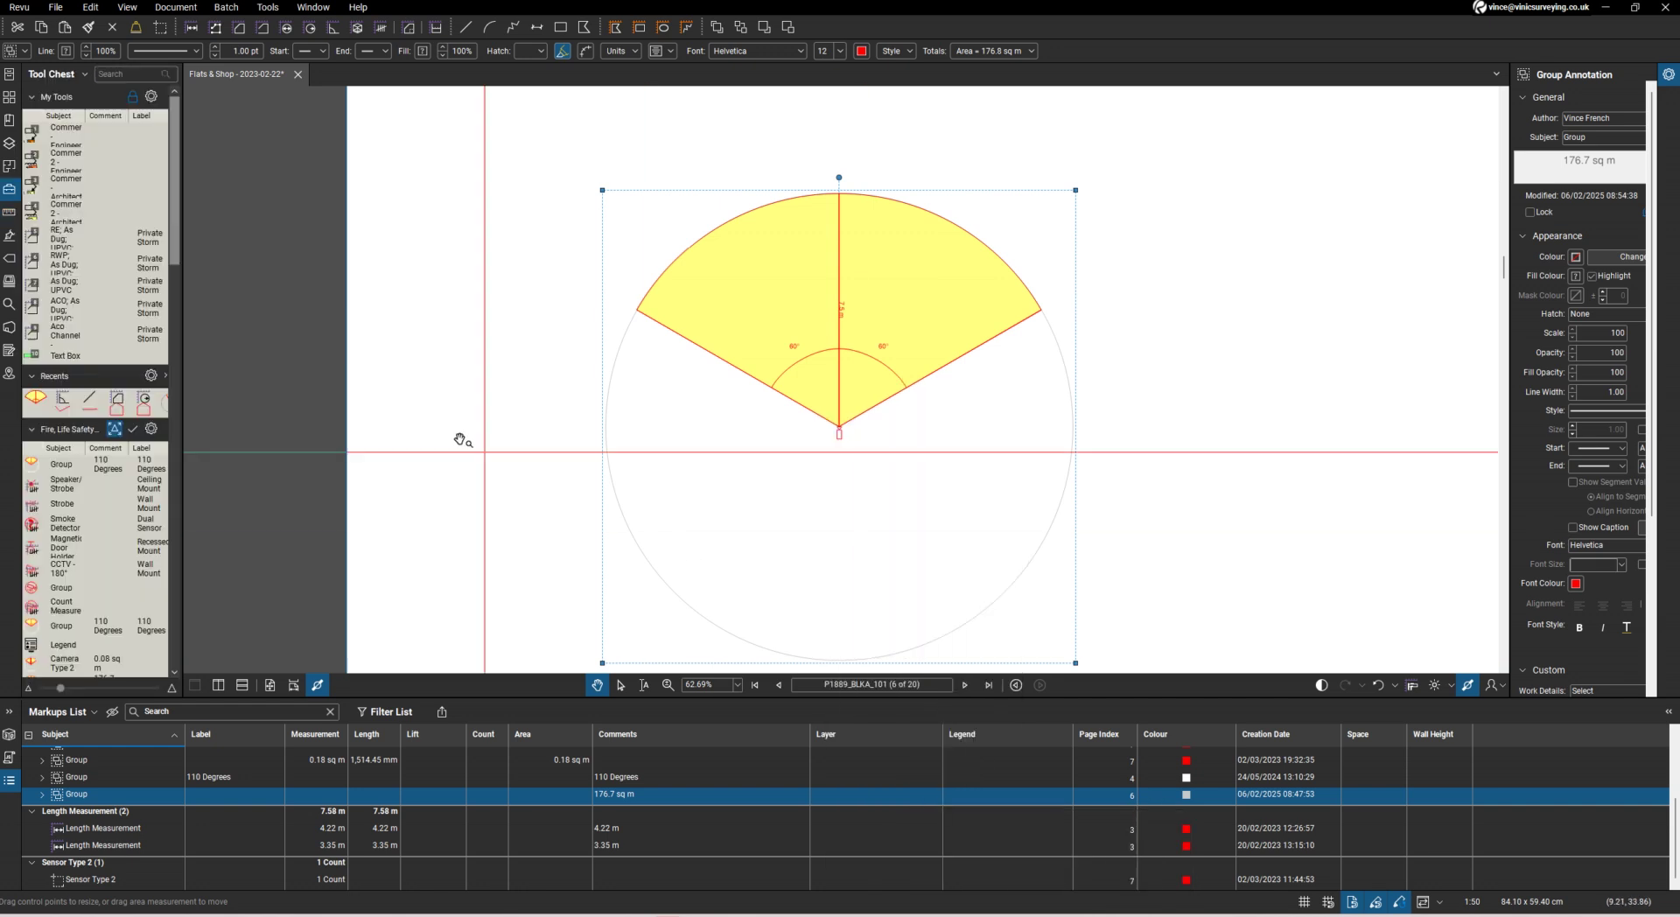
{"action": "scroll", "coordinate": [141, 510], "scroll_direction": "down", "scroll_amount": 3}
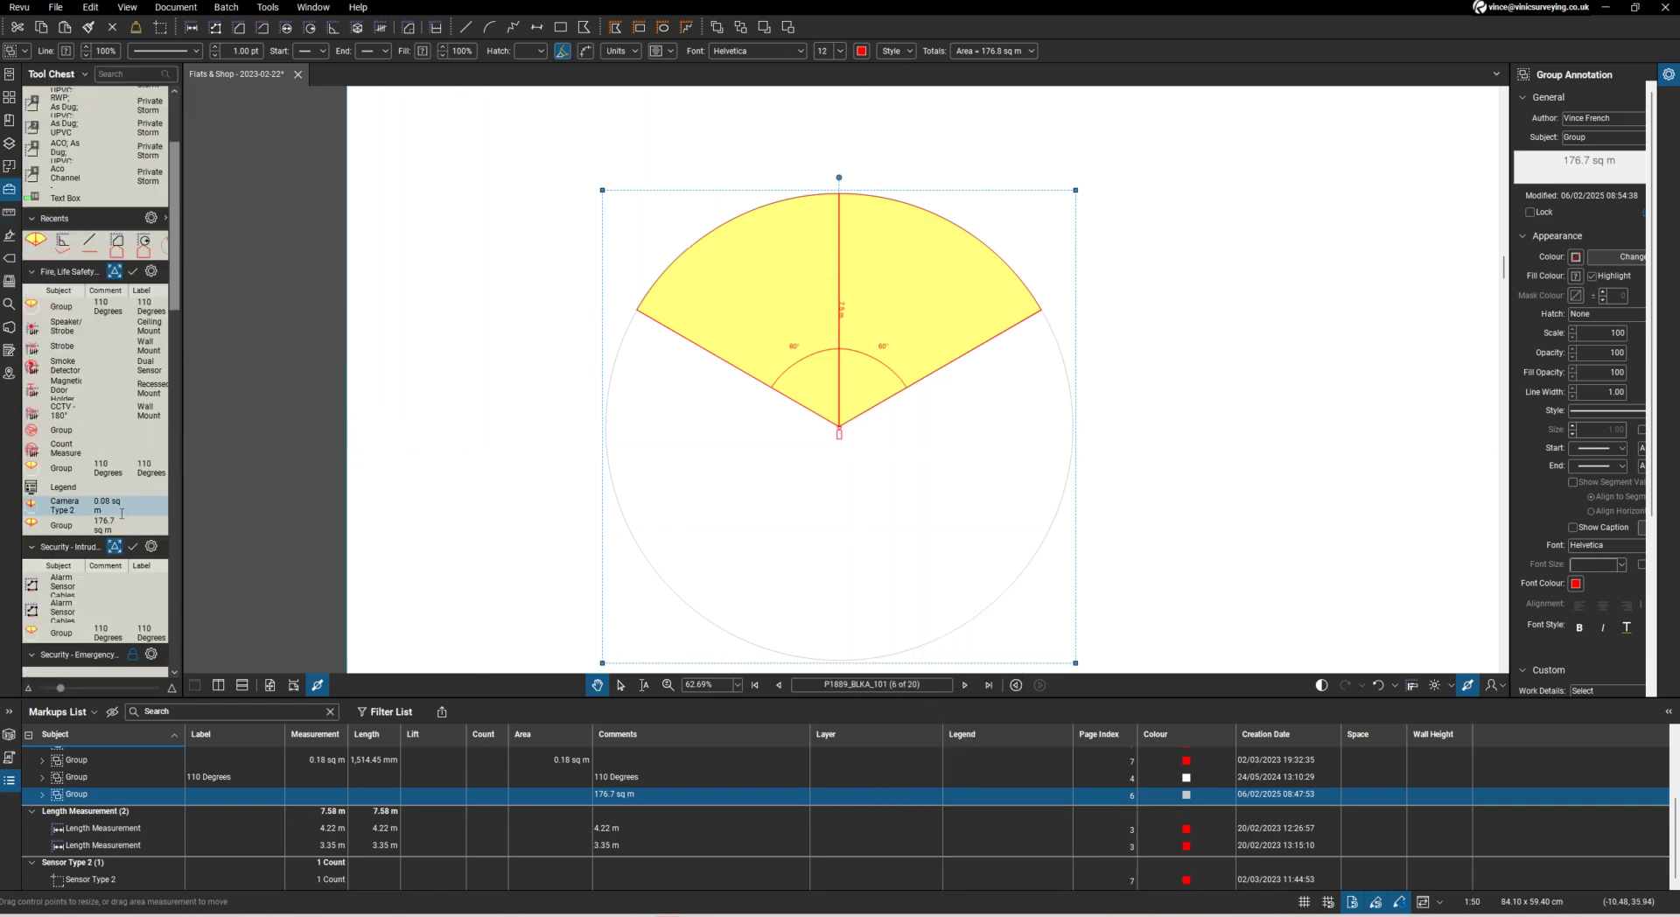
{"action": "key", "text": "Escape"}
{"action": "left_click", "coordinate": [63, 525]}
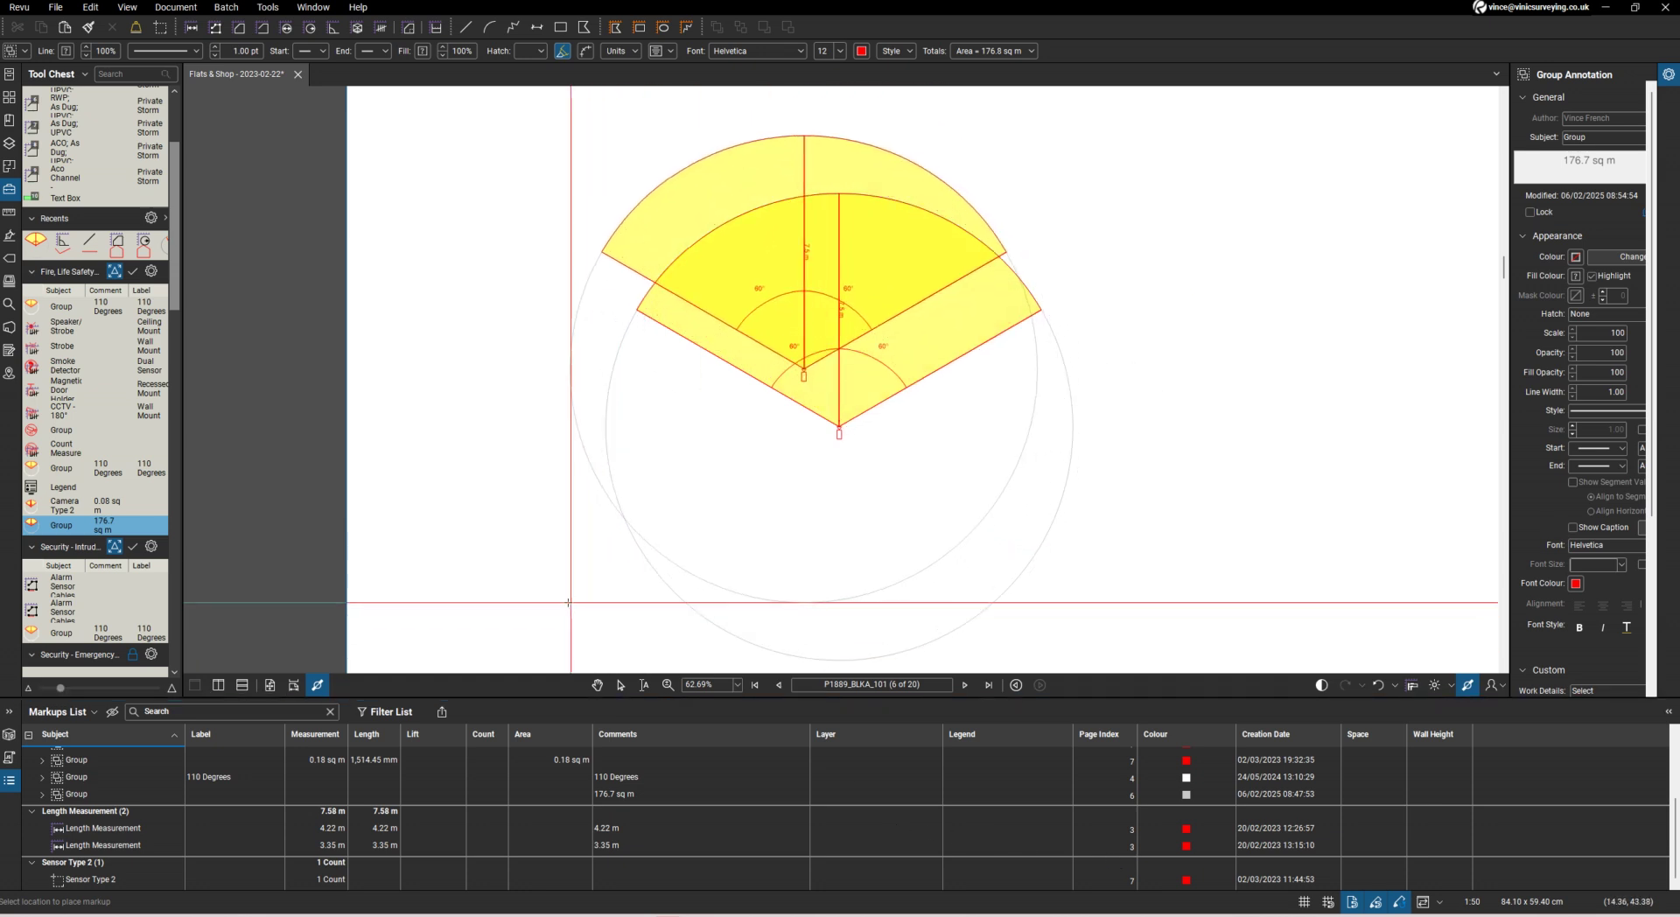
{"action": "scroll", "coordinate": [467, 530], "scroll_direction": "down", "scroll_amount": 2}
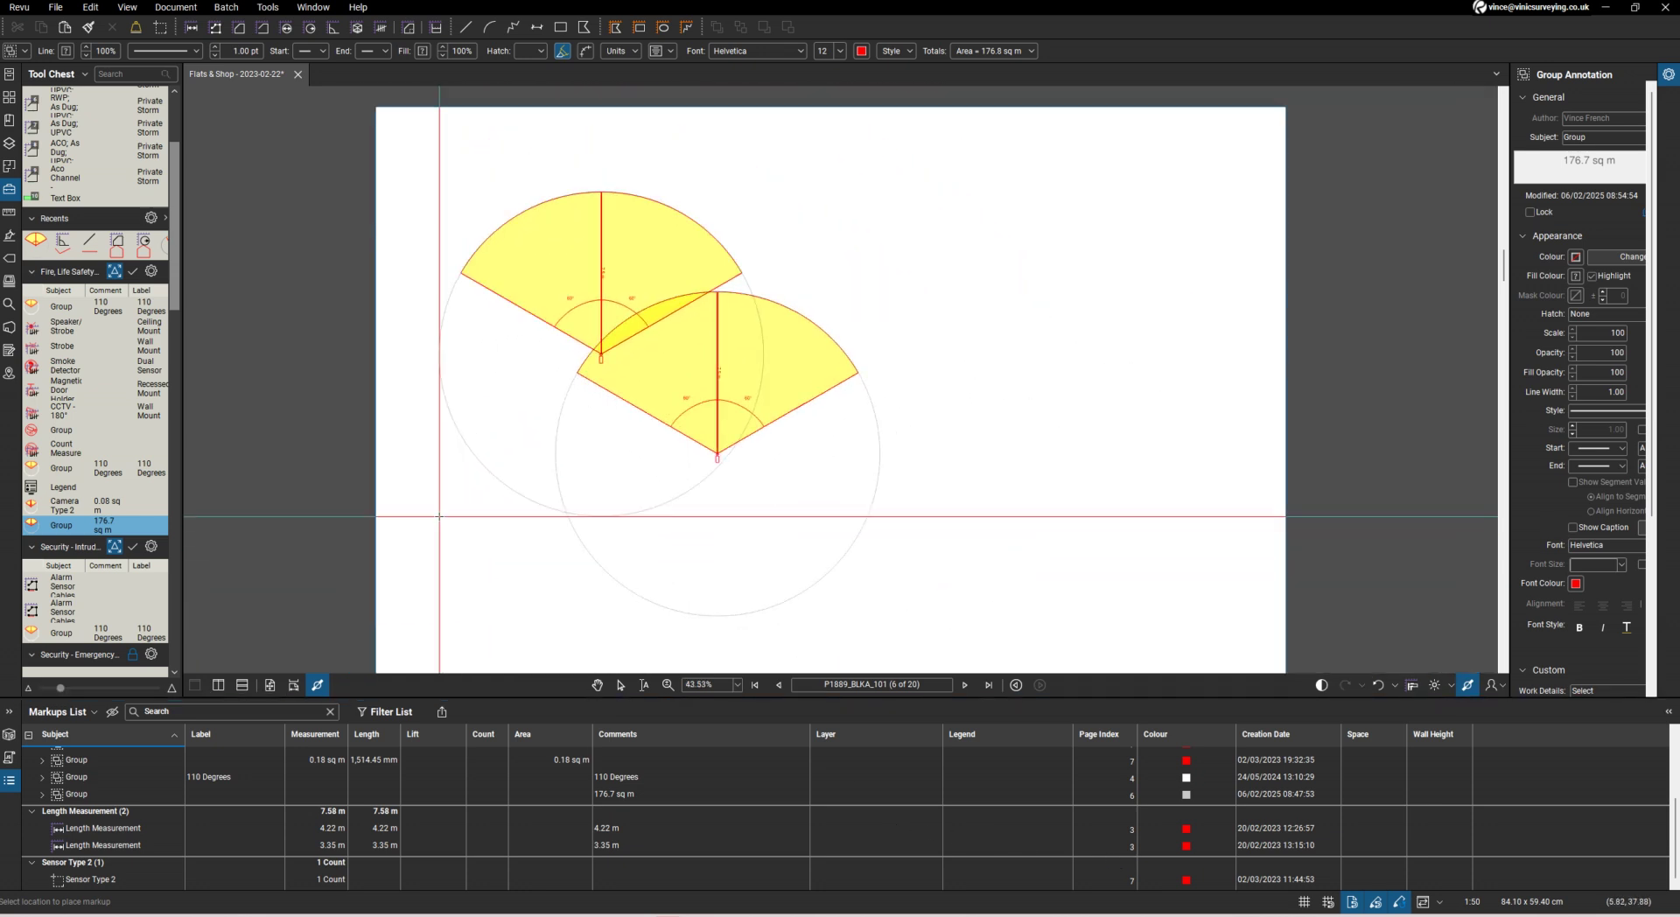
{"action": "key", "text": "Escape"}
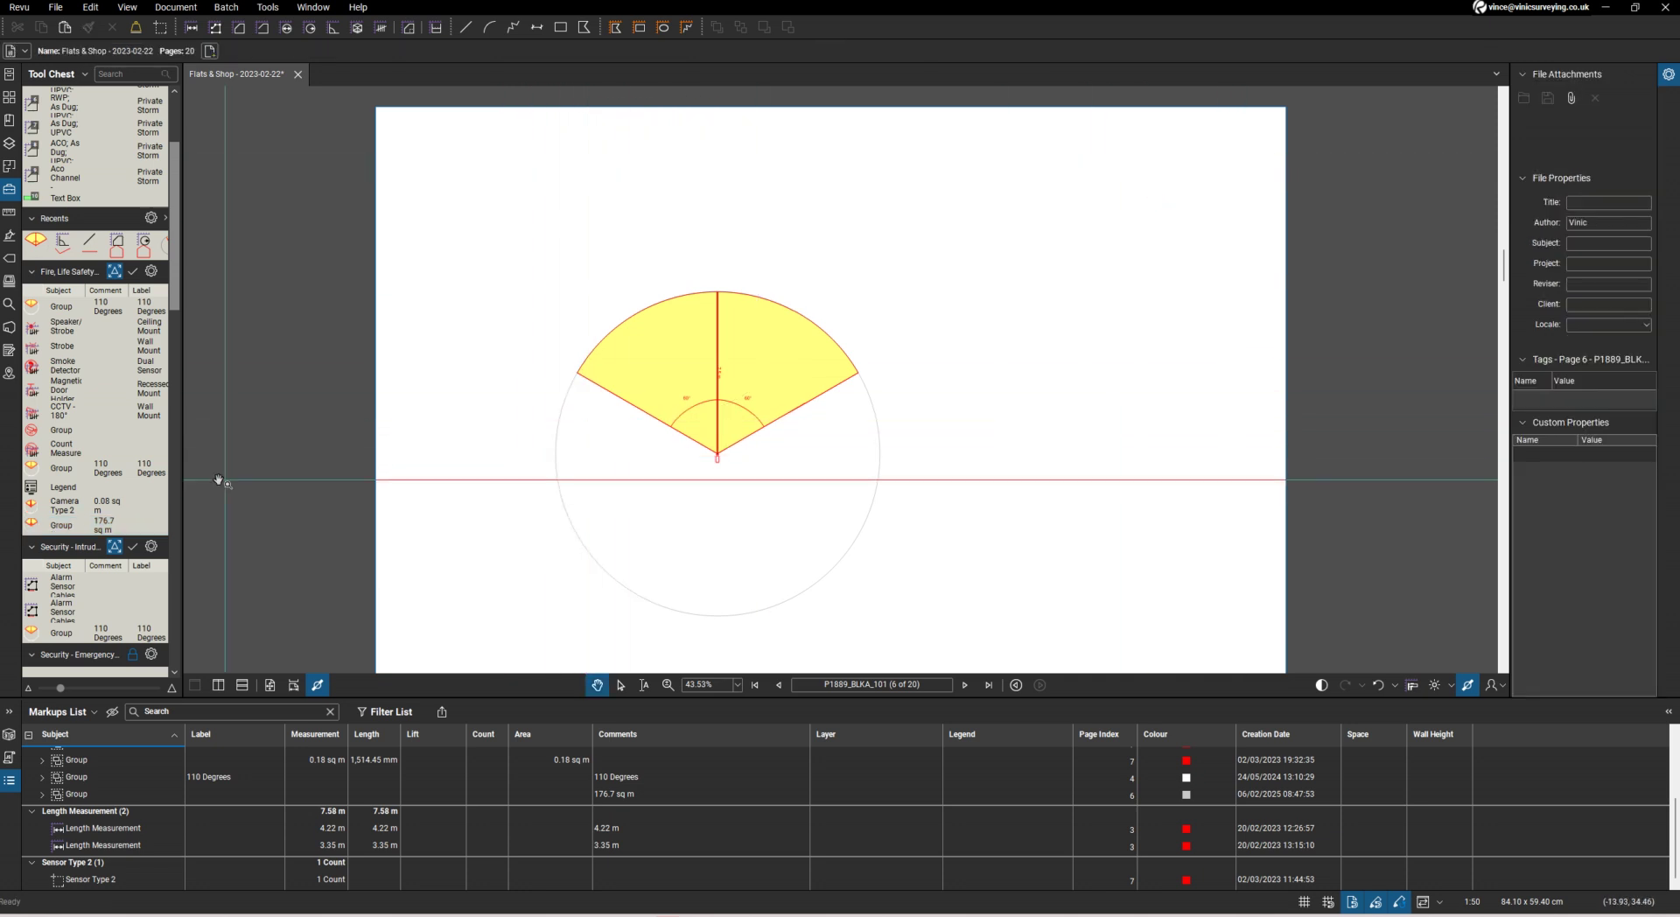
Change the subject of the new 176.7 sq m tool in the Fire, Life Safety & Security set to "Camera Type 3"
{"action": "left_click", "coordinate": [70, 525]}
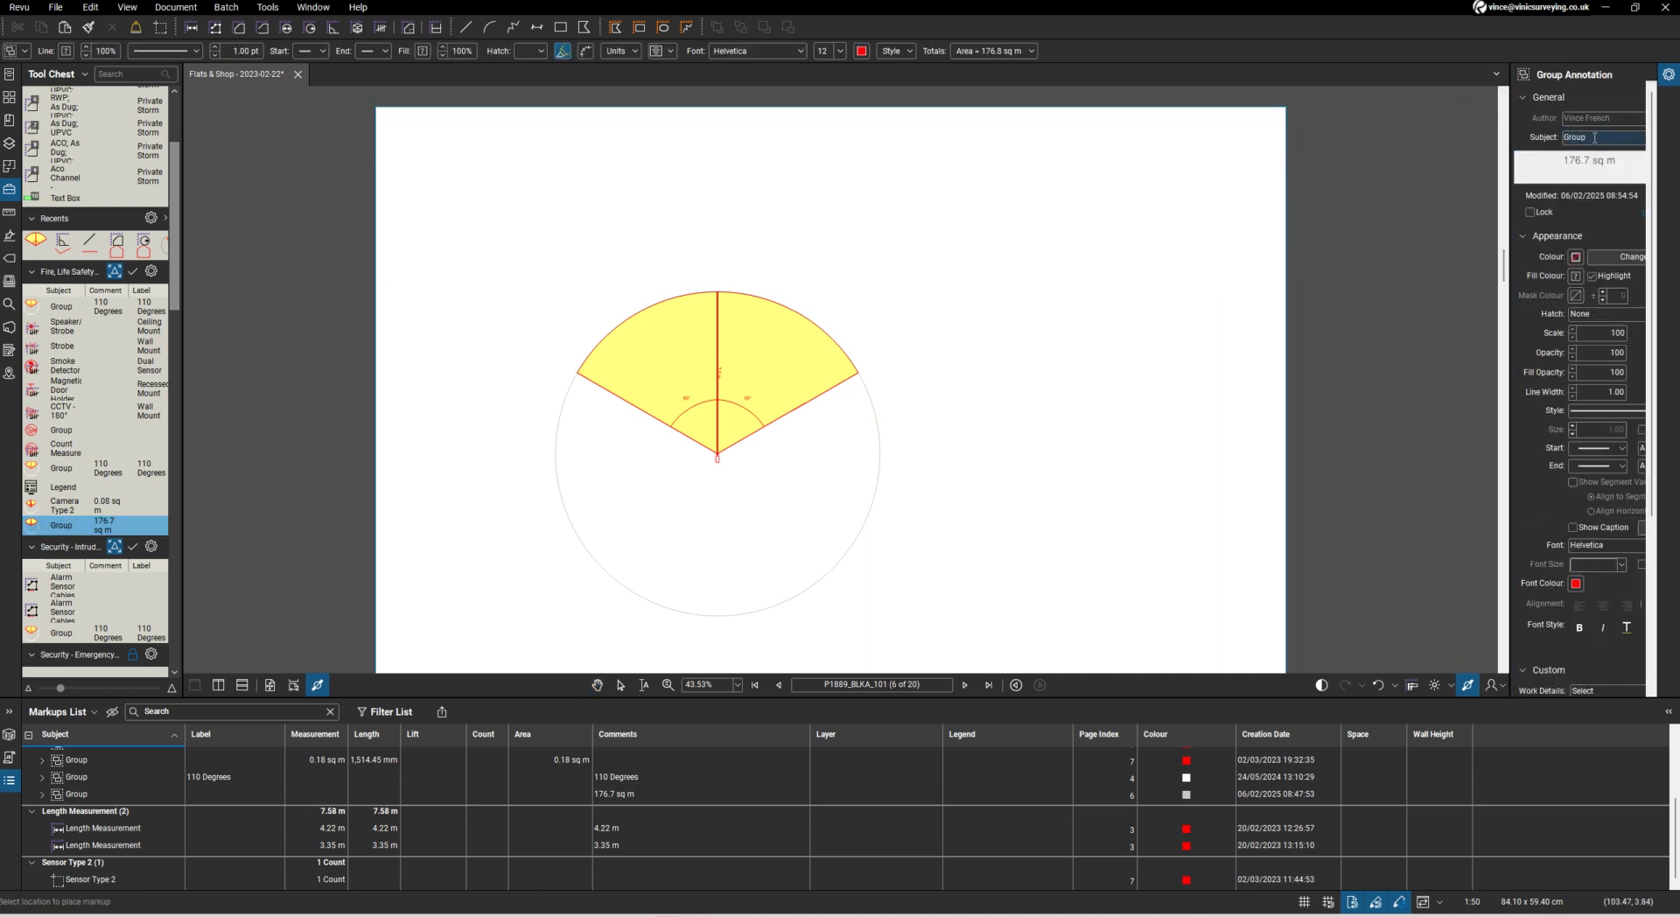
{"action": "left_click_drag", "start_coordinate": [1594, 137], "coordinate": [1560, 137]}
{"action": "type", "text": "Camera Ty"}
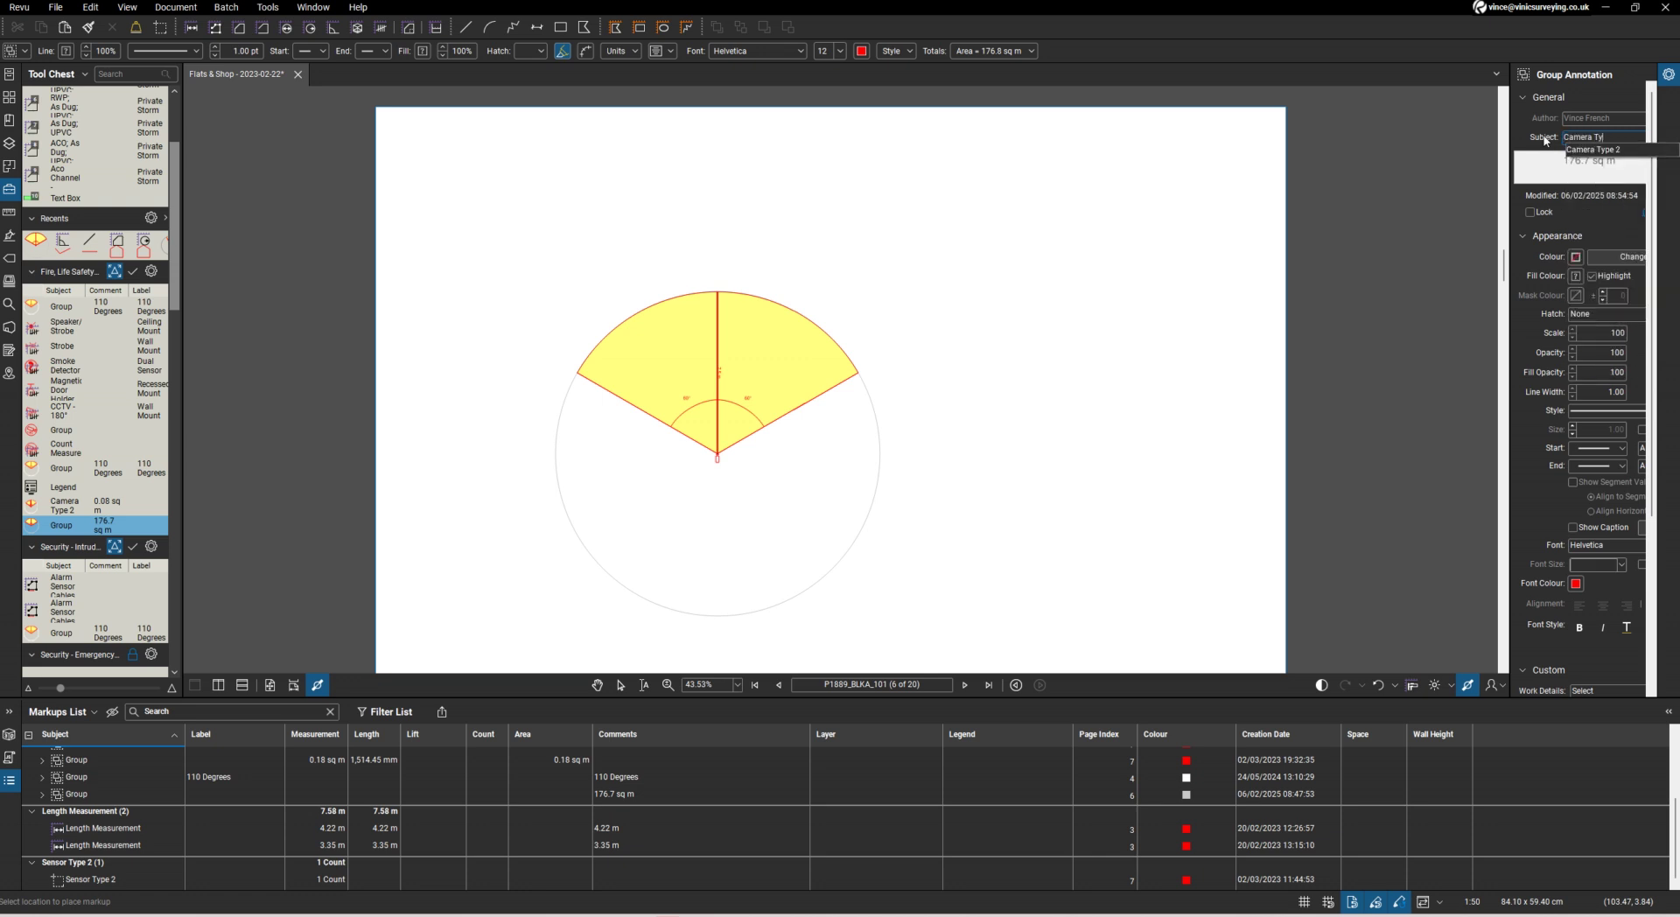
{"action": "type", "text": "pe 3"}
{"action": "key", "text": "Return"}
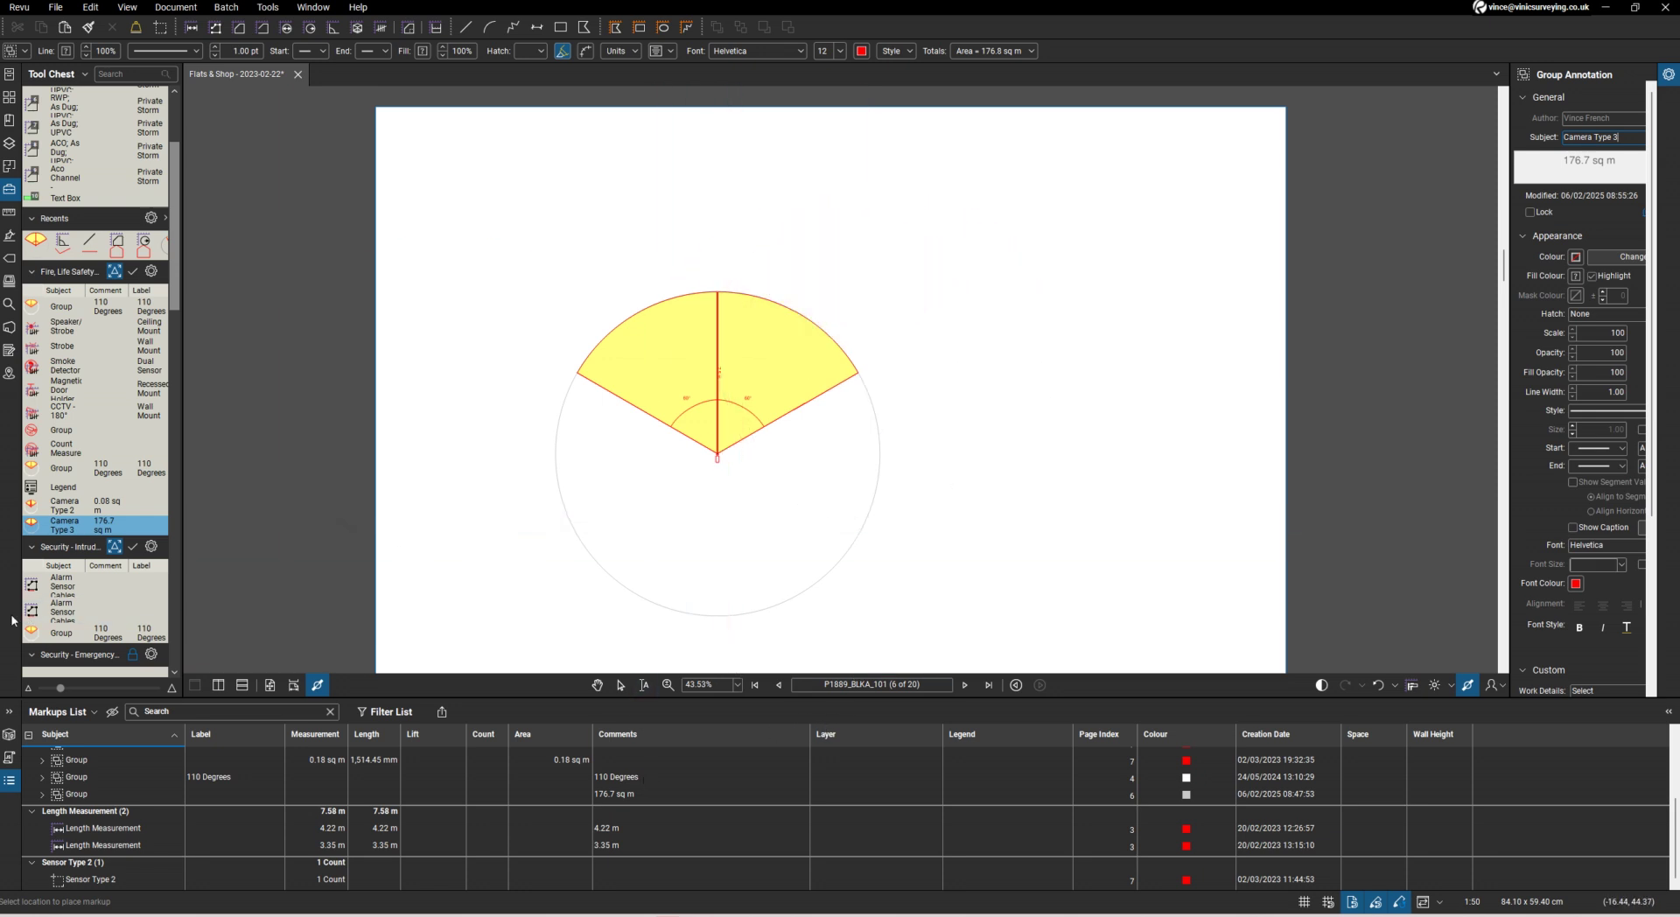
Place the Camera Type 3 tool on page 4's shop floor plan, by the corner beside the COOP entrance doors
{"action": "left_click", "coordinate": [55, 528]}
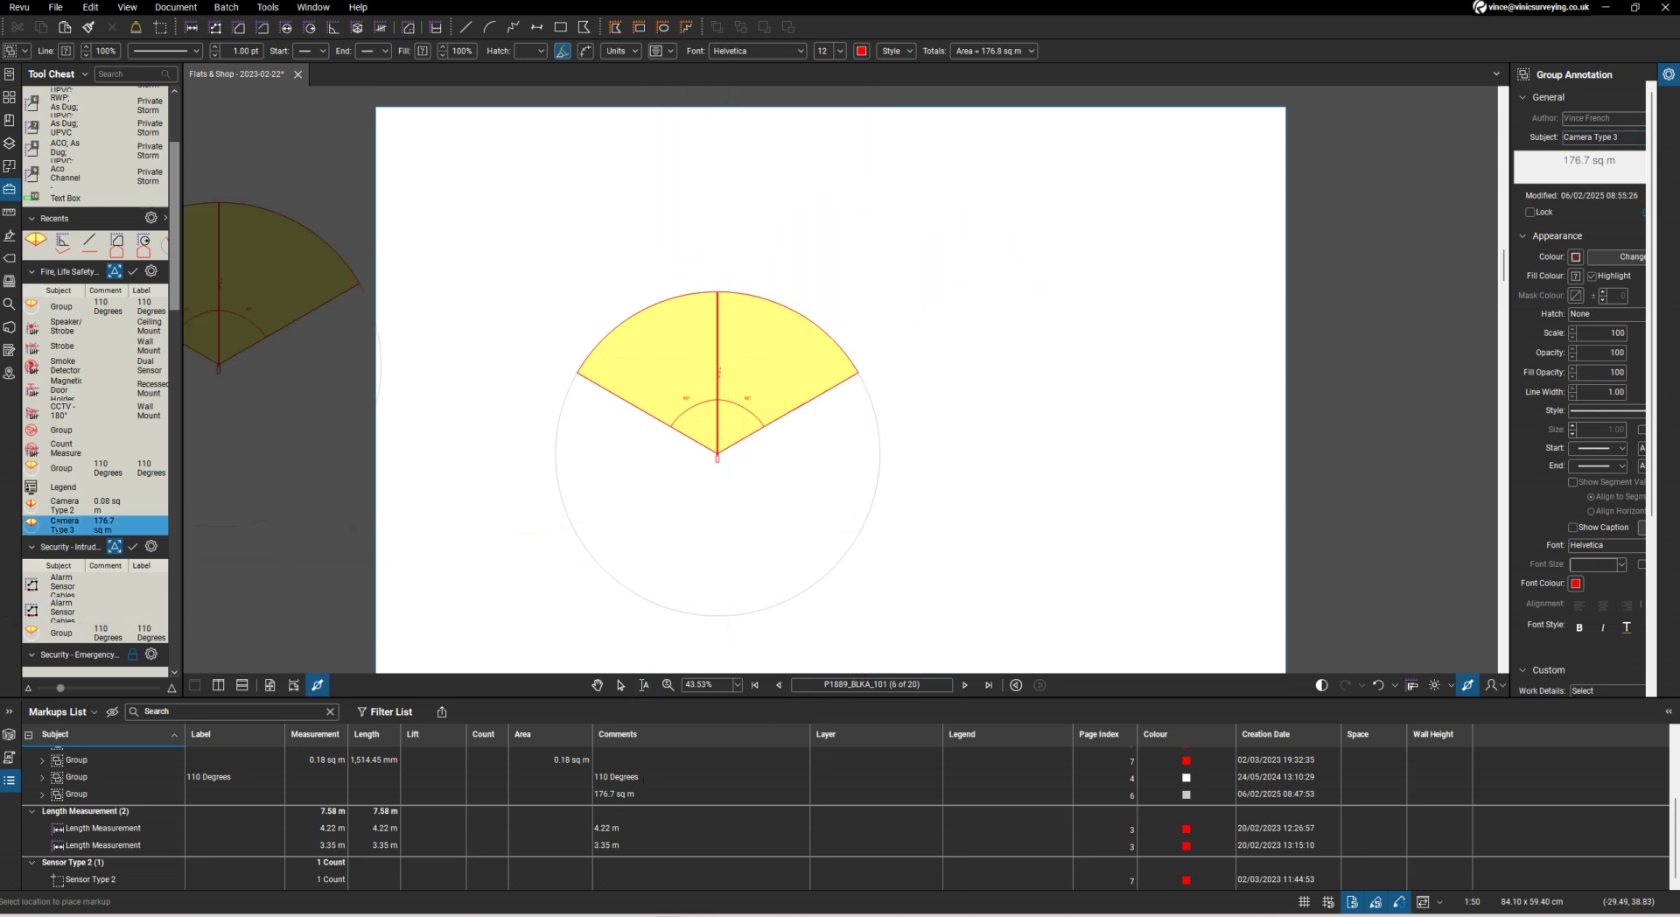
{"action": "double_click", "coordinate": [779, 685]}
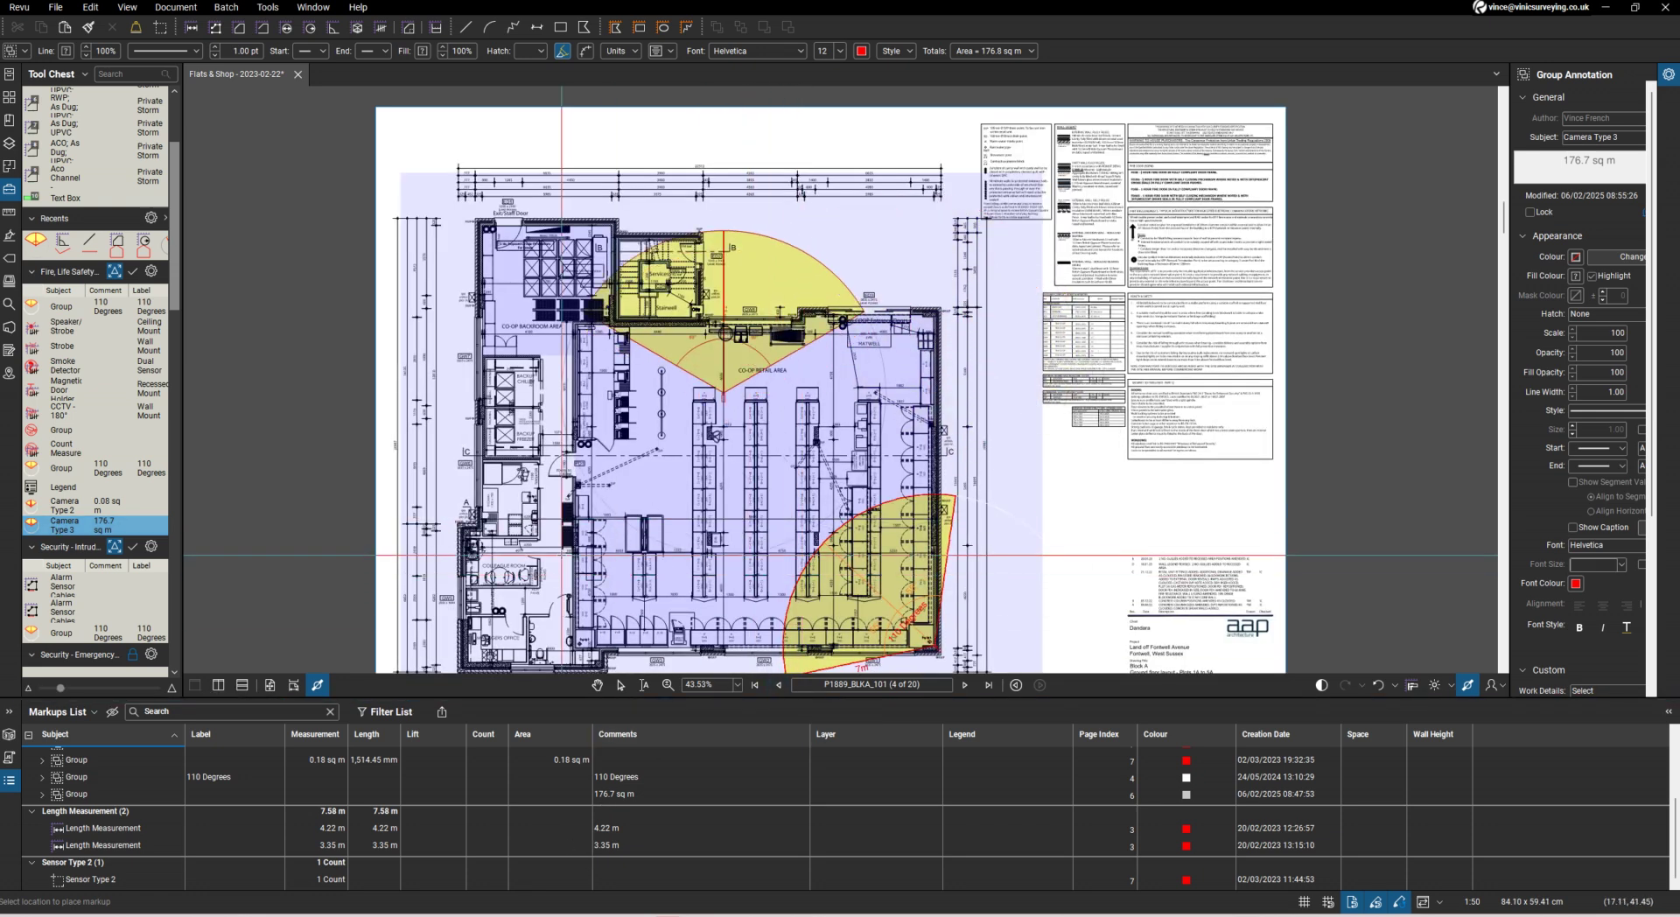
{"action": "scroll", "coordinate": [787, 485], "scroll_direction": "up", "scroll_amount": 3}
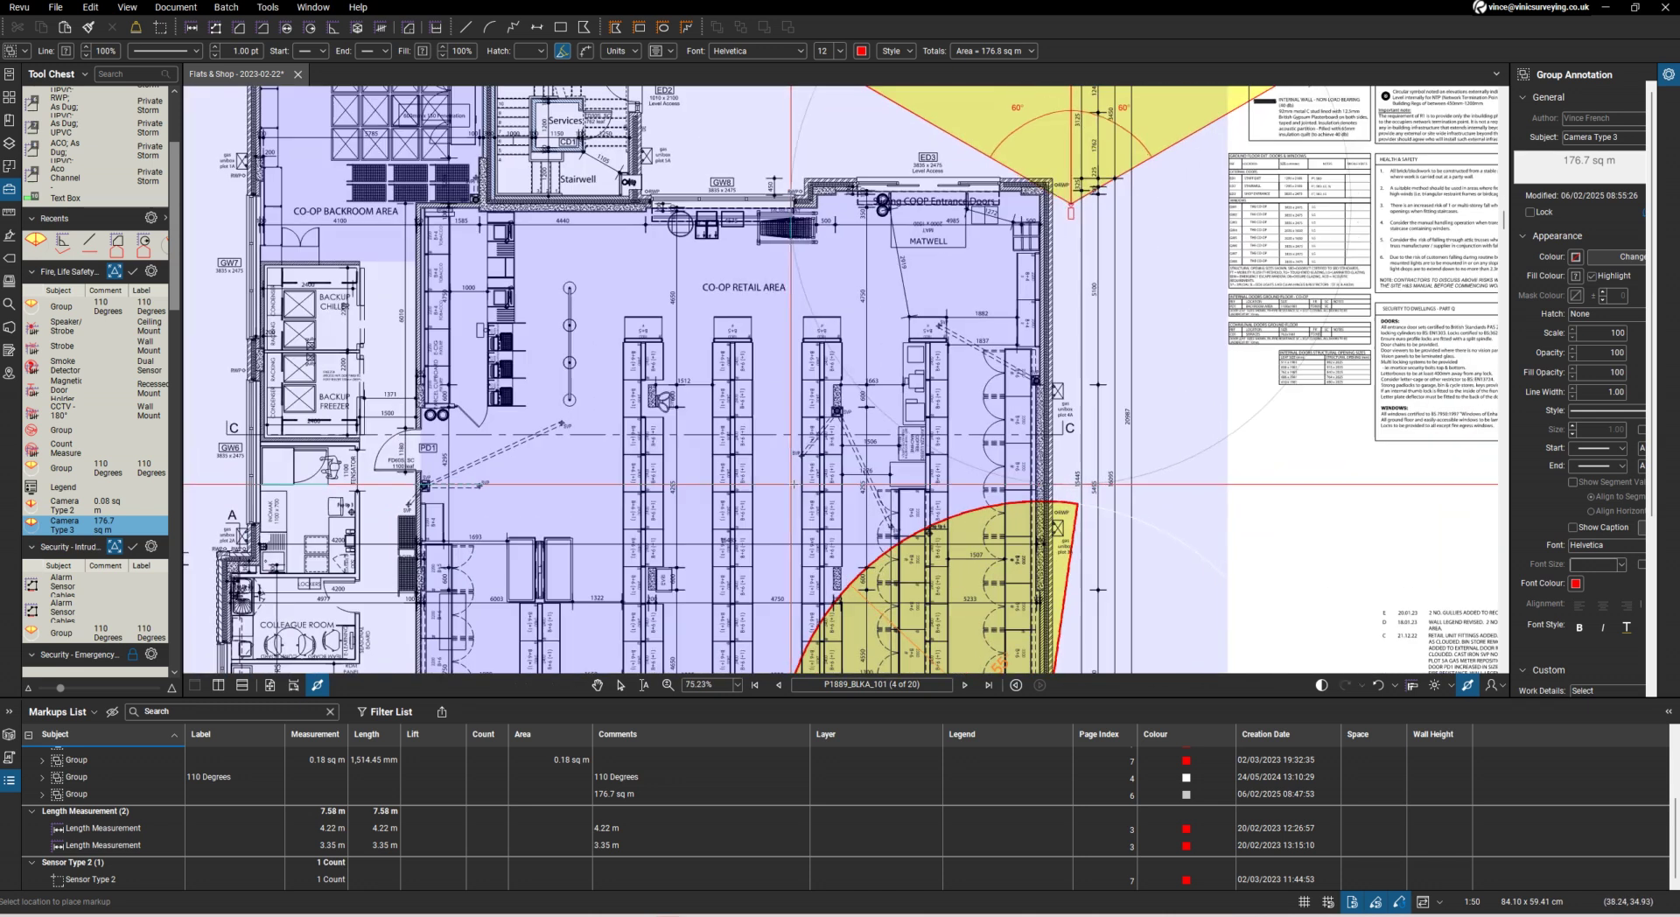
{"action": "left_click", "coordinate": [1025, 217]}
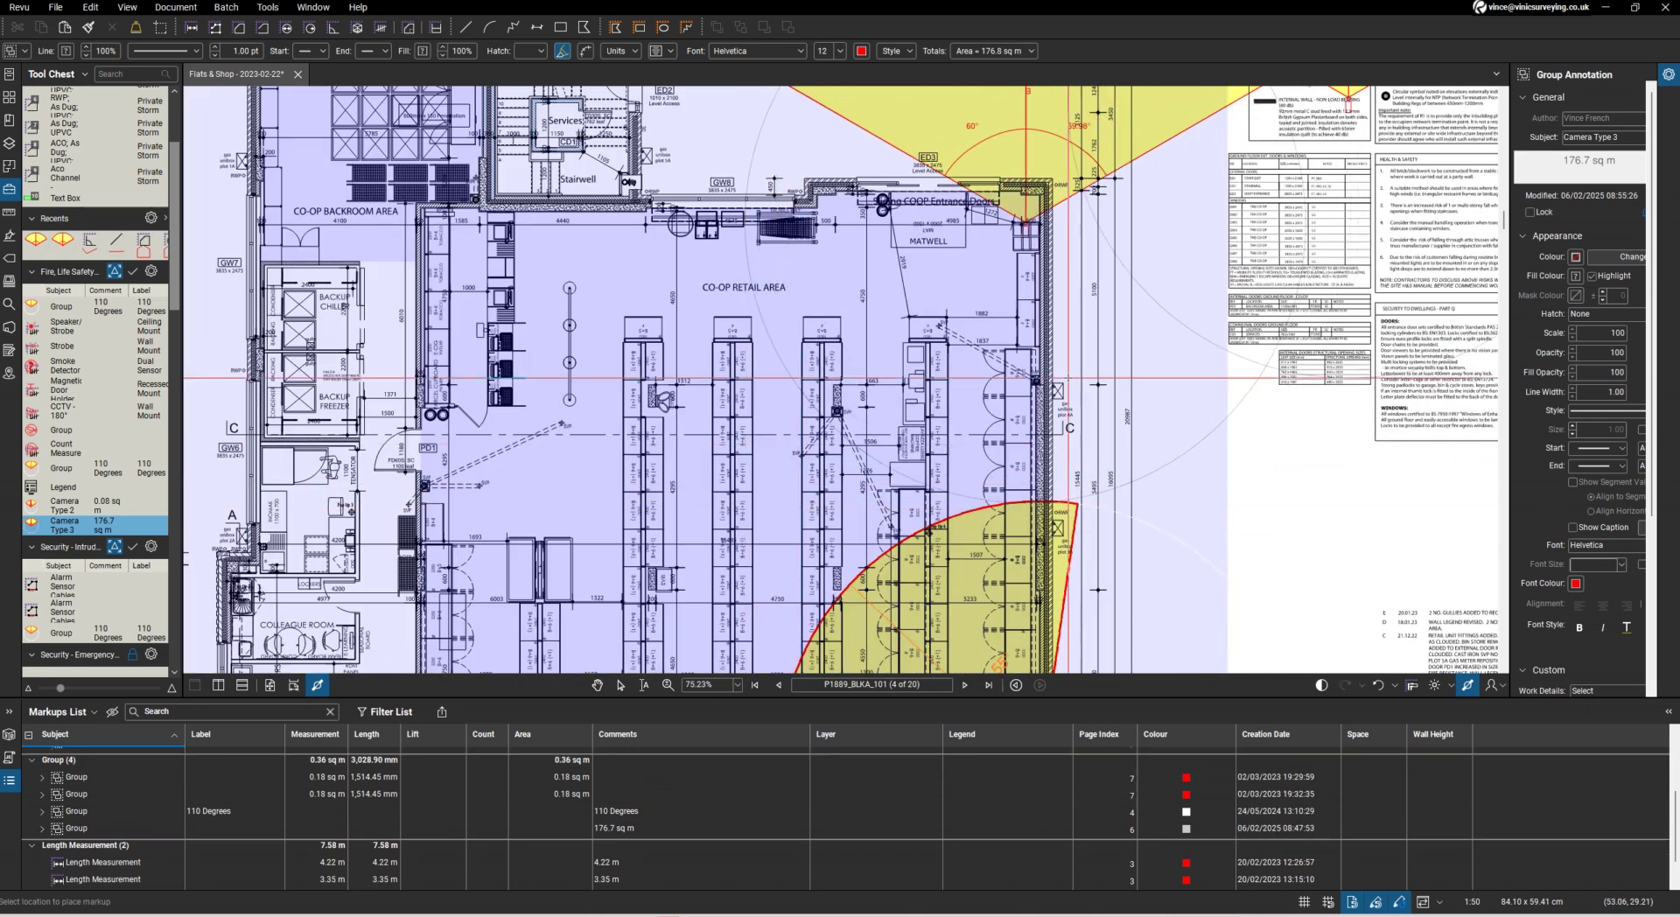
Move the placed camera symbol so the camera sits at the wall corner beside the COOP entrance doors
{"action": "scroll", "coordinate": [1037, 223], "scroll_direction": "up", "scroll_amount": 7}
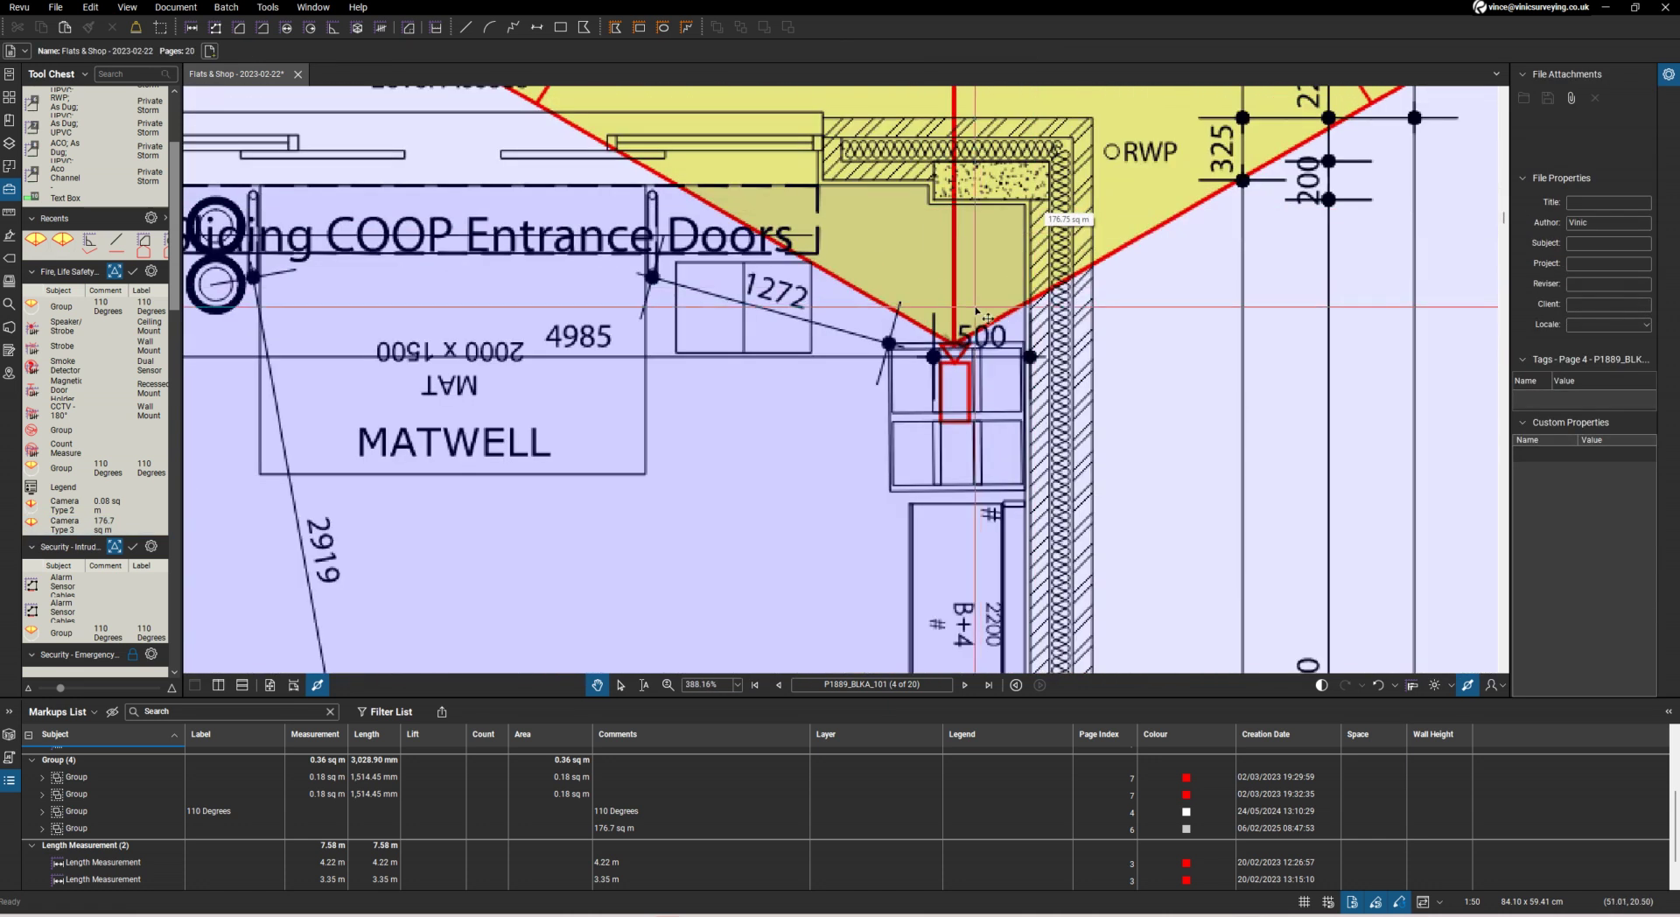
{"action": "scroll", "coordinate": [950, 355], "scroll_direction": "up", "scroll_amount": 2}
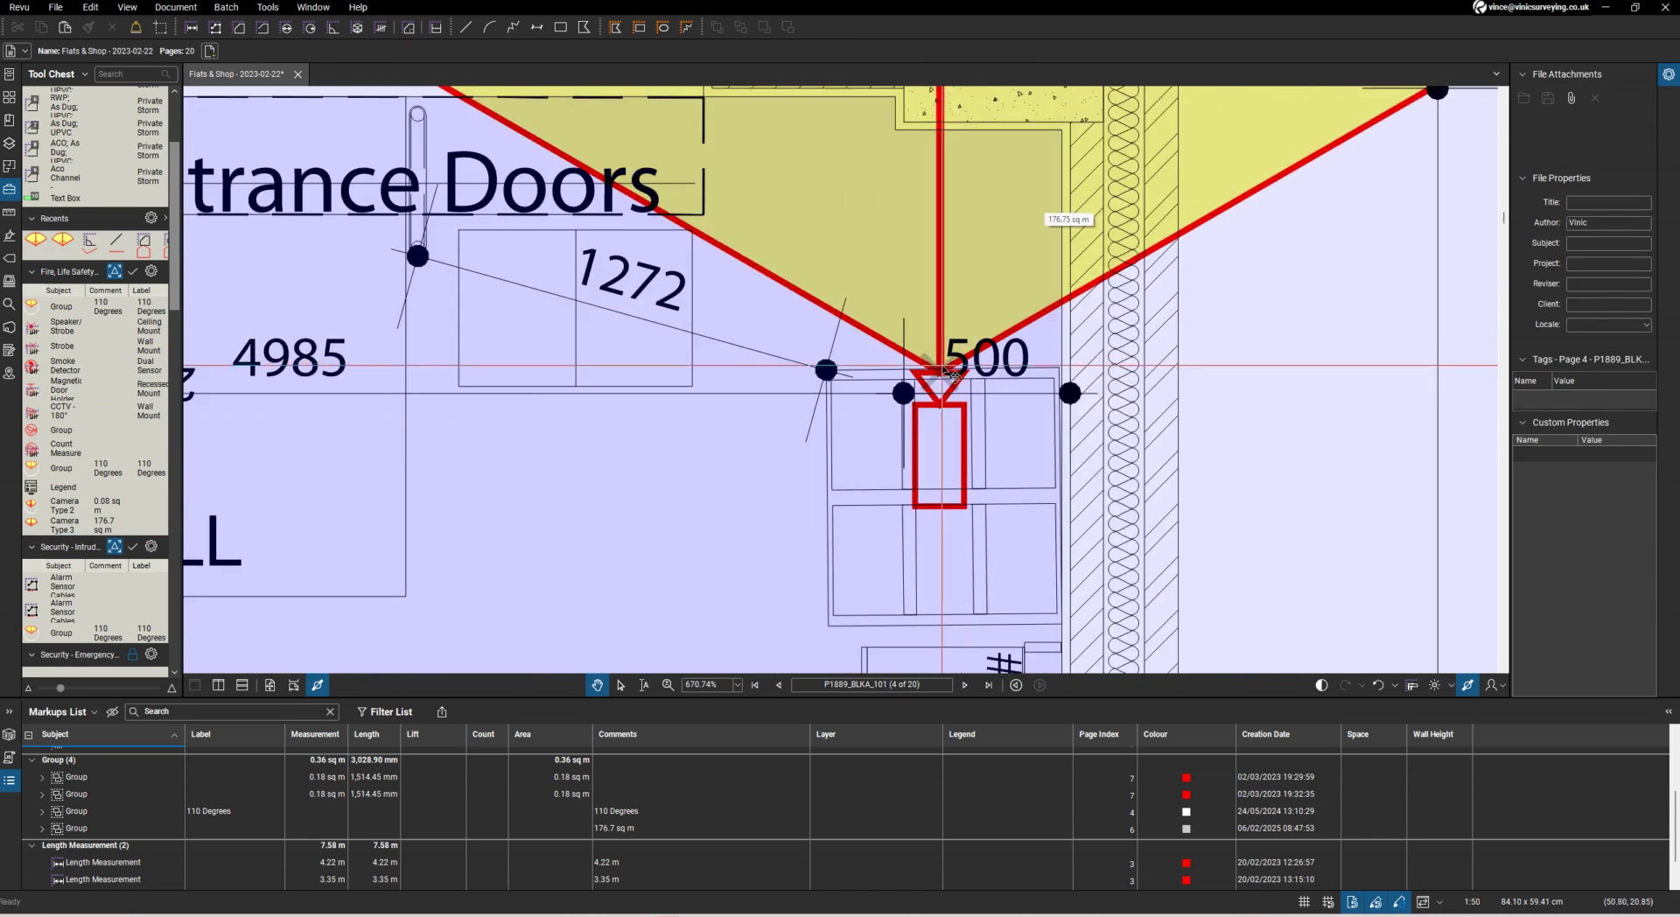
{"action": "left_click_drag", "start_coordinate": [946, 374], "coordinate": [1066, 150]}
{"action": "key", "text": "Escape"}
{"action": "scroll", "coordinate": [852, 440], "scroll_direction": "down", "scroll_amount": 3}
{"action": "scroll", "coordinate": [851, 440], "scroll_direction": "down", "scroll_amount": 7}
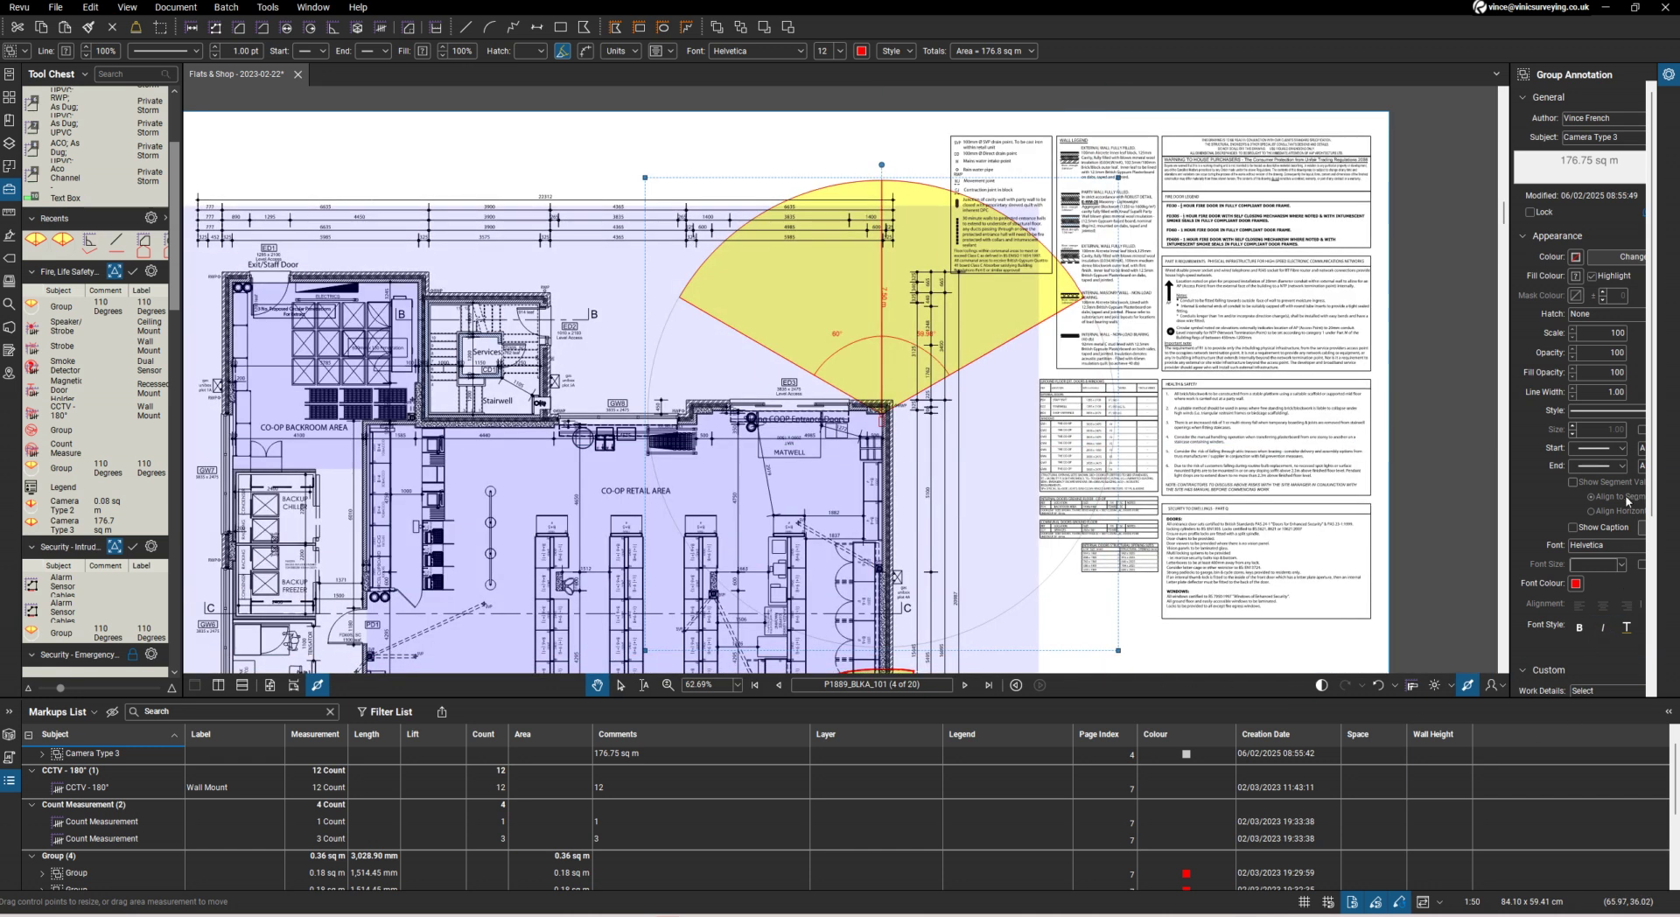
Try rotating the placed camera symbol in small negative increments, and to -270°
{"action": "scroll", "coordinate": [1567, 604], "scroll_direction": "down", "scroll_amount": 3}
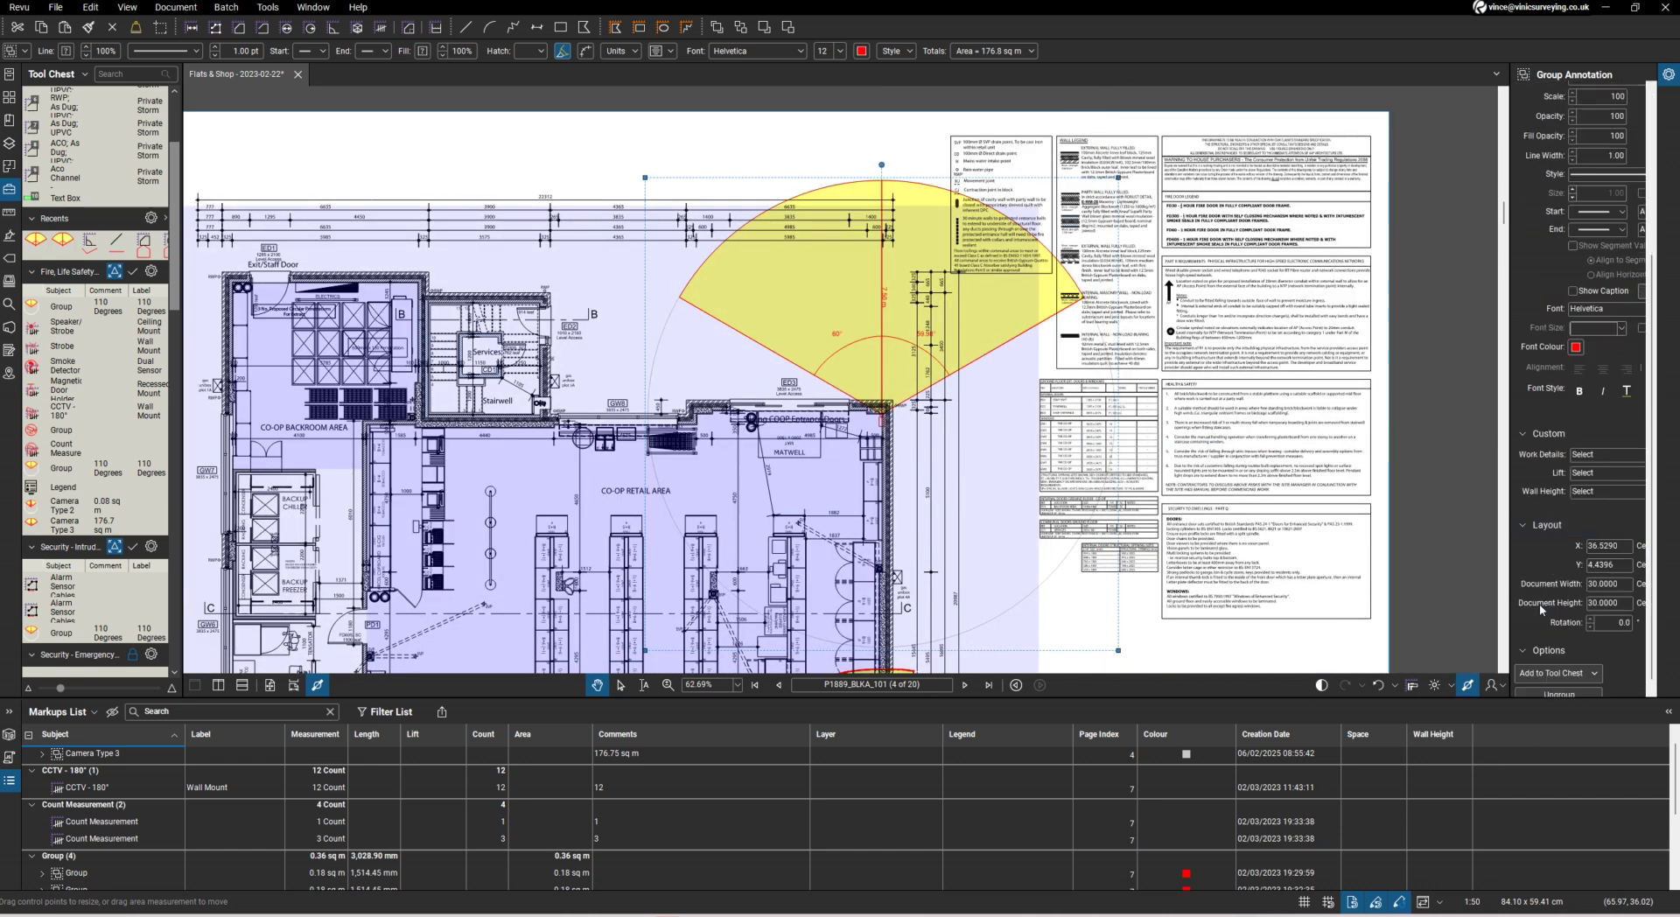
{"action": "left_click", "coordinate": [1588, 628]}
{"action": "left_click", "coordinate": [1588, 628]}
{"action": "left_click", "coordinate": [1588, 628]}
{"action": "left_click", "coordinate": [1589, 628]}
{"action": "left_click", "coordinate": [1589, 628]}
{"action": "left_click", "coordinate": [1589, 628]}
{"action": "left_click", "coordinate": [1588, 628]}
{"action": "left_click", "coordinate": [1588, 628]}
{"action": "left_click", "coordinate": [1588, 628]}
{"action": "key", "text": "BackSpace"}
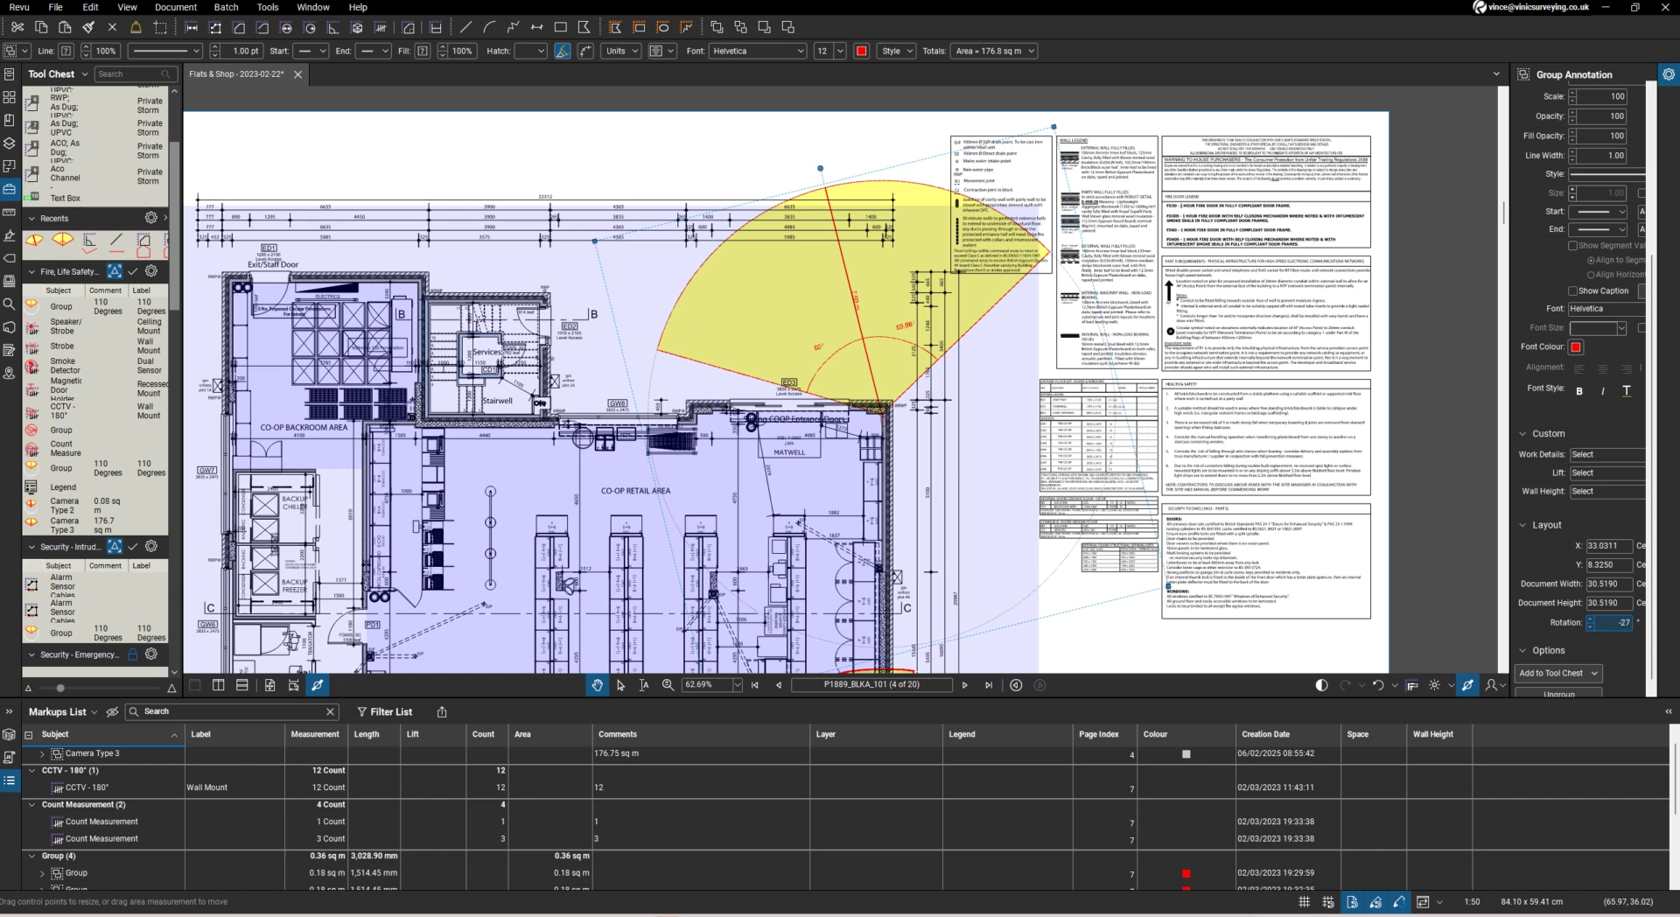
{"action": "type", "text": "270"}
{"action": "key", "text": "Return"}
Try a rotation of 180° for the camera symbol beside the COOP entrance doors
{"action": "left_click", "coordinate": [1610, 622]}
{"action": "type", "text": "180"}
{"action": "key", "text": "Return"}
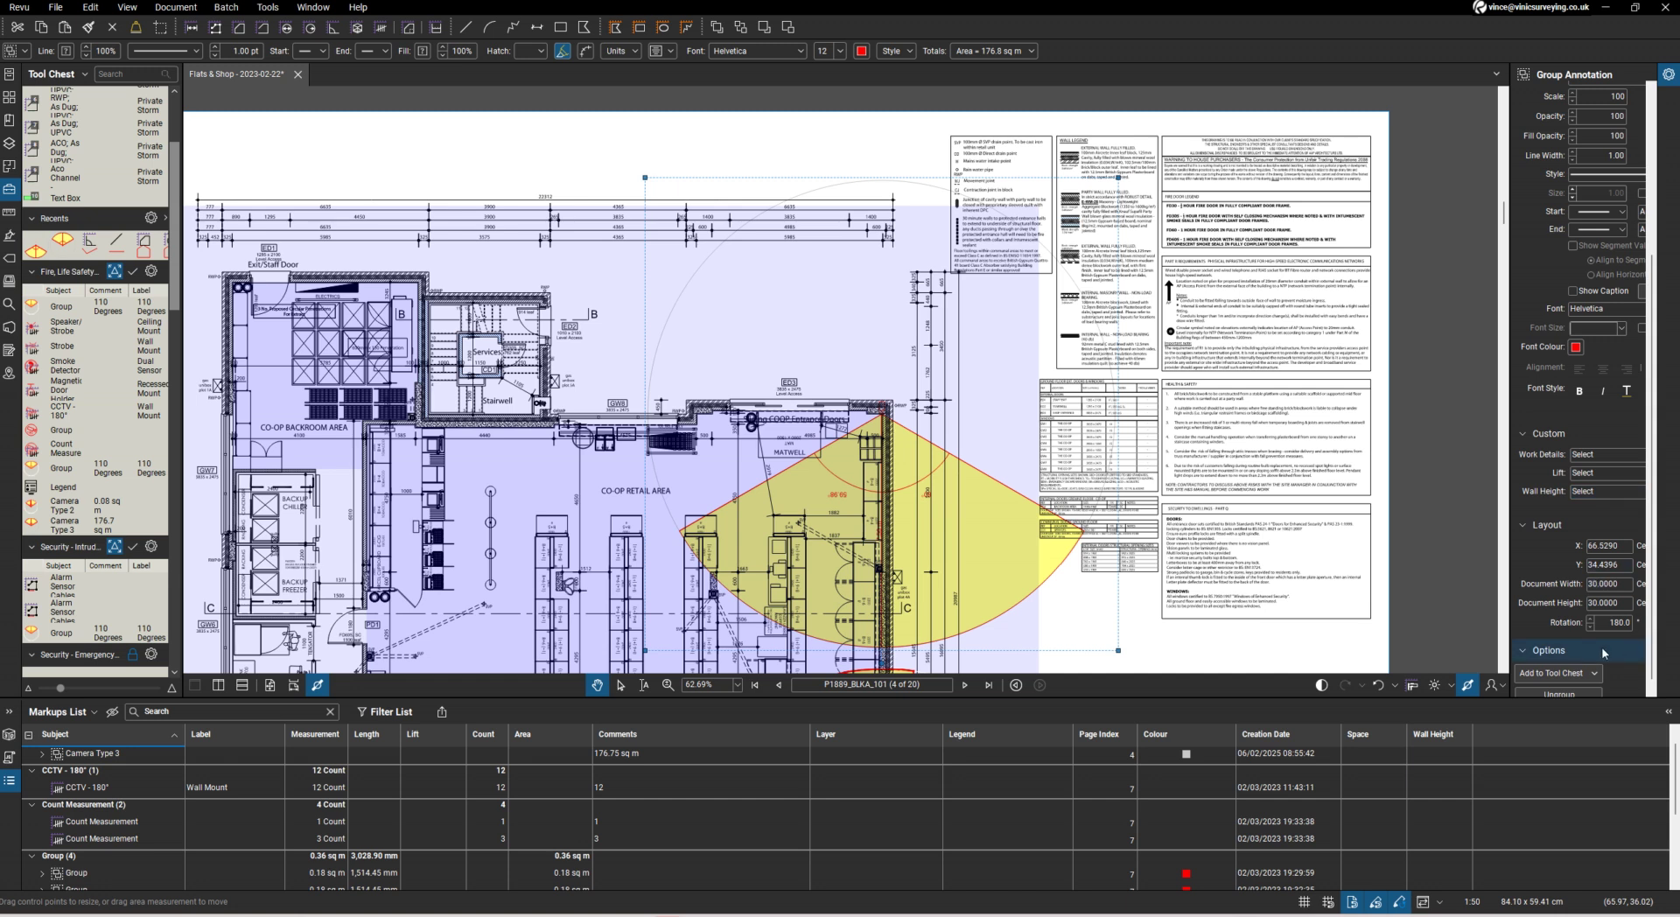
Set the camera symbol's rotation to 220° to aim it diagonally into the retail area, and check its coverage on the plan
{"action": "left_click", "coordinate": [1614, 622]}
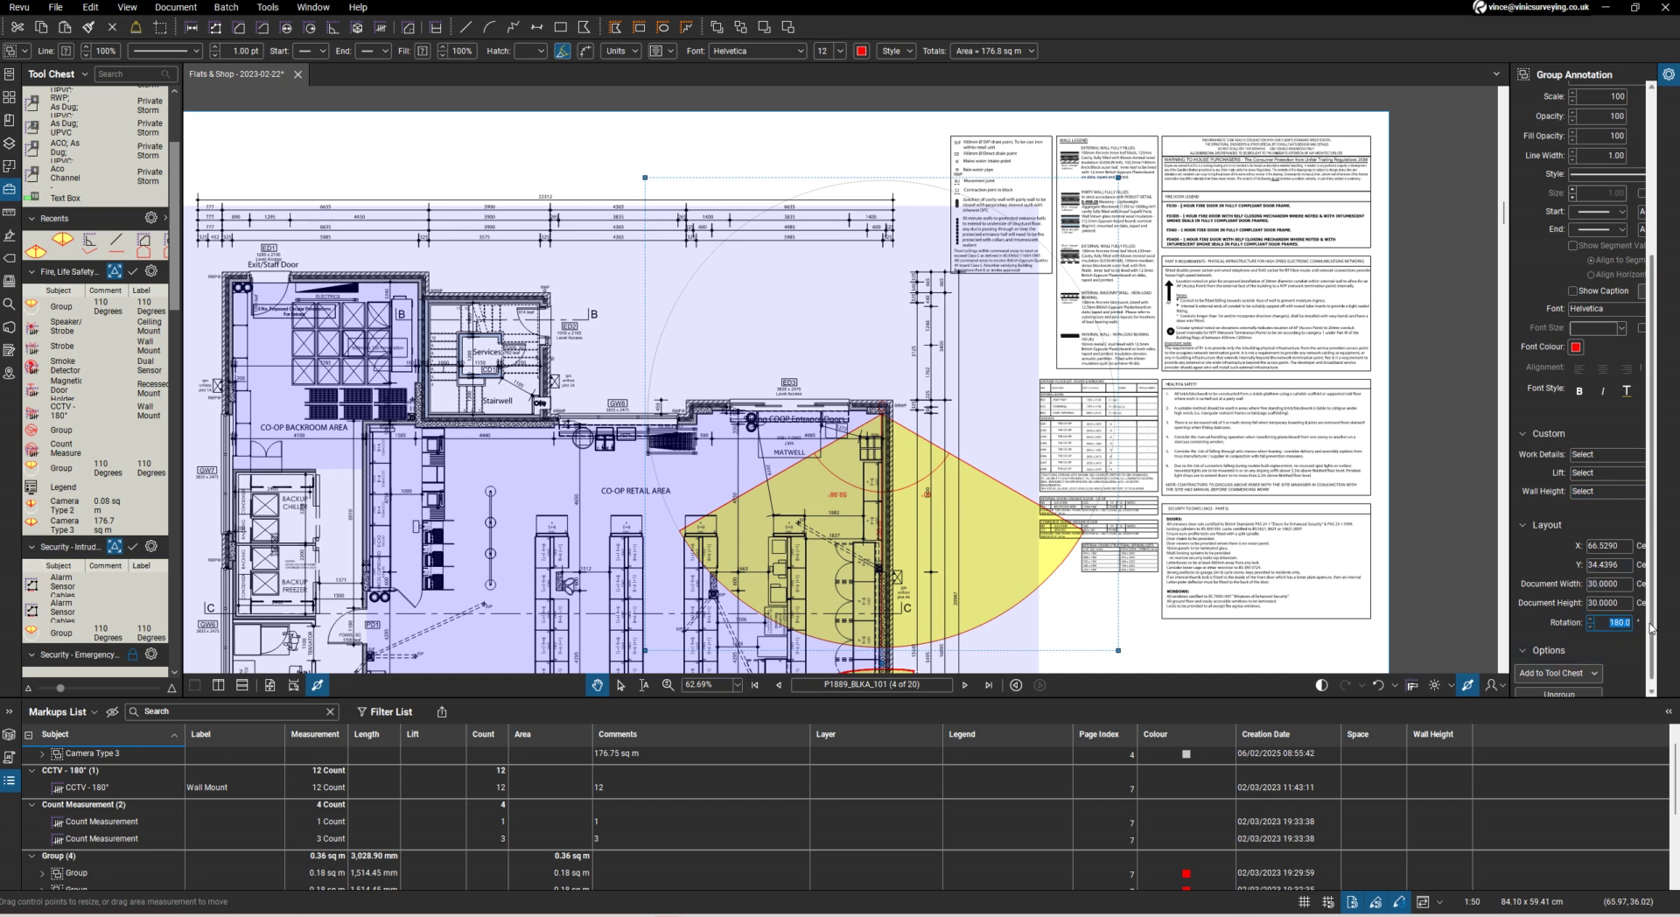
{"action": "type", "text": "220"}
{"action": "key", "text": "Return"}
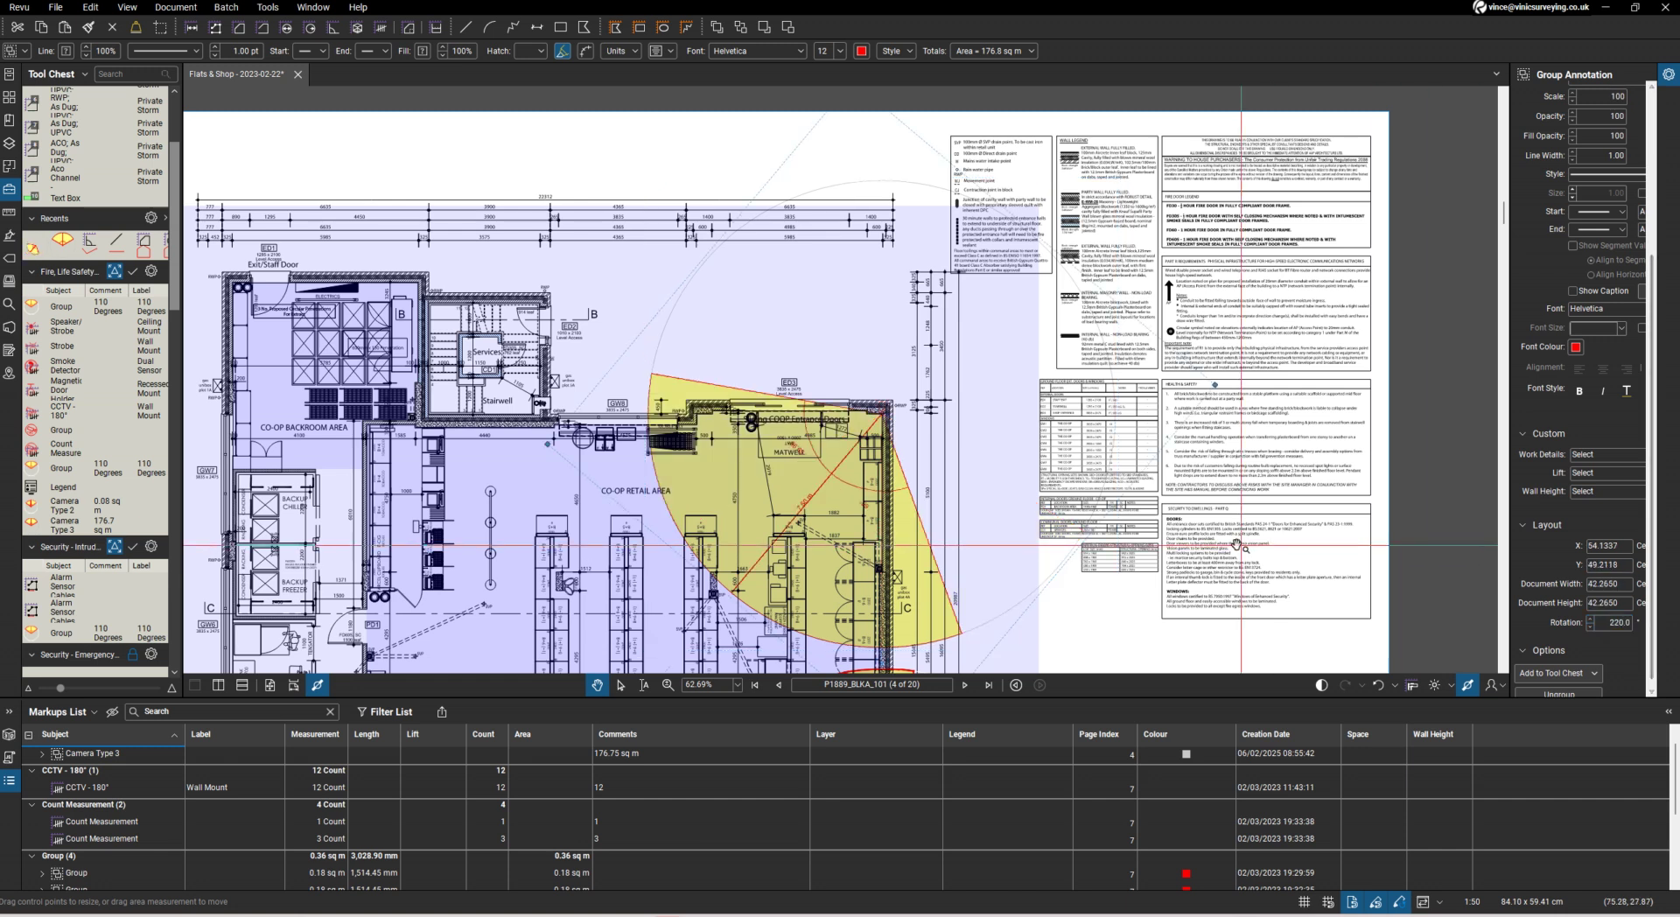
{"action": "scroll", "coordinate": [907, 405], "scroll_direction": "up", "scroll_amount": 6}
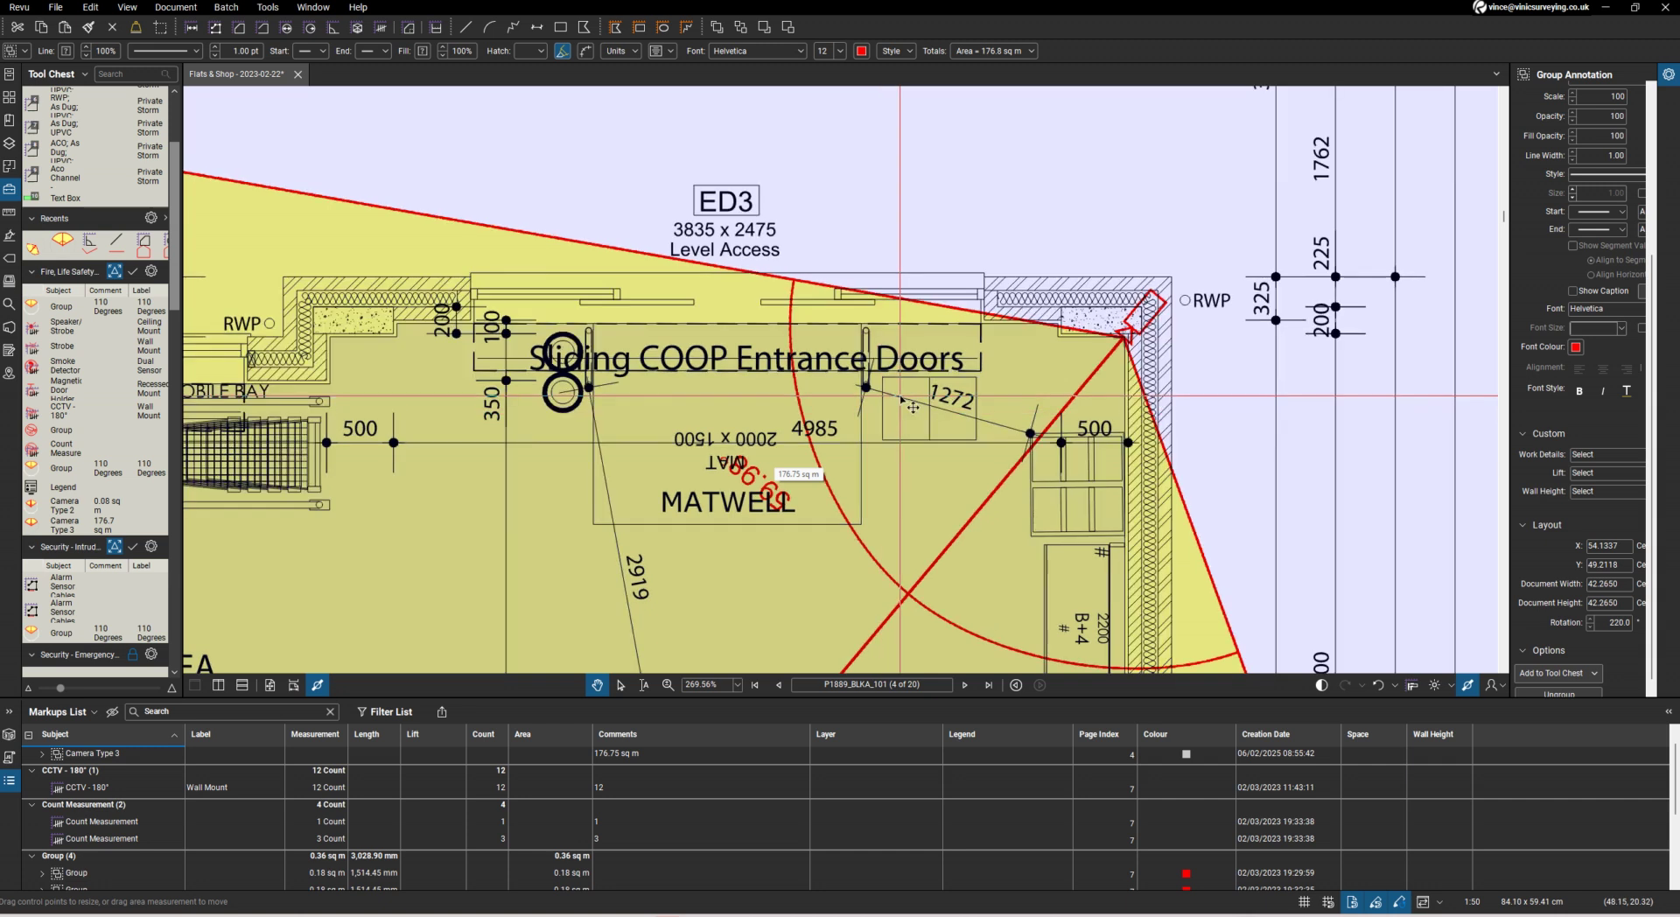
{"action": "scroll", "coordinate": [902, 399], "scroll_direction": "down", "scroll_amount": 6}
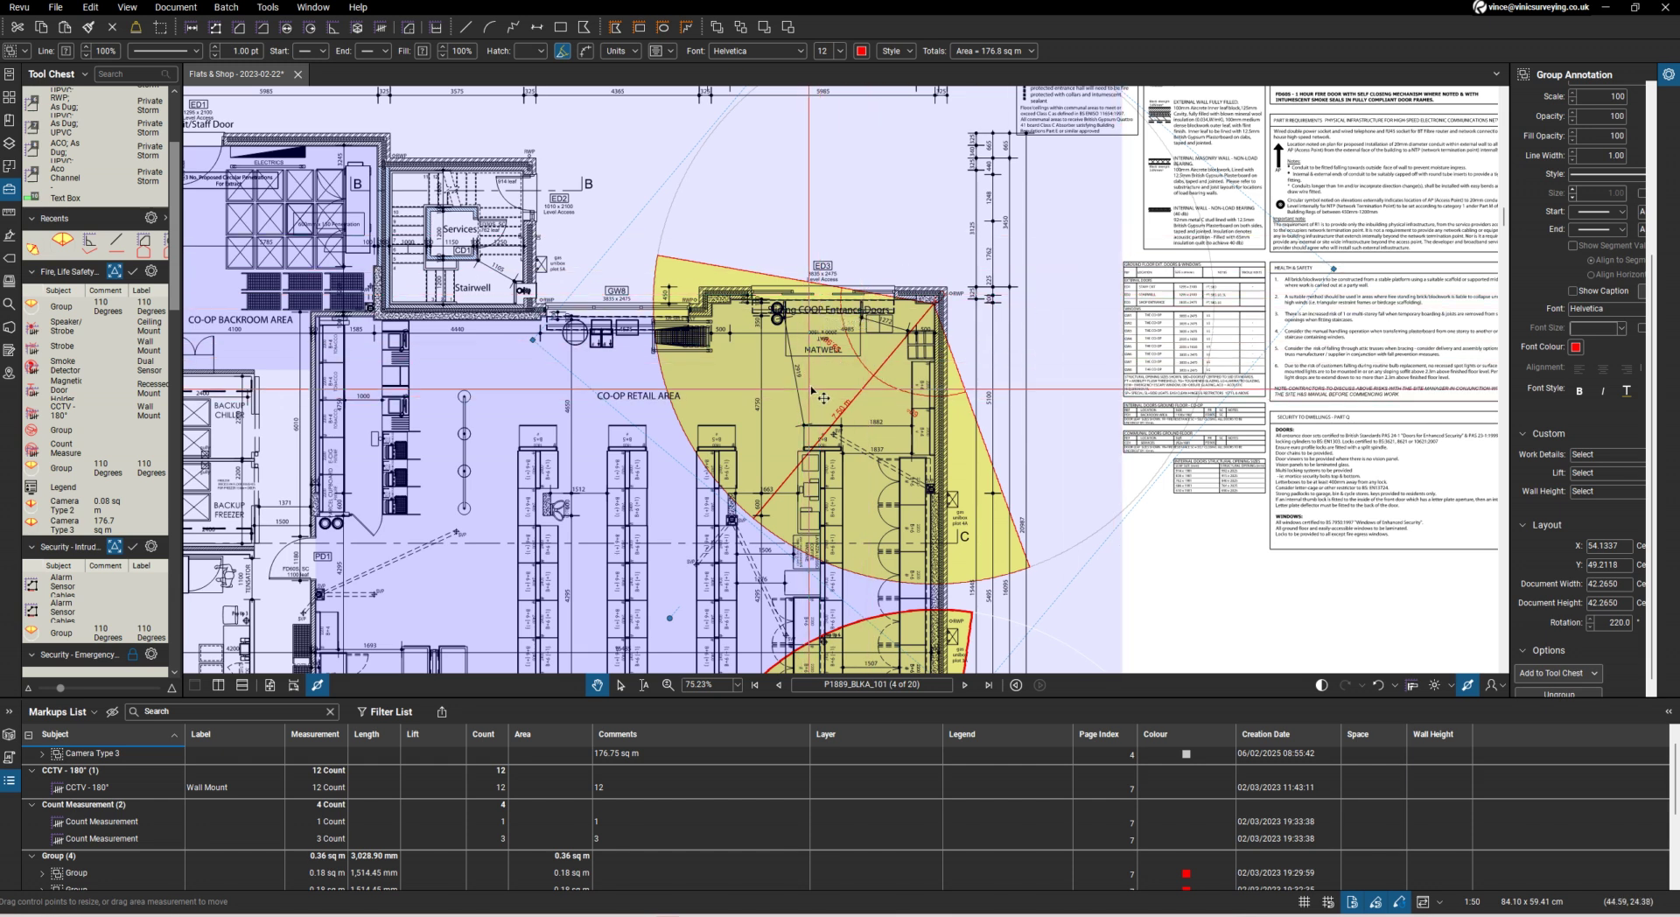
{"action": "scroll", "coordinate": [816, 376], "scroll_direction": "up", "scroll_amount": 5}
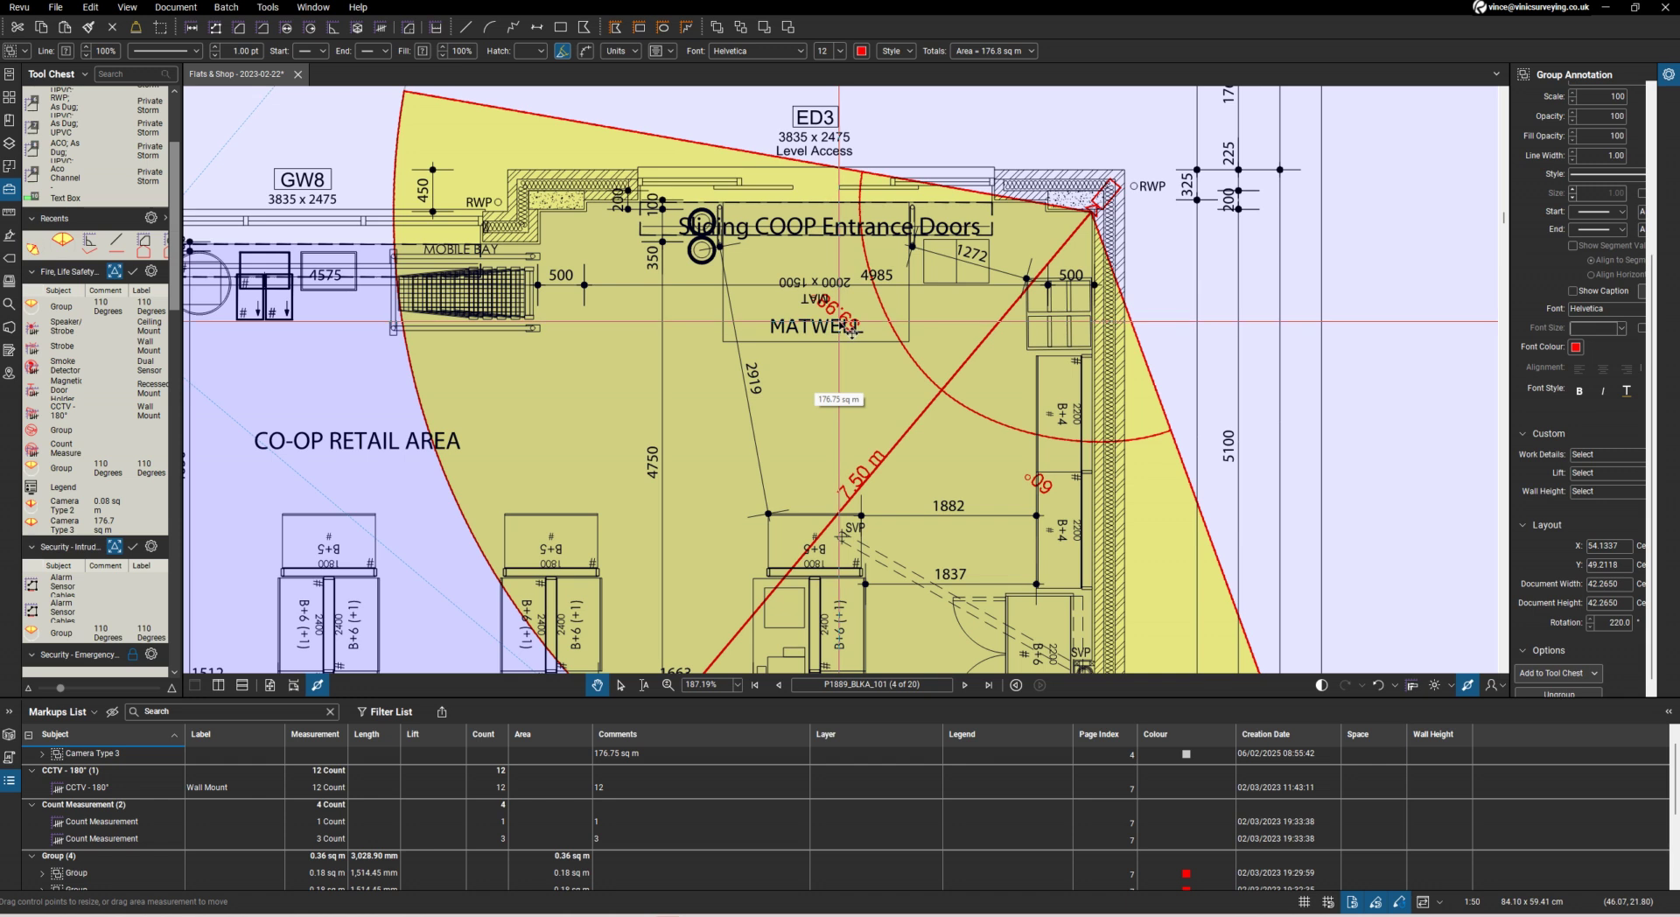
{"action": "scroll", "coordinate": [851, 332], "scroll_direction": "down", "scroll_amount": 3}
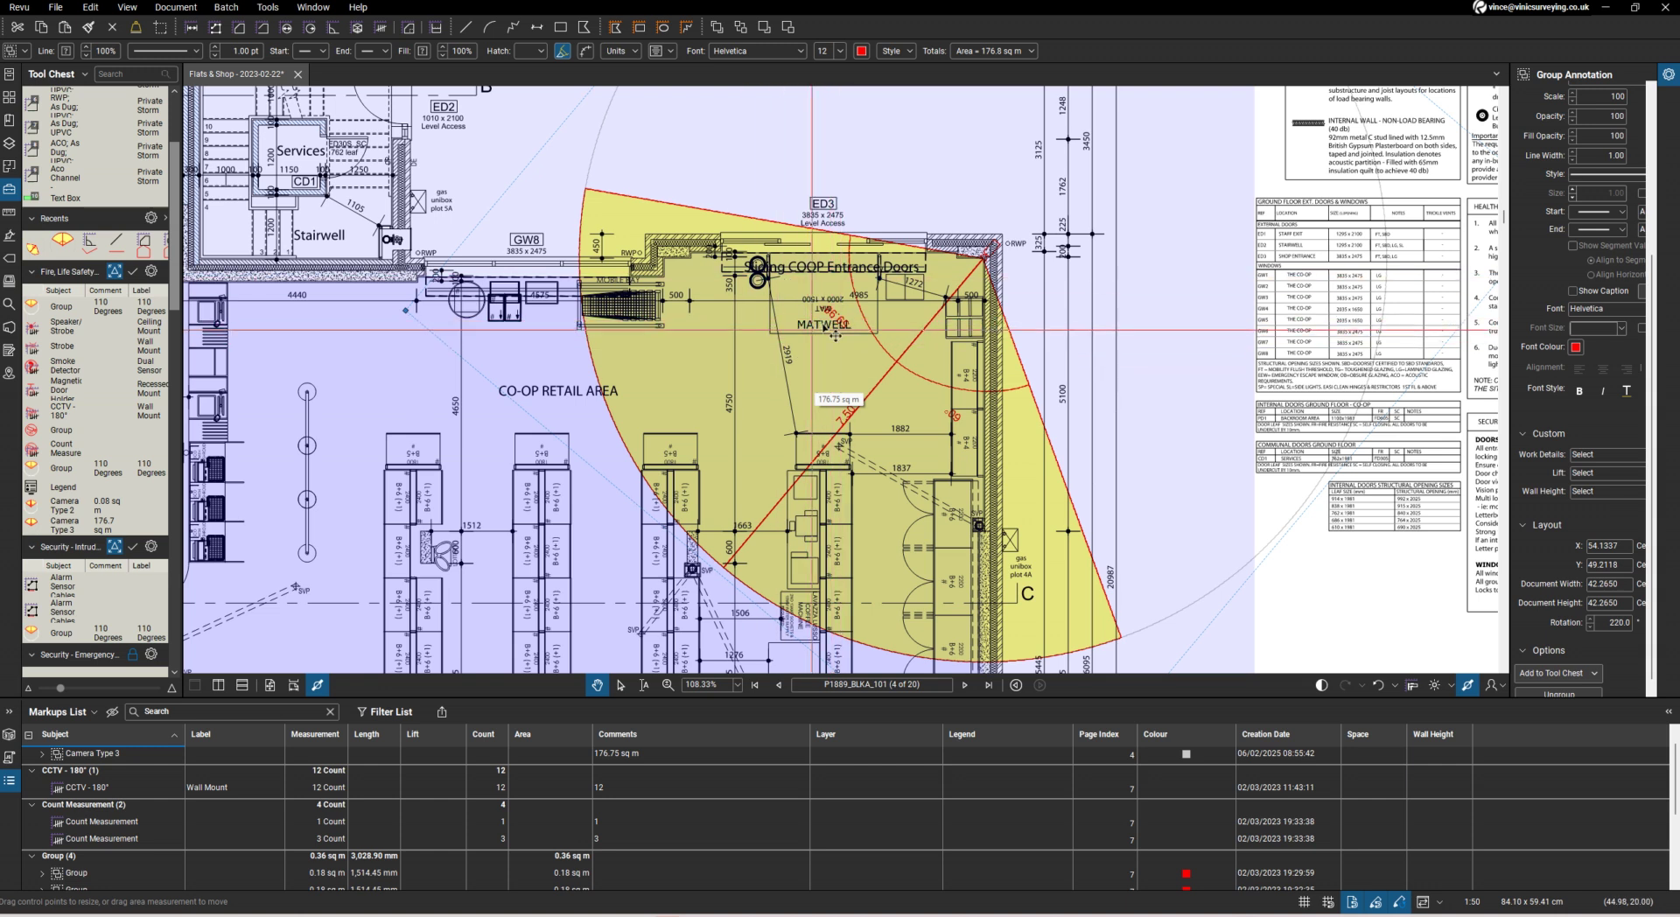
{"action": "scroll", "coordinate": [780, 289], "scroll_direction": "down", "scroll_amount": 3}
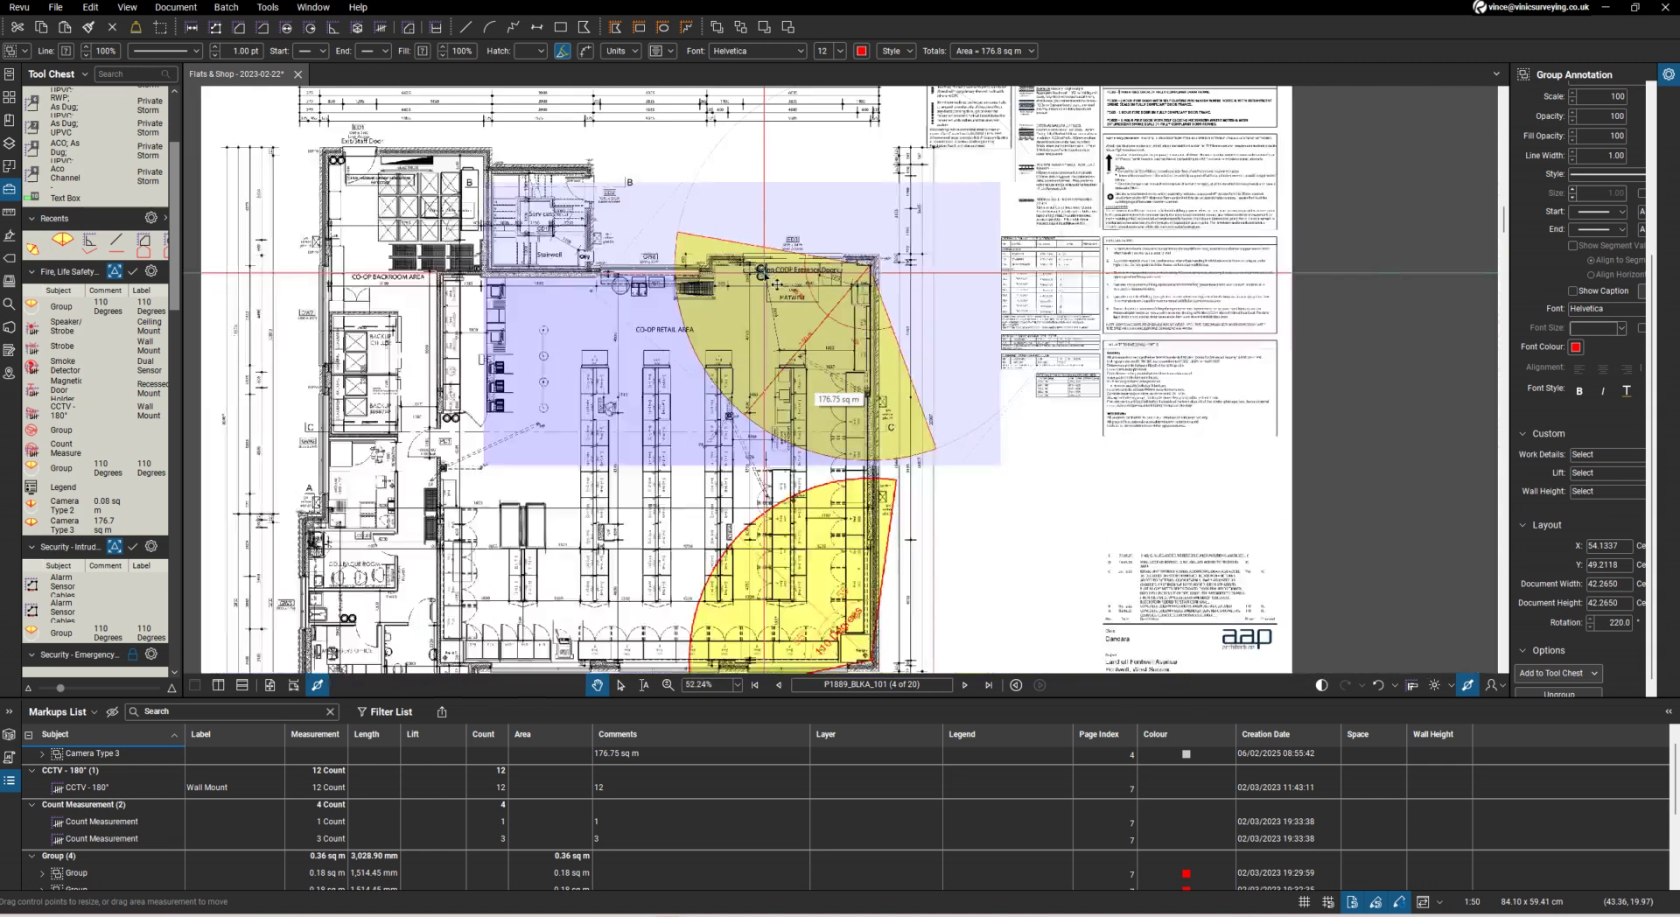